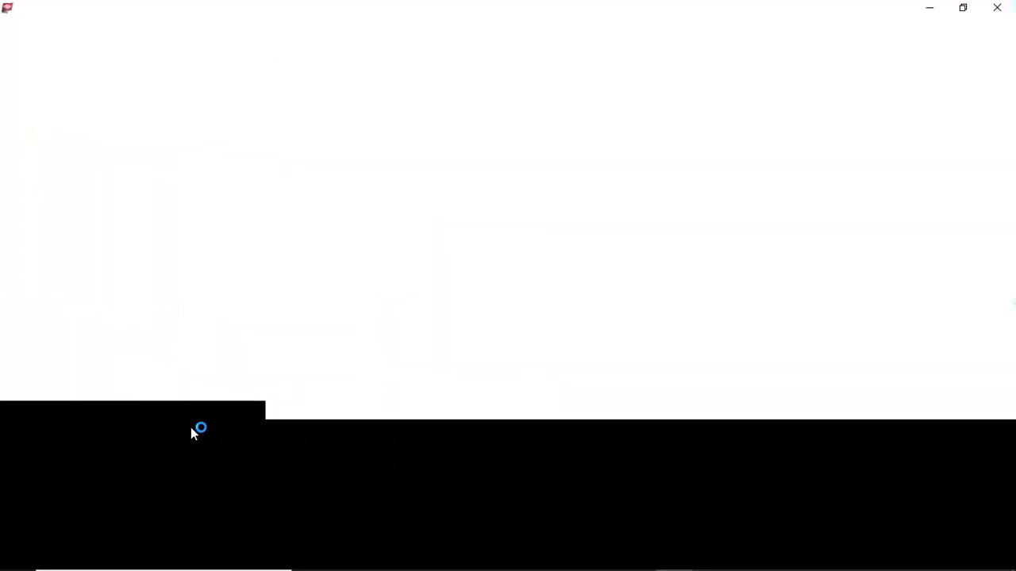
Browse in File Explorer to the TEKLA-BASIC folder inside MY-DOCUMENTS on New Volume (F:).
click(494, 553)
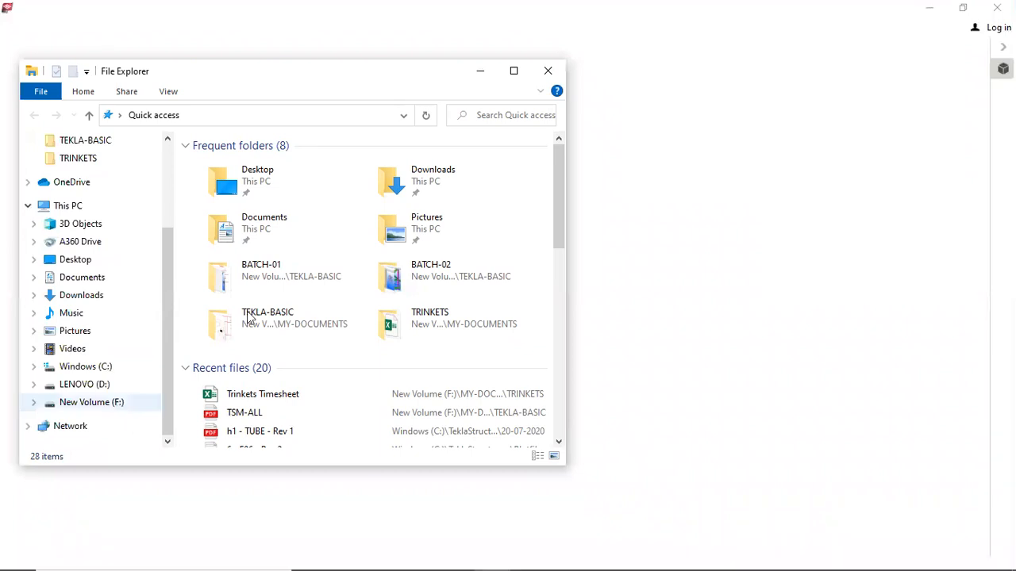
click(115, 404)
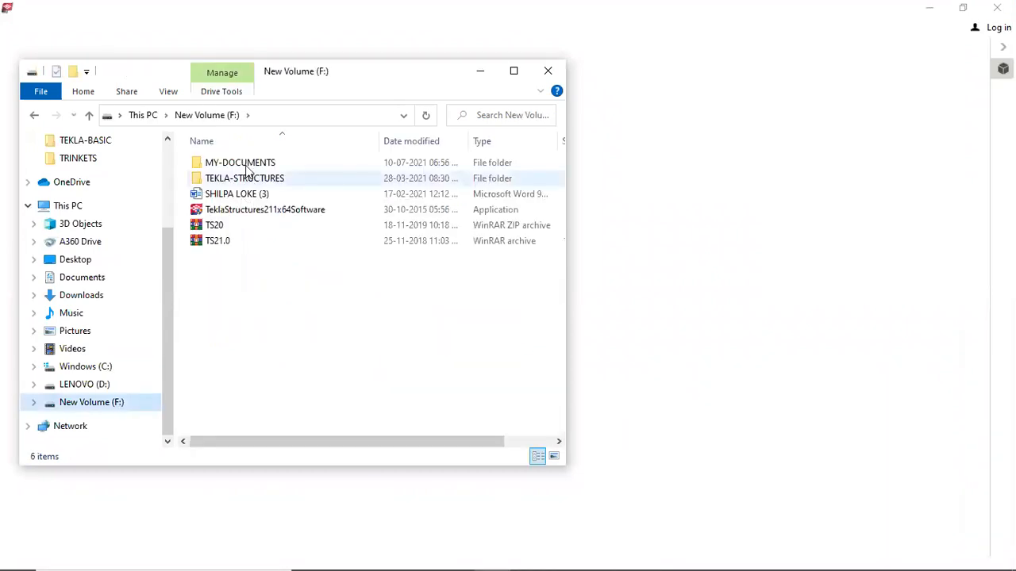
double_click(246, 163)
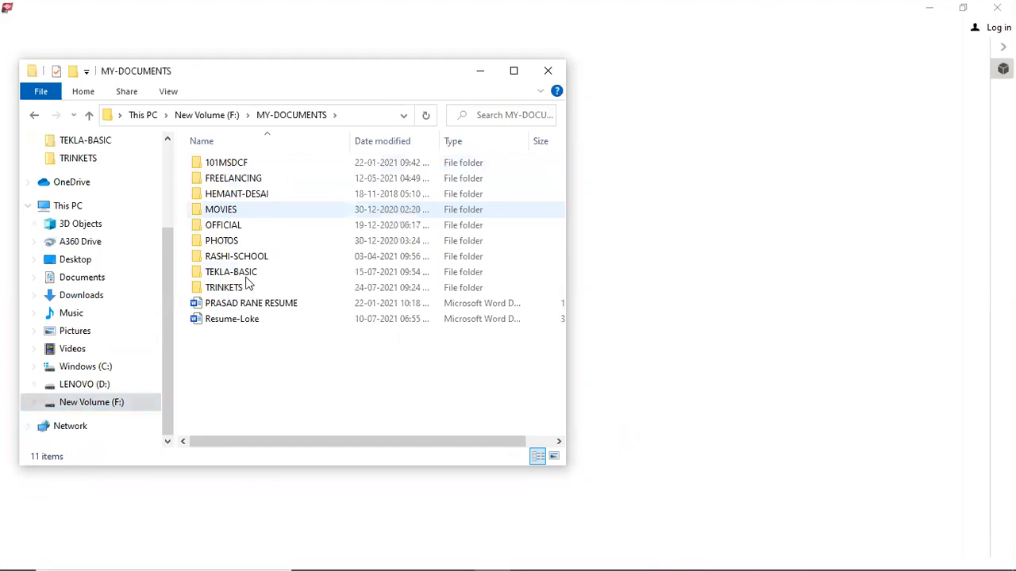
double_click(247, 277)
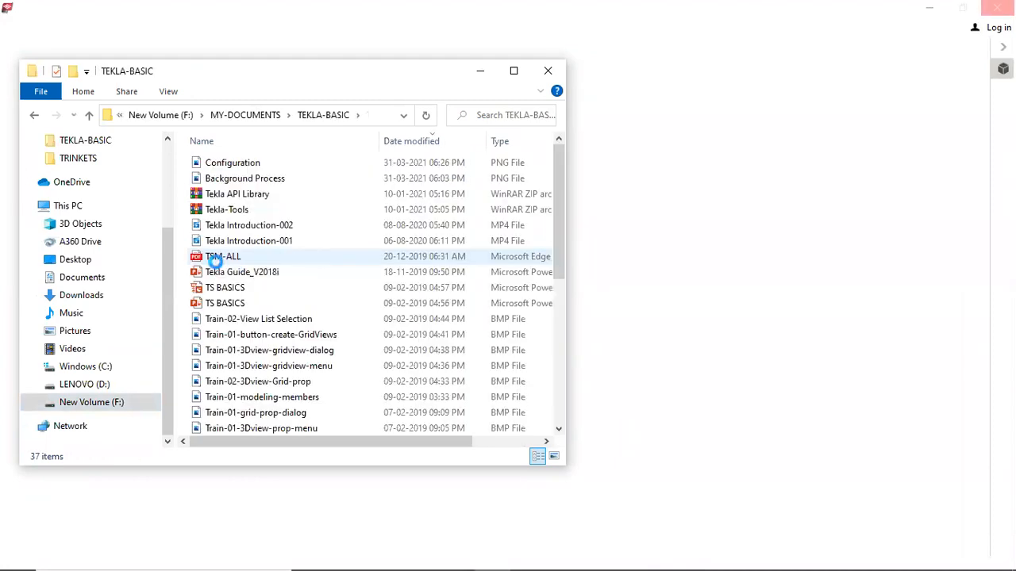
Open the TSM-ALL PDF with Adobe Reader 9.0 and dismiss the McAfee security pop-up by accepting the risk.
click(216, 260)
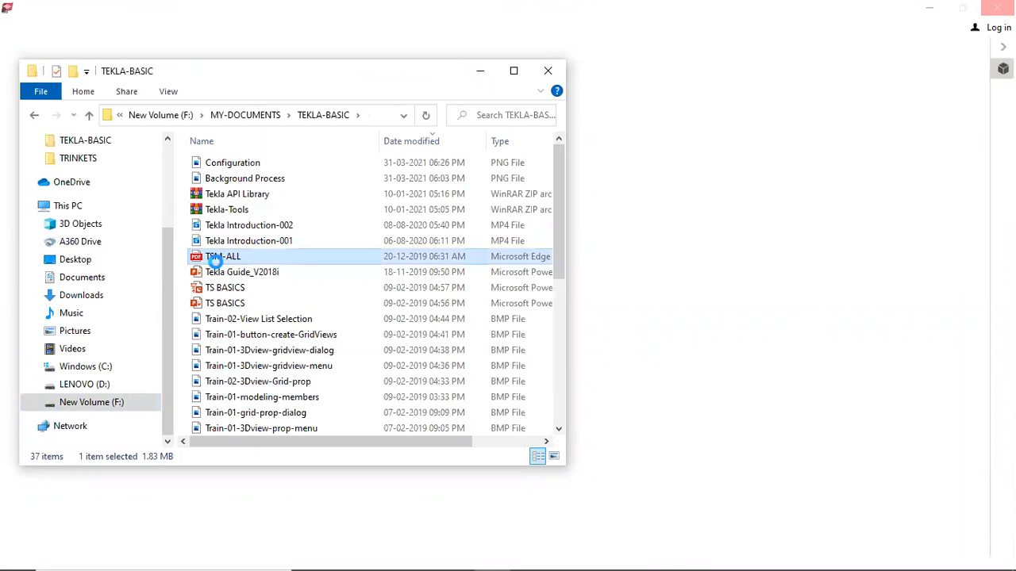
right_click(219, 260)
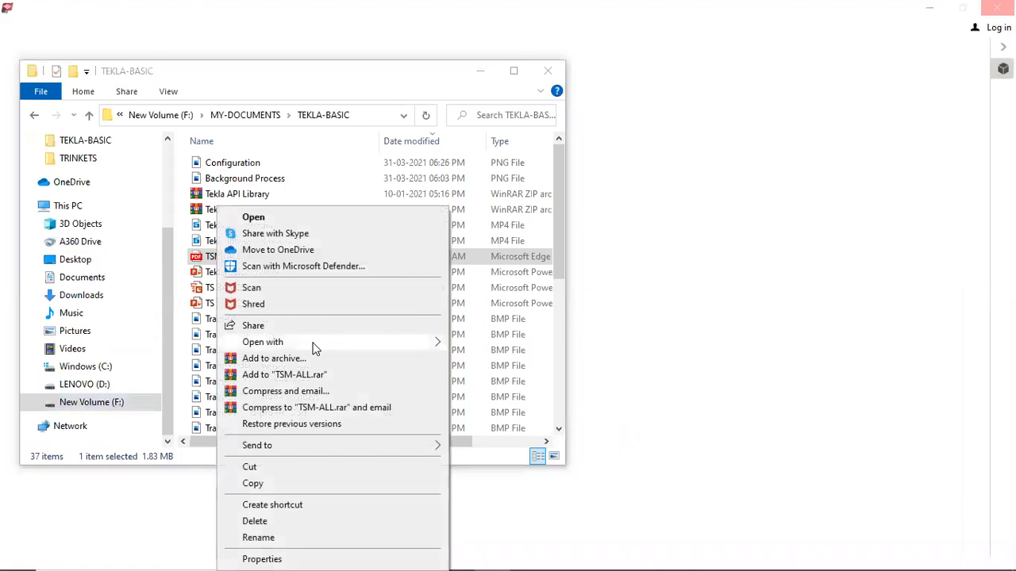
key(Escape)
right_click(247, 260)
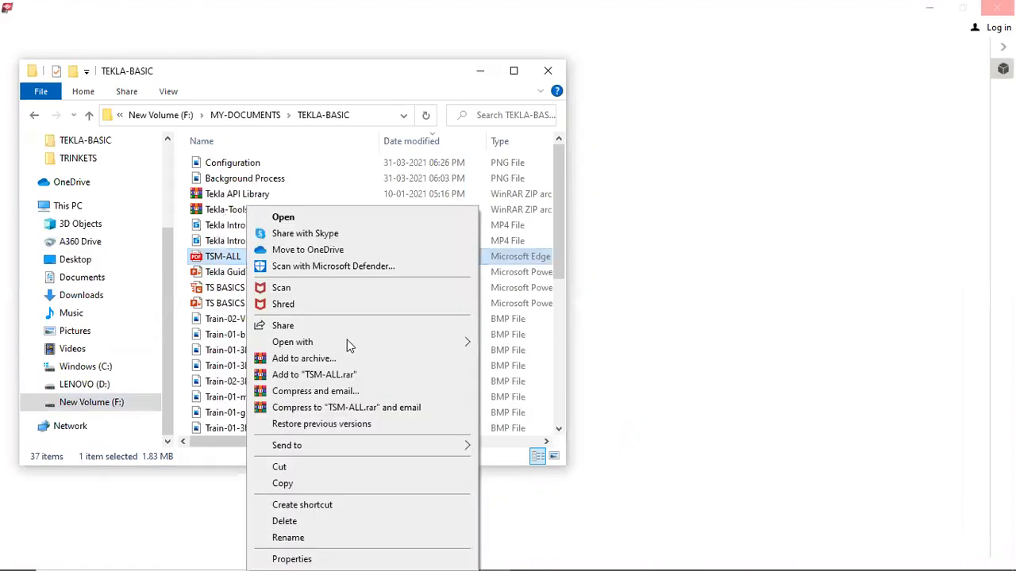
mouse_move(465, 344)
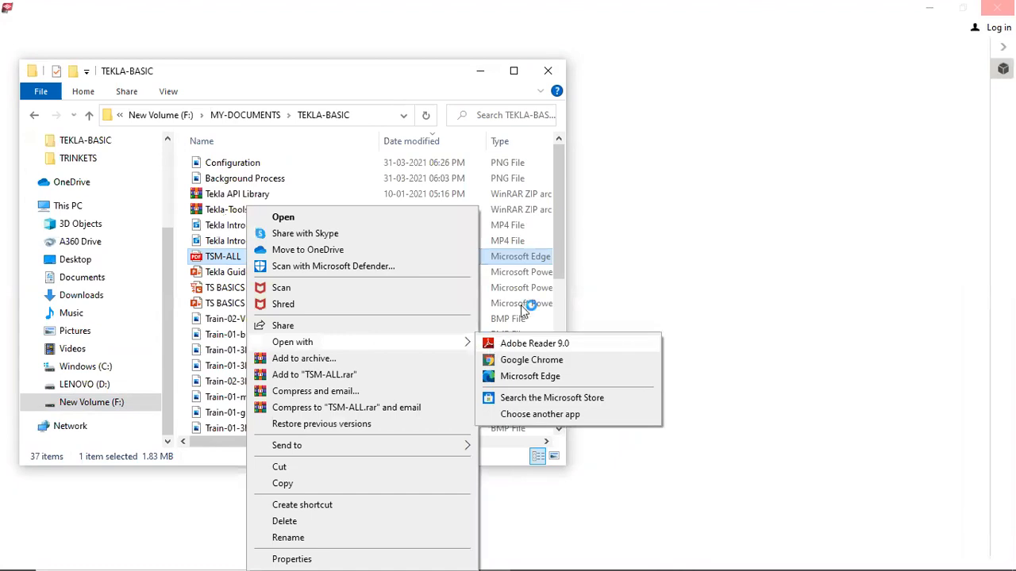
click(521, 304)
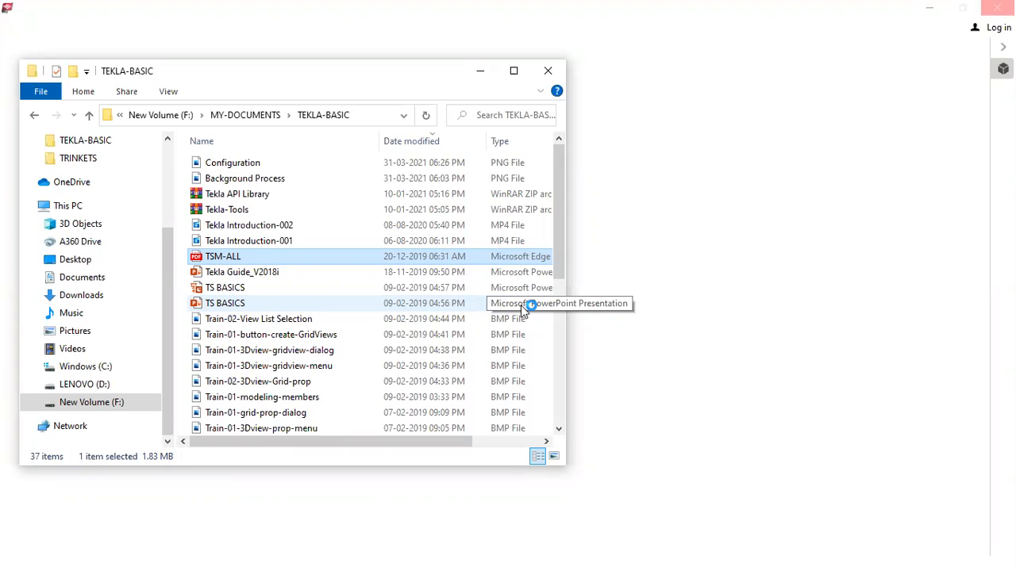
key(Return)
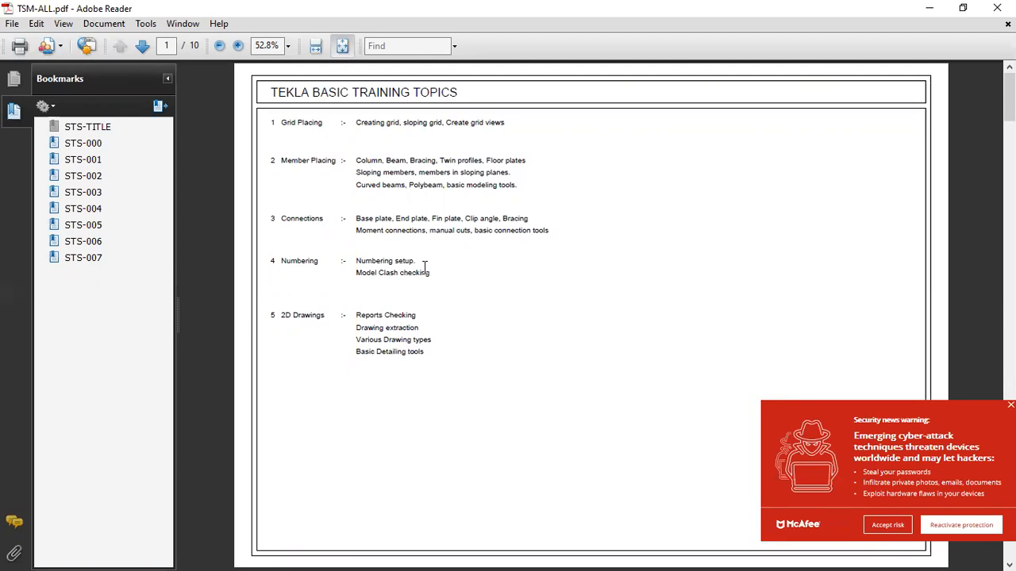
click(889, 525)
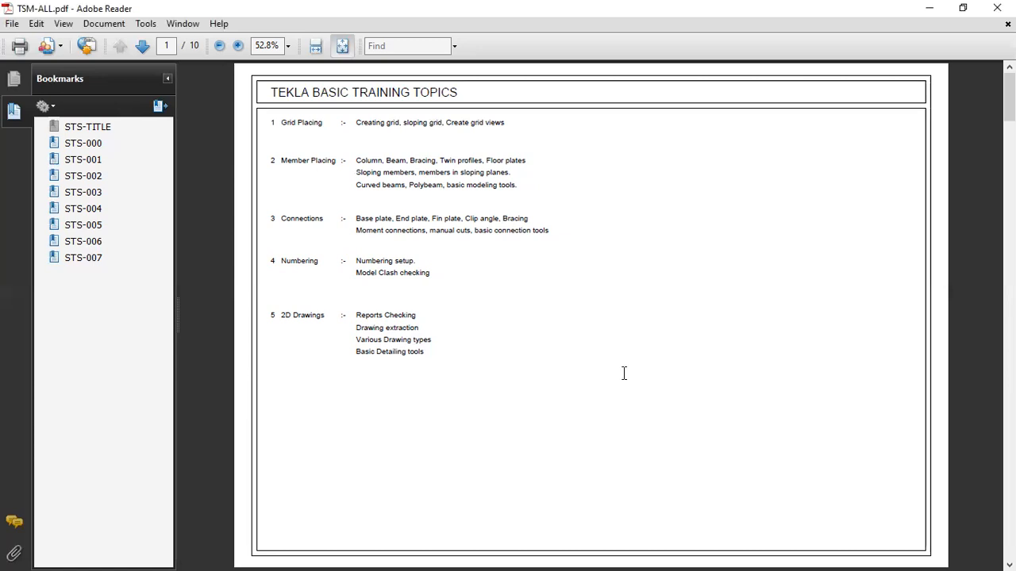
Review the numbering prefix tables on sheet STS-000, including the part prefix for I-sections, and glance at the base plate plan sheet.
scroll(624, 373, down, 5)
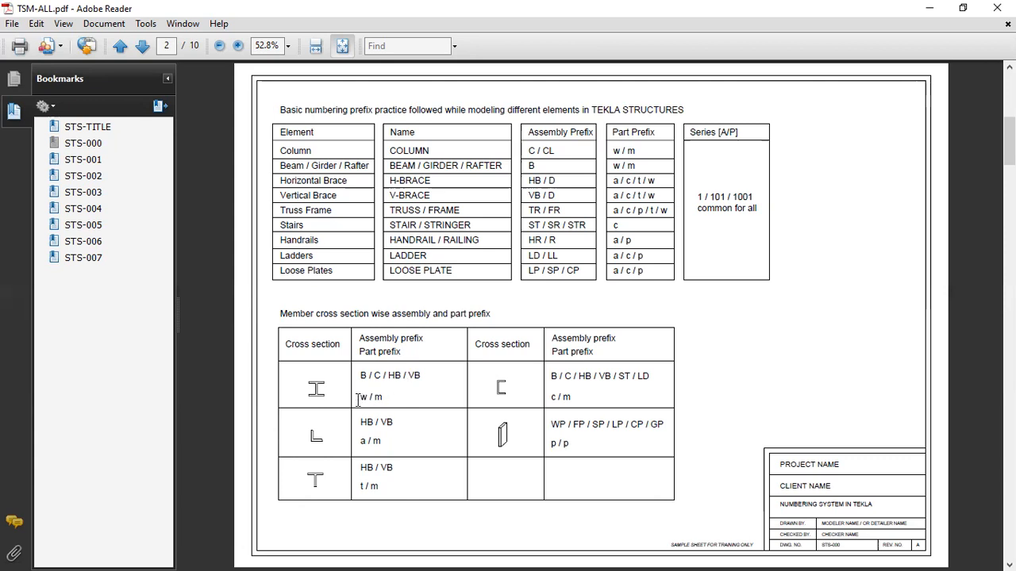
drag(357, 399, 383, 397)
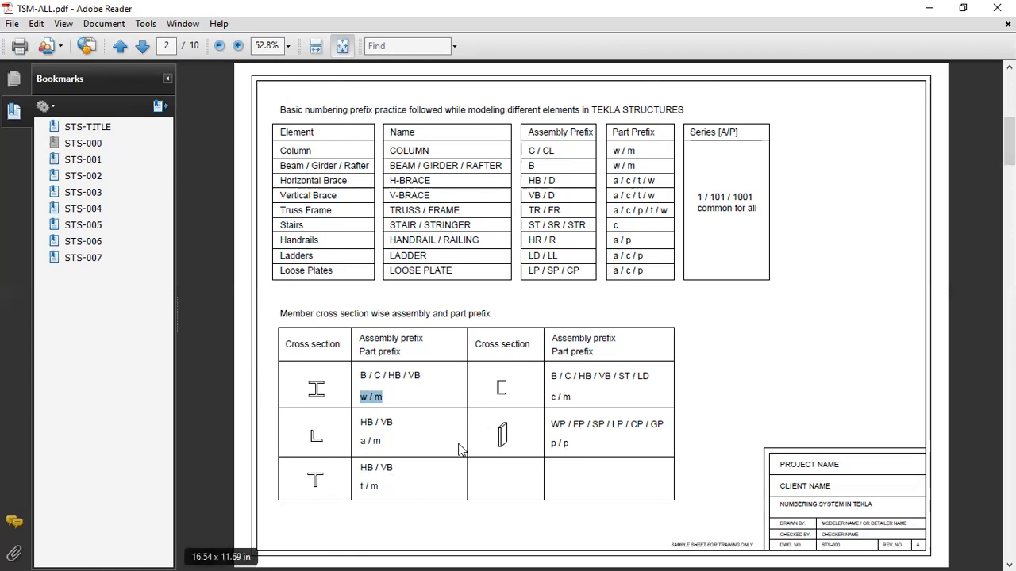
click(783, 380)
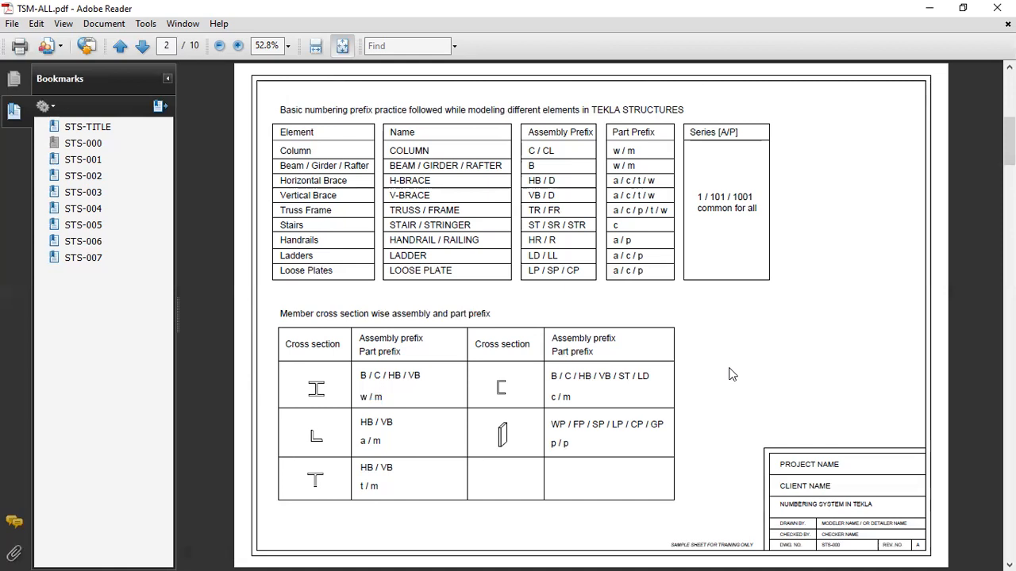
scroll(730, 370, down, 1)
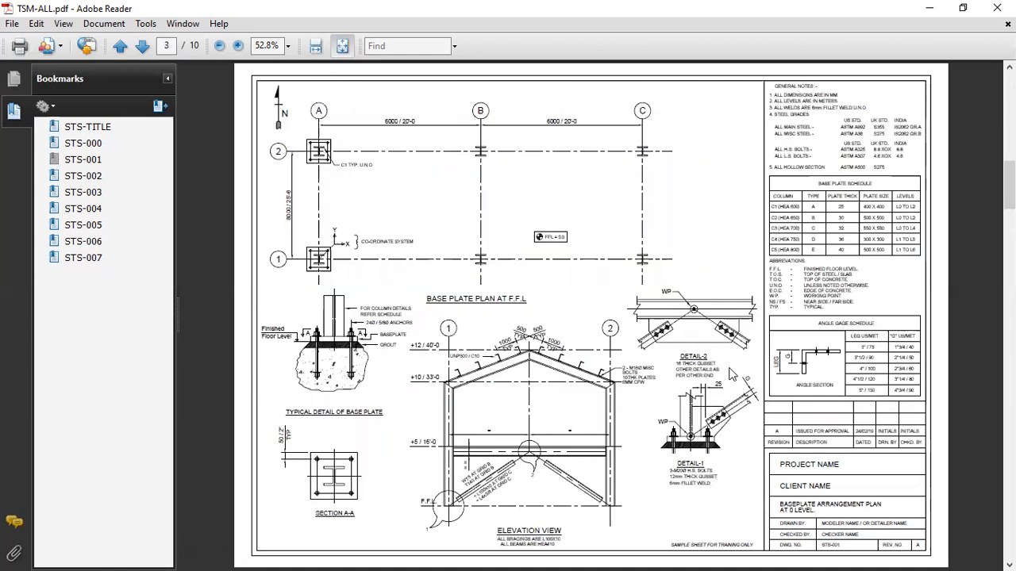
scroll(730, 370, up, 1)
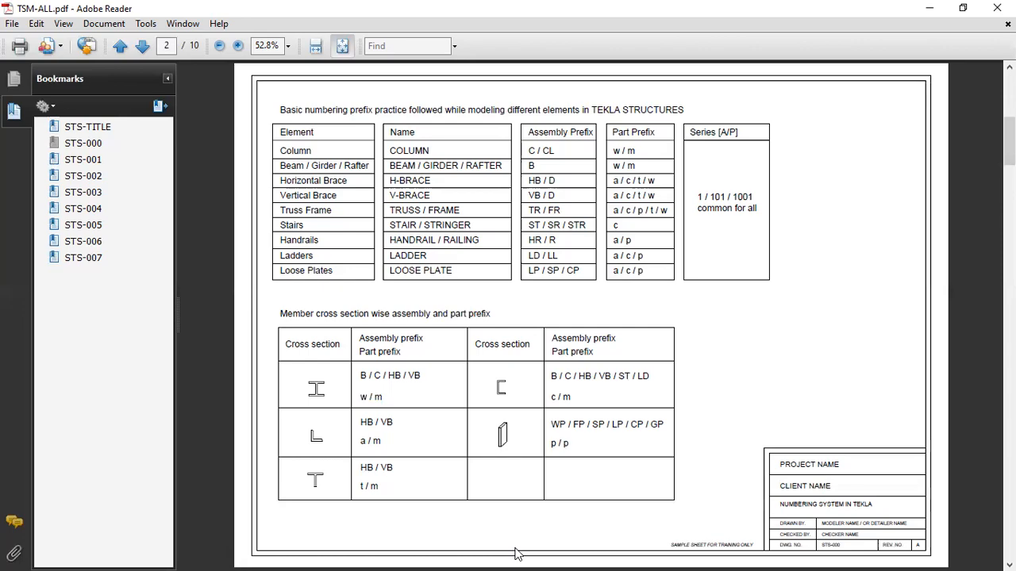
Switch to Tekla Structures and open the existing model TRAIN-10 from the TeklaStructuresModels folder.
key(alt+Tab)
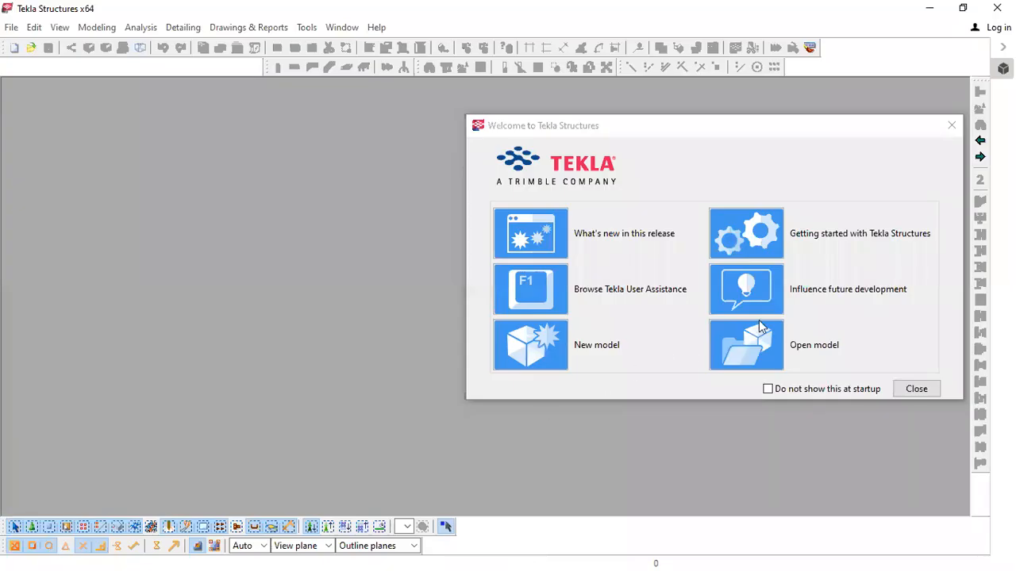
click(751, 322)
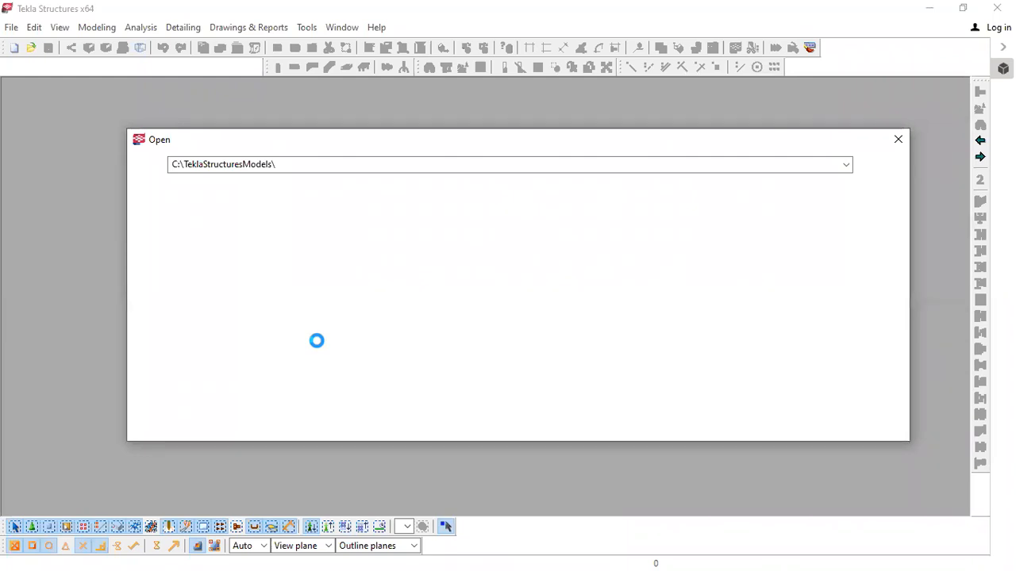
scroll(318, 347, down, 2)
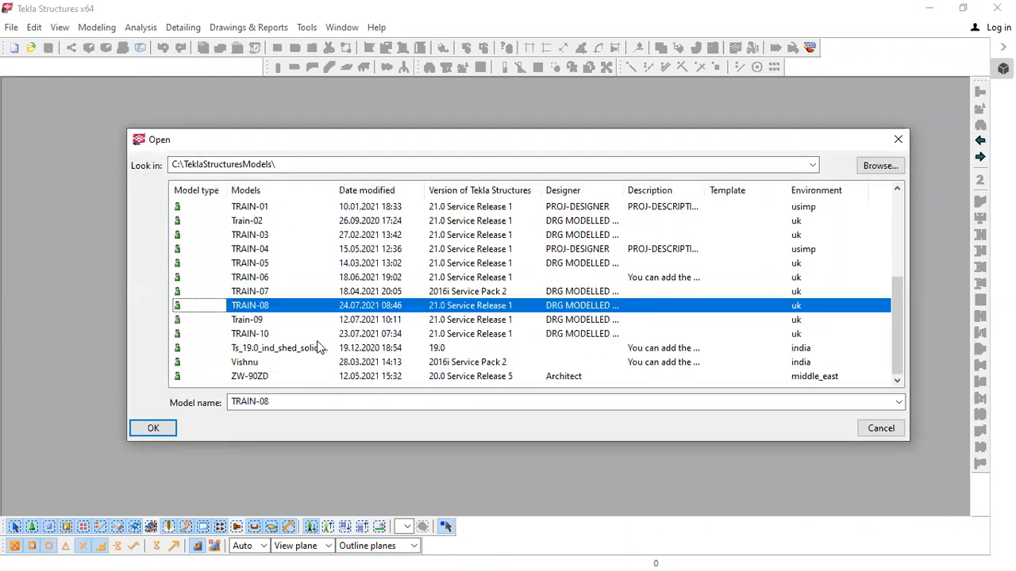
click(269, 334)
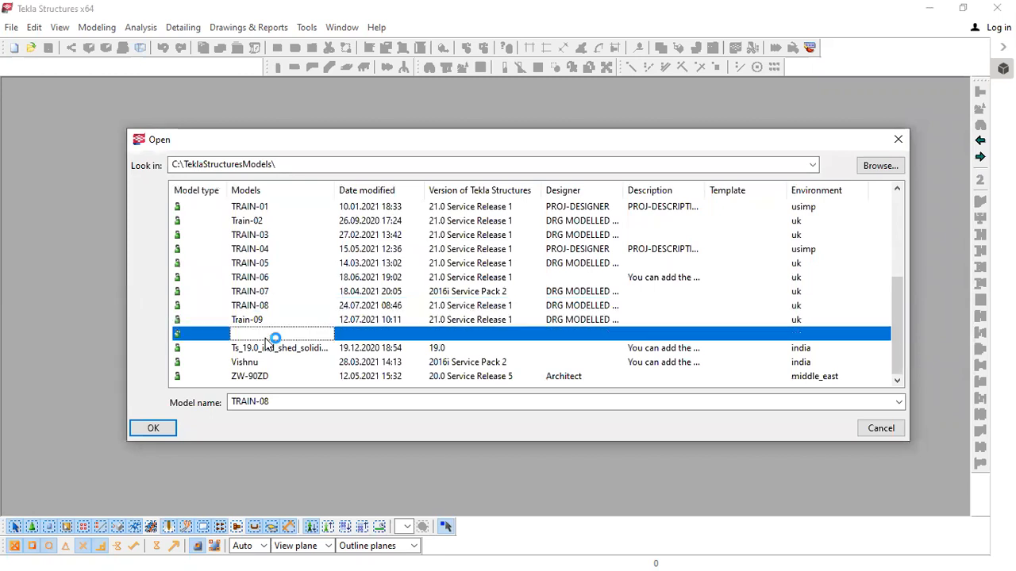
click(155, 430)
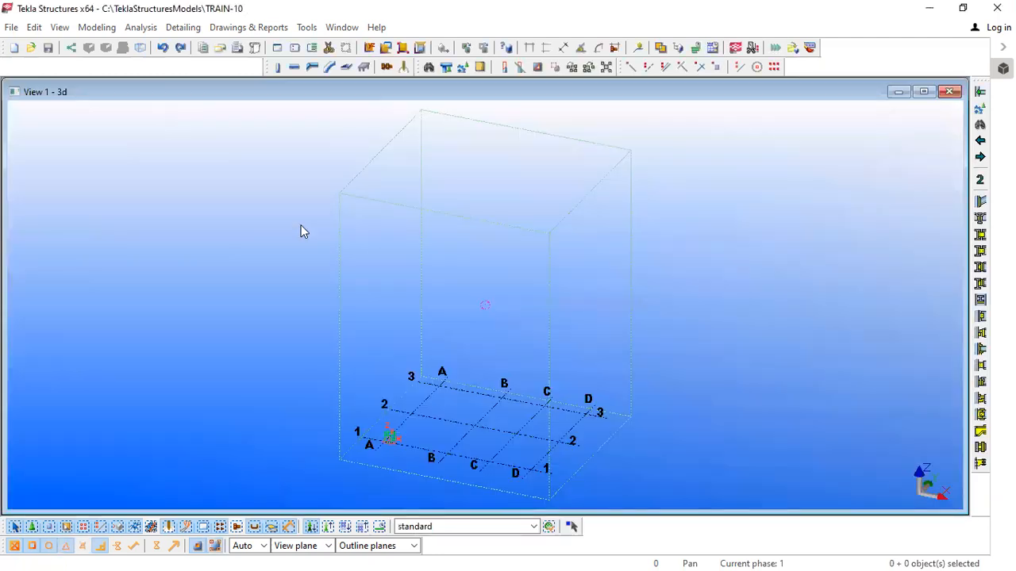
Open the 3D view's properties and bring up the display settings for the visibility of object types.
ctrl+middle_drag(308, 233, 439, 320)
scroll(460, 415, up, 3)
scroll(460, 415, up, 4)
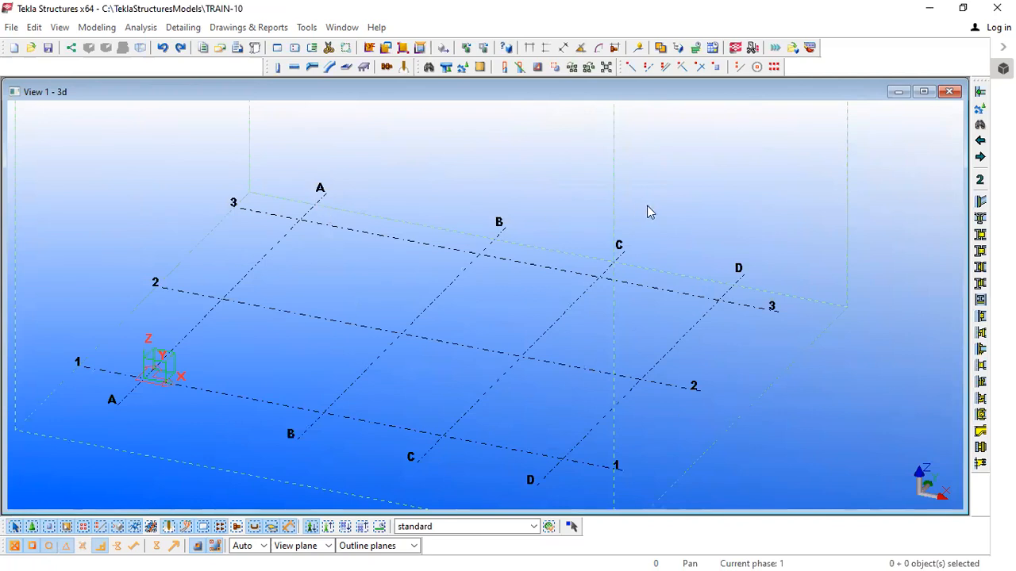
click(777, 222)
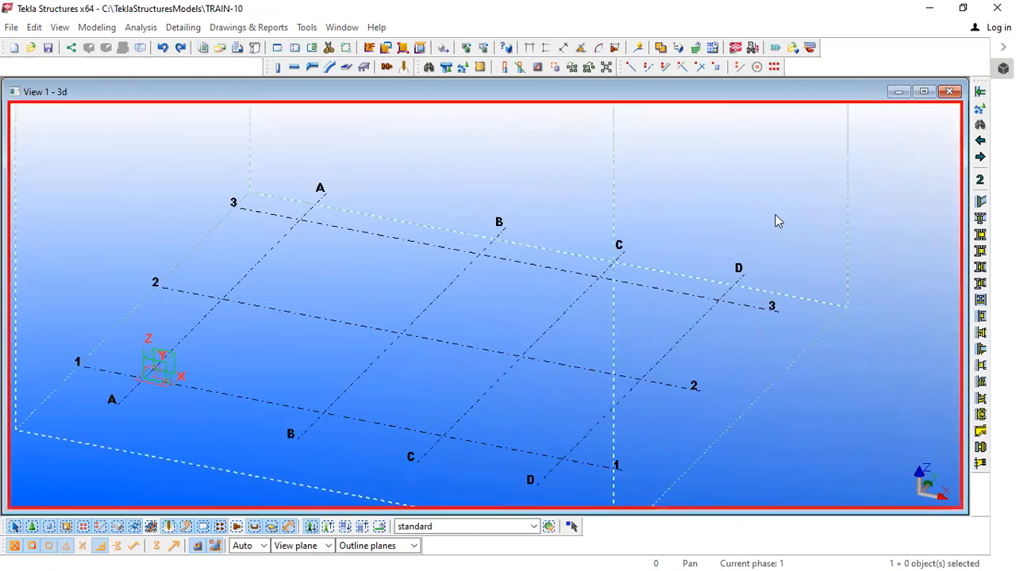
double_click(778, 222)
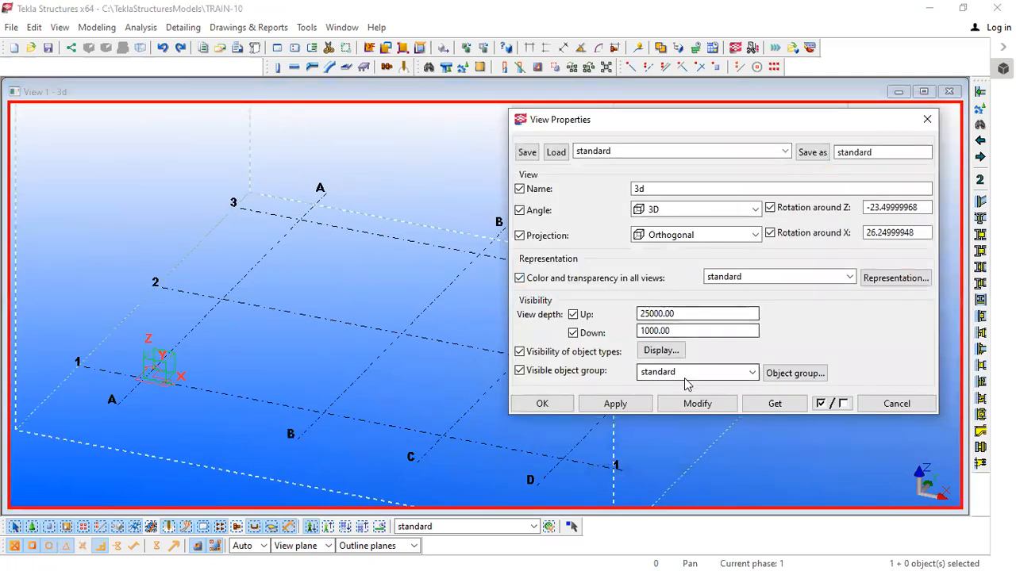
click(676, 353)
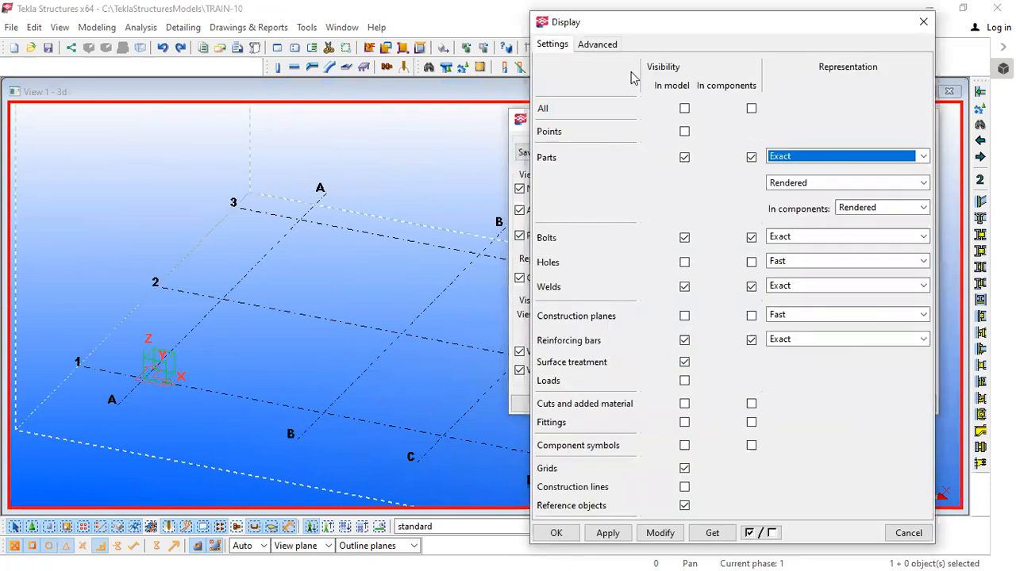
Examine the basic and advanced display options of the 3D view, and consult the cross-section prefix table in the Adobe Reader sheet.
key(ctrl+Tab)
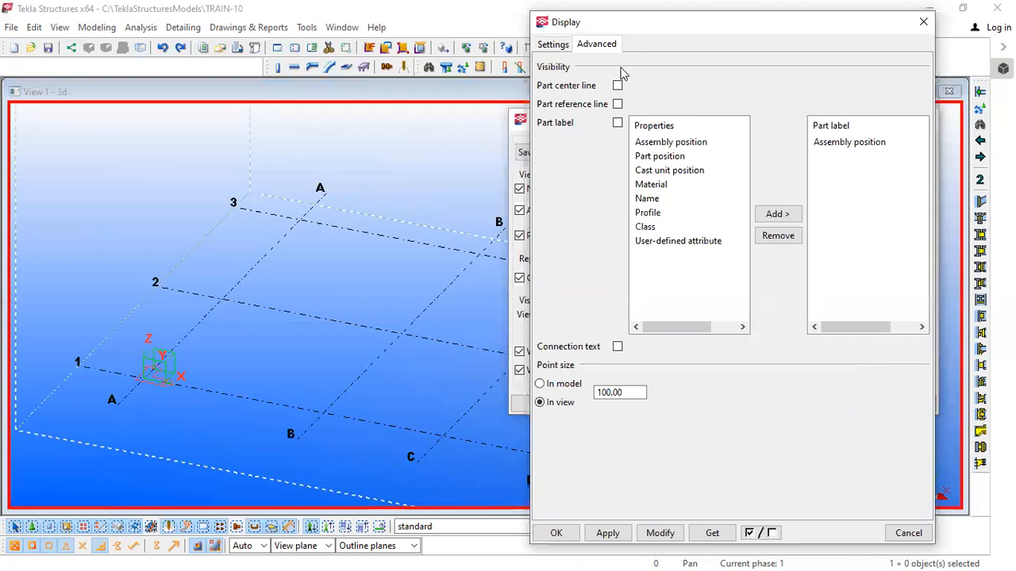
click(543, 45)
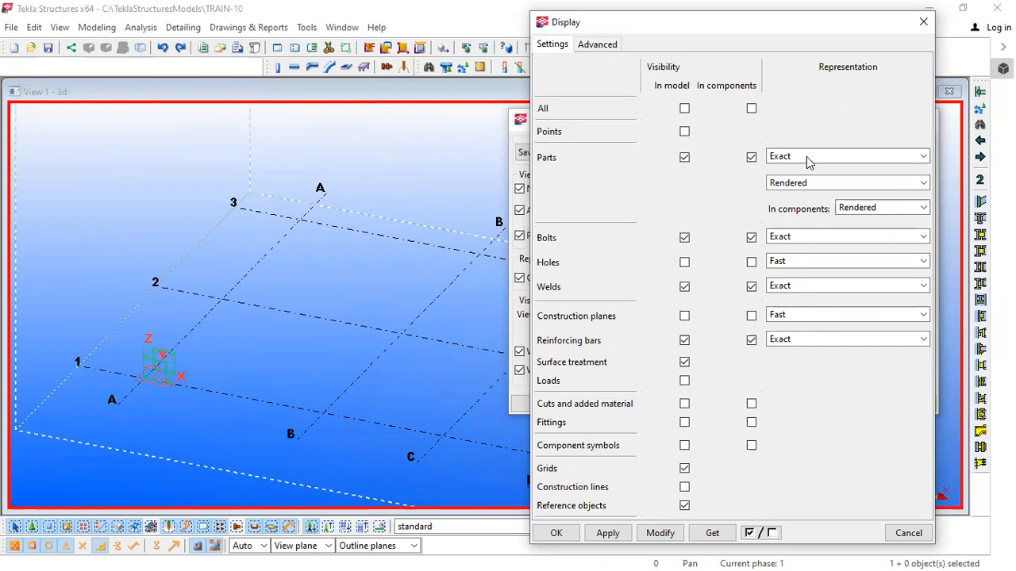
click(596, 46)
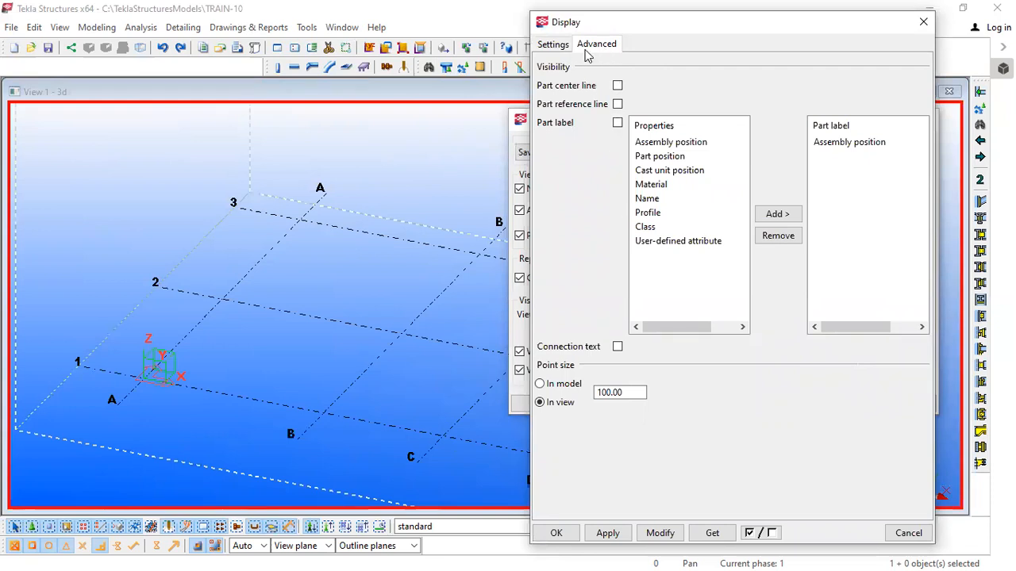
click(566, 50)
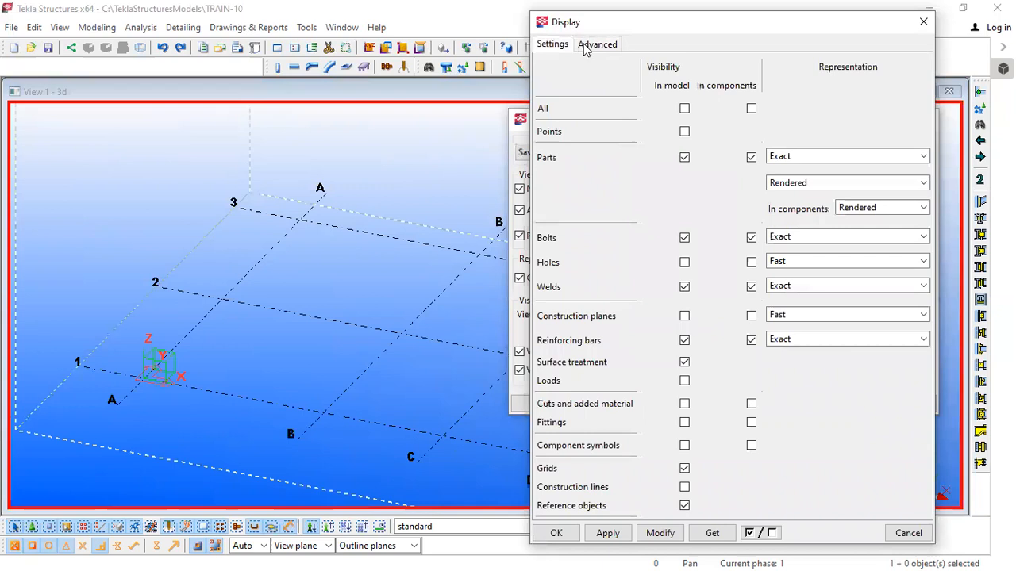
click(595, 45)
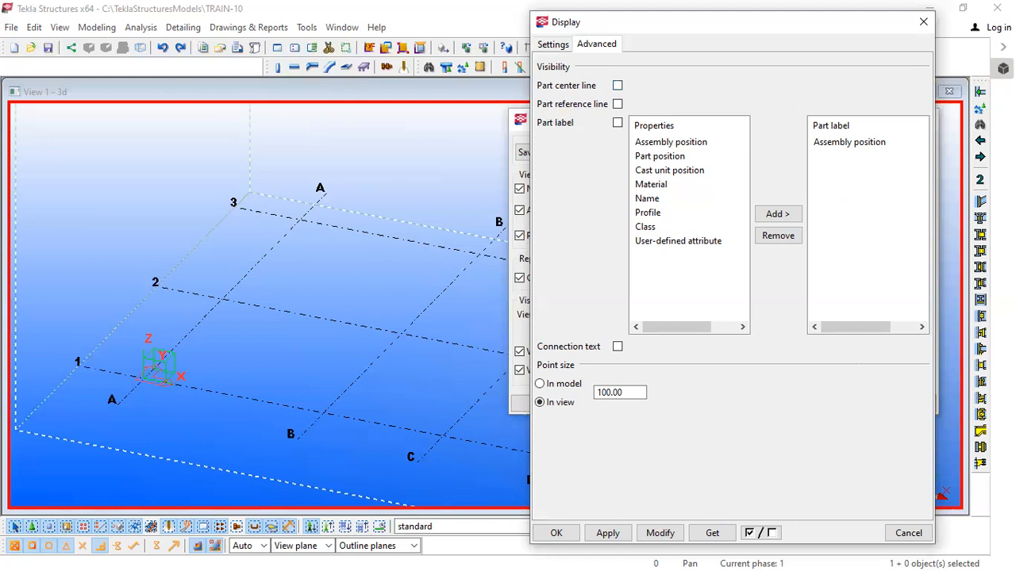
key(alt+Tab)
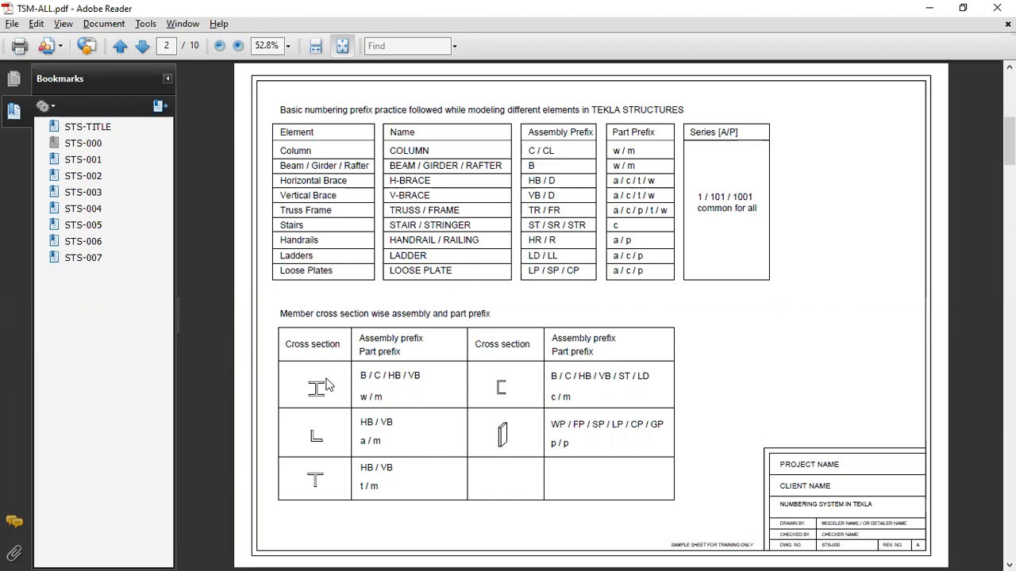
key(alt+Tab)
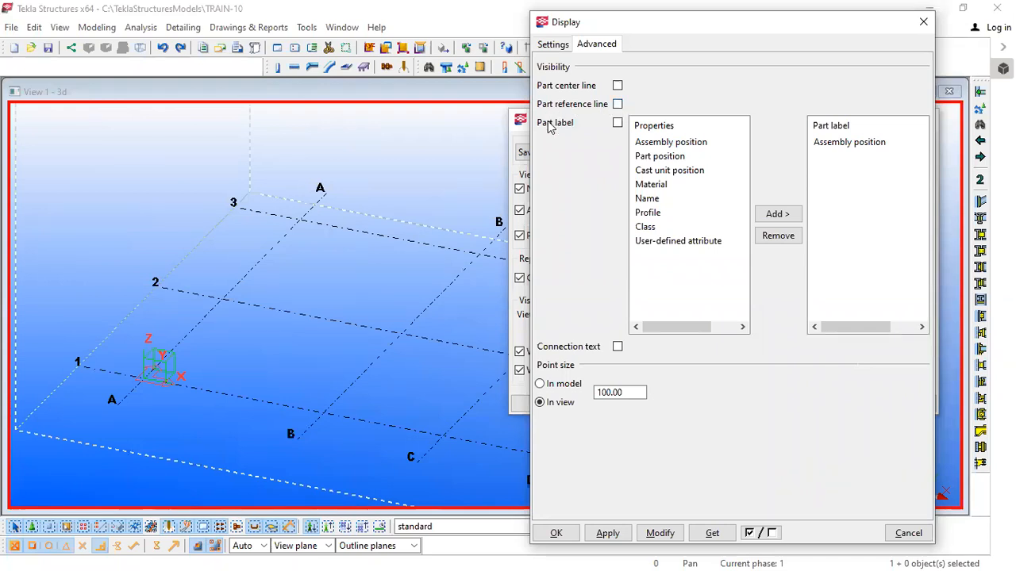
Enable part label visibility in the 3D view's advanced display settings.
click(631, 127)
middle_drag(339, 197, 381, 172)
middle_drag(335, 206, 335, 216)
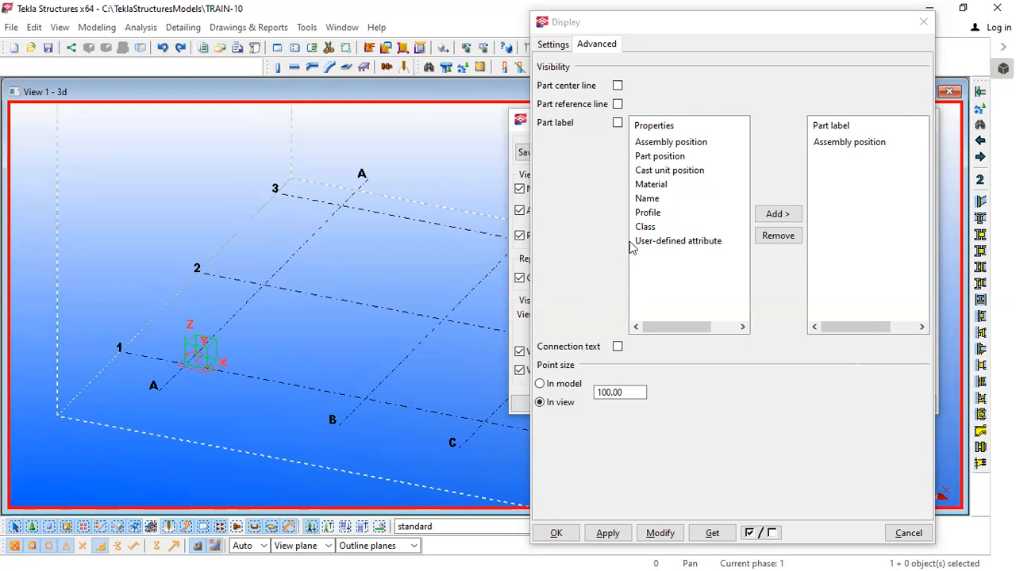
click(617, 125)
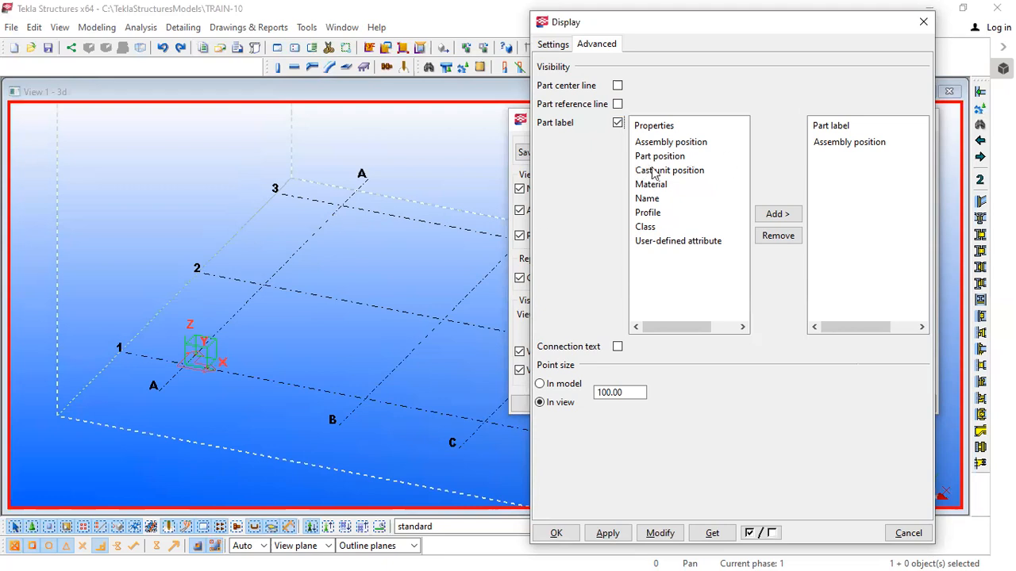
Open the existing model TRAIN-08 without saving the changes made to the current model.
click(31, 48)
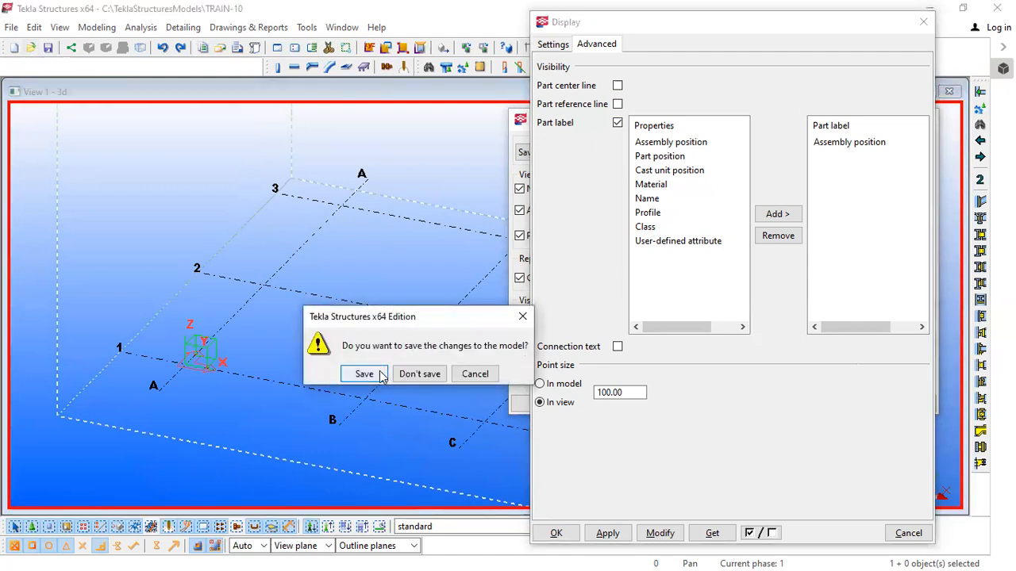
click(416, 375)
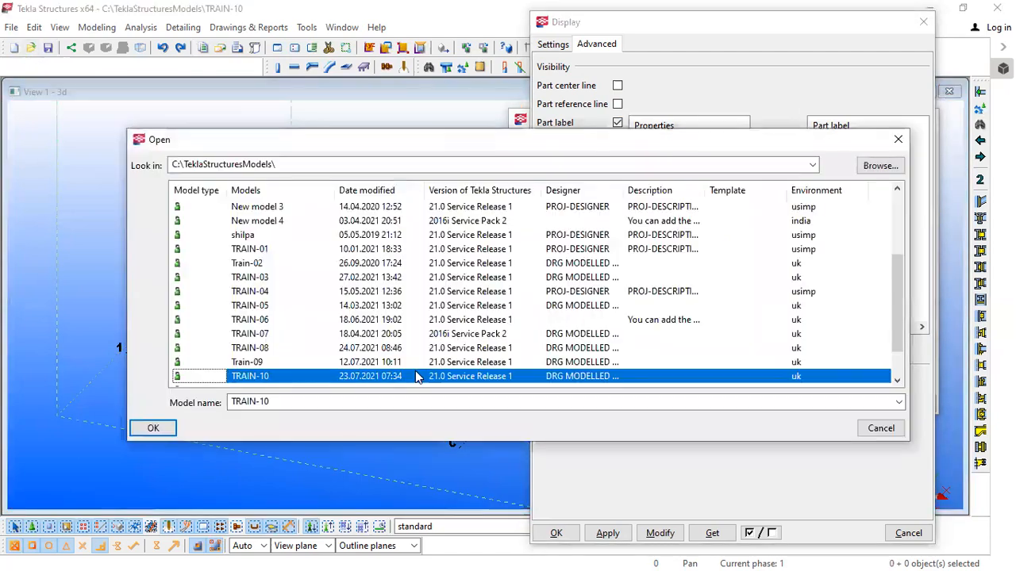
click(266, 349)
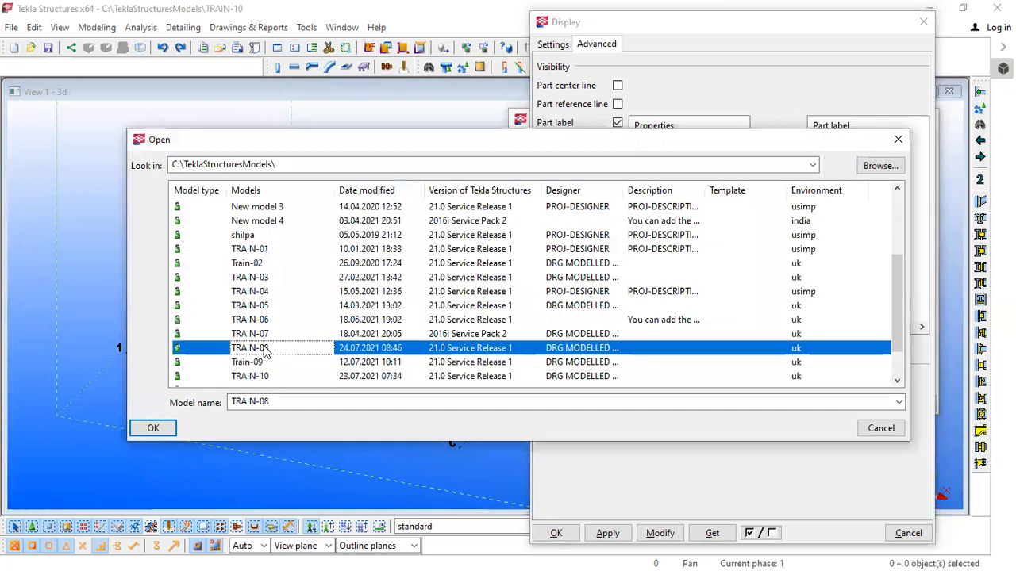
click(157, 426)
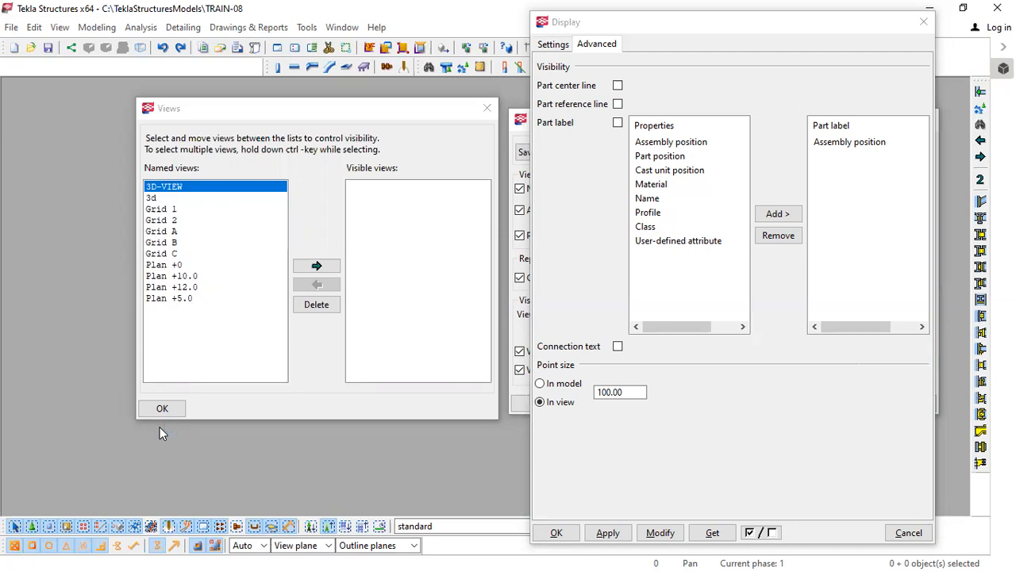
Make the Plan +5.0 view visible, close the list of views and open the plan view's properties.
double_click(195, 298)
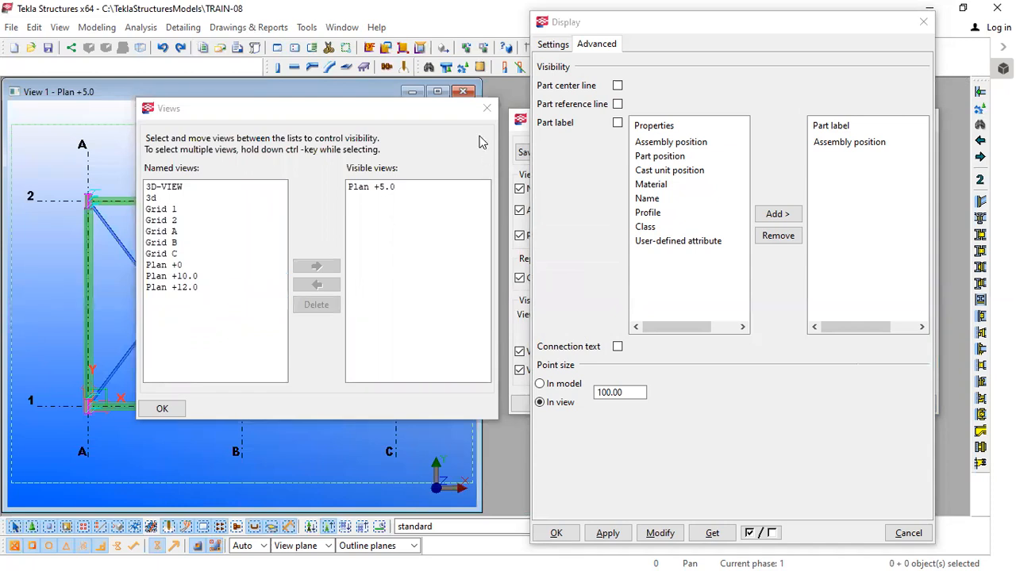
click(487, 108)
double_click(414, 150)
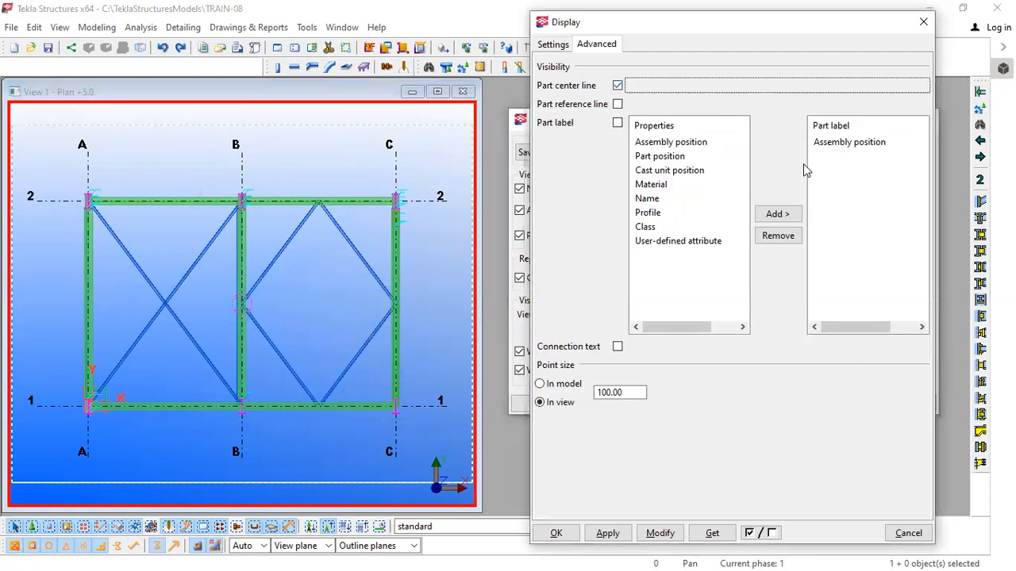
Enable part labels showing the assembly position, leave the part center line off, and apply the display settings to the Plan +5.0 view.
click(617, 85)
click(618, 124)
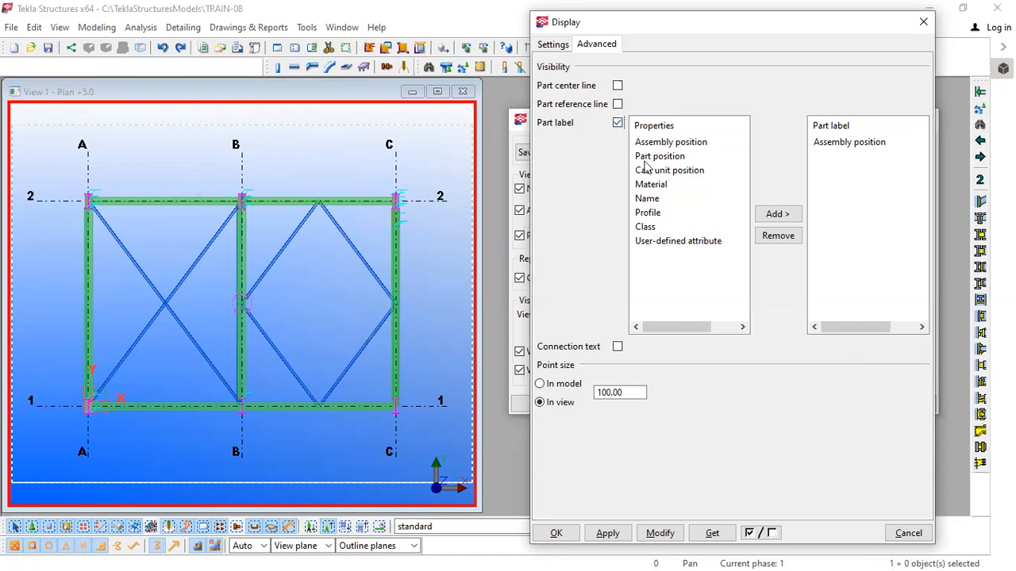
click(836, 150)
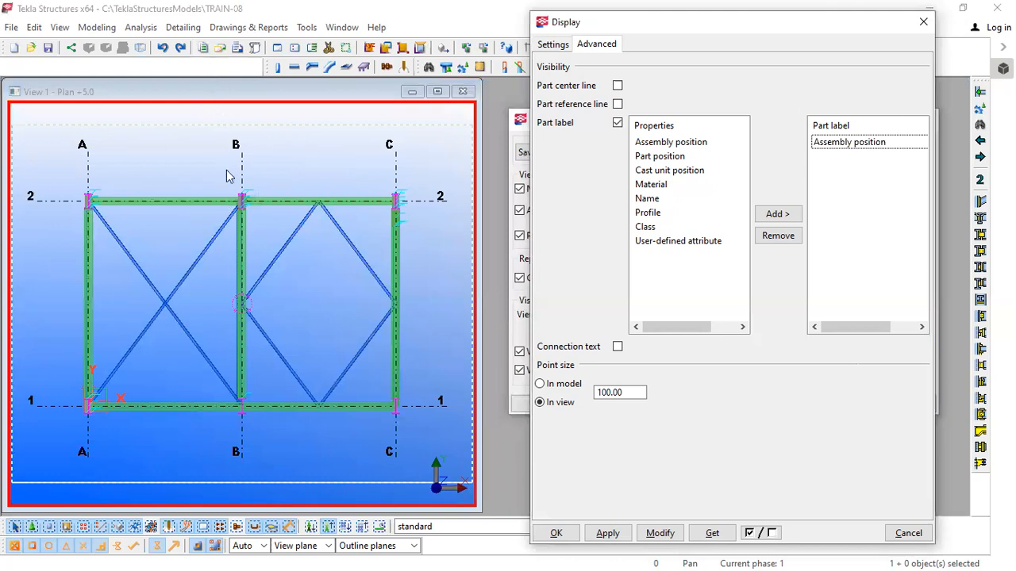
click(252, 99)
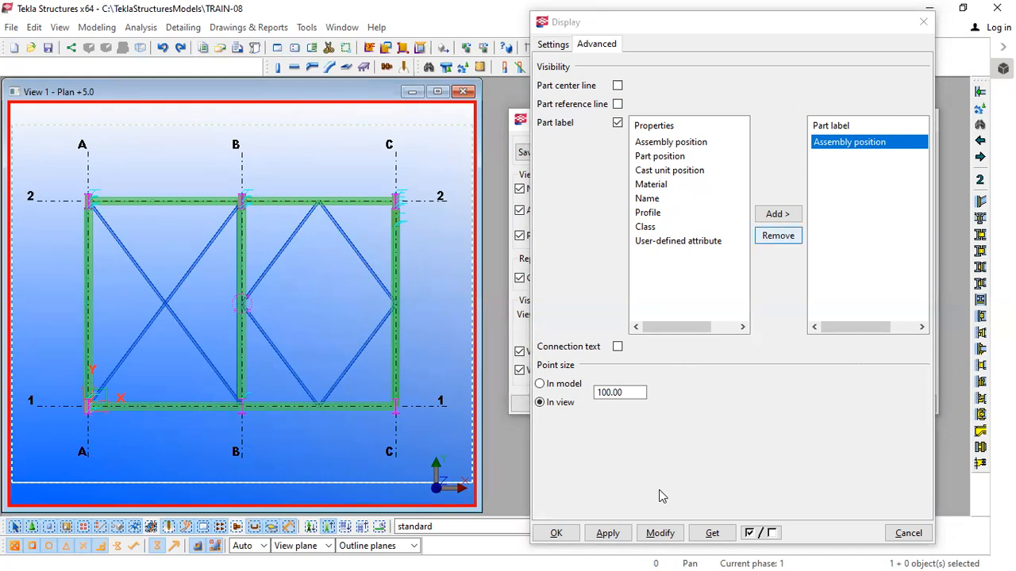
click(659, 533)
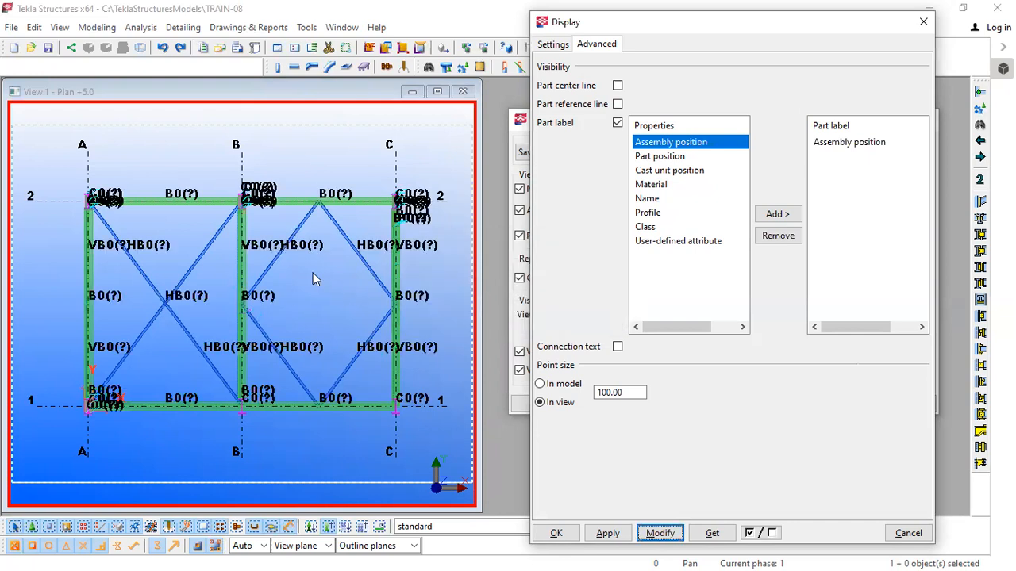
Examine the assembly position labels on the beams and braces in the plan, and review the available numbering commands.
scroll(300, 258, up, 5)
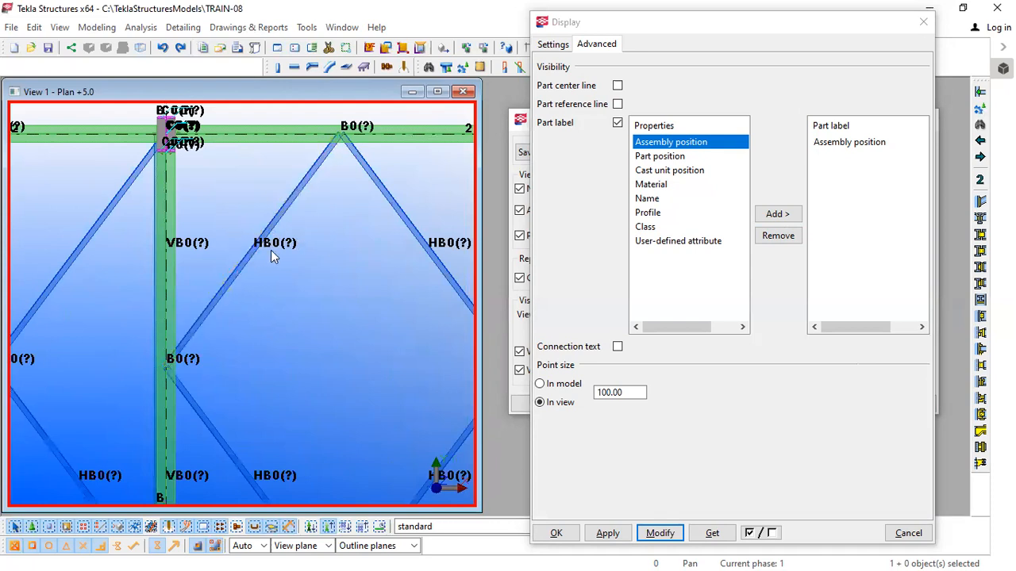
scroll(262, 246, down, 3)
scroll(266, 248, up, 3)
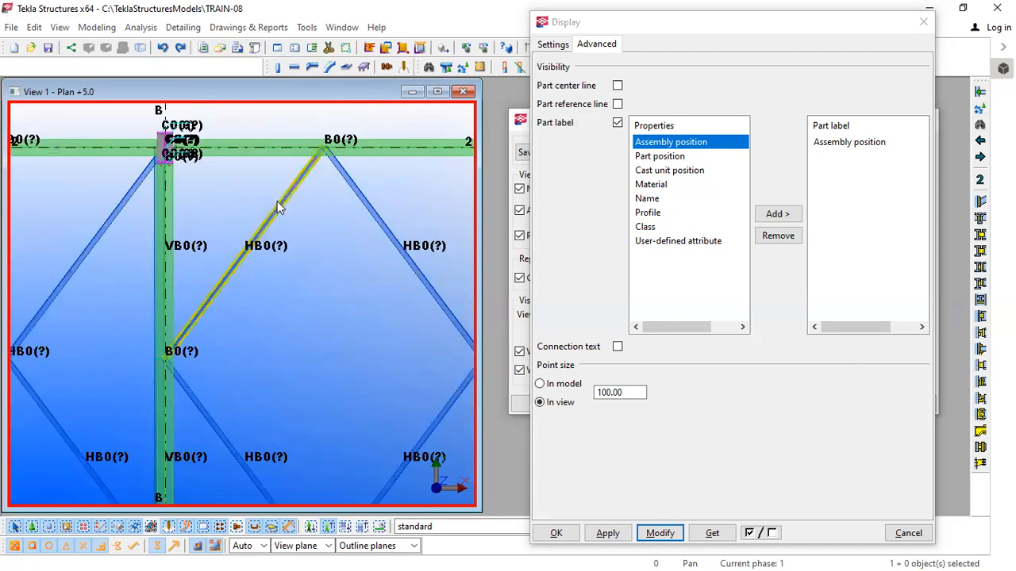
click(248, 28)
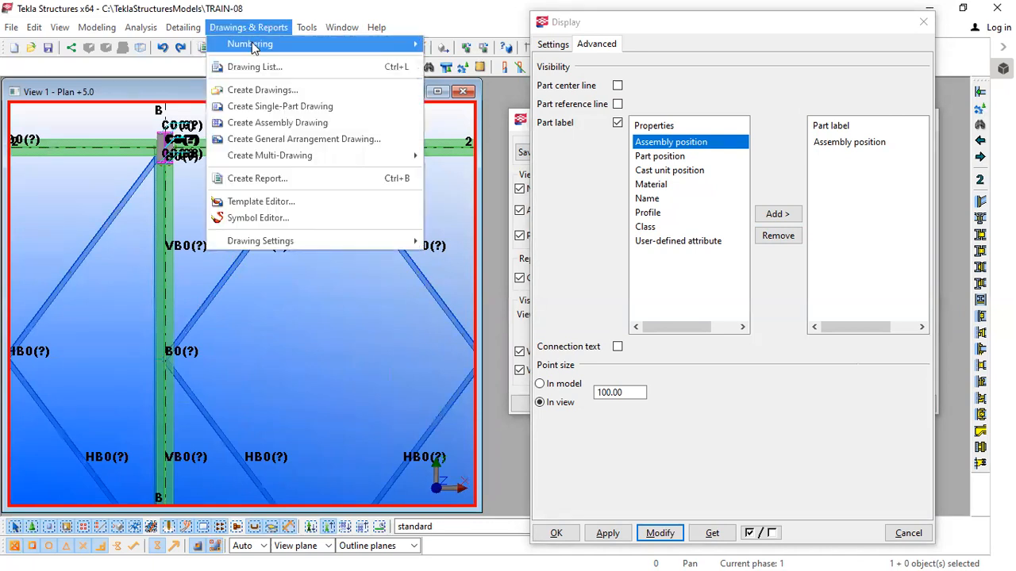
mouse_move(252, 45)
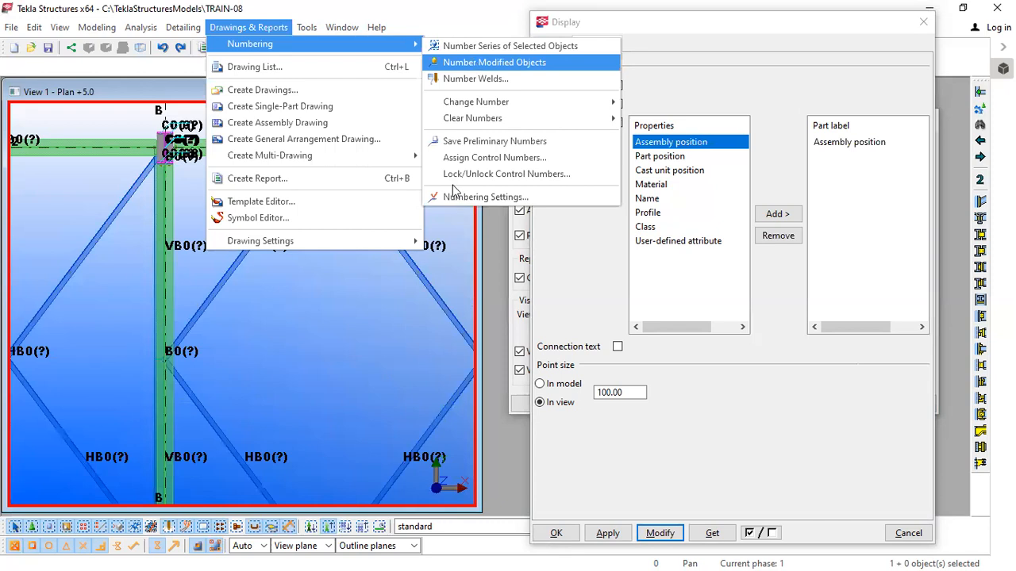
click(305, 354)
scroll(229, 277, down, 2)
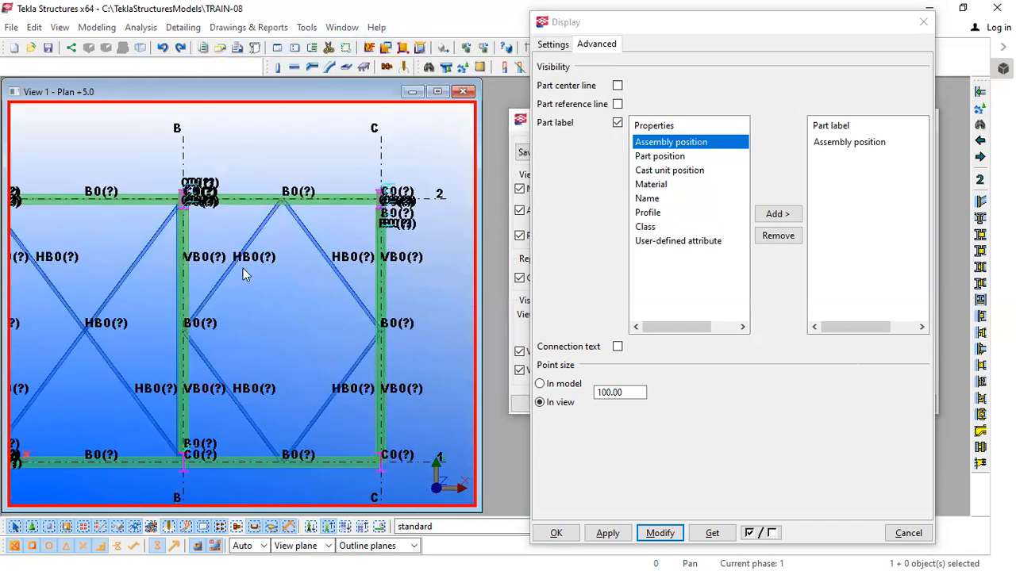
scroll(239, 269, up, 2)
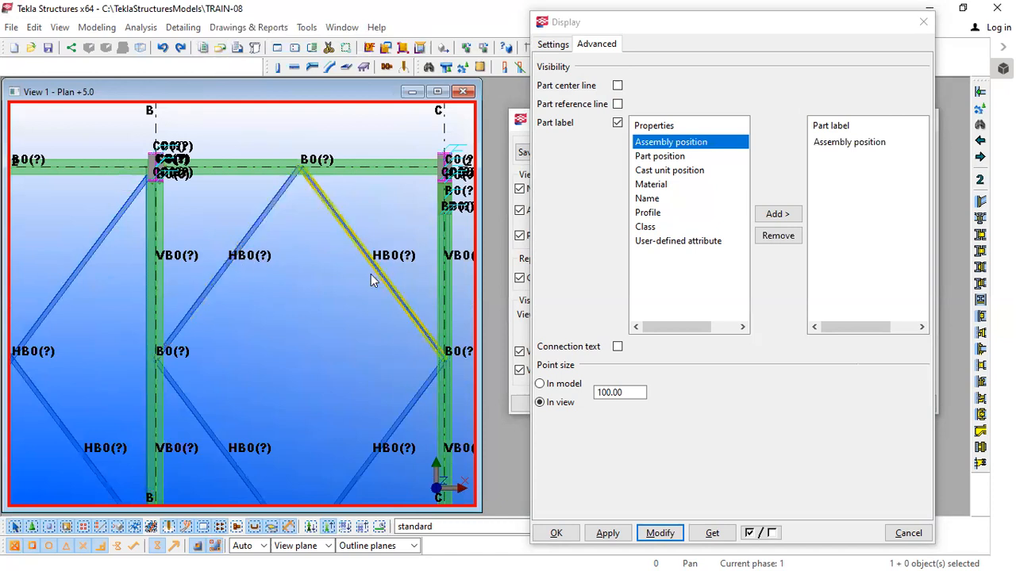
scroll(318, 222, down, 2)
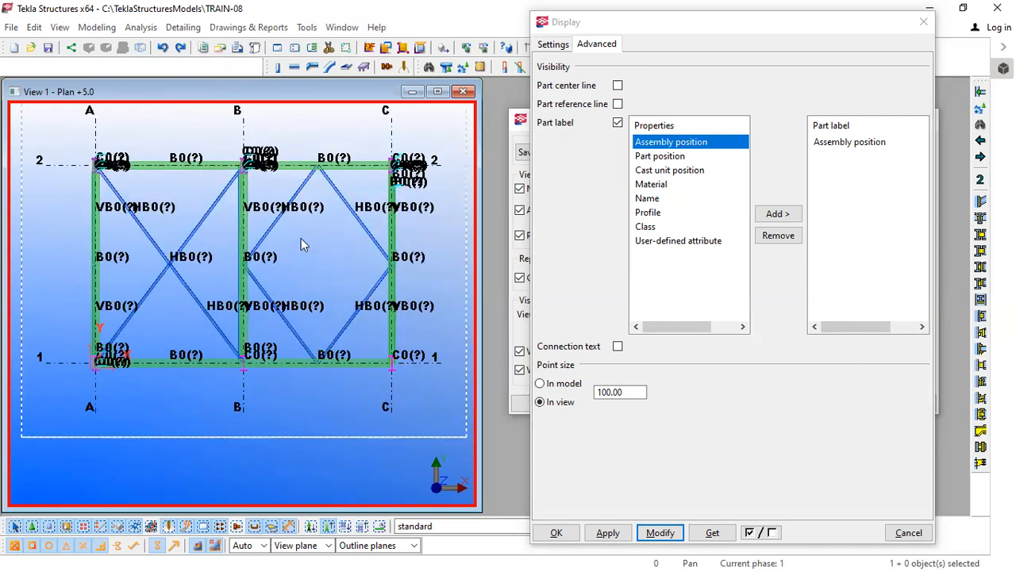
Open the properties of the upper horizontal brace beside grid B and examine its part and assembly prefixes and start numbers.
scroll(282, 202, up, 3)
double_click(279, 200)
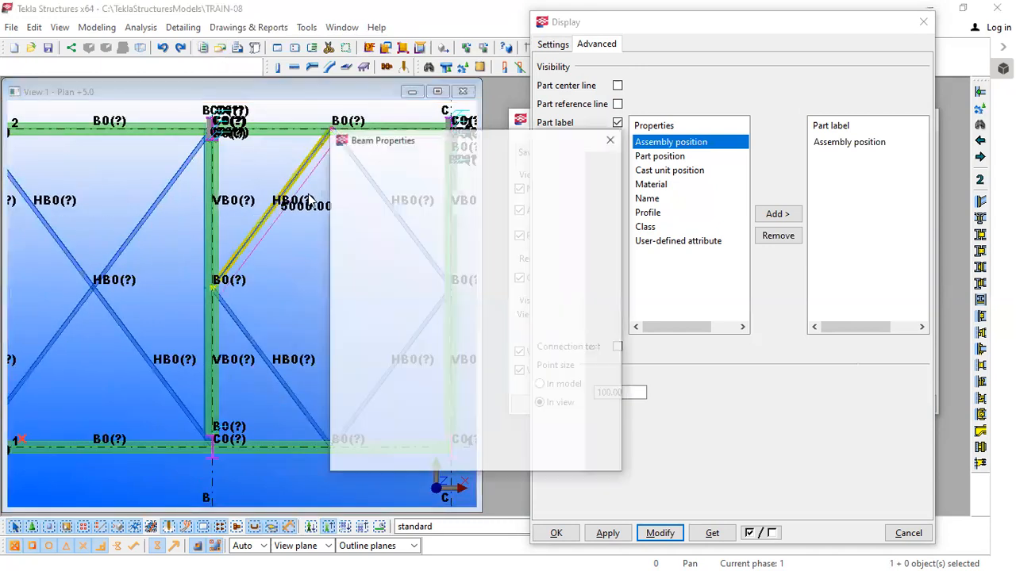
click(526, 256)
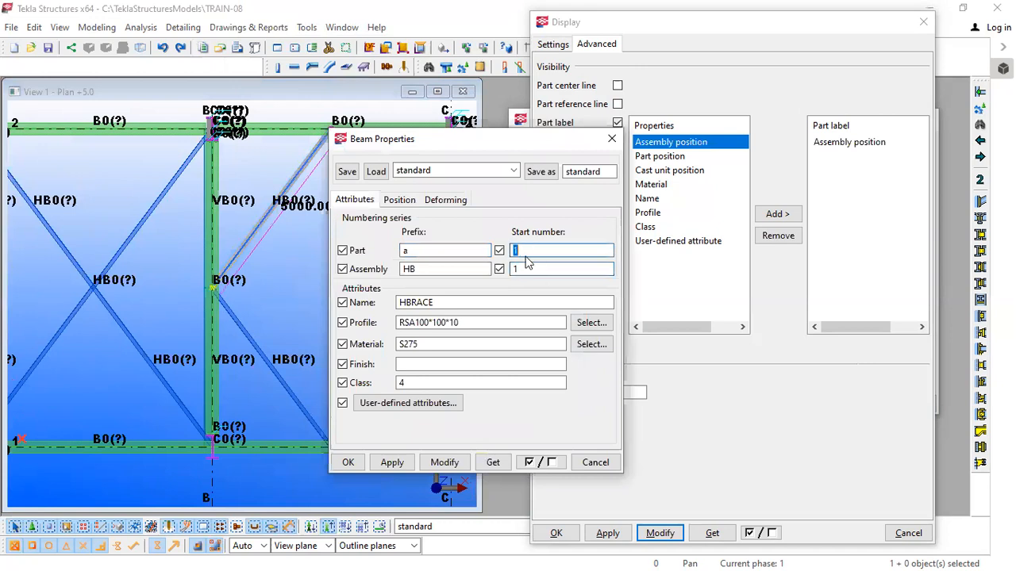
double_click(526, 268)
double_click(524, 250)
double_click(526, 268)
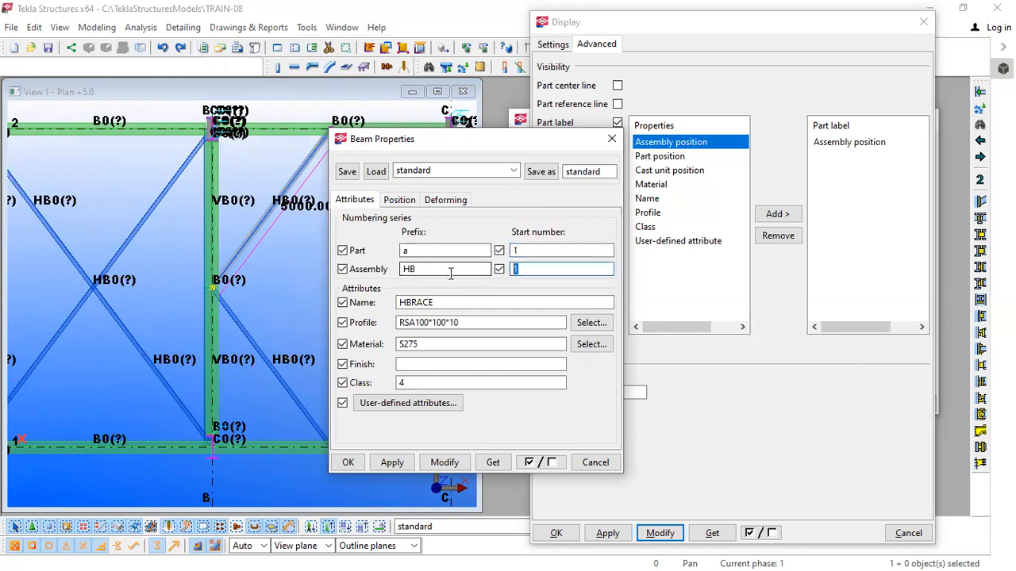
click(531, 268)
double_click(515, 268)
scroll(160, 301, down, 3)
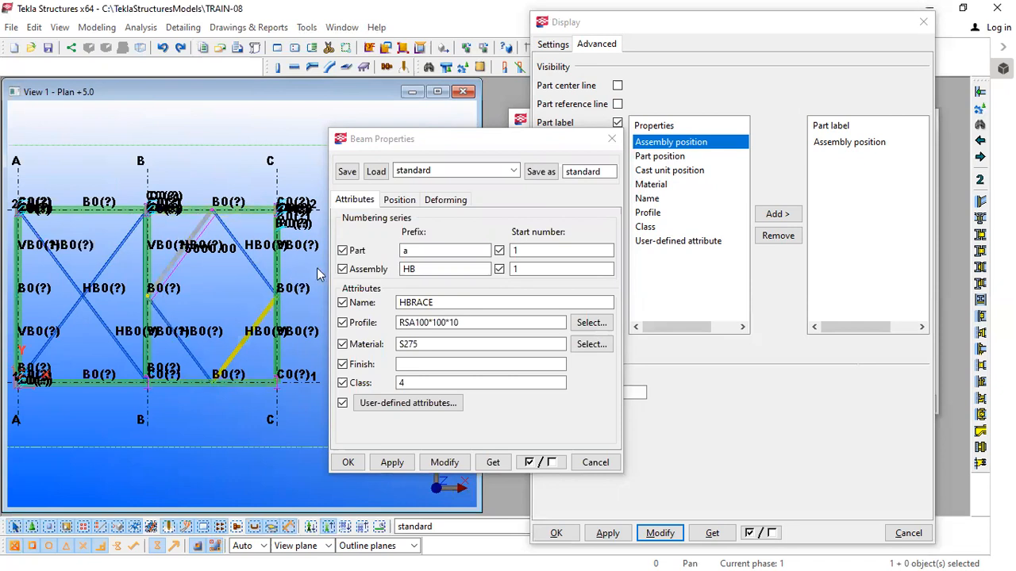
middle_drag(183, 279, 175, 275)
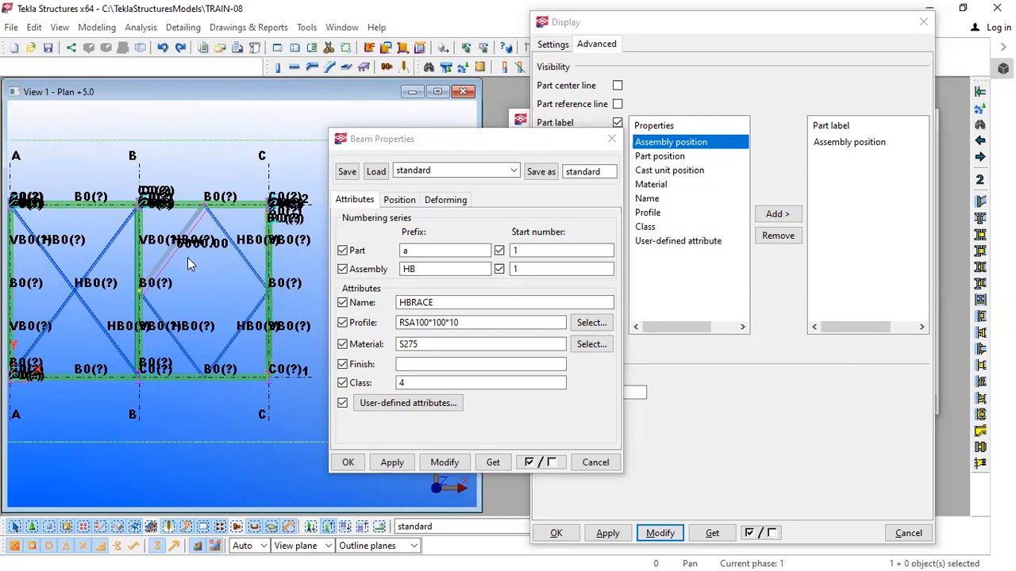
scroll(216, 270, up, 3)
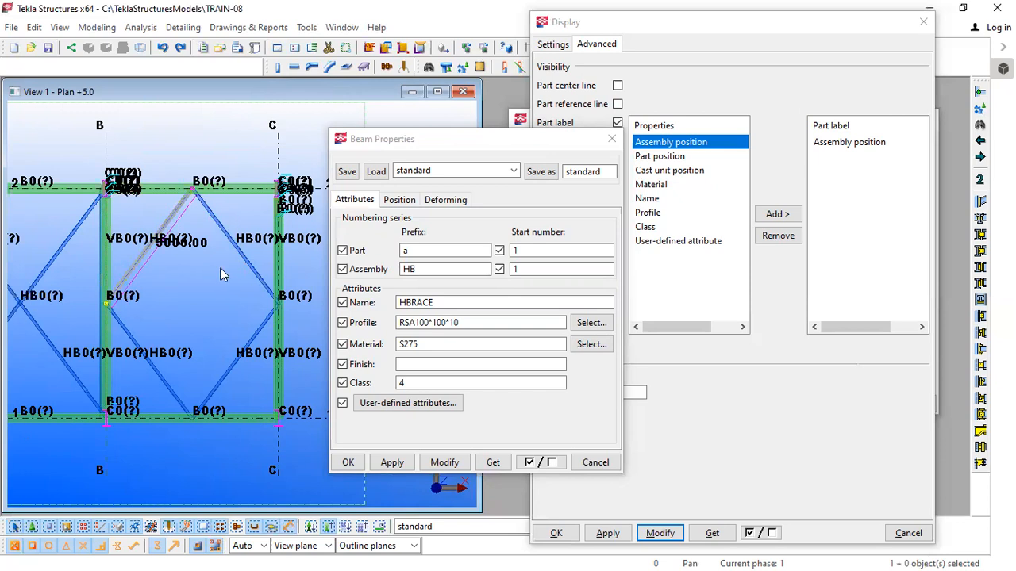
scroll(202, 277, down, 3)
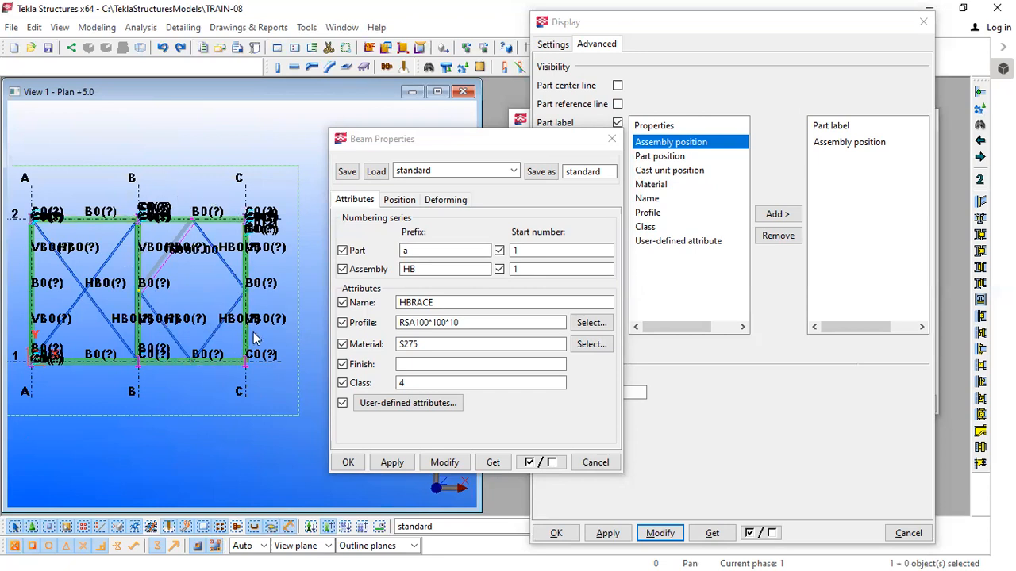
Set both the part and the assembly start number of the horizontal brace to 1001 in its numbering series.
click(516, 268)
text(1)
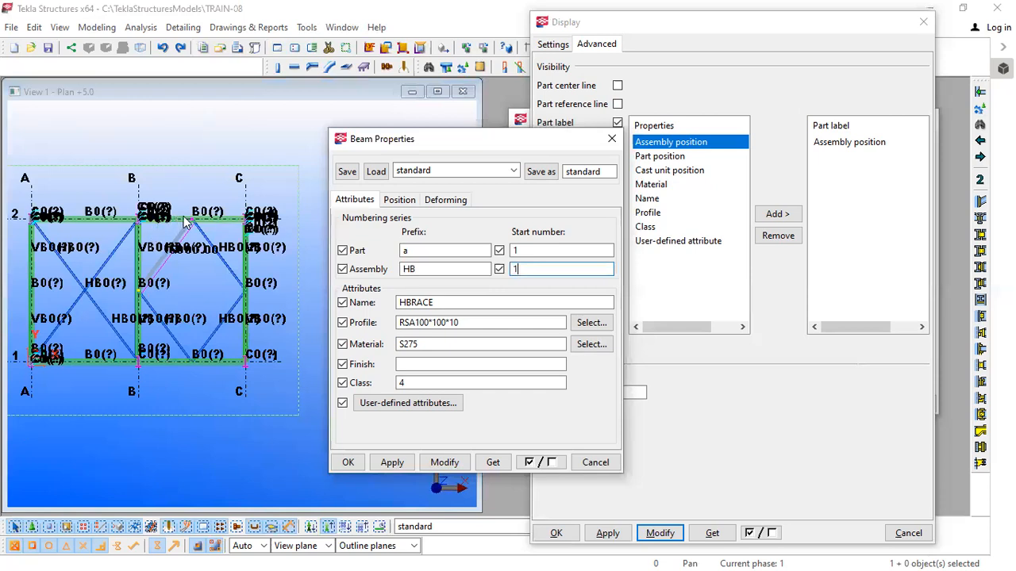
scroll(249, 228, down, 3)
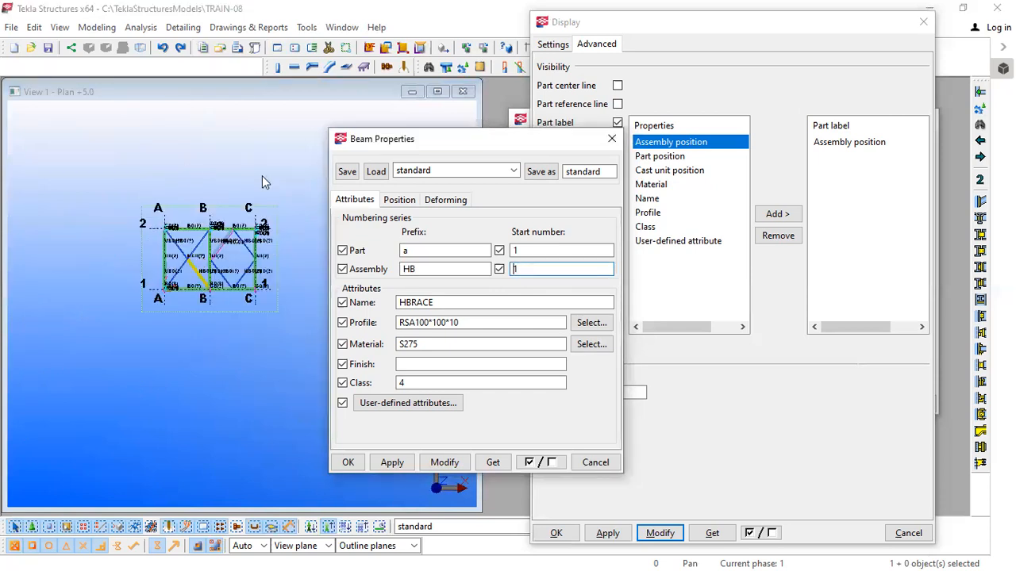
scroll(194, 244, up, 3)
middle_drag(218, 278, 140, 306)
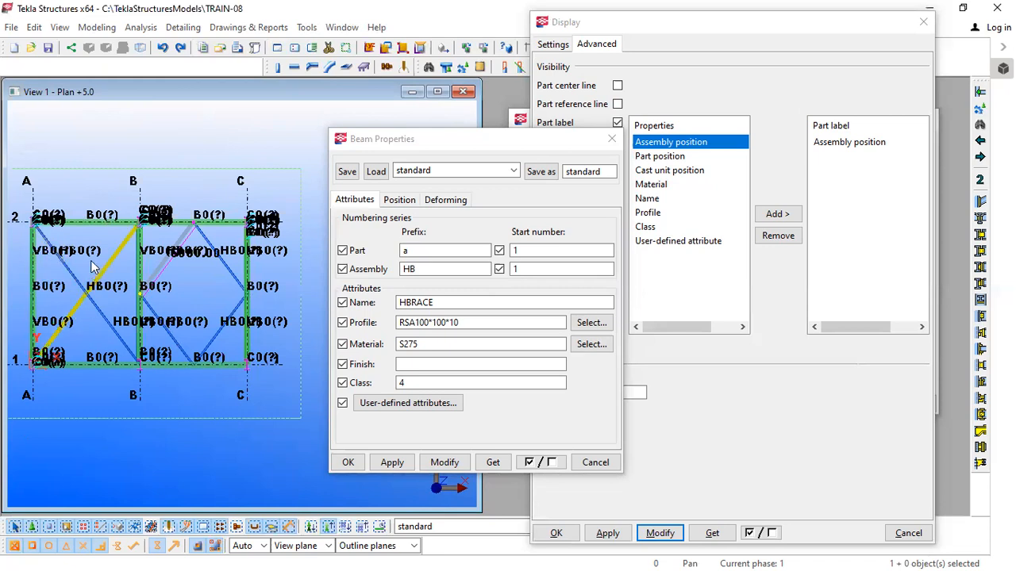
click(524, 252)
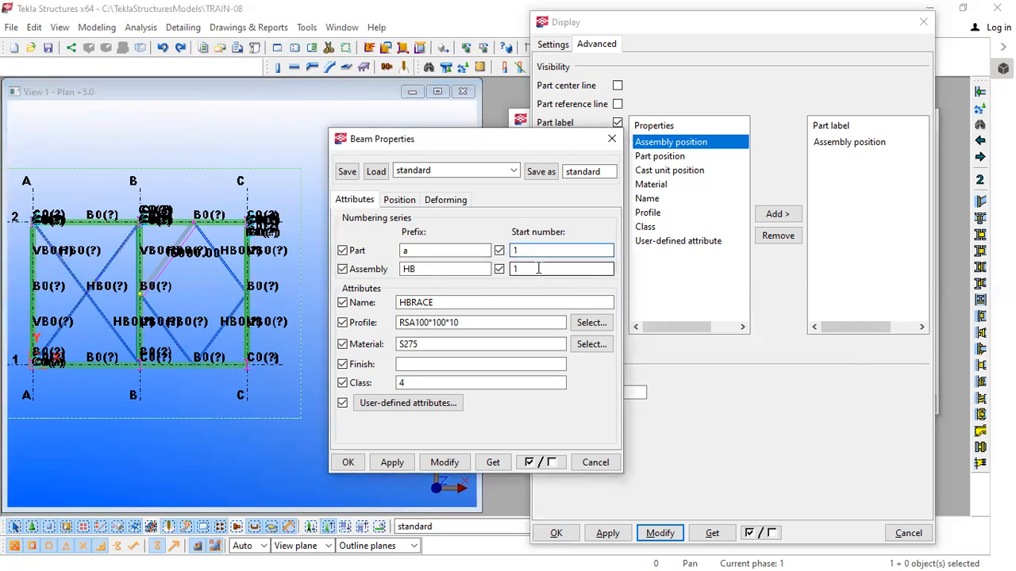
click(543, 270)
text(001)
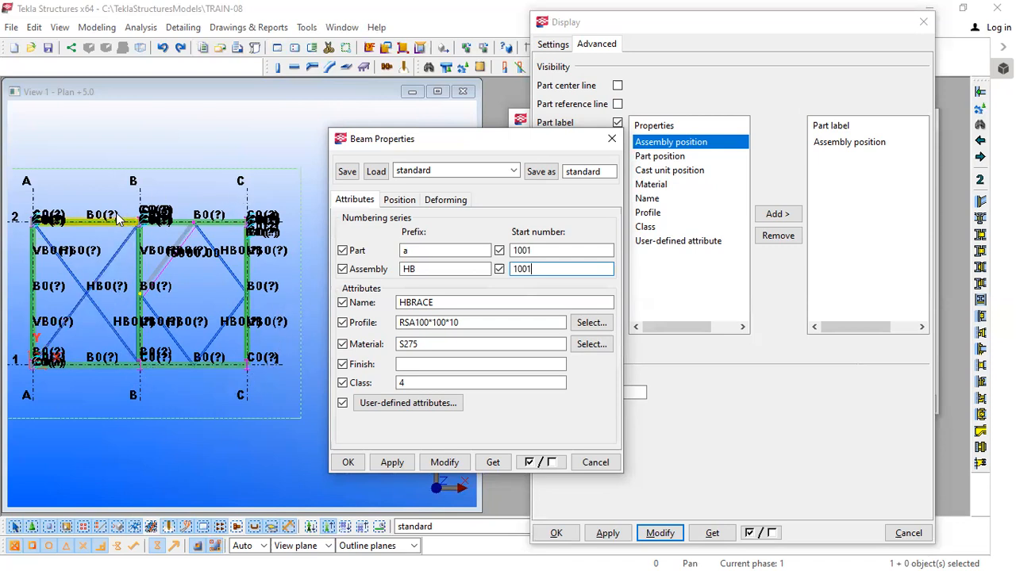
Examine the labelled members across the Plan +5.0 view alongside the brace's numbering series.
scroll(107, 214, down, 2)
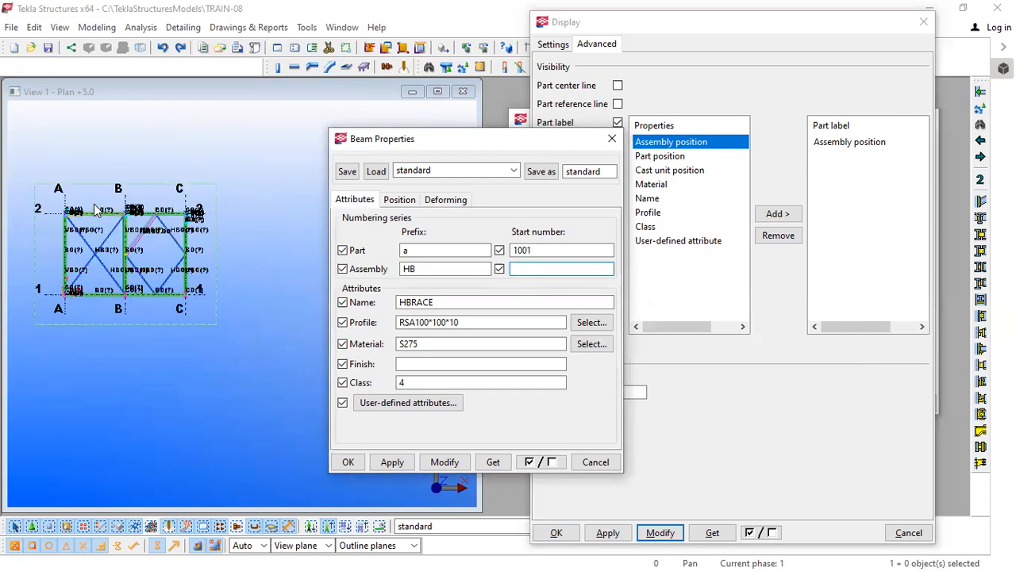
scroll(87, 212, up, 2)
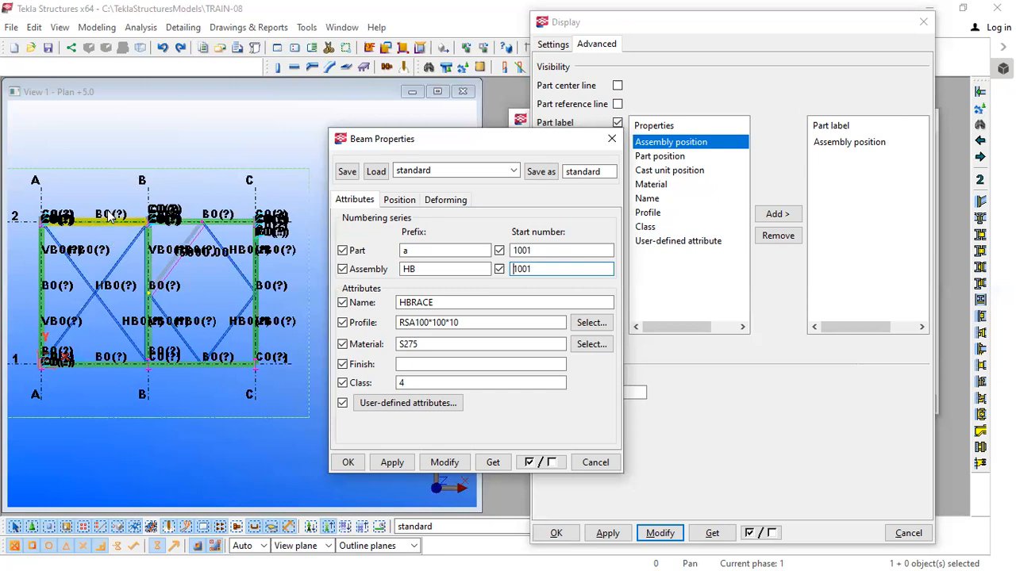
scroll(131, 239, down, 3)
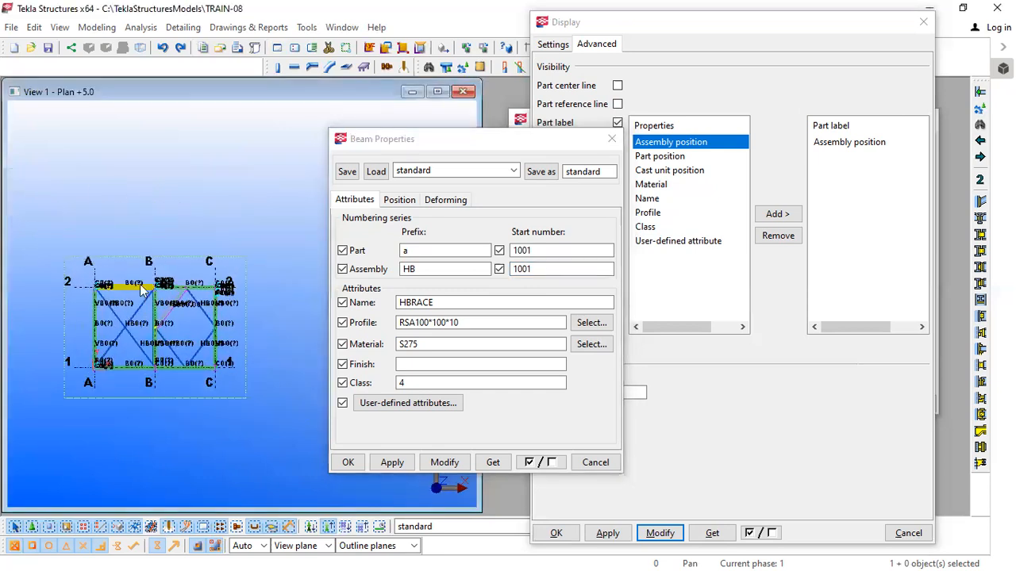
middle_drag(188, 275, 136, 280)
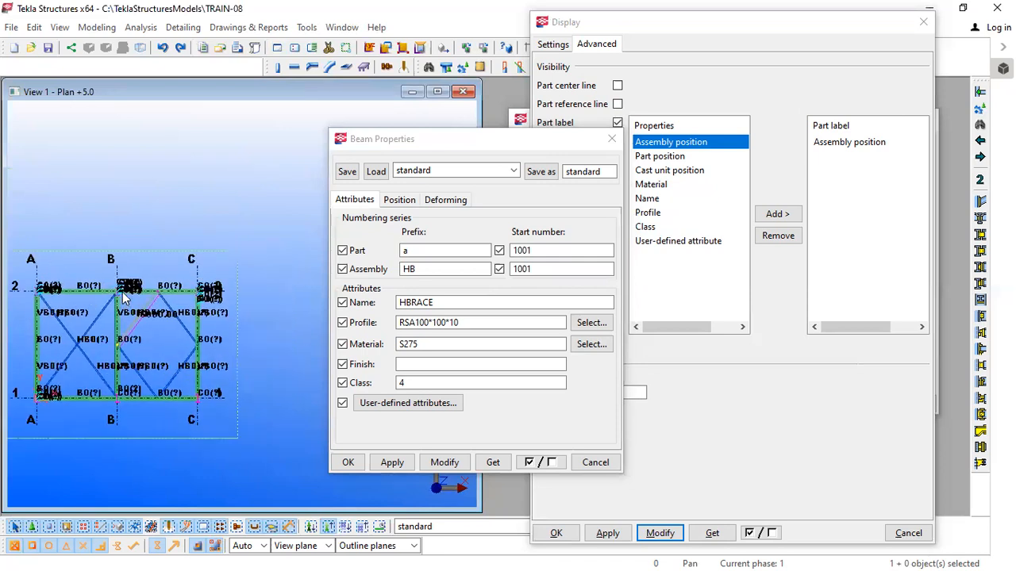
scroll(118, 324, down, 2)
middle_drag(116, 326, 134, 283)
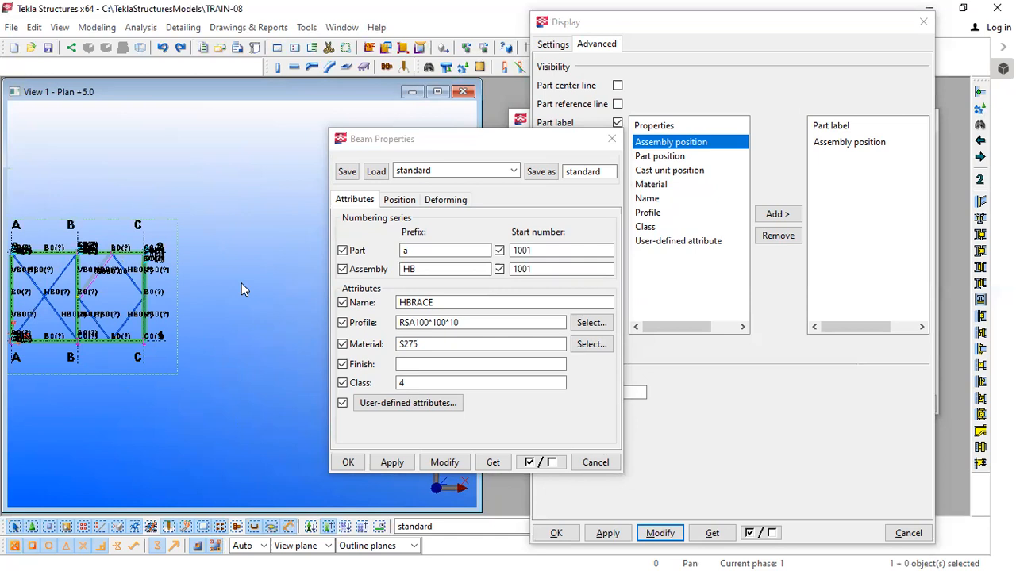
middle_drag(166, 283, 214, 262)
scroll(32, 304, up, 1)
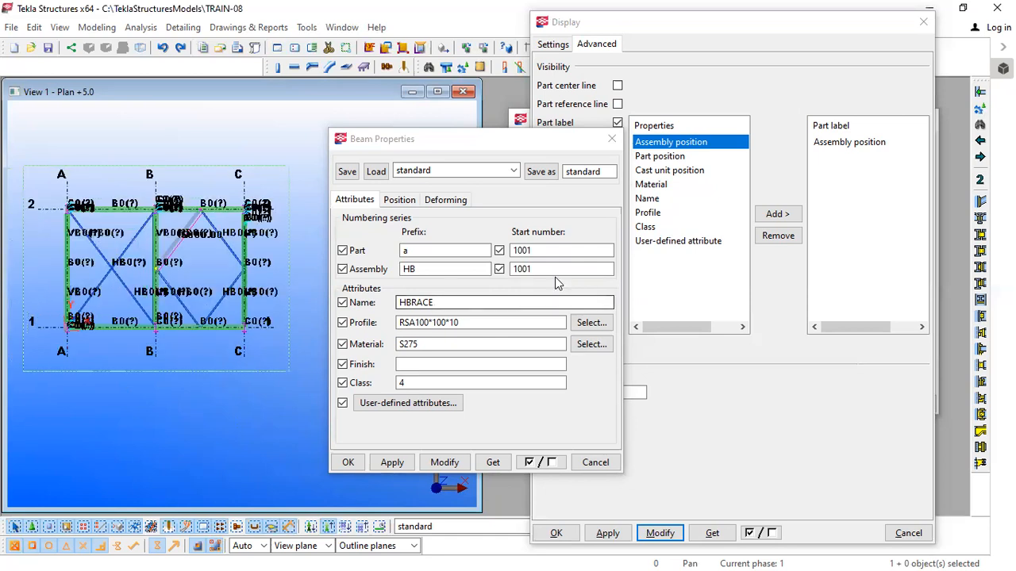
Set both the part and the assembly start number of the horizontal brace to 501.
click(549, 251)
double_click(548, 251)
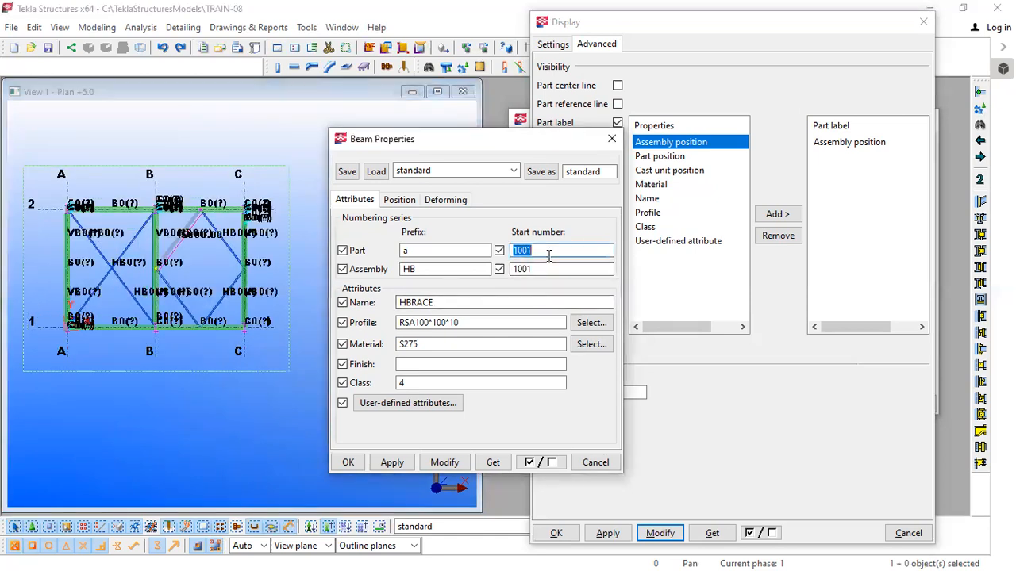
text(1)
key(Tab)
text(501)
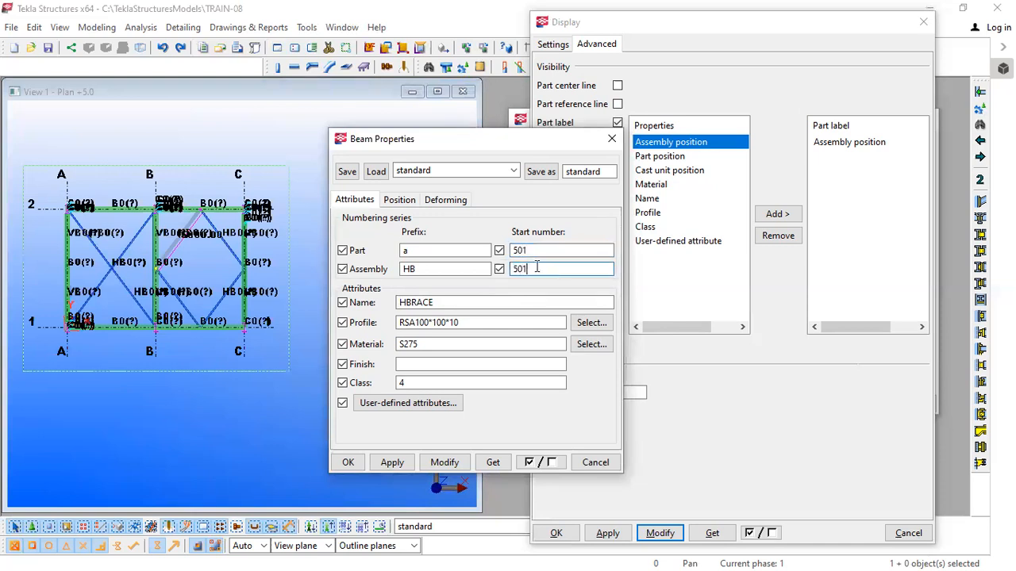
Set both the part and the assembly start number of the horizontal brace to 201.
double_click(540, 251)
text(201)
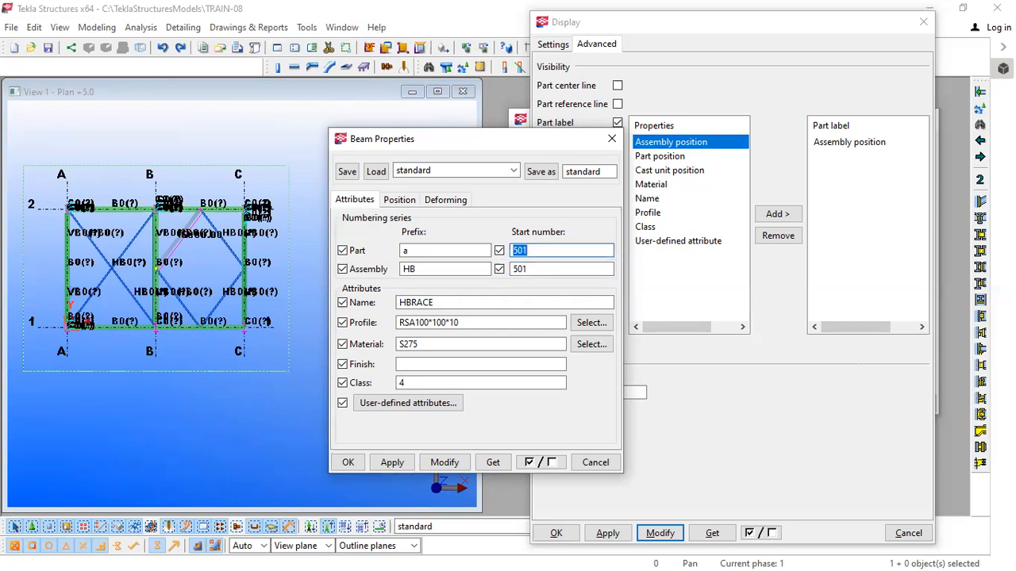
double_click(546, 269)
text(201)
Enter 301 as the brace's part and assembly start numbers, and close its properties without applying them.
double_click(534, 251)
text(301)
key(Tab)
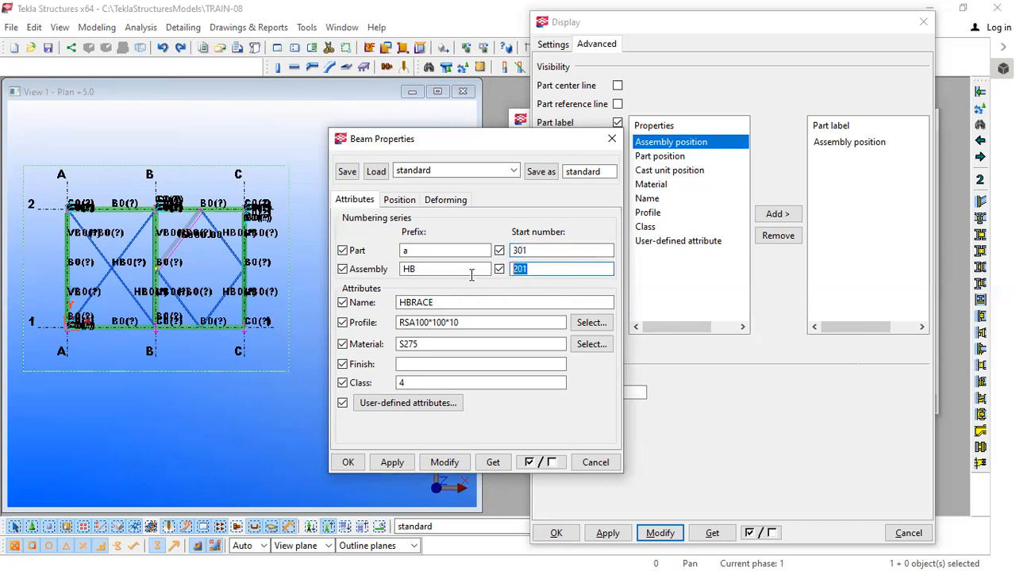
text(301)
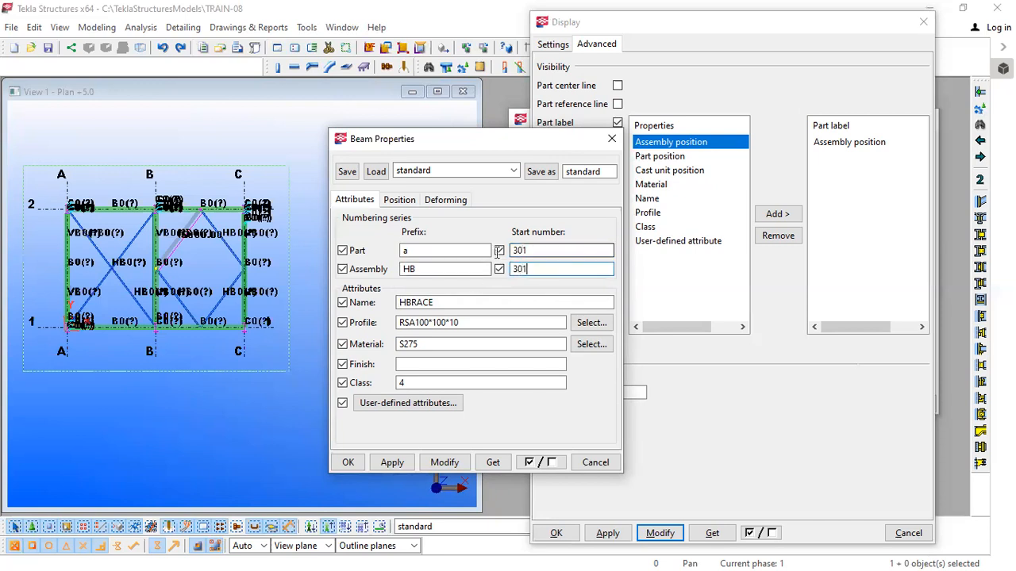
key(shift+Tab)
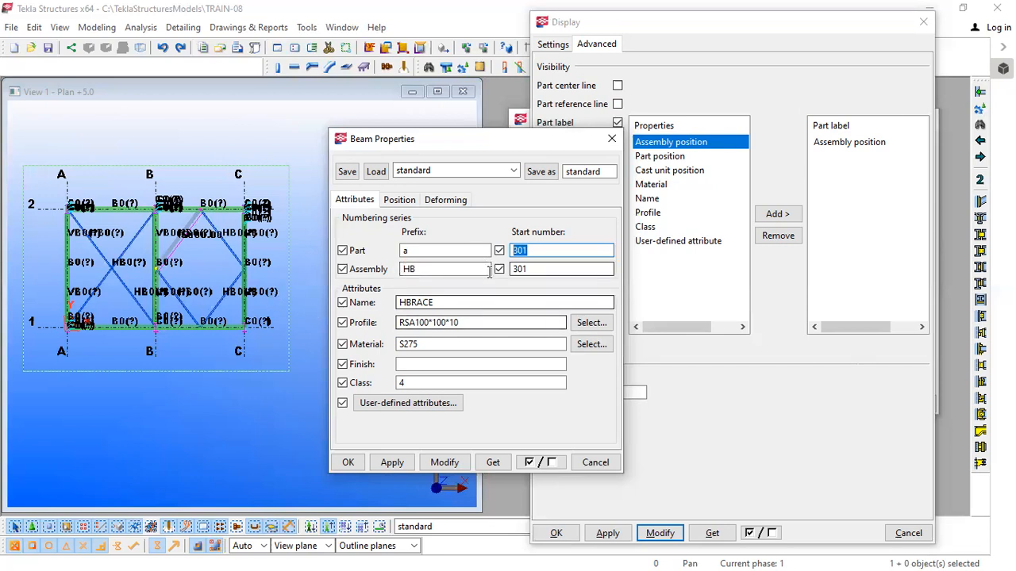
click(611, 139)
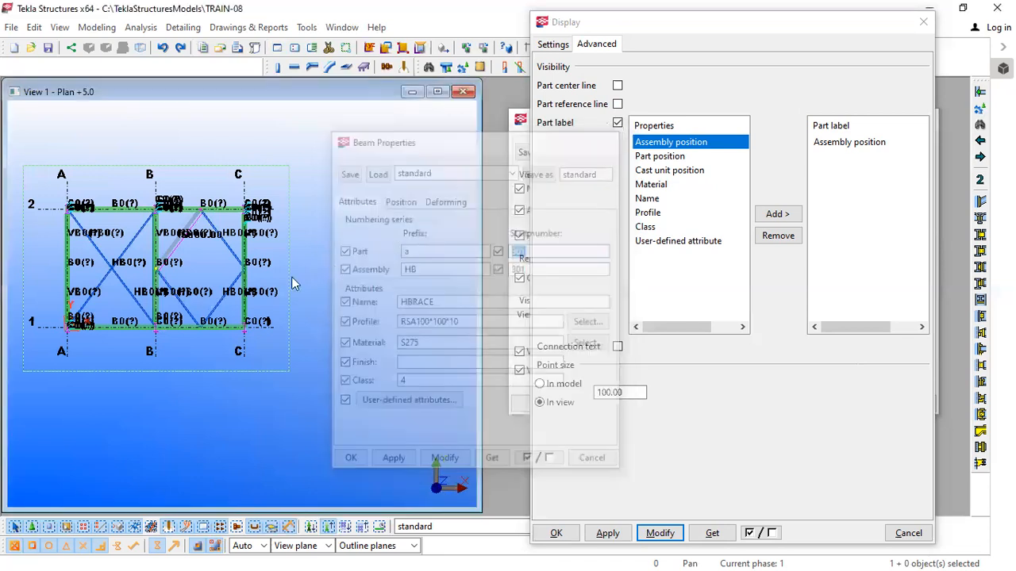
Add the Part position to the part label alongside the Assembly position and apply it to the Plan +5.0 view.
scroll(177, 263, up, 4)
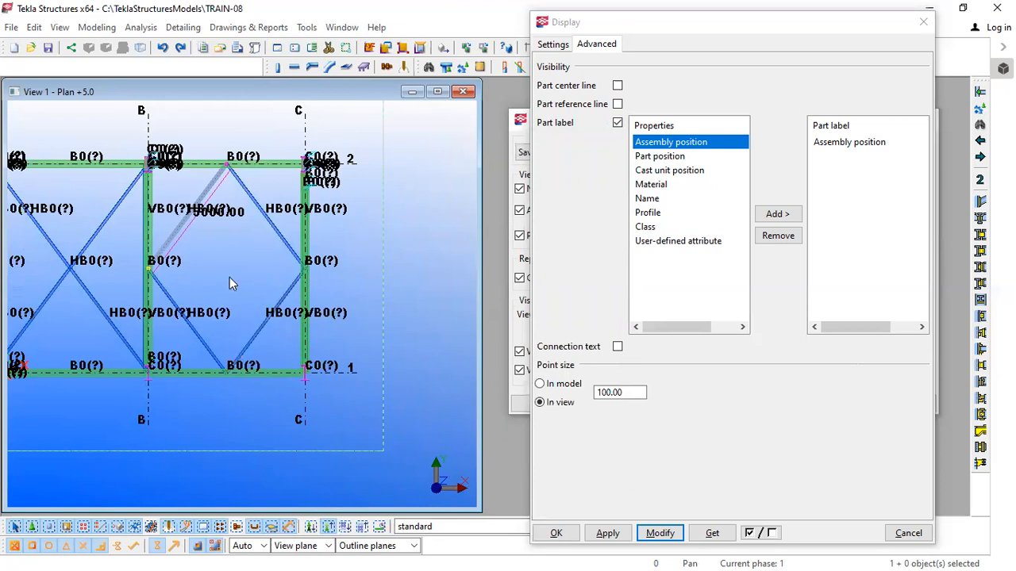
middle_drag(230, 277, 274, 269)
scroll(226, 234, up, 1)
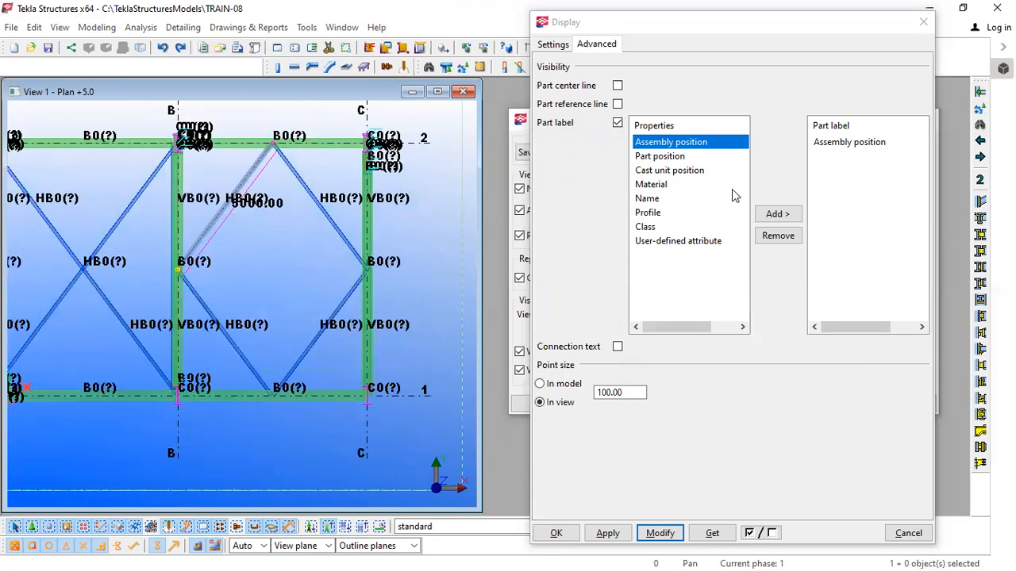
click(835, 144)
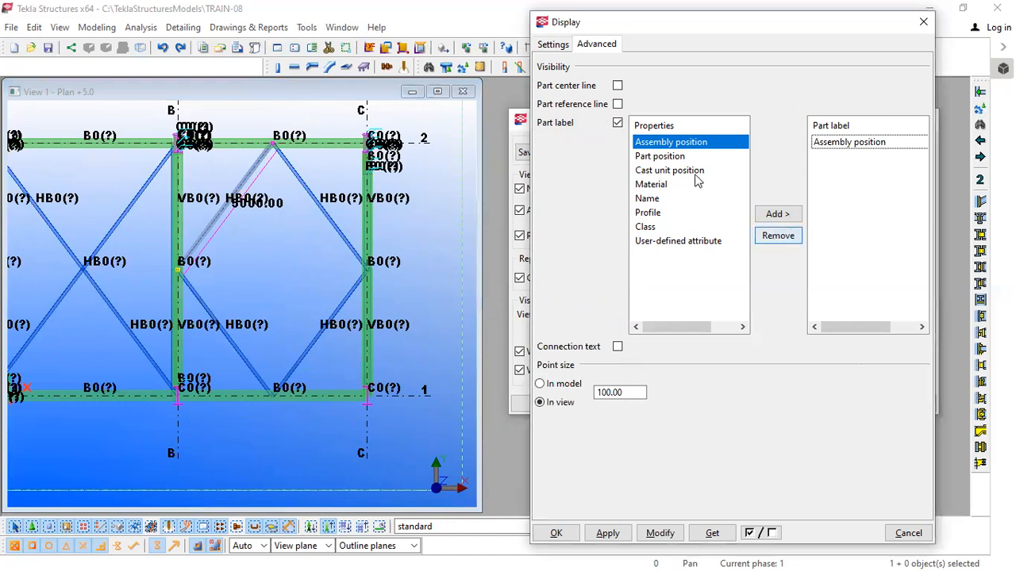
click(673, 158)
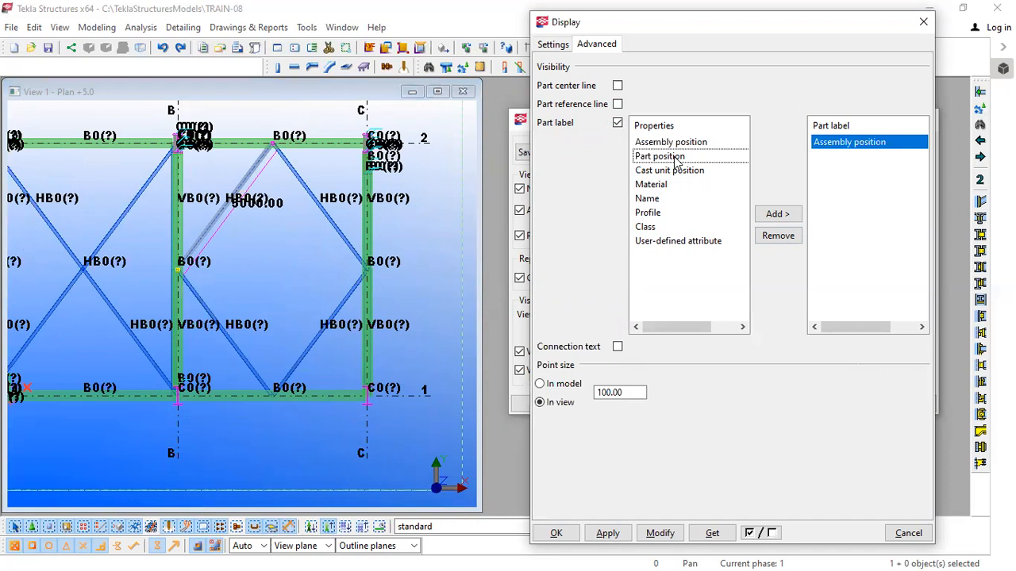
click(773, 215)
click(659, 535)
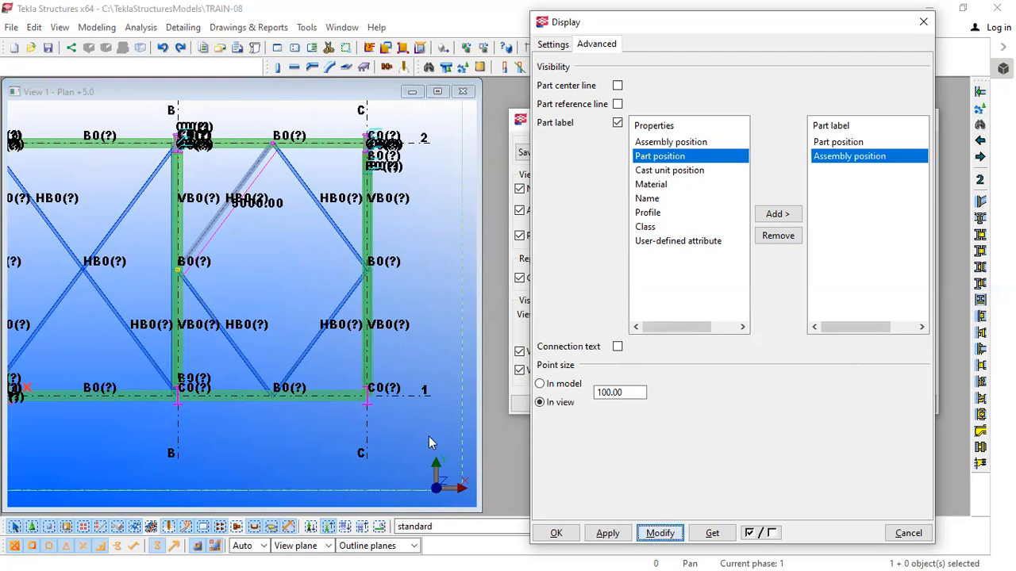
click(432, 442)
click(660, 533)
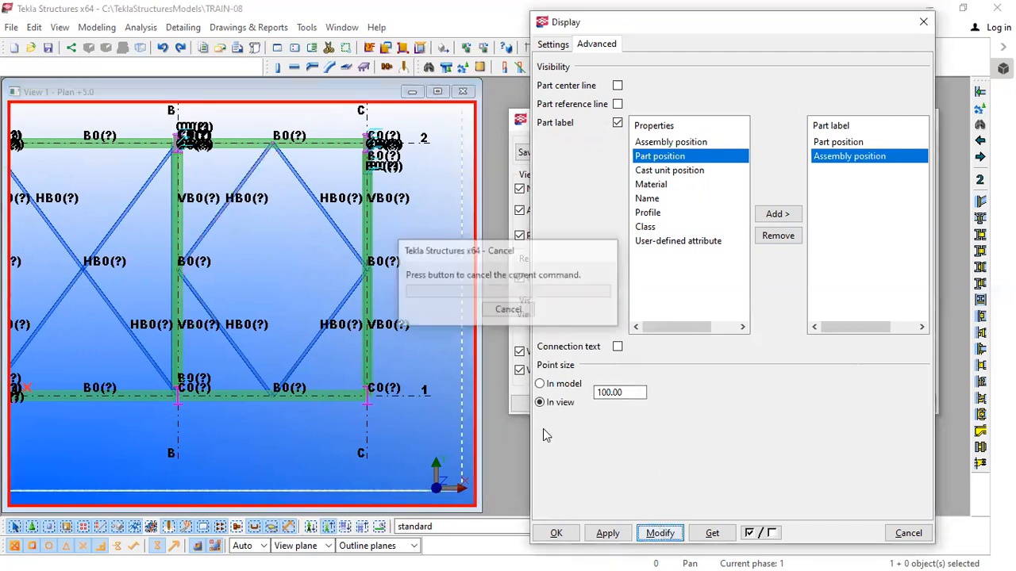
scroll(342, 207, up, 6)
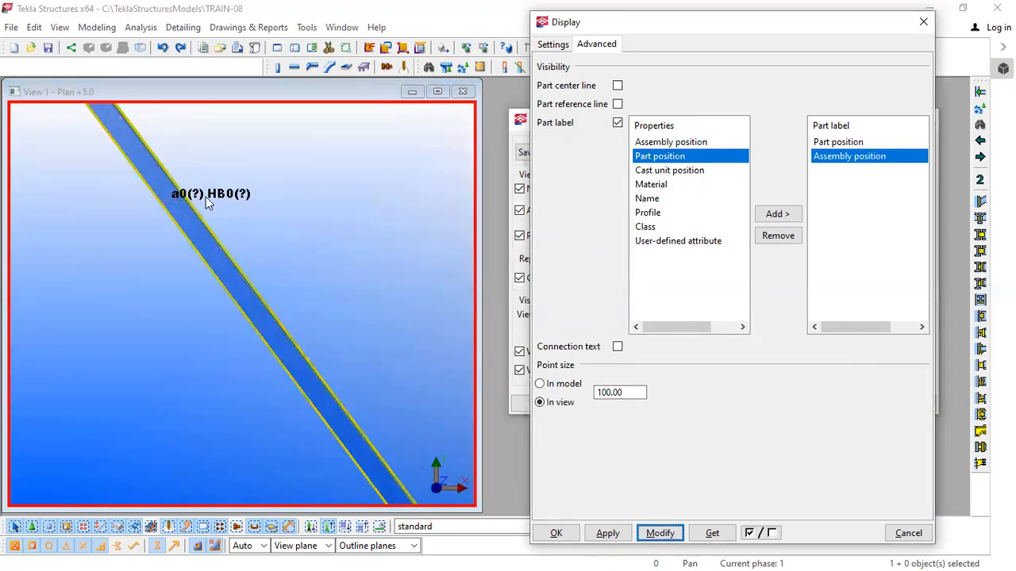
Remove the Assembly position from the part label and apply the change to the Plan +5.0 view.
click(775, 236)
click(659, 532)
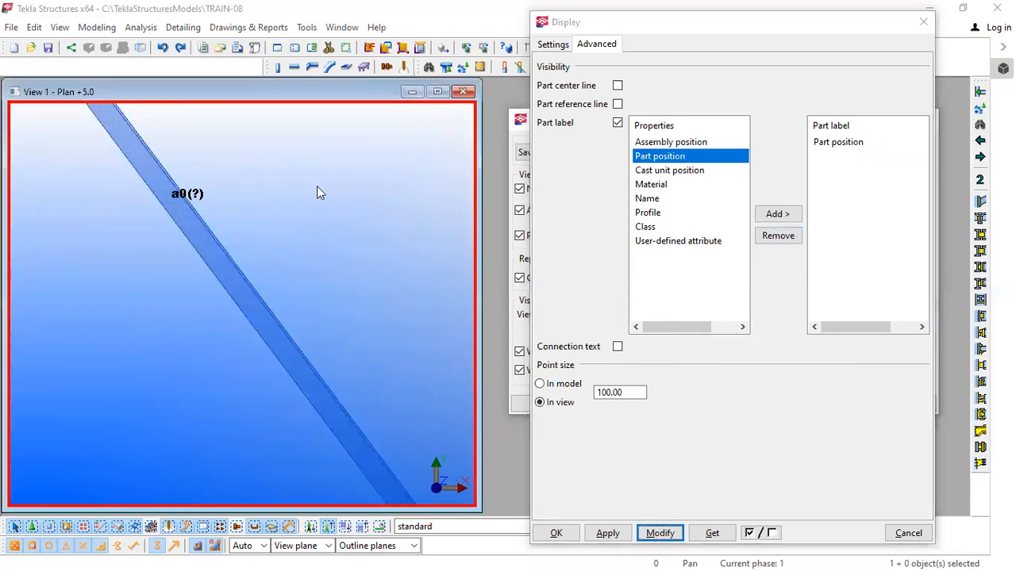
scroll(317, 186, down, 4)
scroll(317, 188, up, 2)
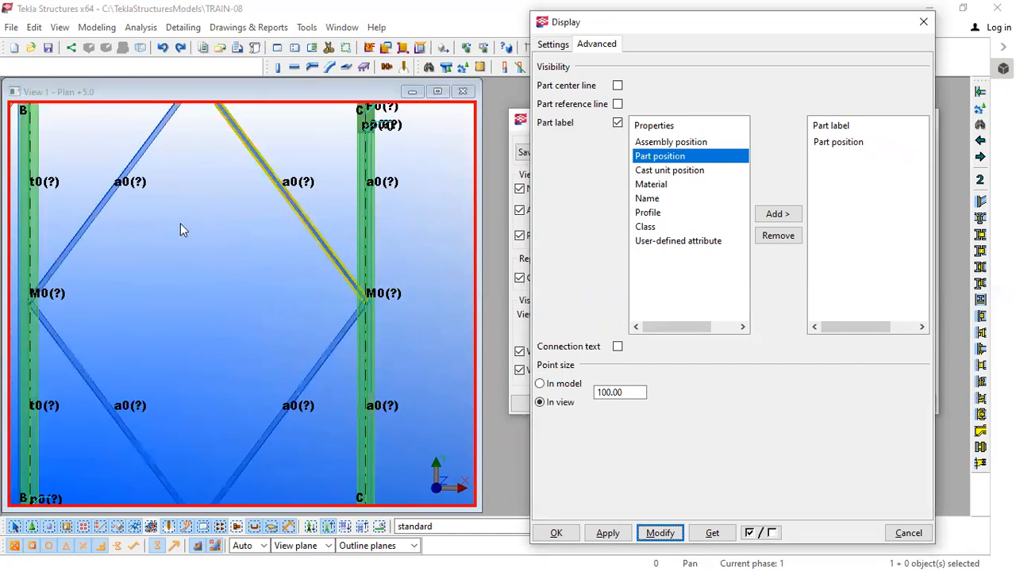
scroll(180, 223, down, 3)
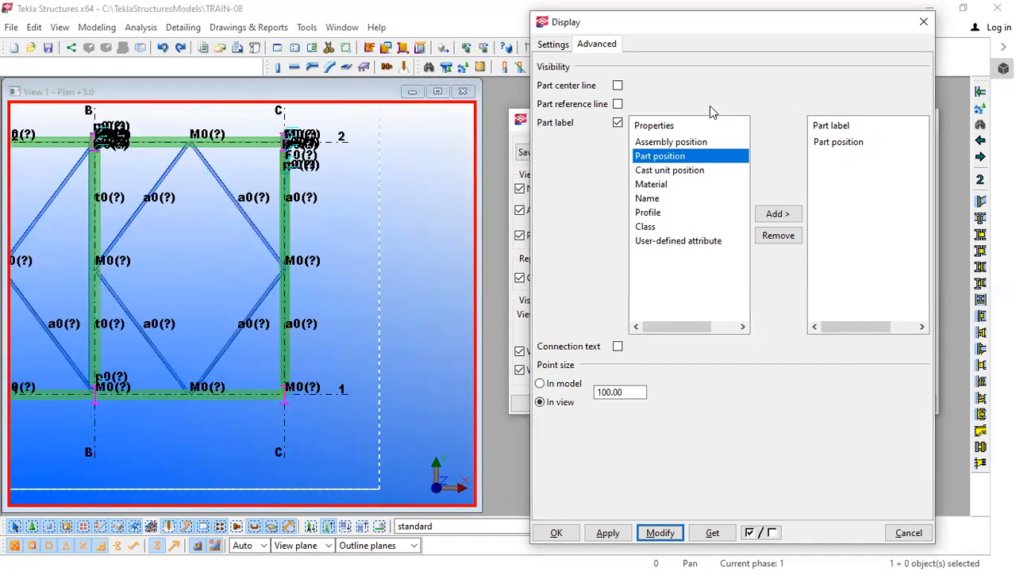
Add the Material property to the part label and apply it to the Plan +5.0 view.
click(657, 185)
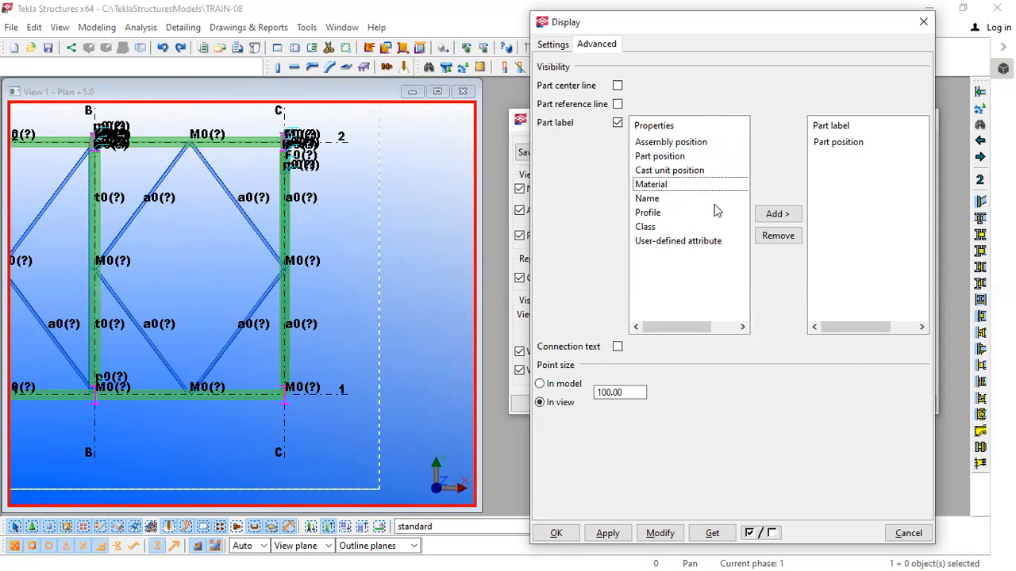
click(775, 214)
click(659, 534)
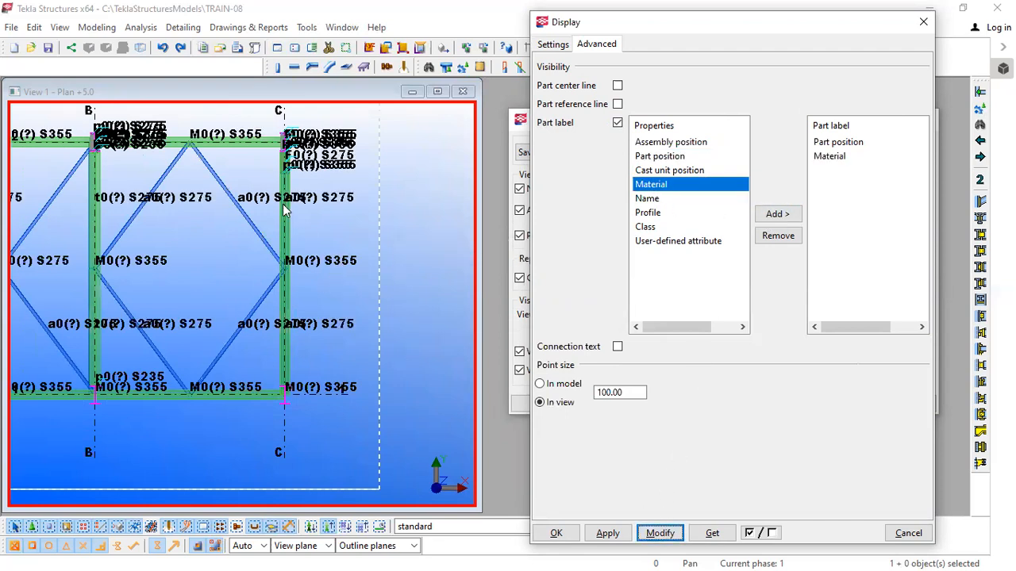
Open the properties of the upper horizontal brace beside grid C, check its material grade, and close them unchanged.
scroll(198, 221, up, 5)
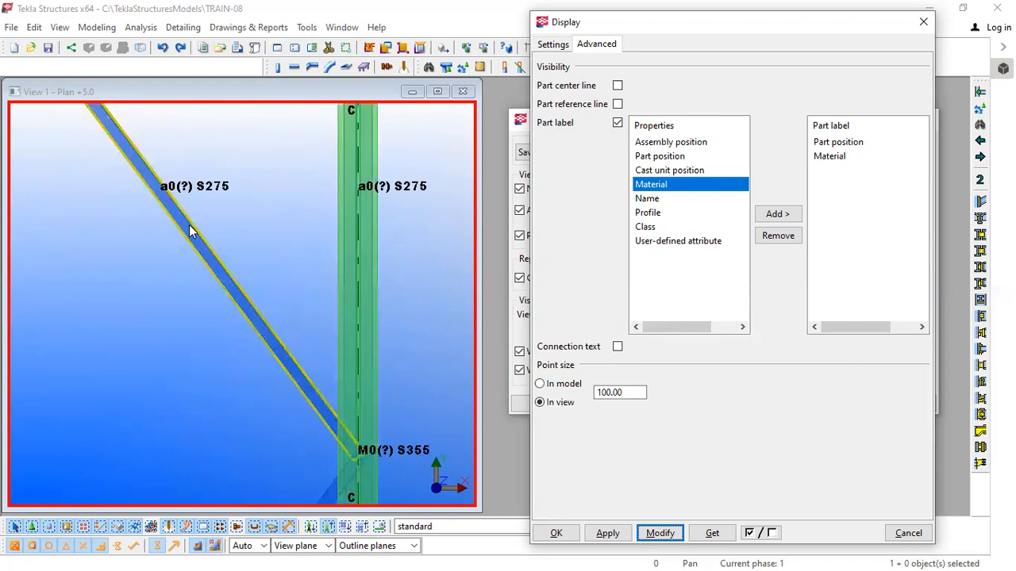
double_click(191, 231)
double_click(435, 343)
click(596, 462)
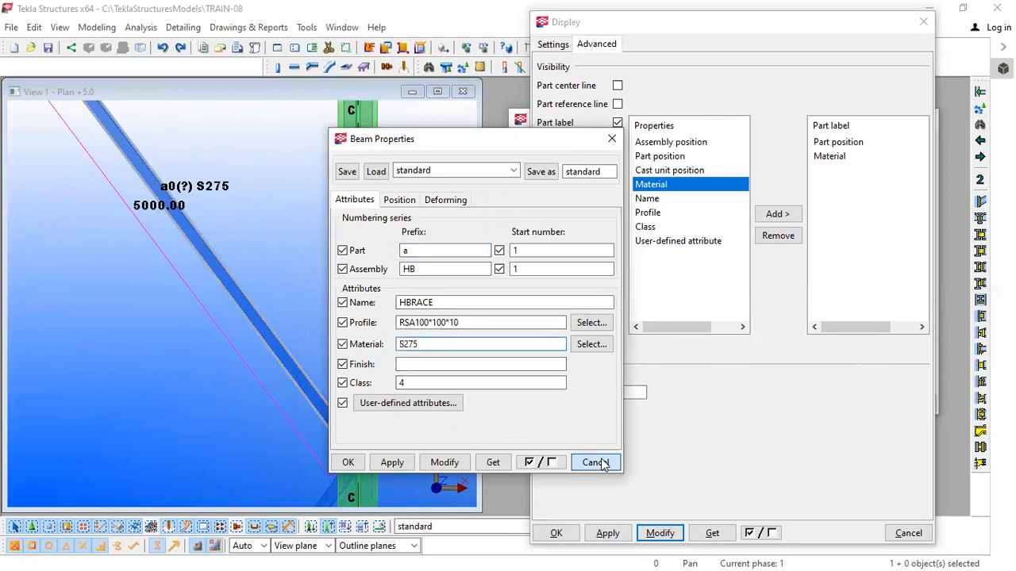
click(268, 225)
Examine the part position and material labels between grids B and C, and recheck the upper brace's numbering series and material.
scroll(291, 242, down, 3)
scroll(290, 242, down, 1)
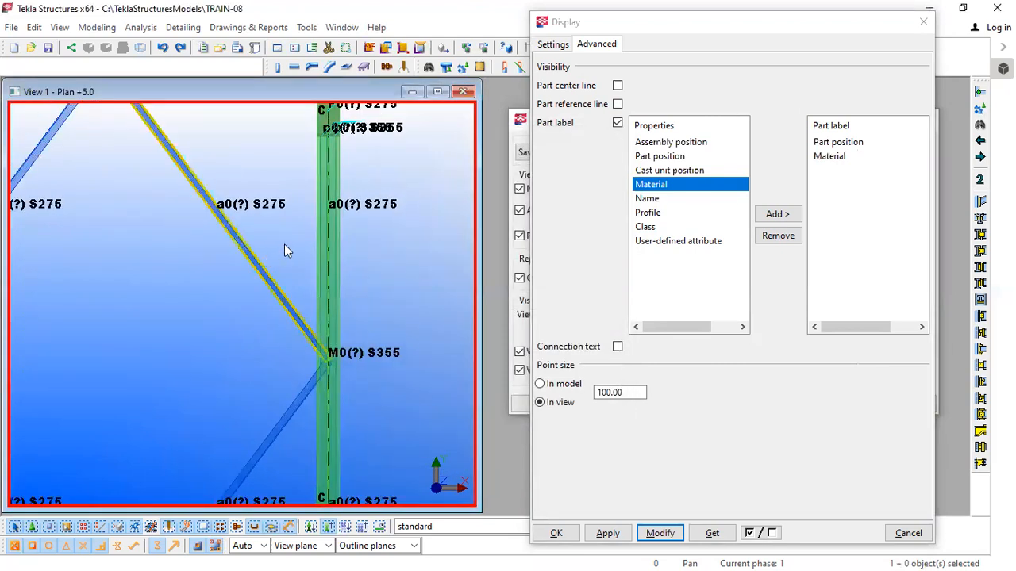
middle_drag(284, 244, 323, 227)
scroll(322, 228, down, 4)
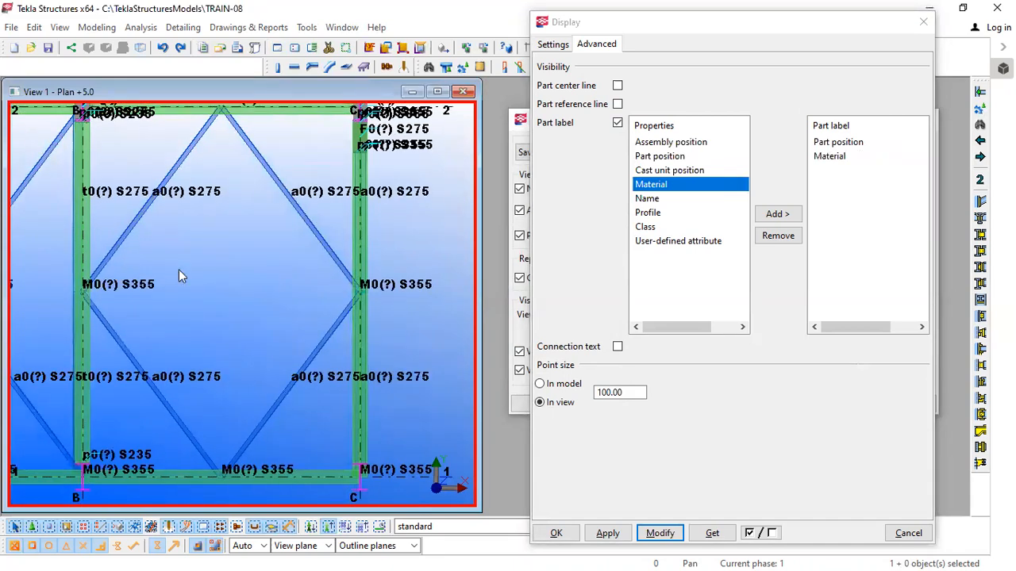
scroll(176, 238, up, 5)
scroll(324, 275, down, 2)
middle_drag(326, 277, 200, 288)
scroll(200, 287, down, 1)
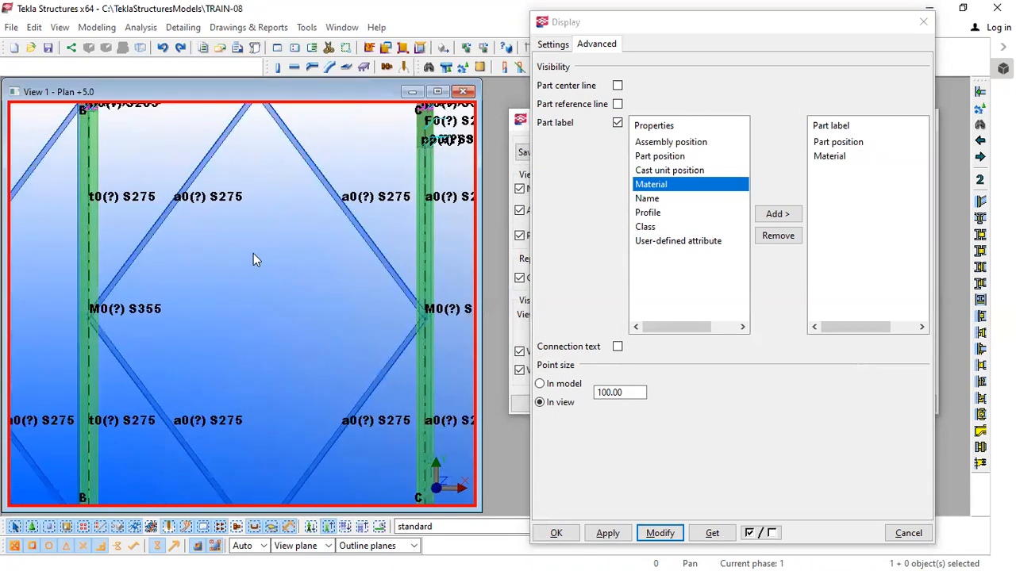
double_click(353, 235)
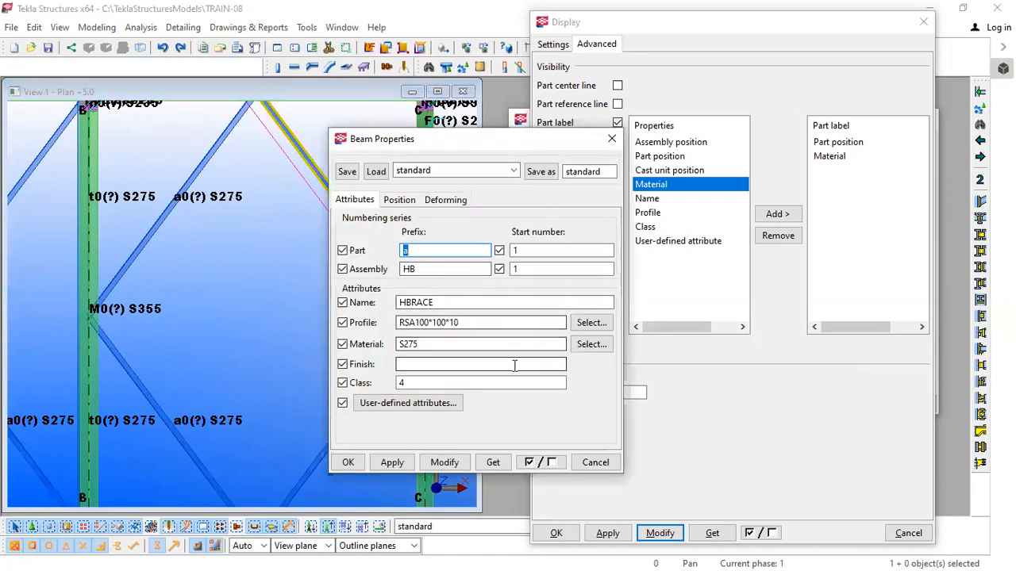
click(596, 461)
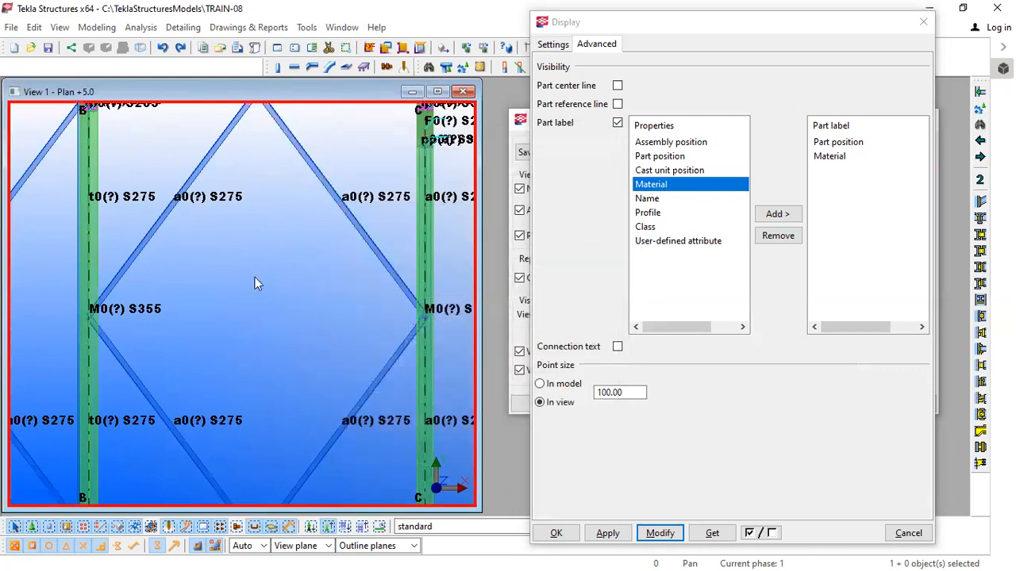
Add the Name property to the part label and apply it to the Plan +5.0 view.
scroll(383, 213, up, 1)
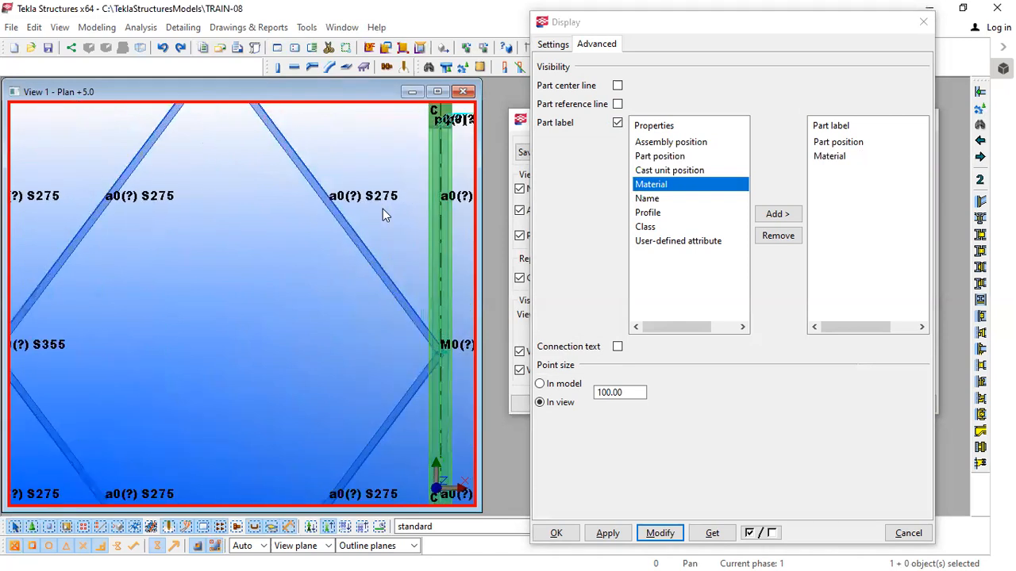
click(674, 200)
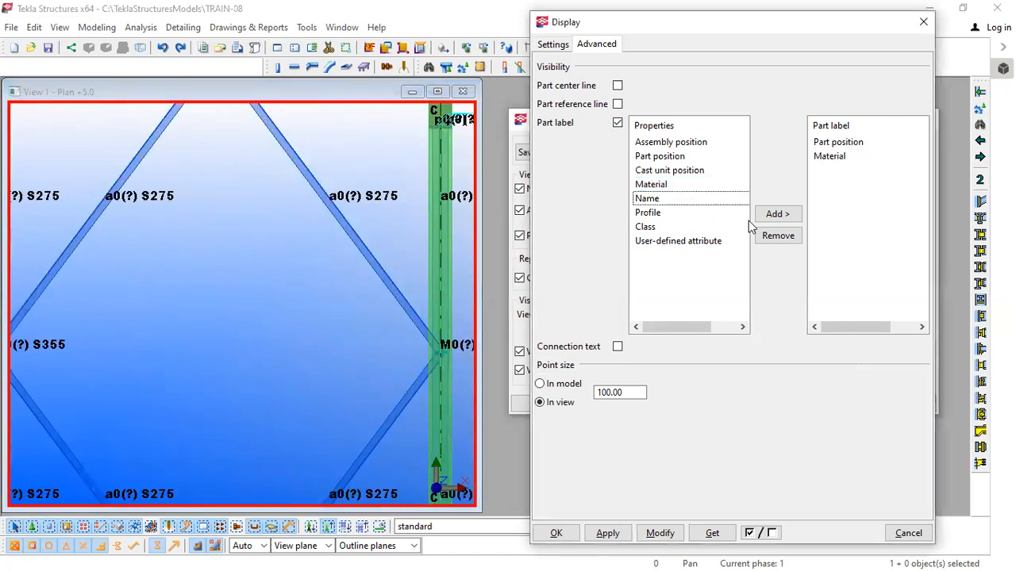
click(776, 214)
click(660, 533)
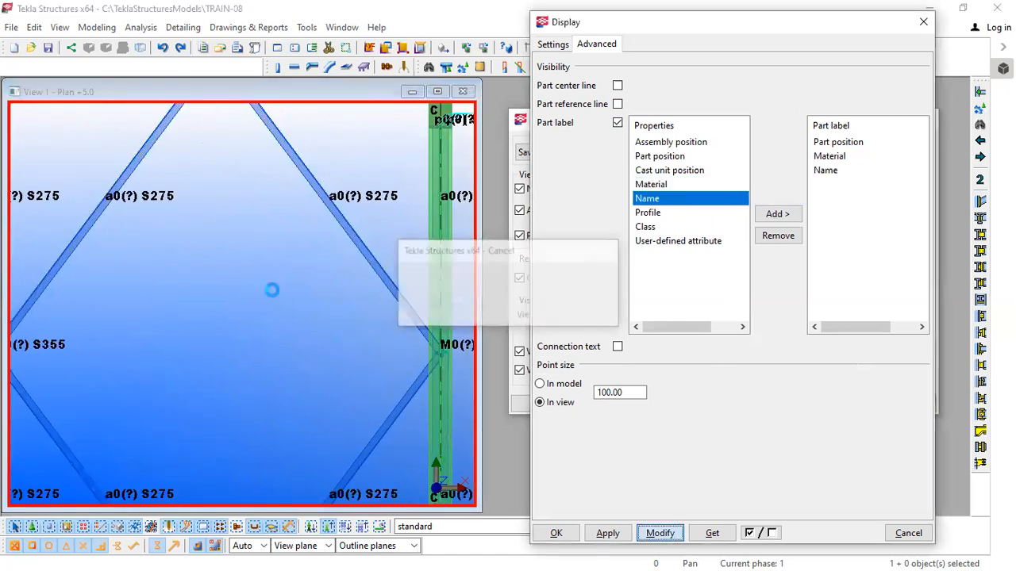
Examine the part position, material and name labels on the braces and beams and at the column joint on grid C-2.
middle_drag(289, 275, 227, 307)
scroll(371, 192, up, 5)
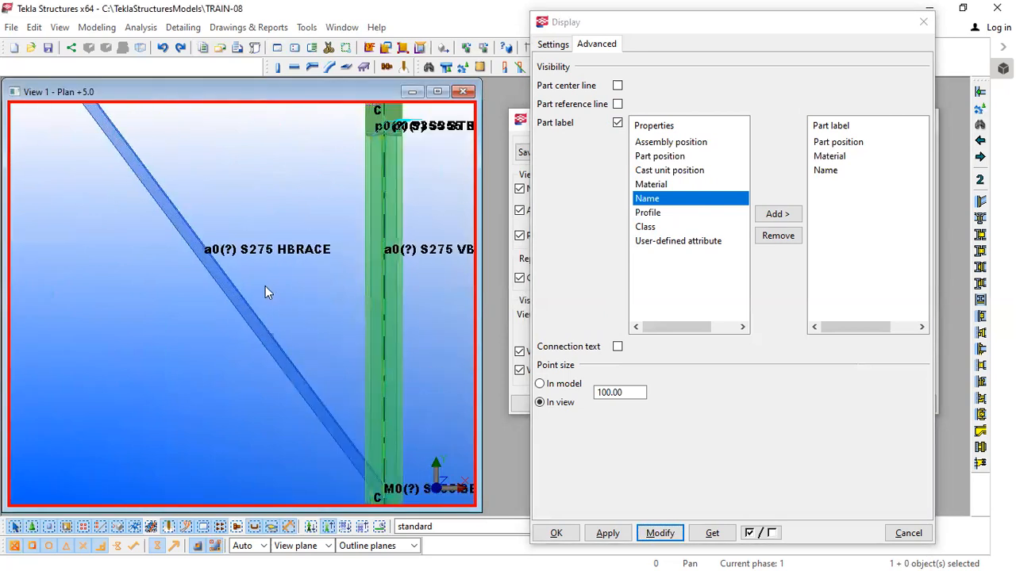
scroll(265, 238, down, 5)
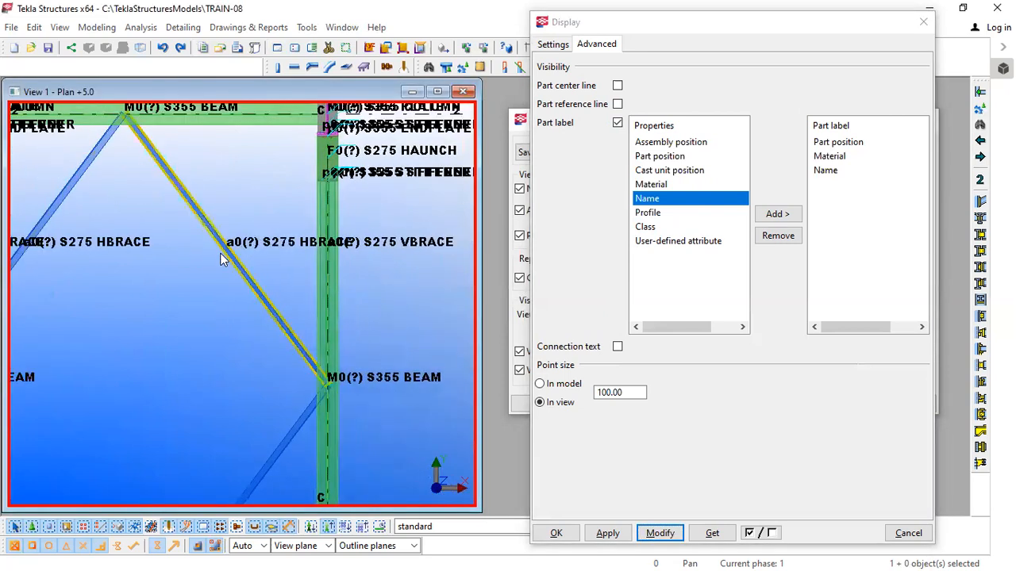
middle_drag(199, 265, 224, 275)
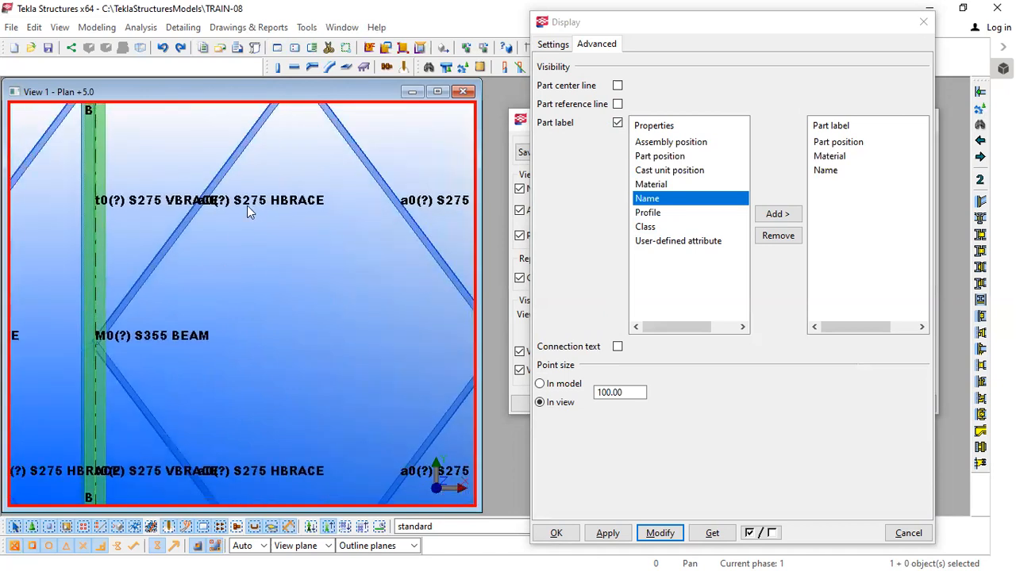
scroll(223, 245, down, 2)
middle_drag(166, 276, 300, 227)
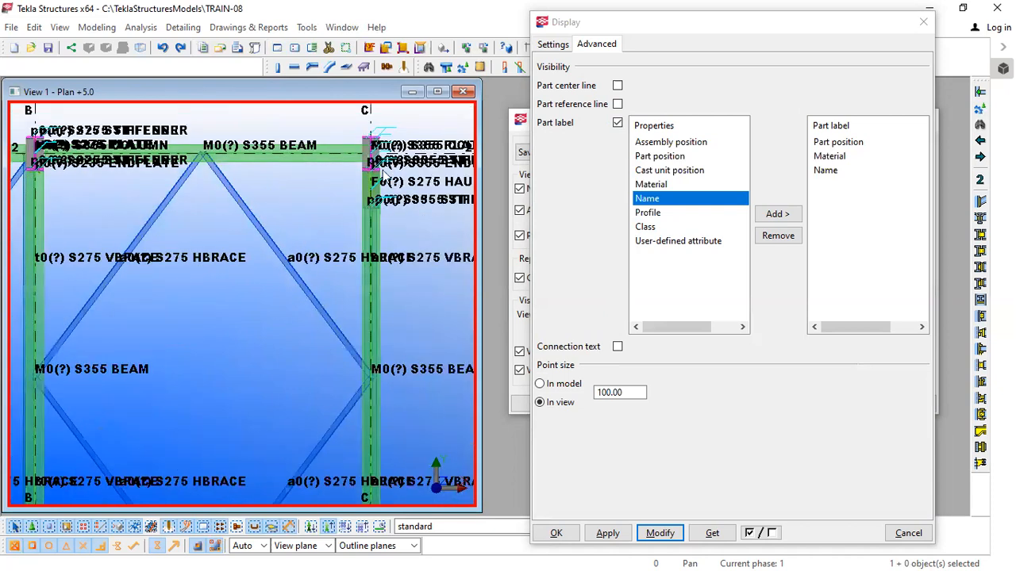
scroll(382, 173, up, 6)
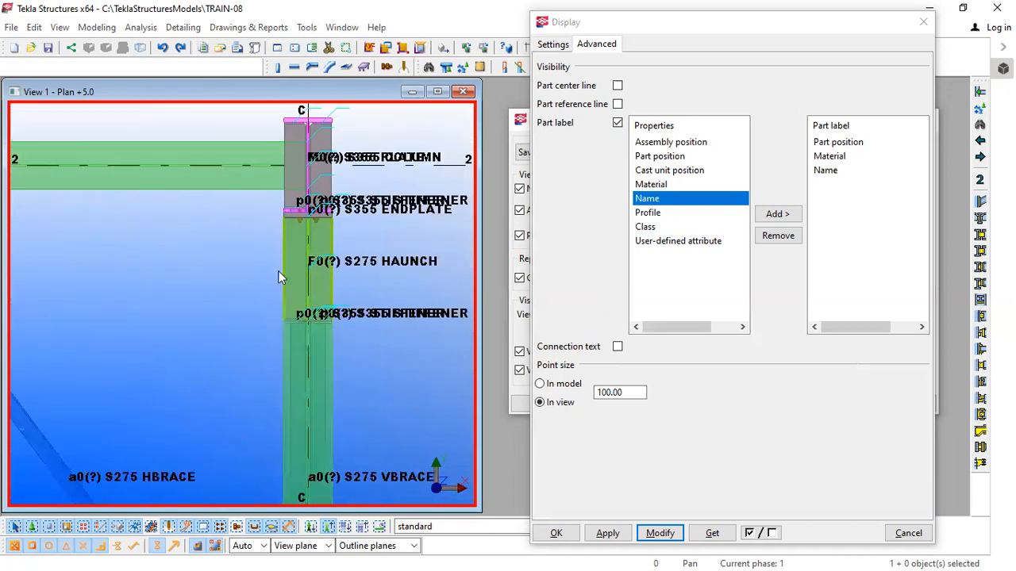
scroll(278, 277, up, 2)
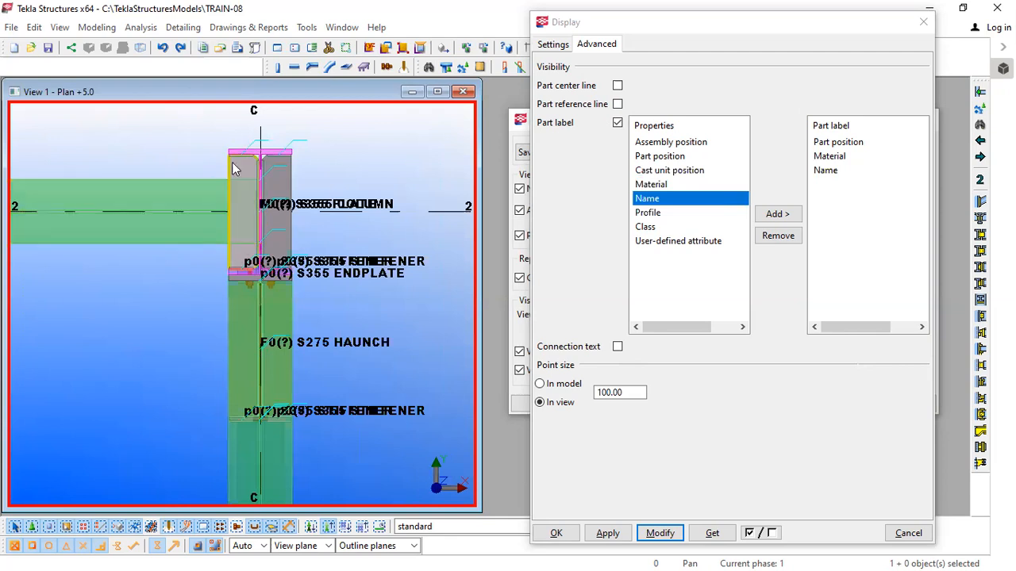
Add the Profile property to the part label and apply it to the Plan +5.0 view.
scroll(270, 238, up, 1)
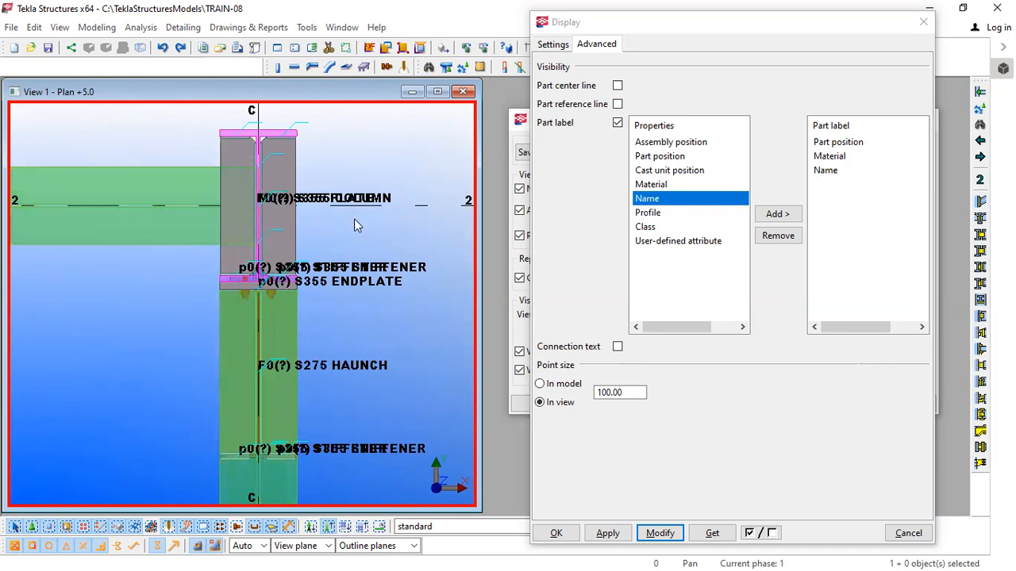
scroll(342, 241, down, 1)
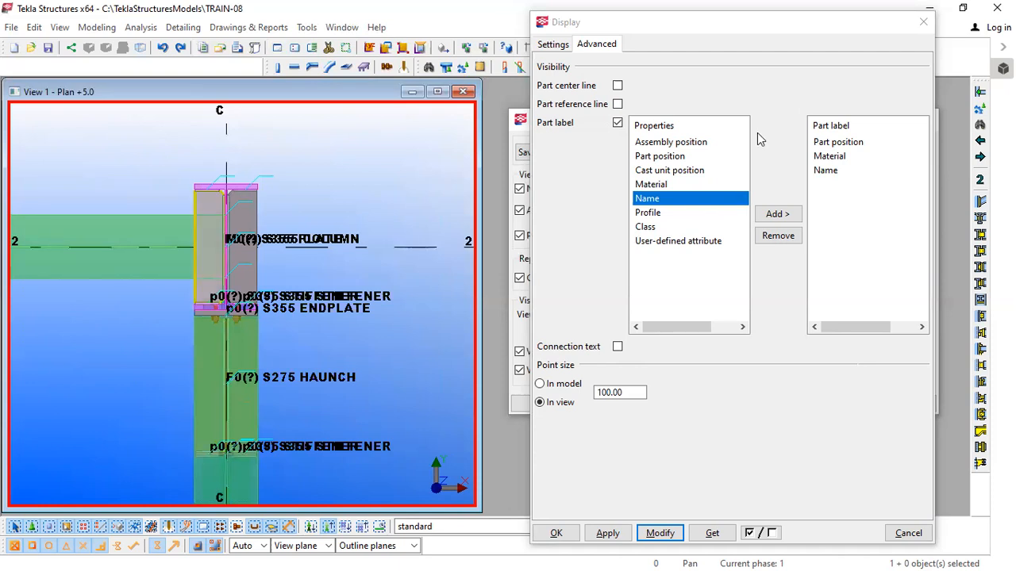
scroll(259, 194, down, 5)
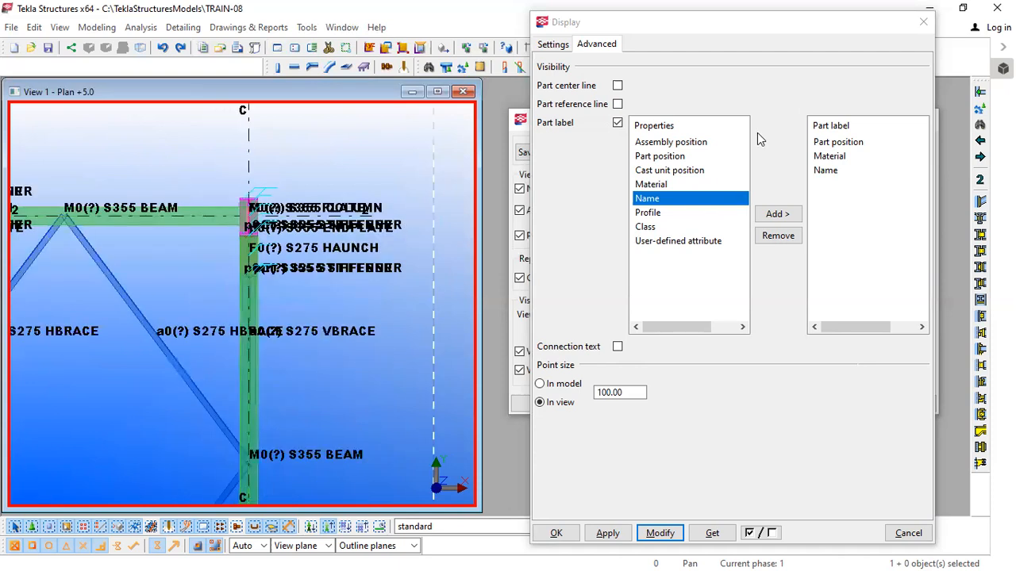
scroll(207, 277, up, 5)
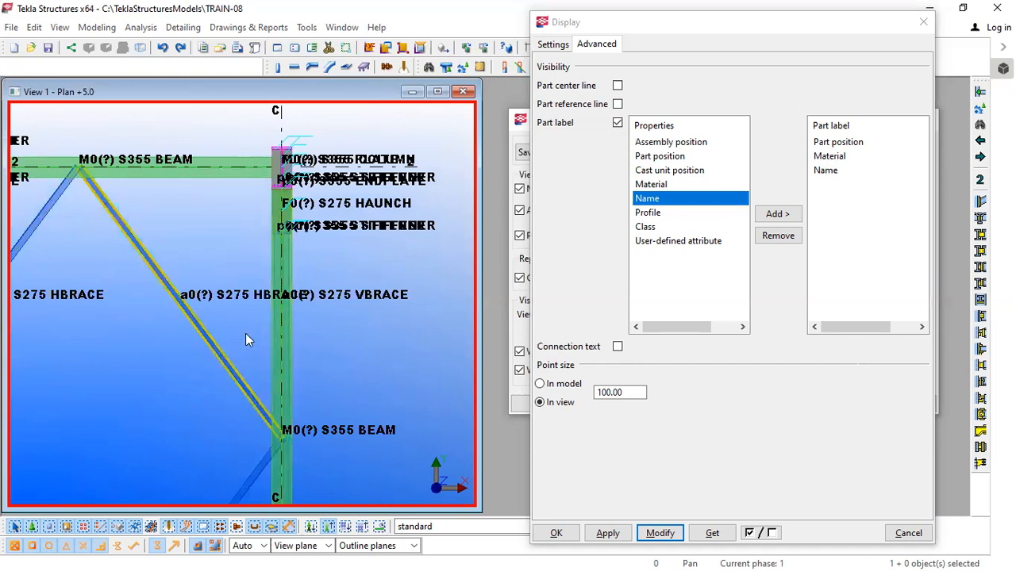
middle_drag(246, 334, 302, 315)
click(666, 212)
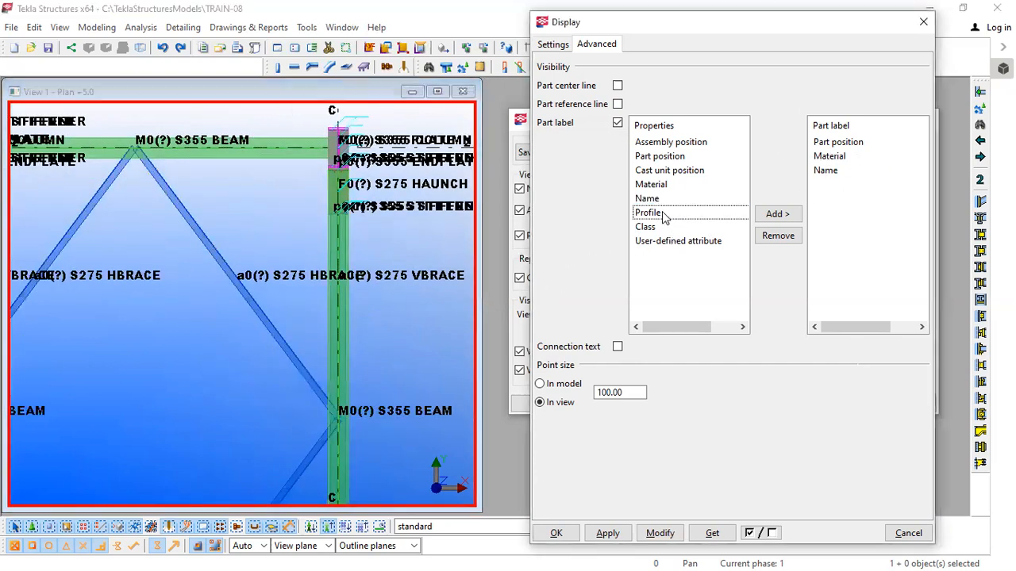
click(770, 217)
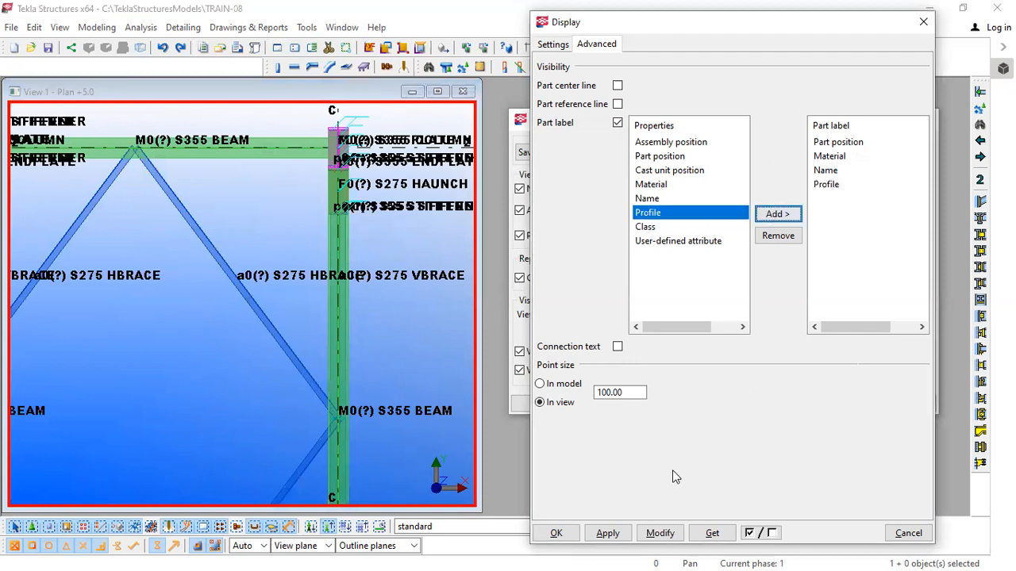
click(662, 536)
Examine the part labels including profile on the horizontal braces, the beams and the column joint at grid C-2.
scroll(348, 281, up, 5)
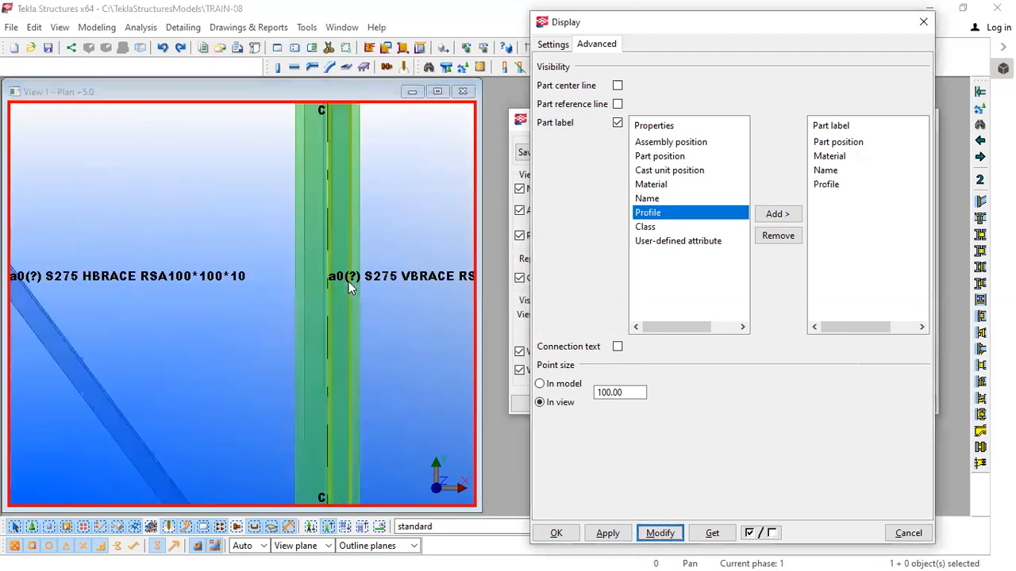
scroll(349, 282, up, 3)
scroll(114, 295, down, 1)
middle_drag(114, 294, 252, 298)
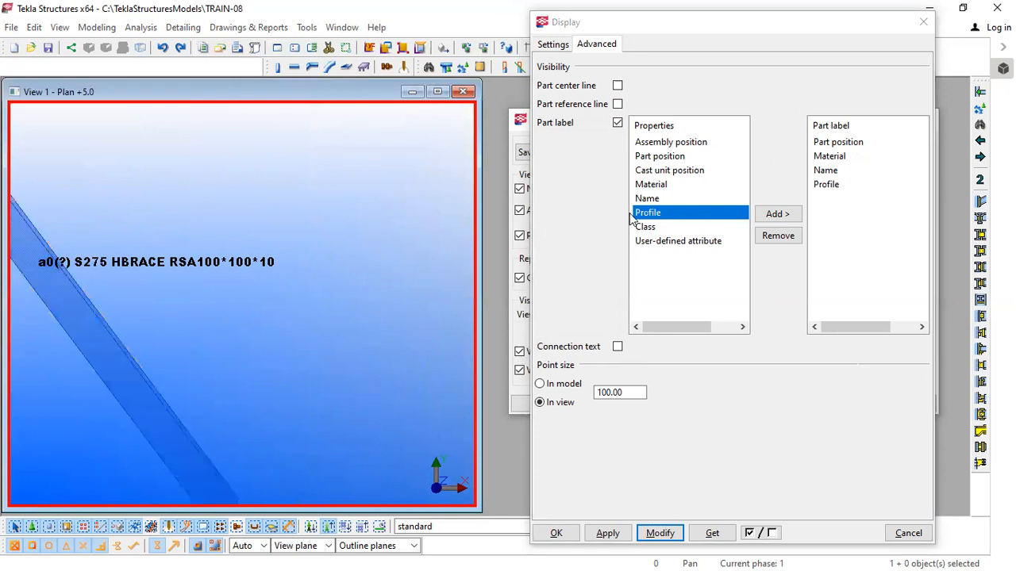
click(646, 228)
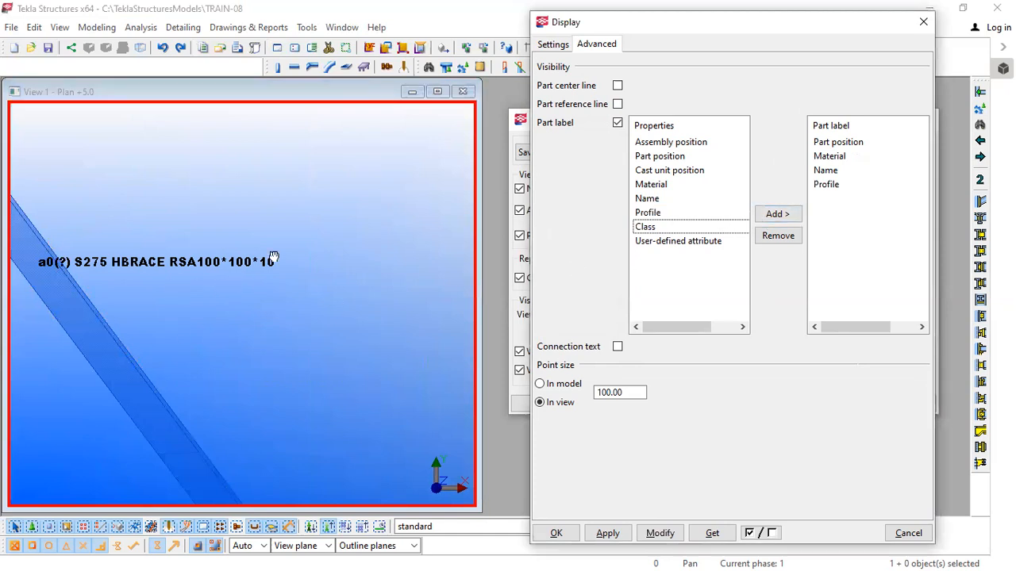
middle_drag(273, 258, 291, 246)
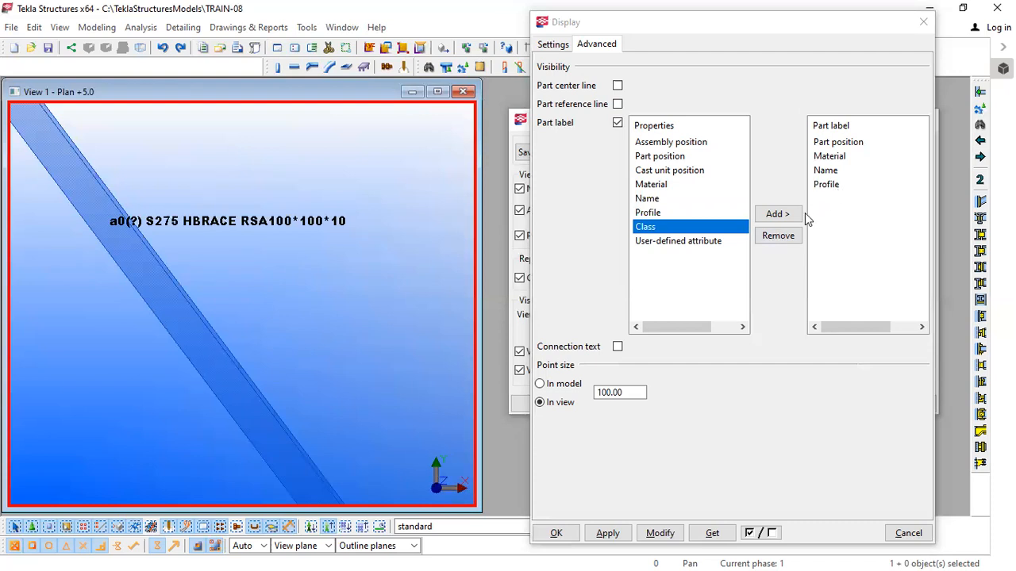
middle_drag(317, 250, 290, 276)
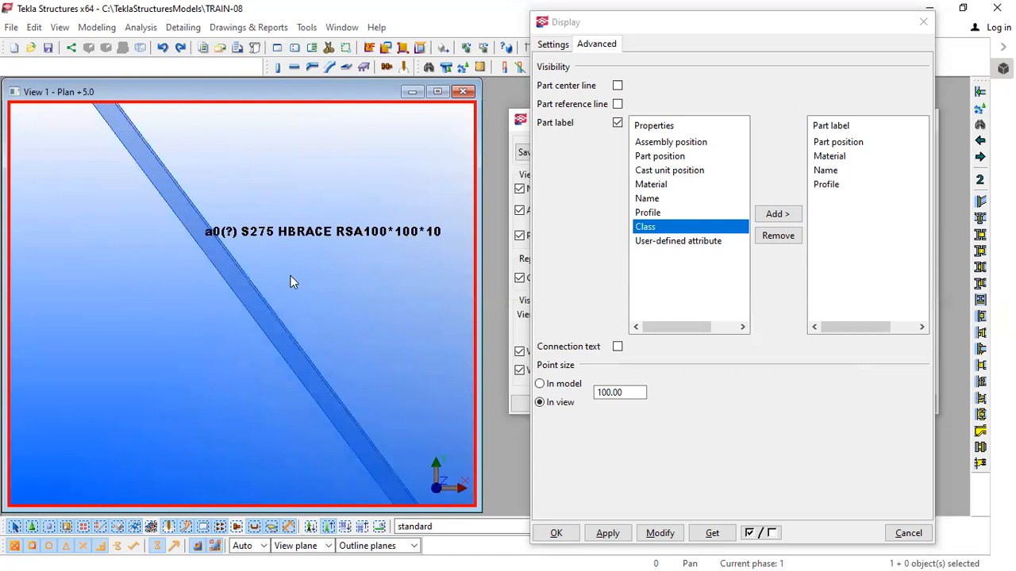
scroll(231, 255, down, 2)
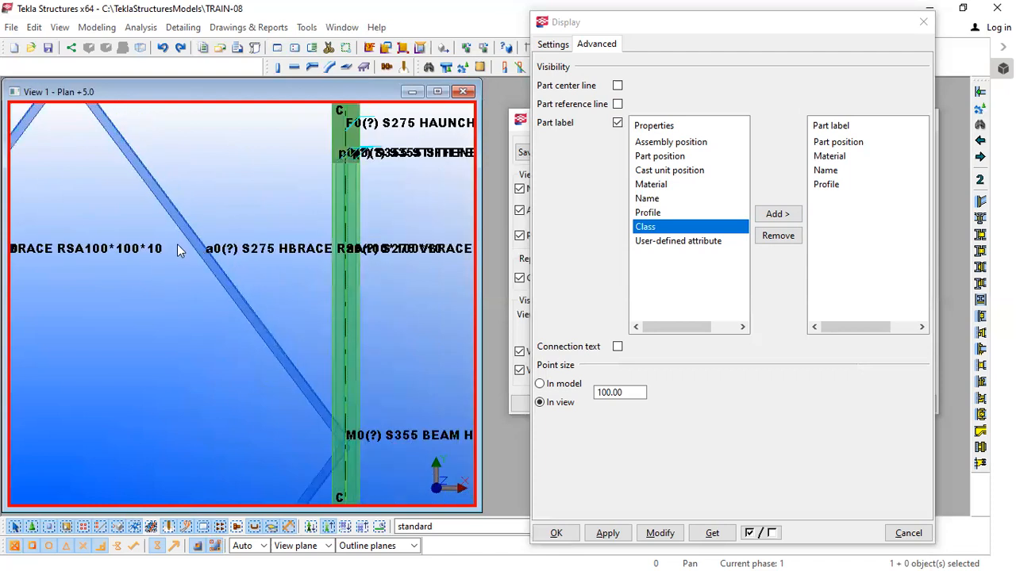
middle_drag(177, 244, 198, 264)
scroll(254, 260, down, 1)
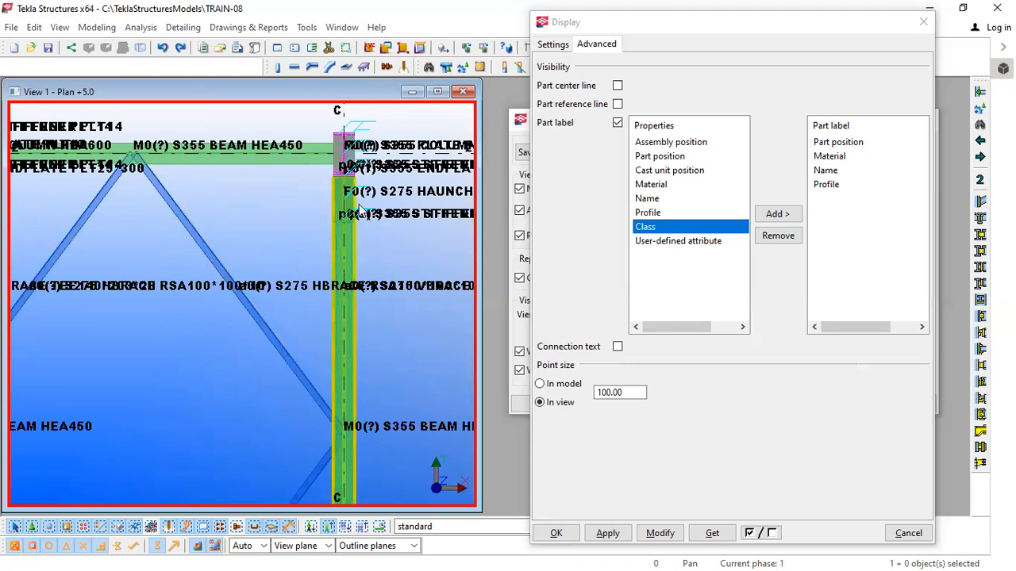
scroll(336, 151, up, 4)
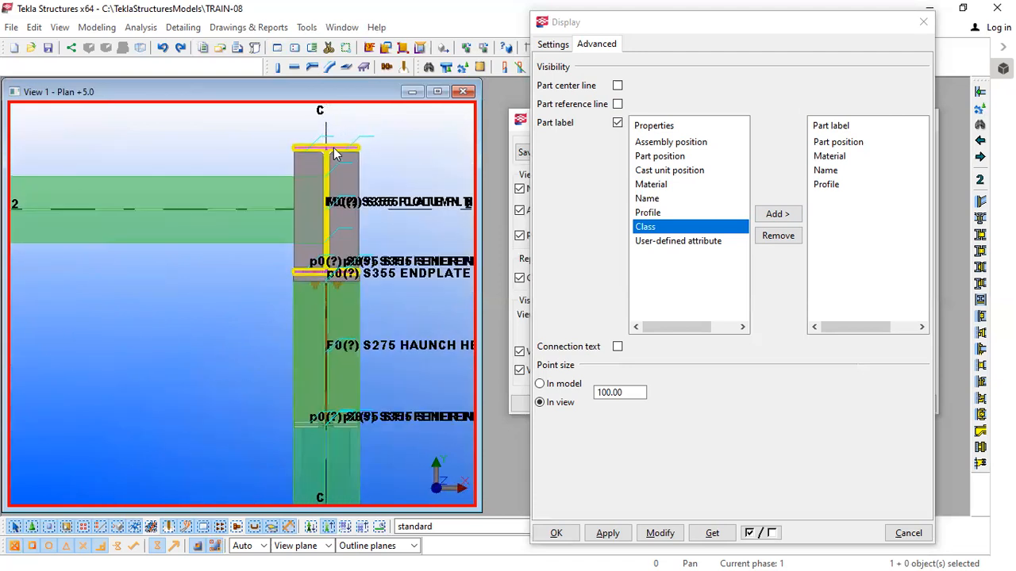
scroll(260, 173, down, 5)
scroll(213, 246, up, 3)
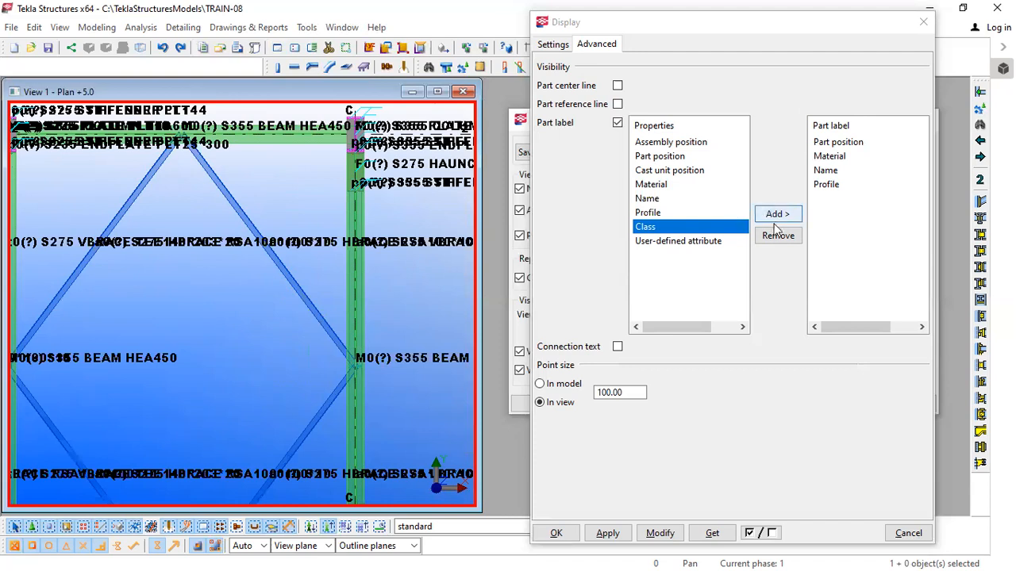
Remove the Profile, Name, Material and Part position properties from the part label.
click(823, 197)
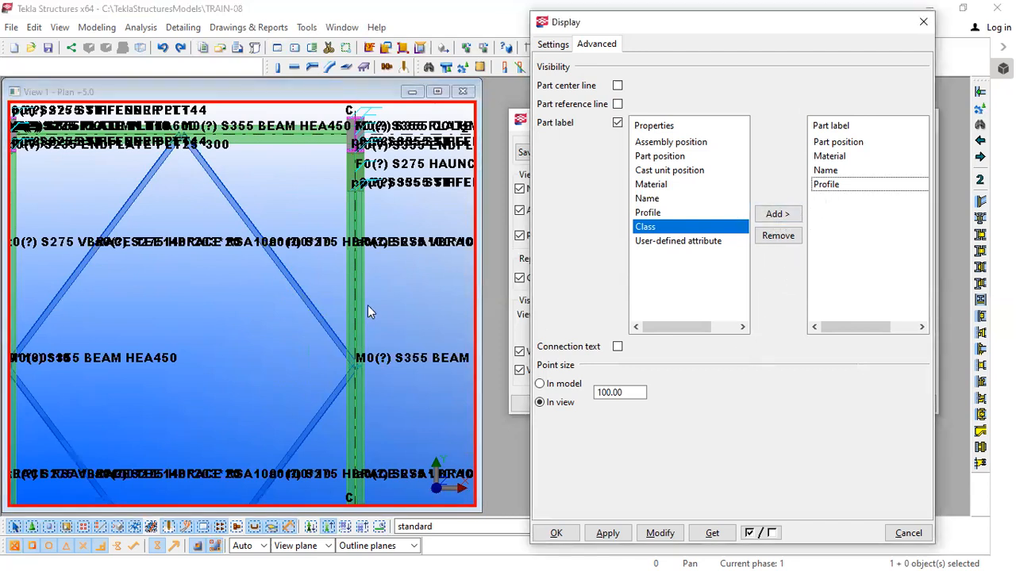
scroll(315, 281, up, 4)
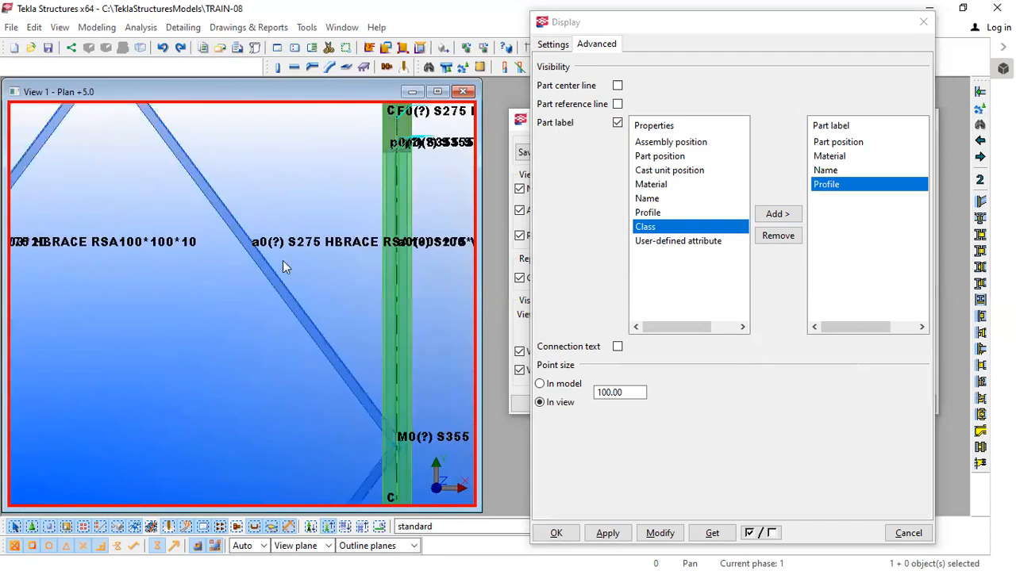
click(778, 236)
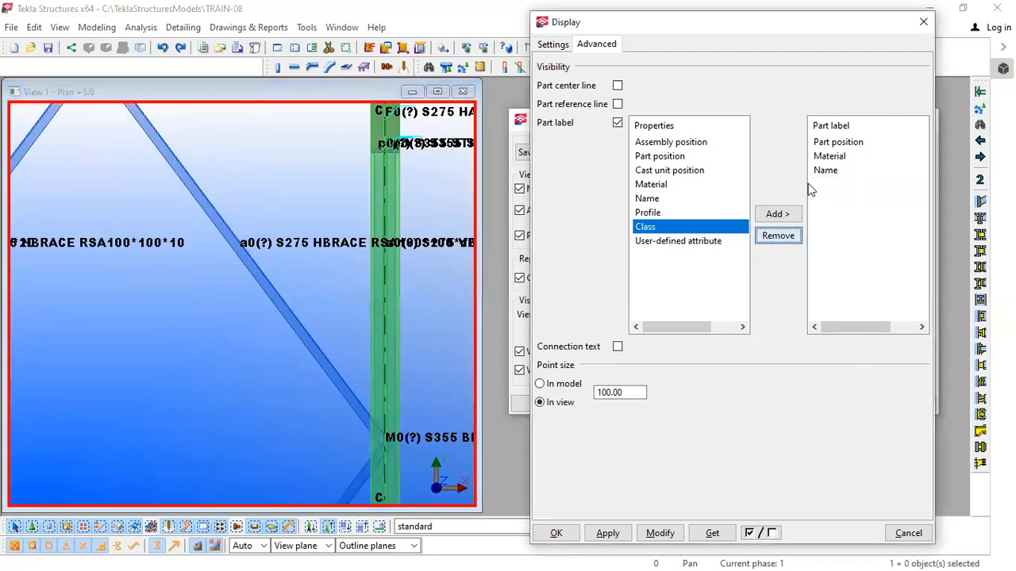
click(821, 172)
click(778, 236)
click(826, 156)
click(790, 237)
click(829, 143)
click(786, 236)
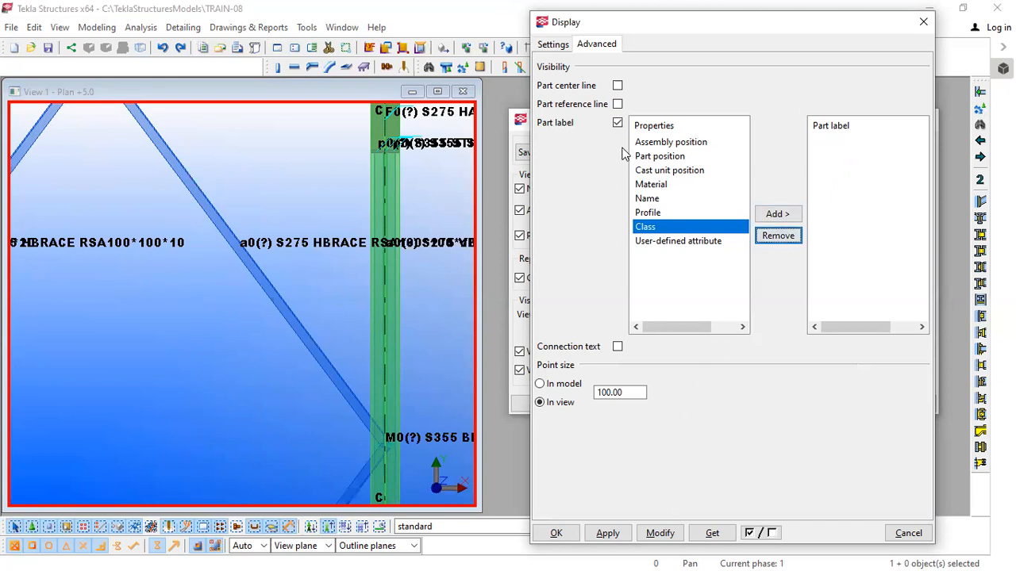
Turn off the part label display and apply the change to the Plan +5.0 view.
click(617, 123)
click(660, 533)
scroll(298, 238, down, 3)
scroll(299, 235, down, 2)
scroll(313, 226, up, 2)
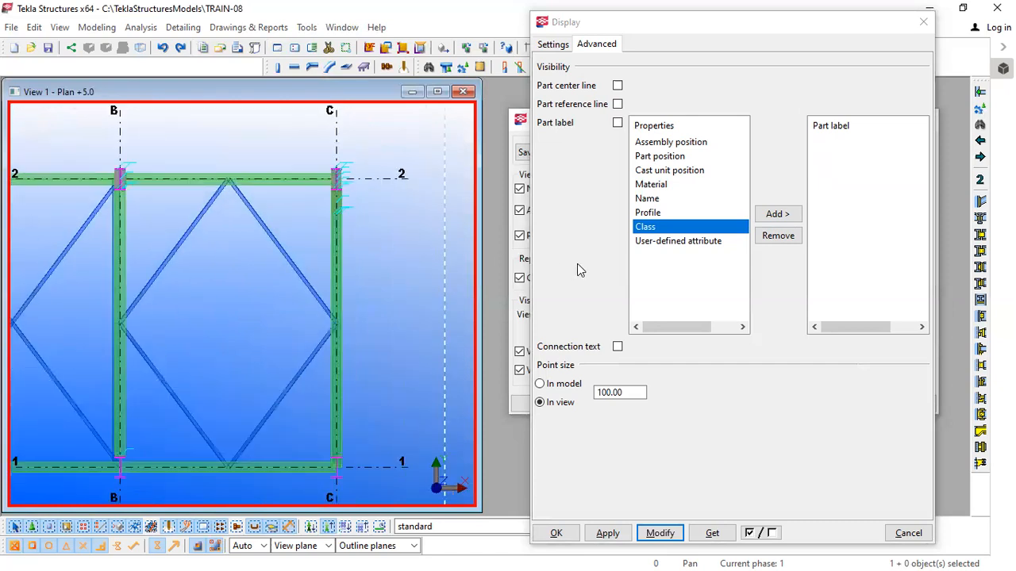
Turn on connection text and component symbols, both in the model and in components, and apply them to the view.
click(617, 347)
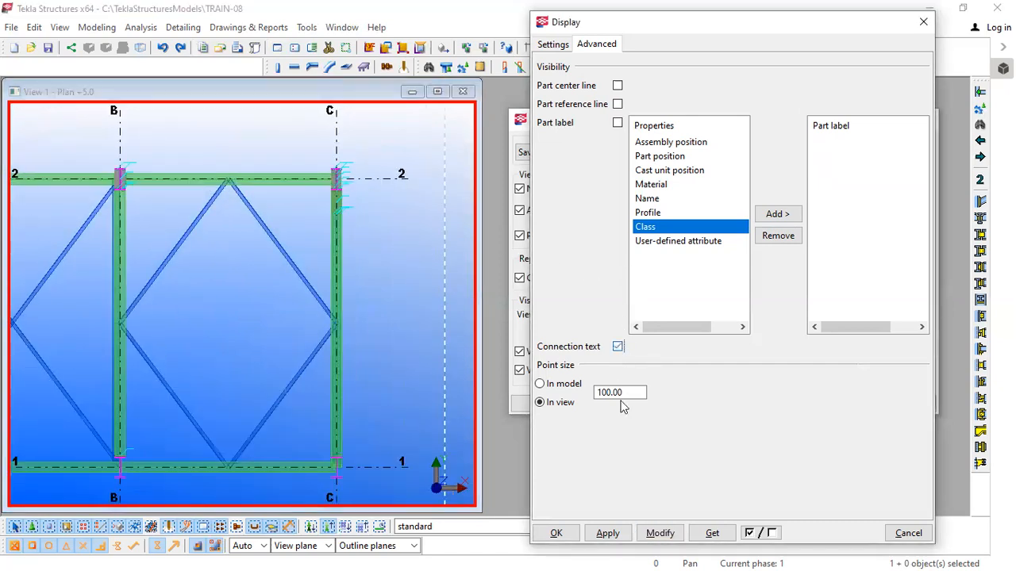
click(660, 534)
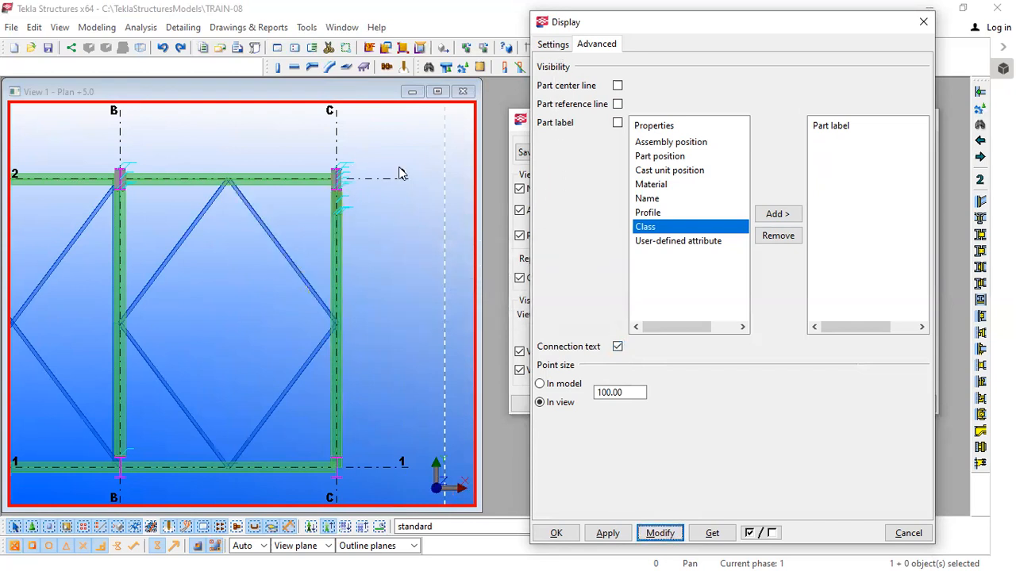
click(554, 47)
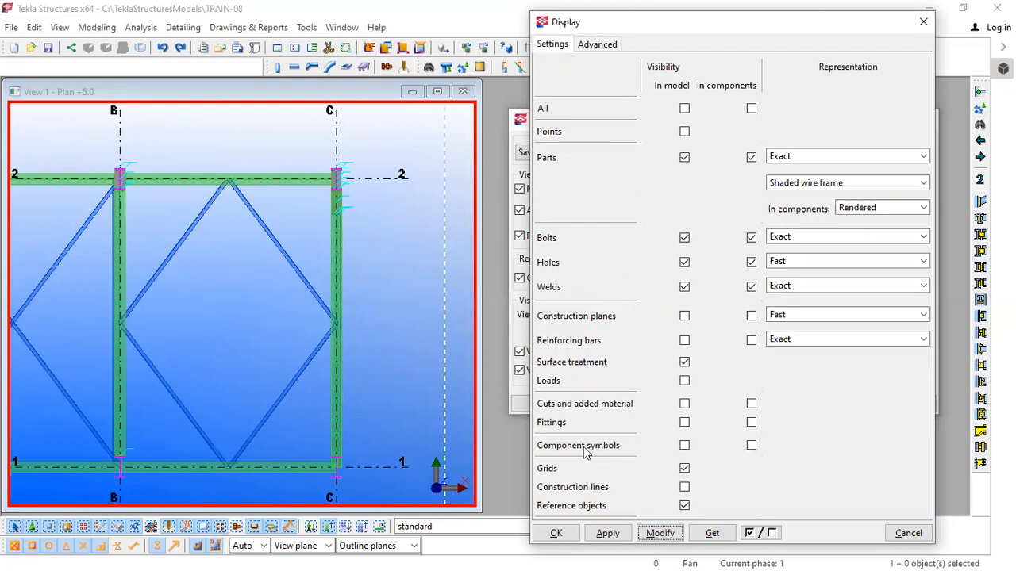
click(685, 446)
click(752, 446)
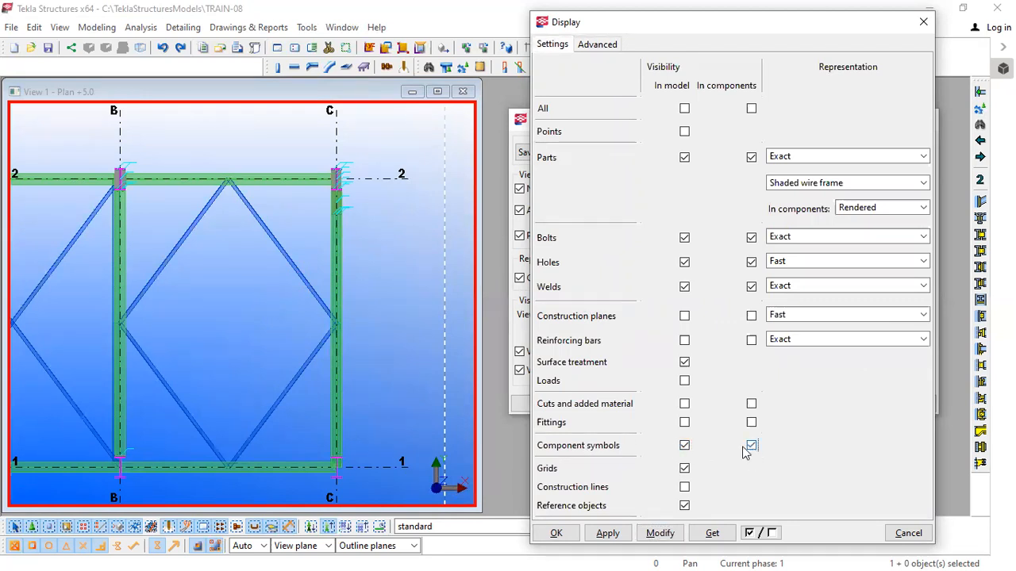
click(660, 533)
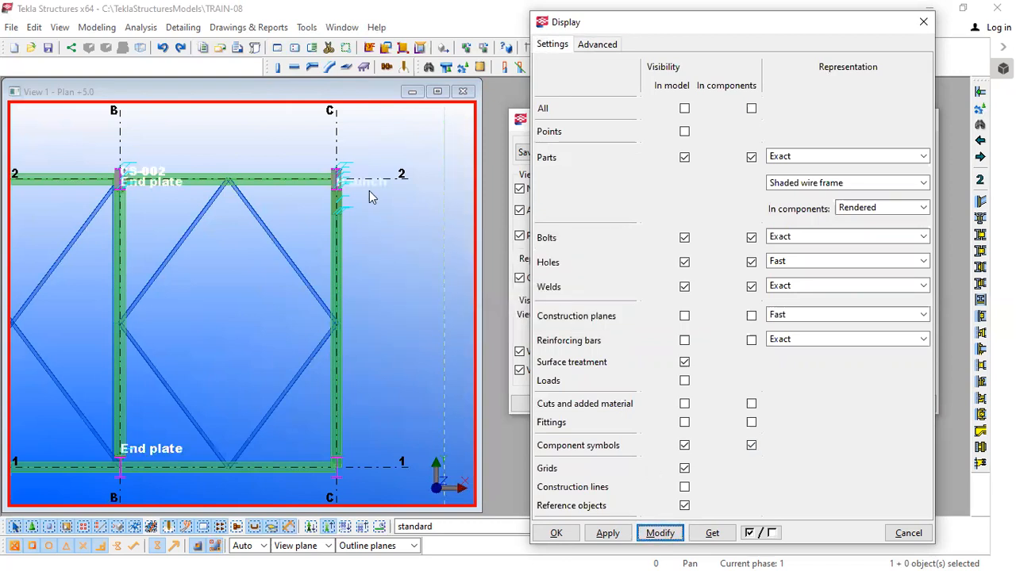
Examine the connection text at the column joints on grids C-2, B-1 and B-2.
scroll(369, 191, up, 1)
scroll(367, 193, up, 3)
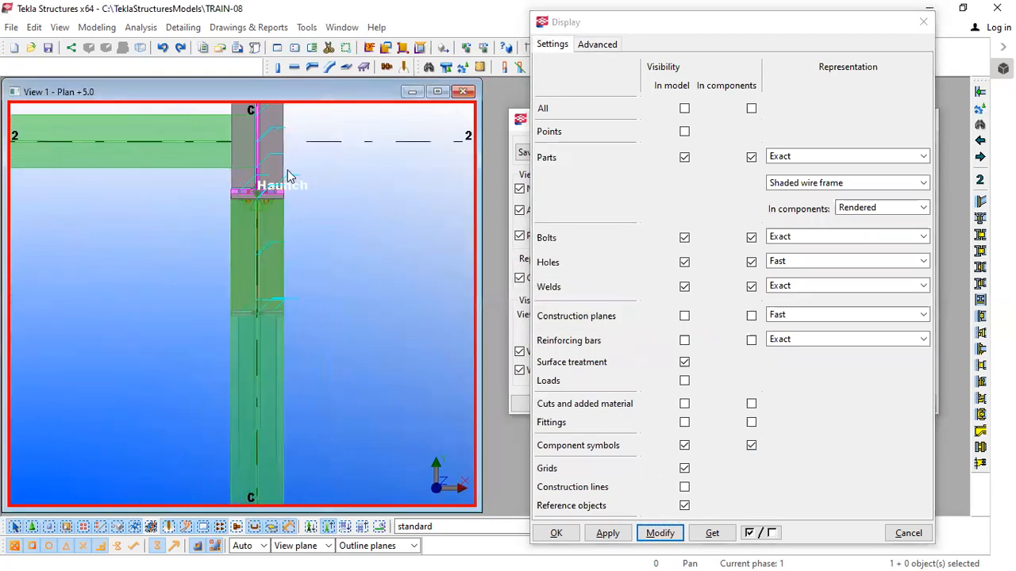
scroll(305, 181, down, 5)
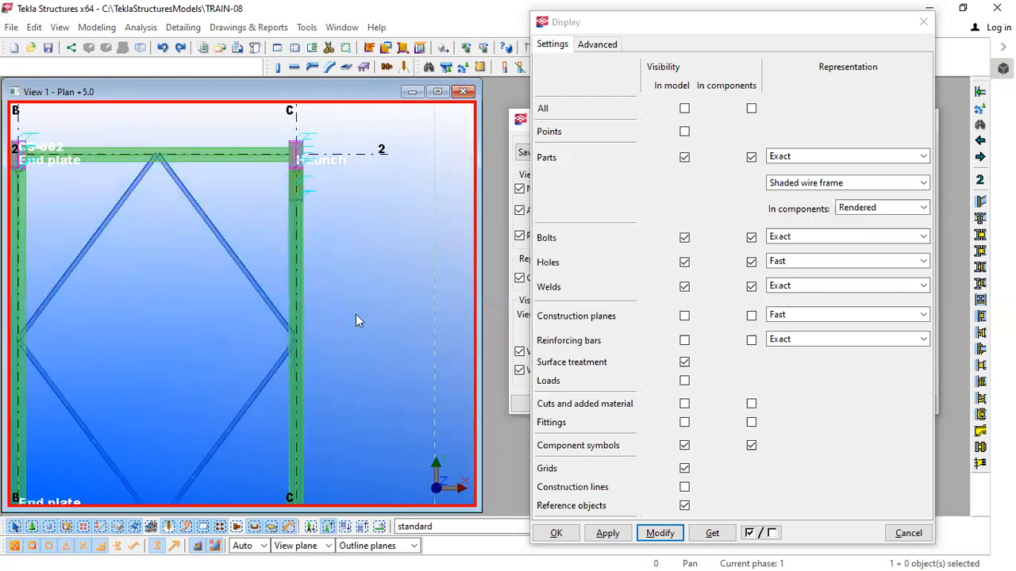
middle_drag(306, 347, 376, 337)
scroll(95, 373, up, 1)
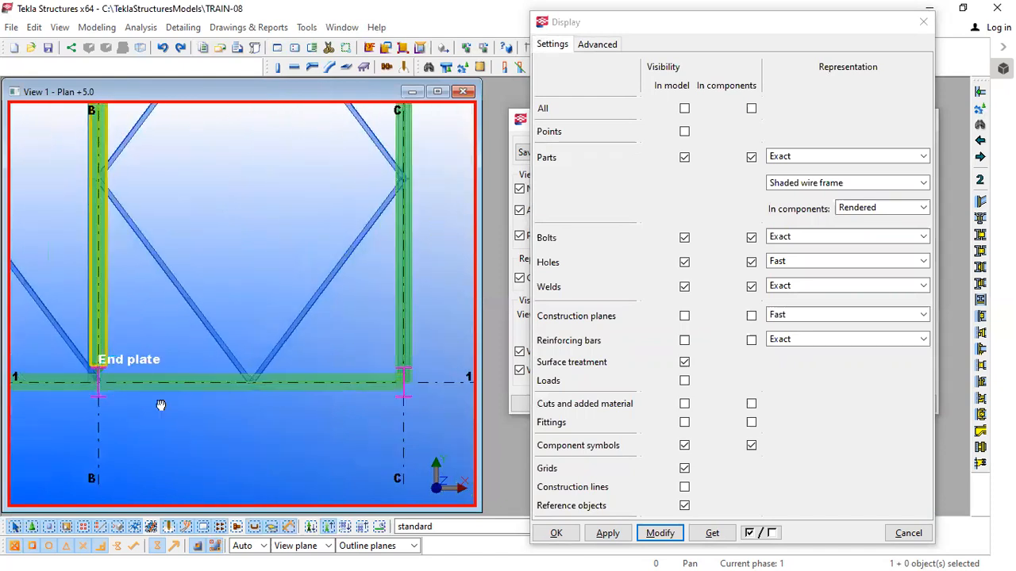
middle_drag(128, 261, 187, 379)
middle_drag(170, 128, 204, 272)
scroll(204, 272, up, 3)
scroll(199, 254, down, 4)
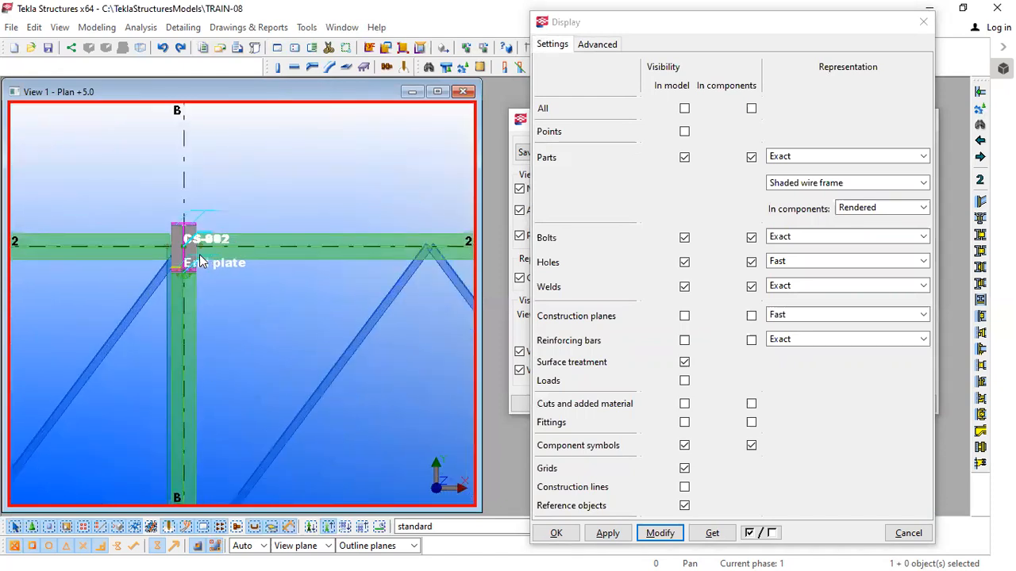
Examine the connection text at the grid A joints on lines 2 and 1, and recheck the joint at C-2.
scroll(161, 280, down, 1)
middle_drag(62, 304, 260, 281)
scroll(173, 234, up, 10)
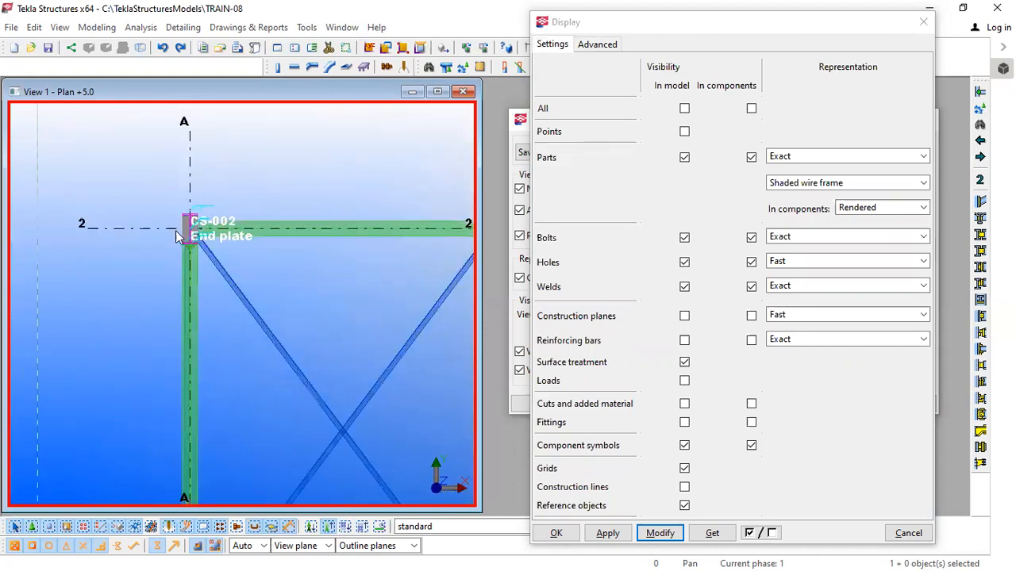
scroll(256, 233, down, 2)
middle_drag(280, 324, 218, 123)
middle_drag(245, 381, 257, 131)
scroll(182, 333, up, 6)
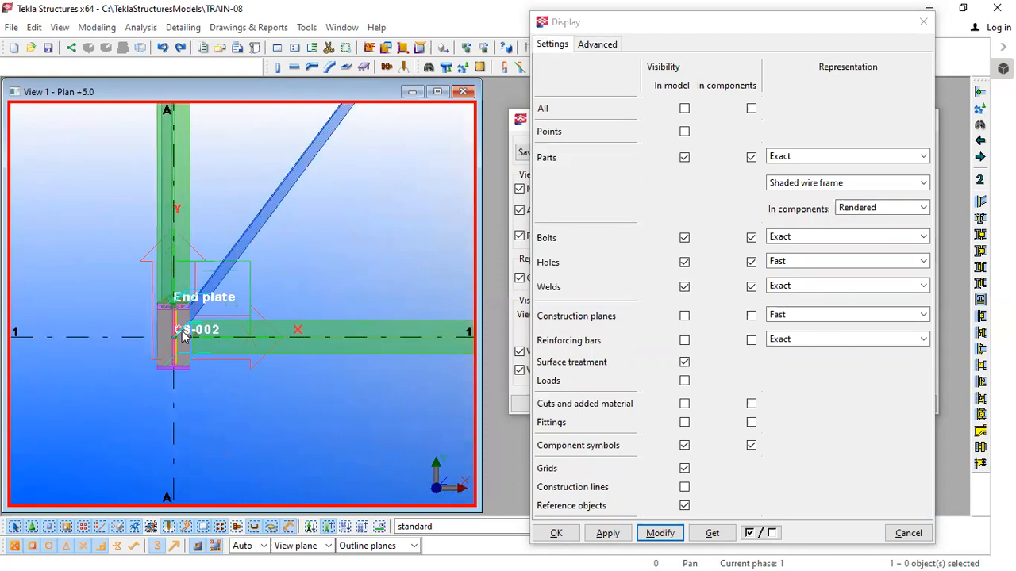
scroll(172, 343, down, 7)
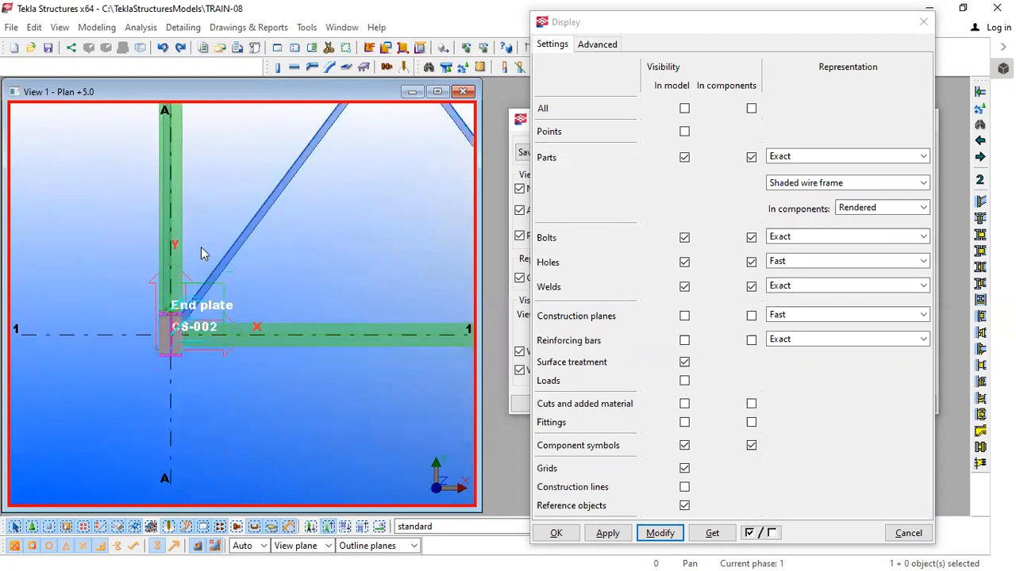
scroll(197, 305, down, 2)
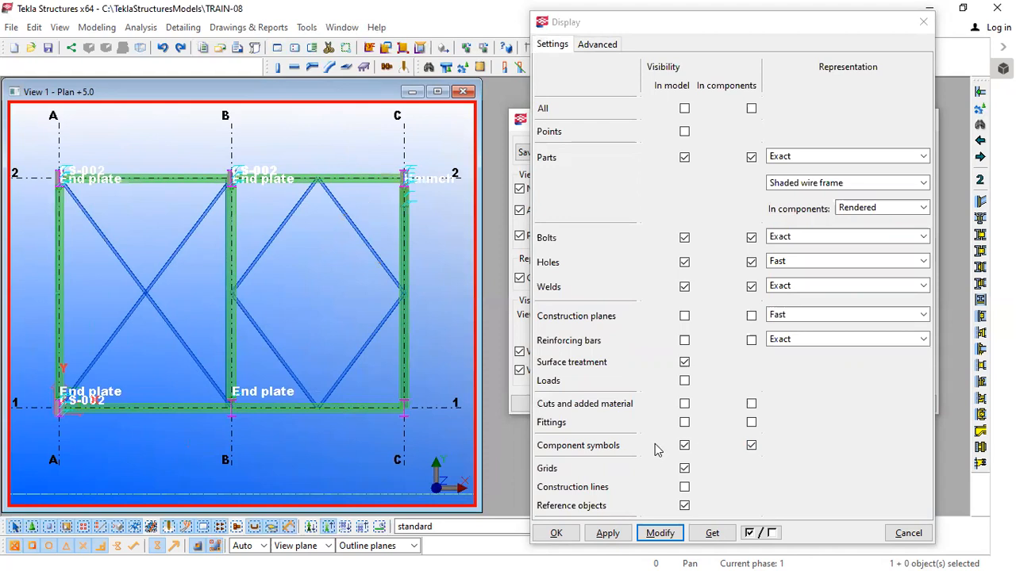
scroll(371, 234, up, 8)
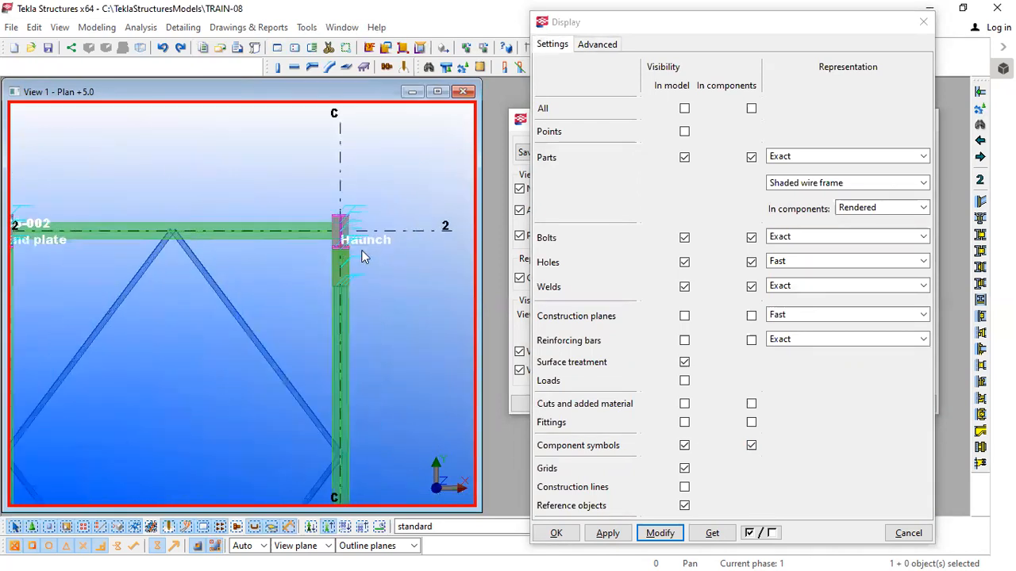
scroll(347, 256, up, 5)
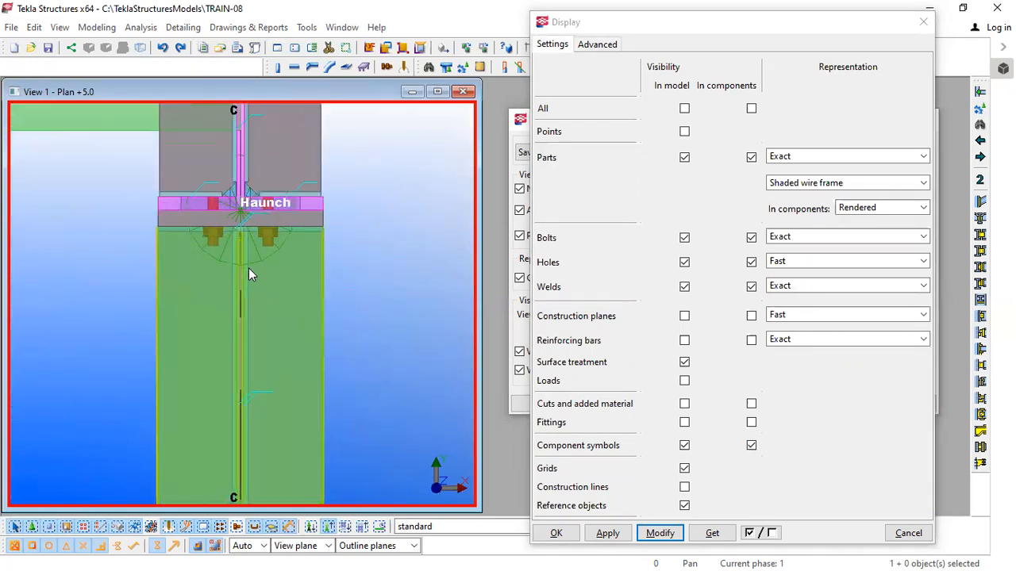
Turn off the connection text display and apply the change to the Plan +5.0 view.
scroll(259, 258, up, 2)
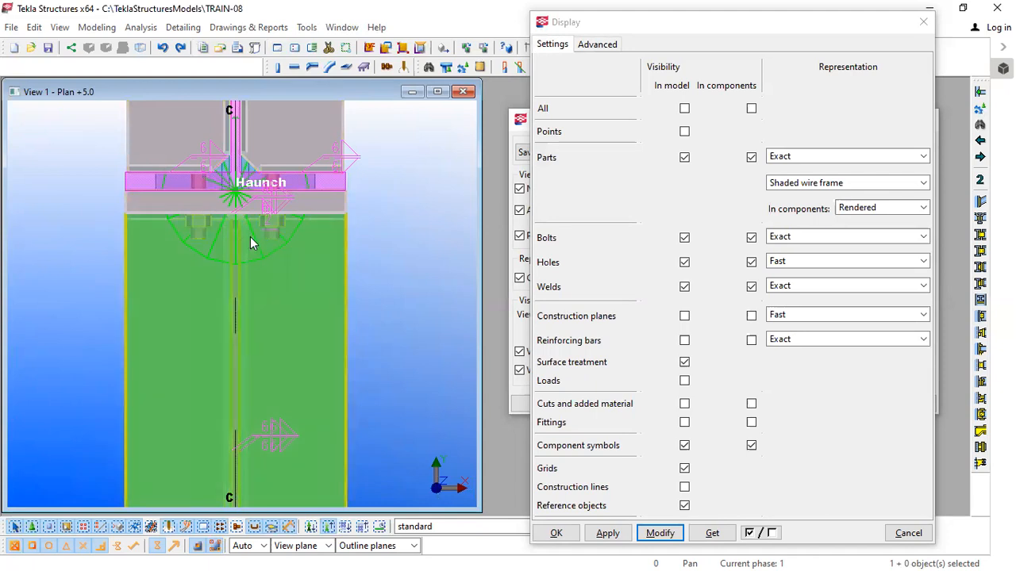
click(594, 46)
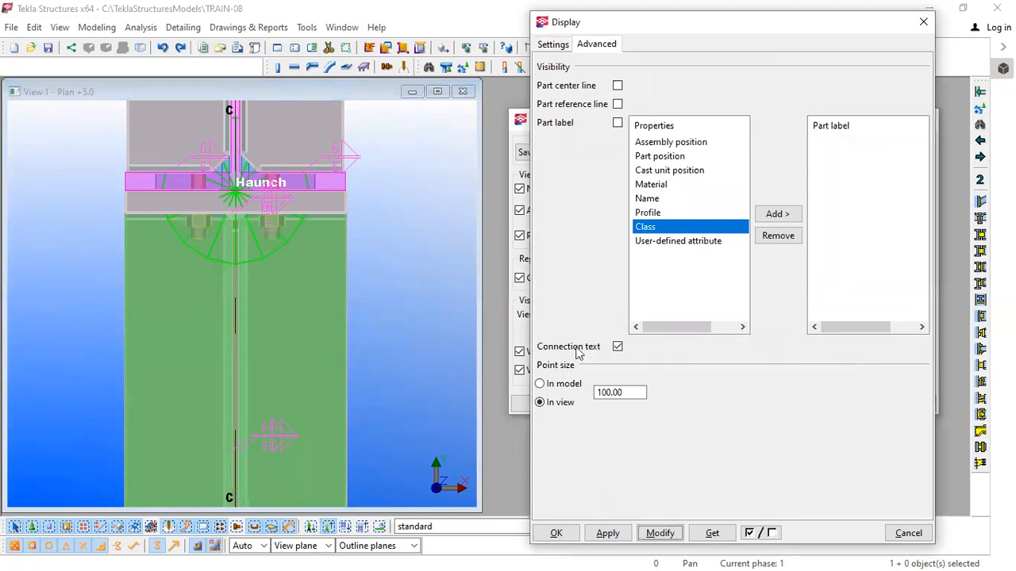
scroll(218, 257, down, 8)
middle_drag(302, 210, 352, 235)
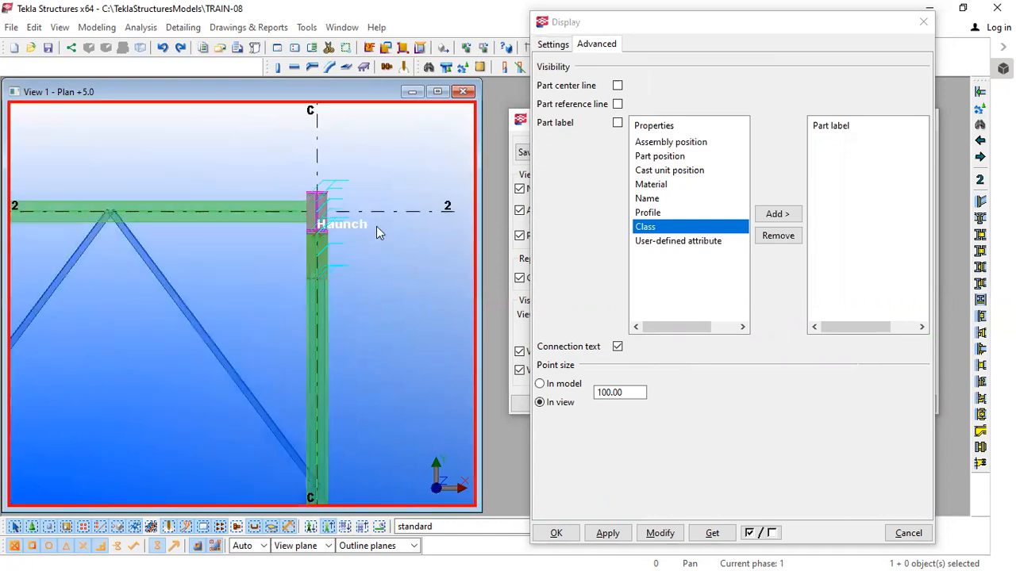
scroll(318, 231, up, 3)
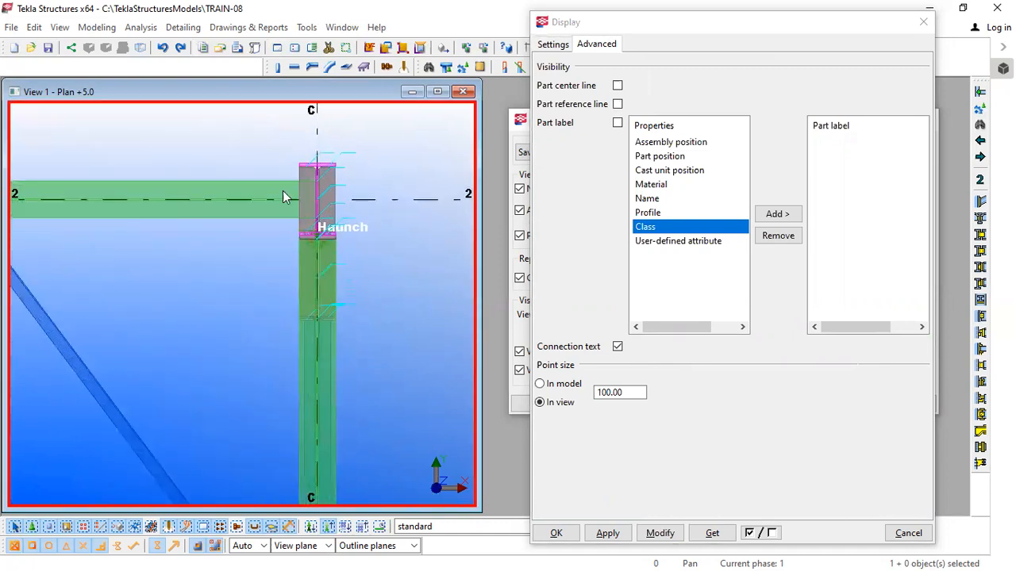
click(618, 347)
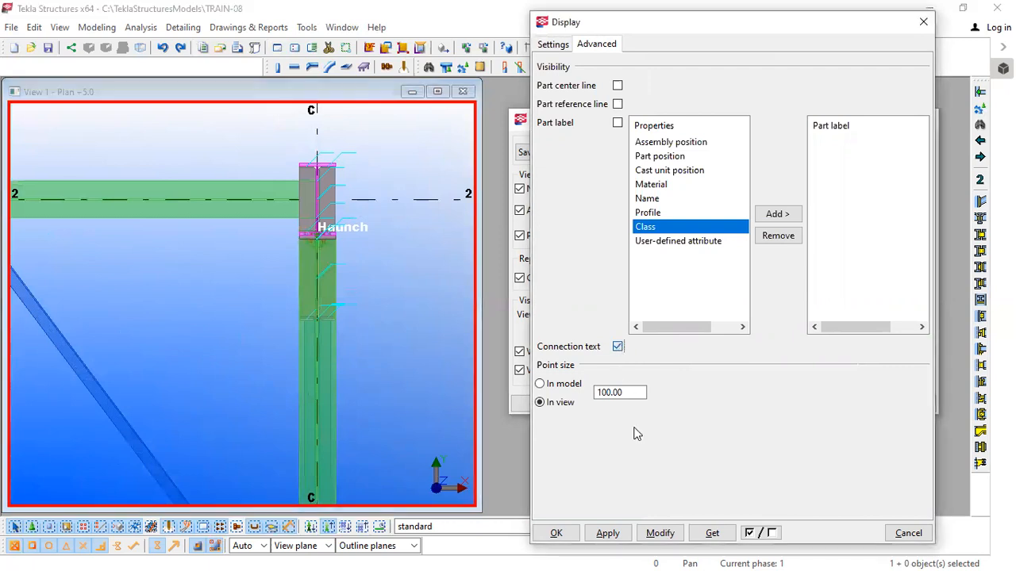
click(657, 533)
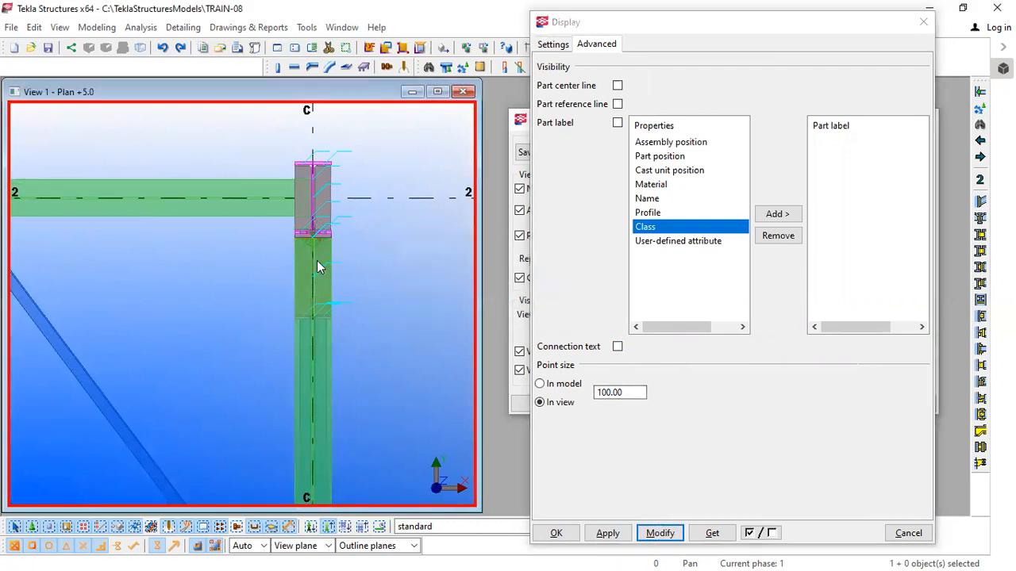
scroll(325, 262, down, 4)
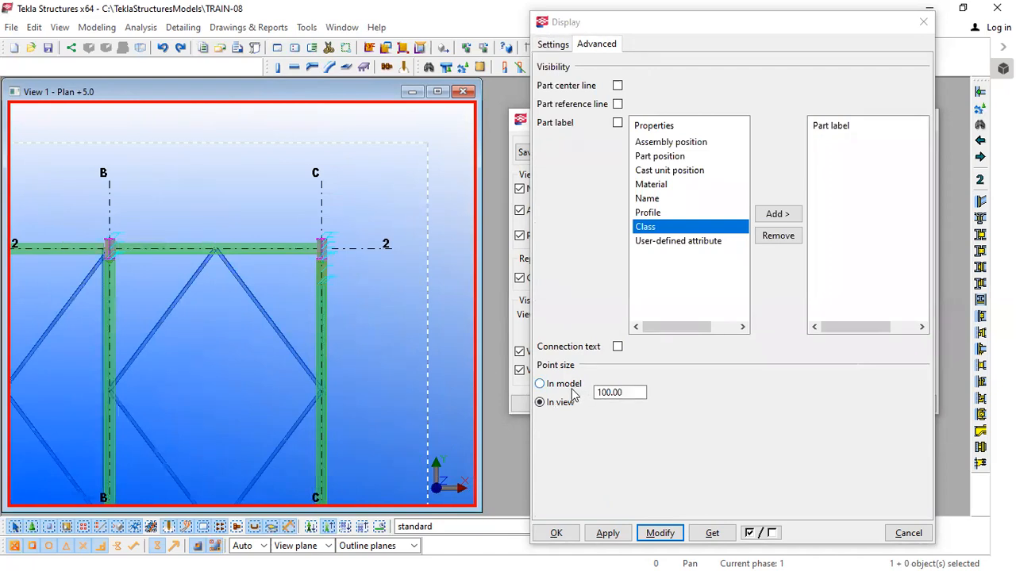
Turn on points in the model for the Plan +5.0 view and inspect the column joints at C-2 and C-1.
click(556, 45)
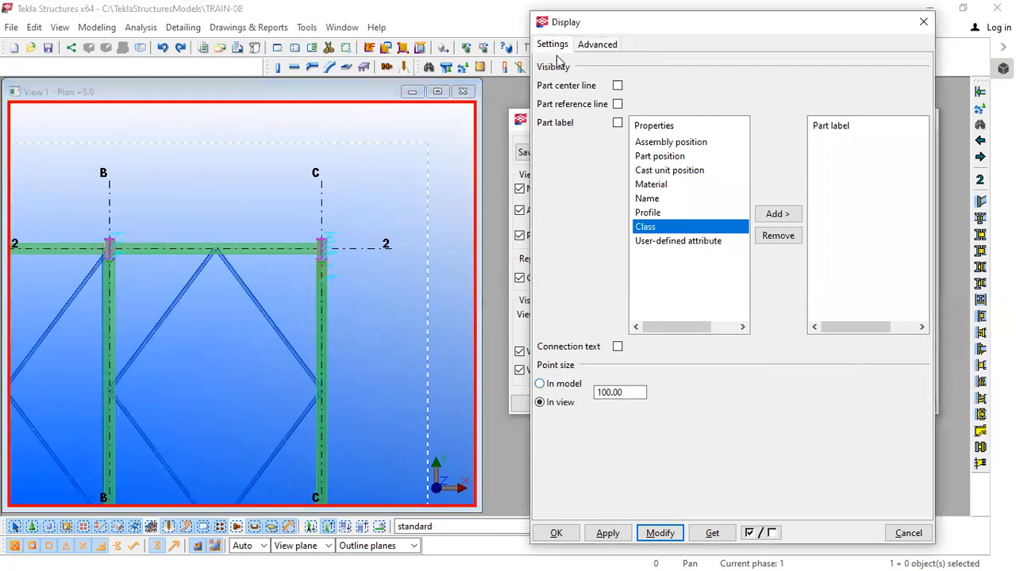
click(684, 132)
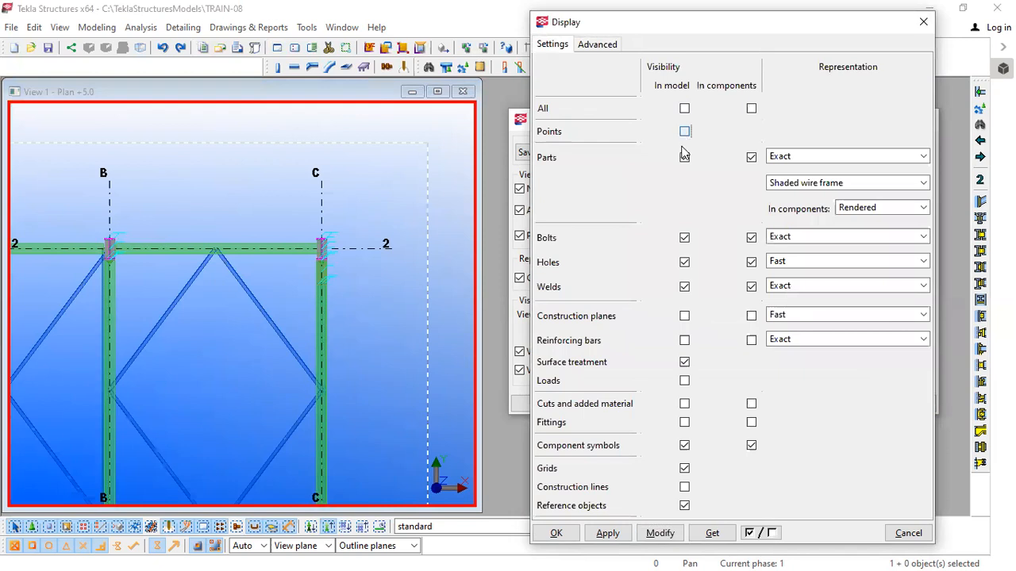
click(657, 533)
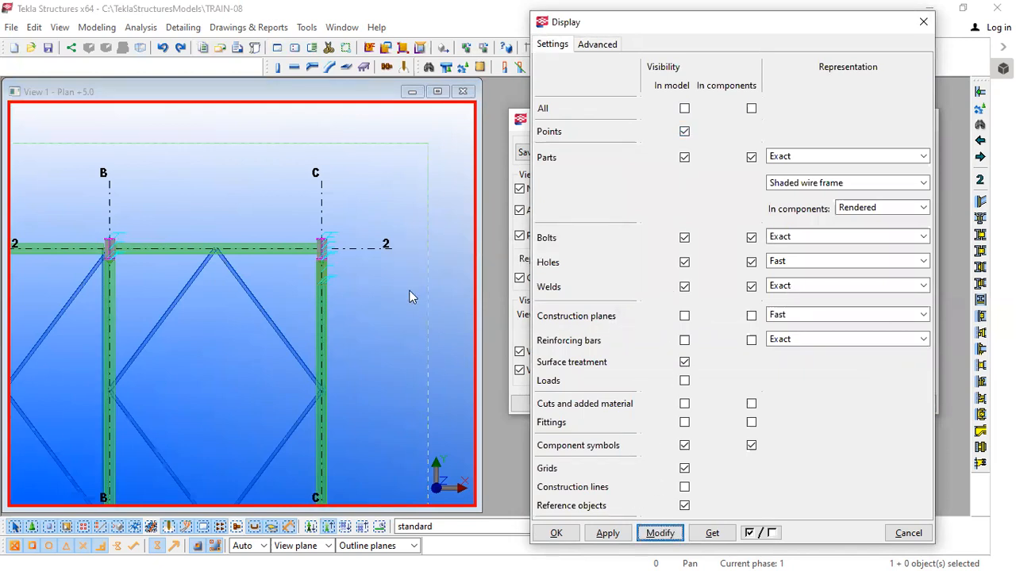
scroll(369, 269, up, 5)
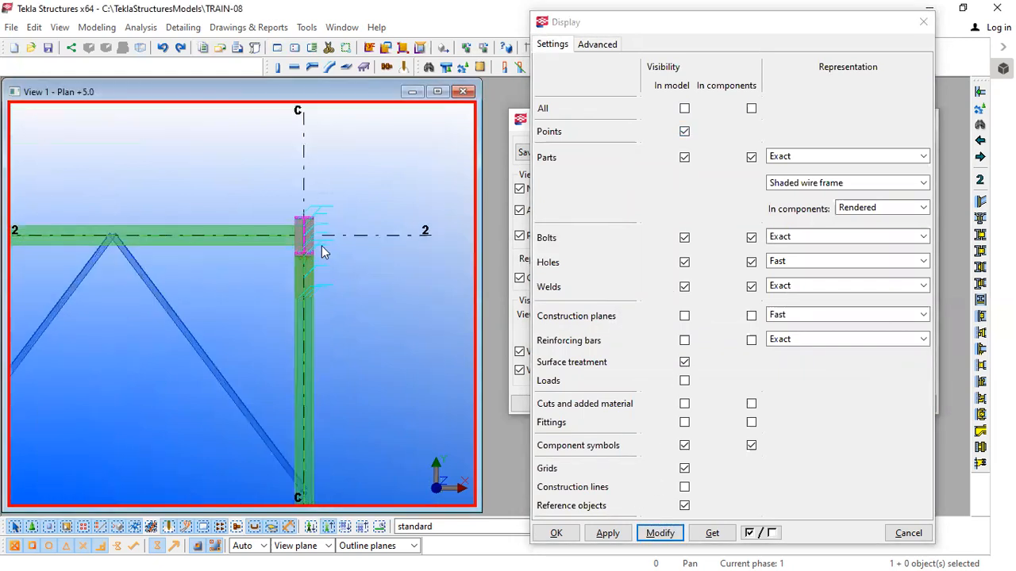
scroll(329, 197, down, 5)
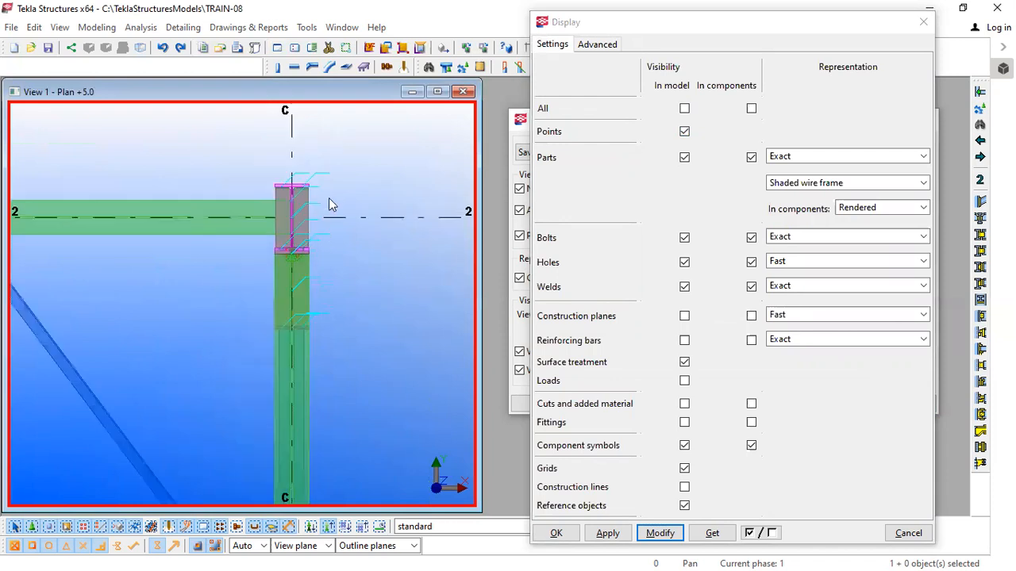
middle_drag(366, 237, 395, 128)
scroll(365, 318, up, 5)
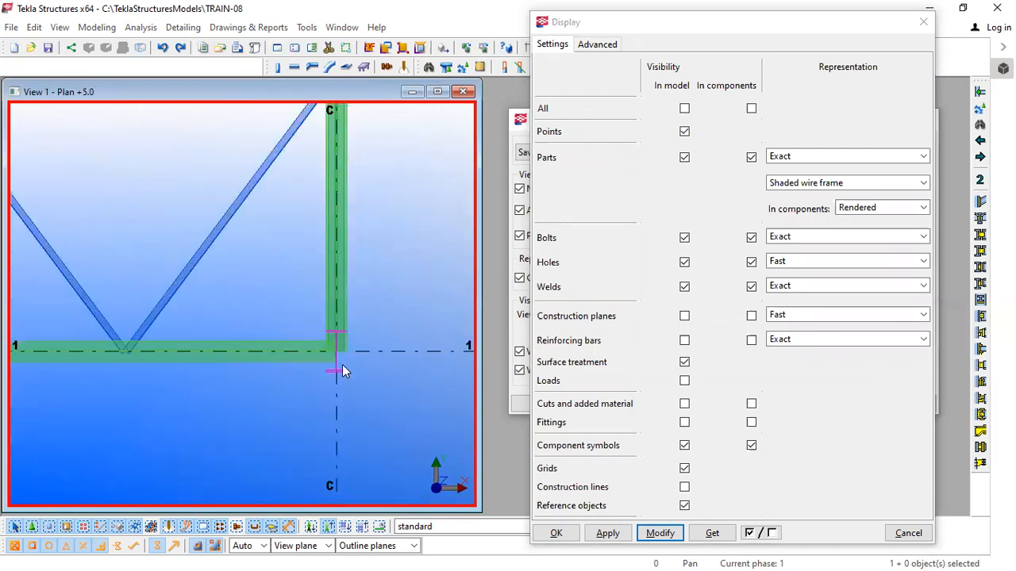
scroll(327, 294, down, 4)
scroll(117, 274, down, 6)
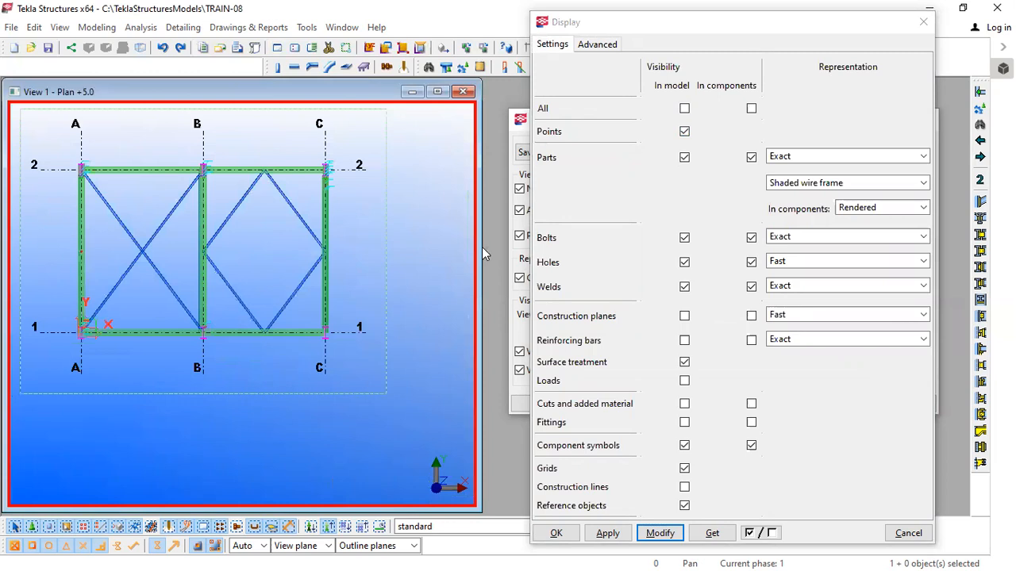
Turn off the points display and apply it to the Plan +5.0 view.
click(685, 133)
click(660, 533)
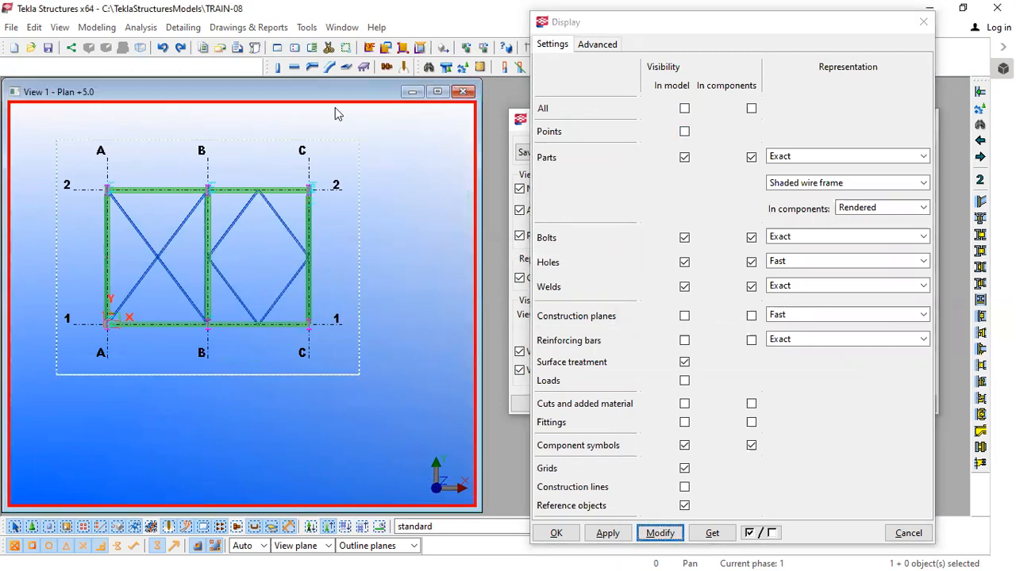
Close the Plan +5.0 view and open the named view 3D-VIEW.
key(ctrl+F4)
click(311, 46)
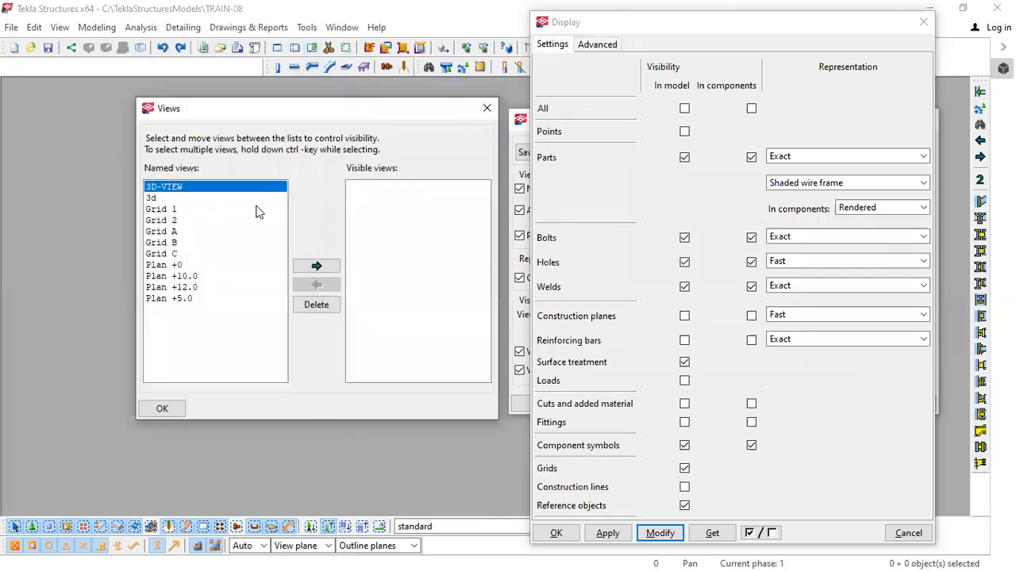
double_click(199, 194)
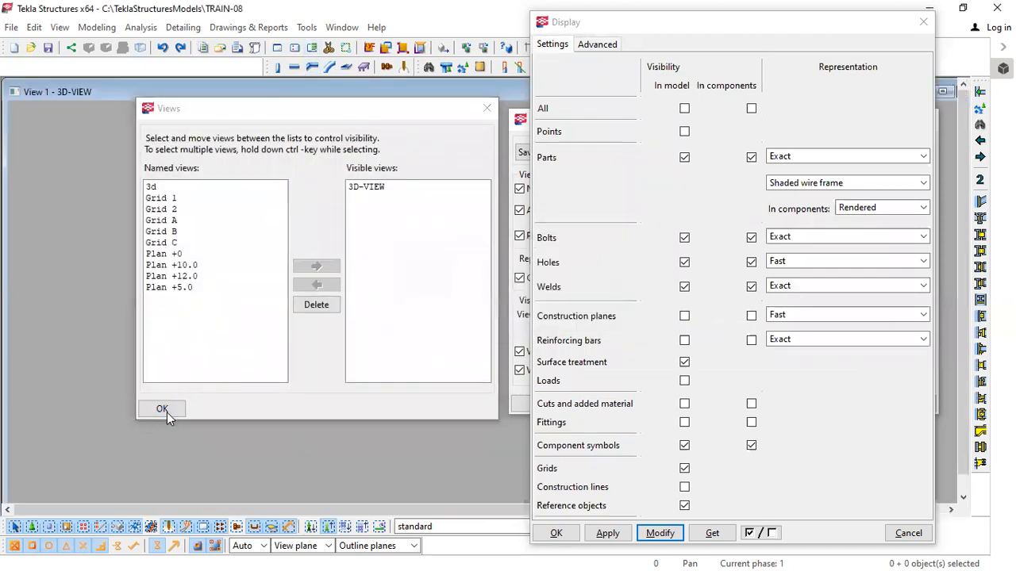
click(162, 409)
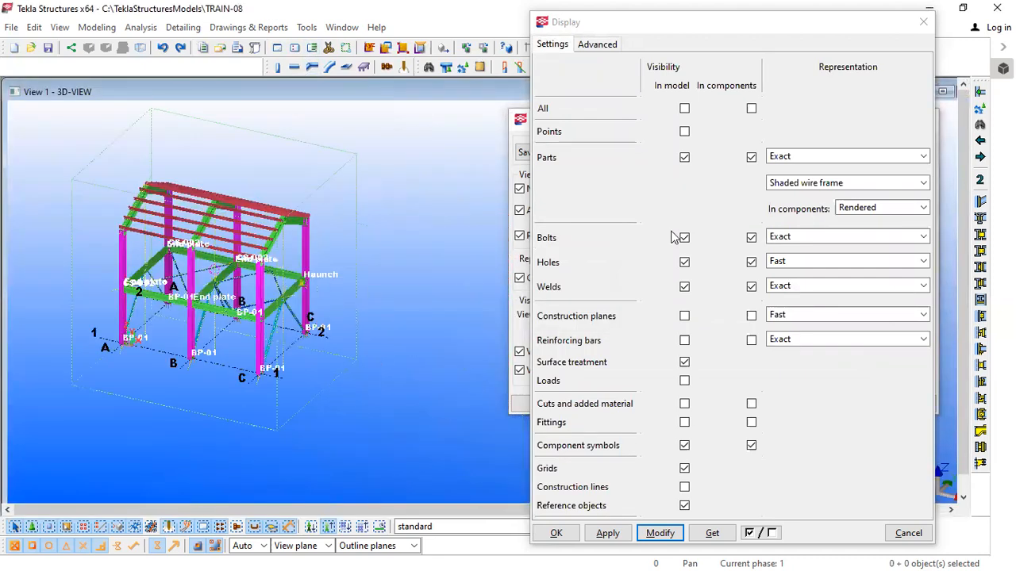
Turn on points in the model and apply the display settings to the 3D-VIEW.
click(684, 132)
click(667, 539)
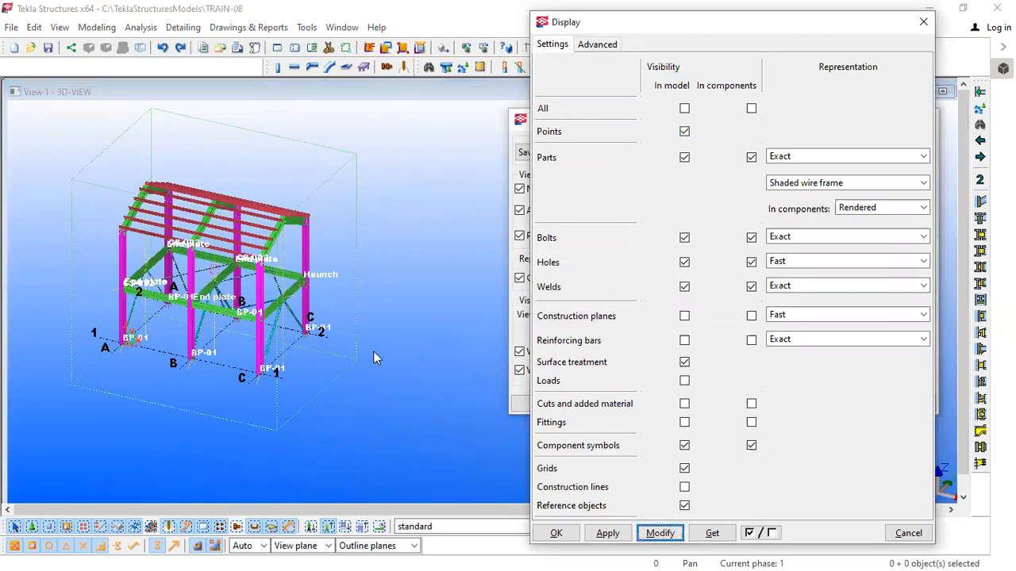
click(318, 350)
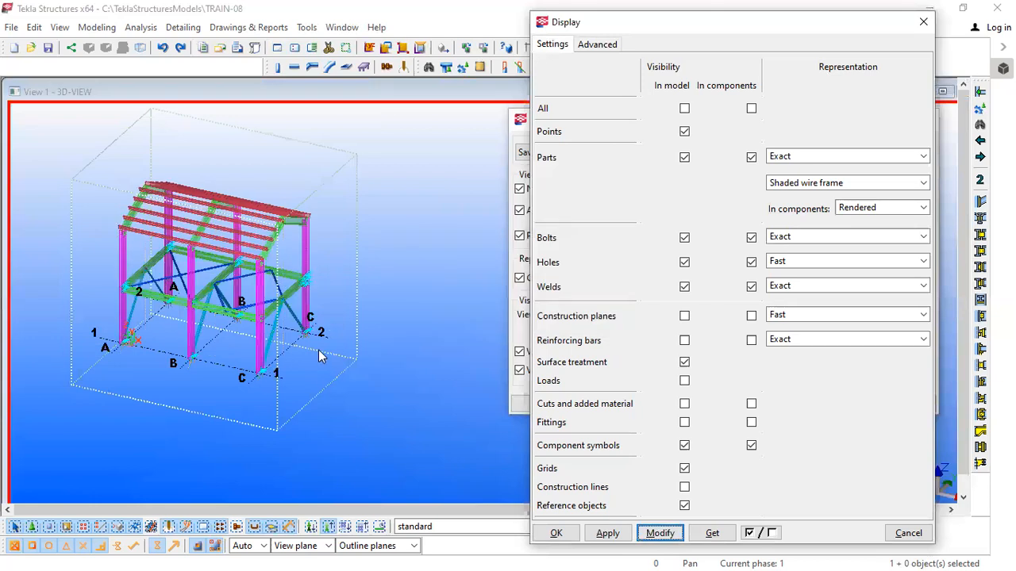
Examine the points around the grid C-2 column and where the braces meet the beam on grid A.
scroll(318, 350, up, 5)
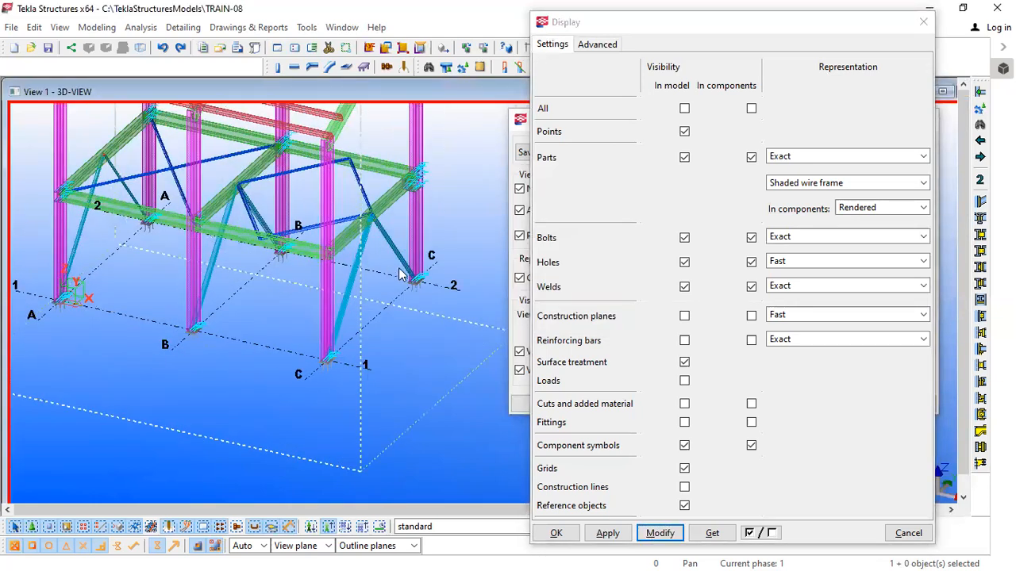
scroll(401, 274, up, 6)
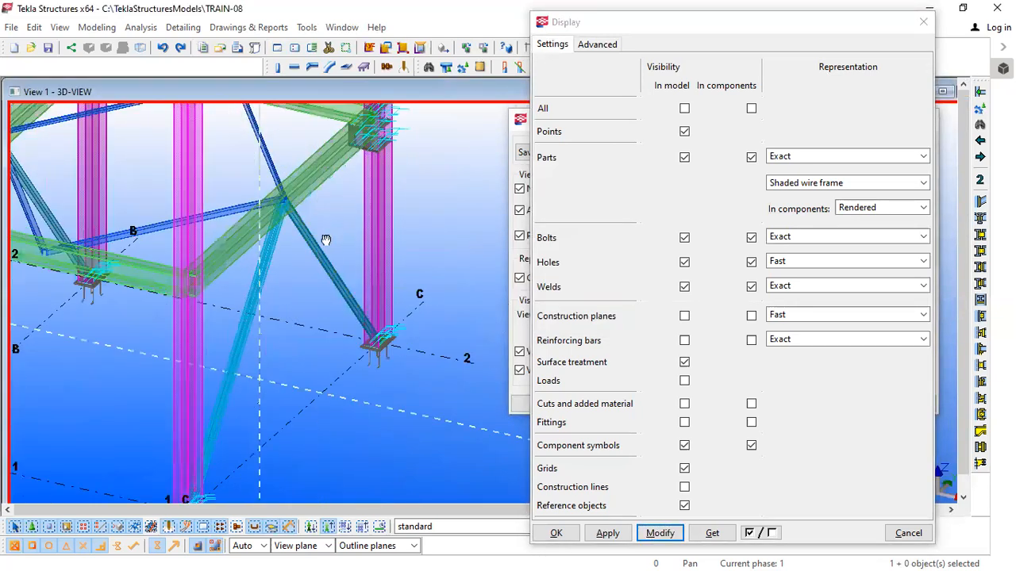
scroll(326, 240, up, 6)
scroll(341, 227, down, 6)
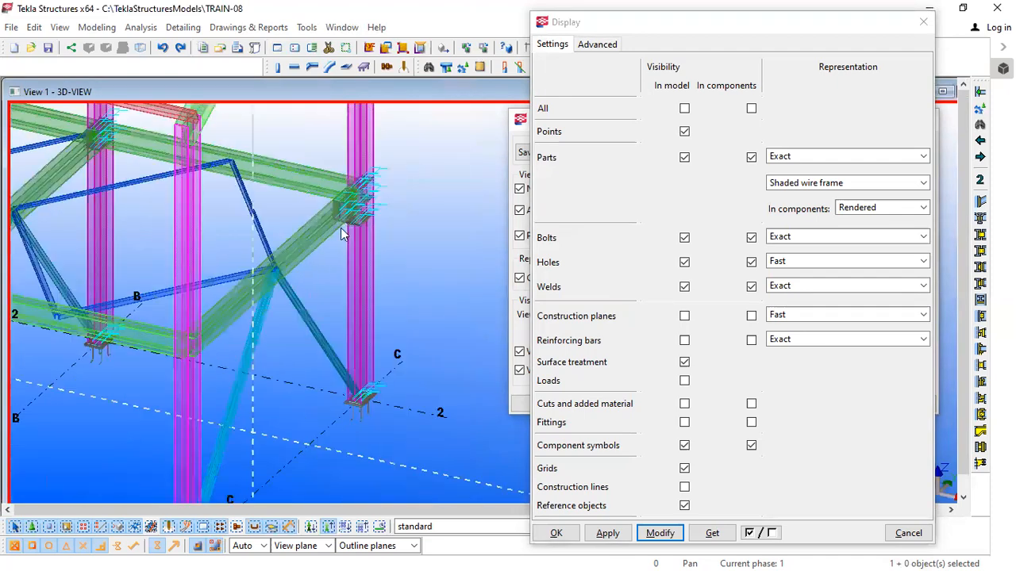
scroll(340, 228, down, 6)
scroll(191, 306, up, 6)
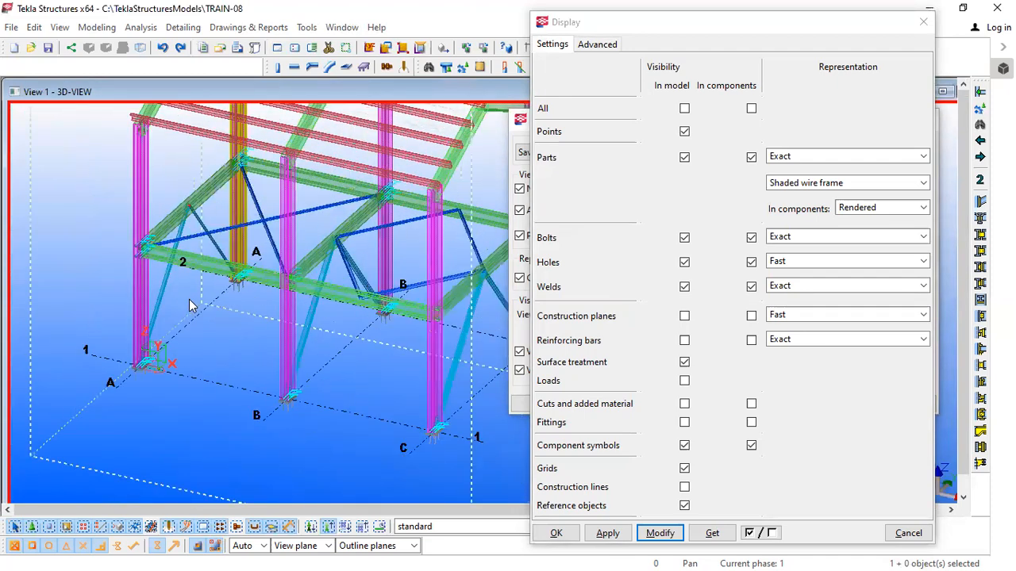
scroll(191, 305, up, 2)
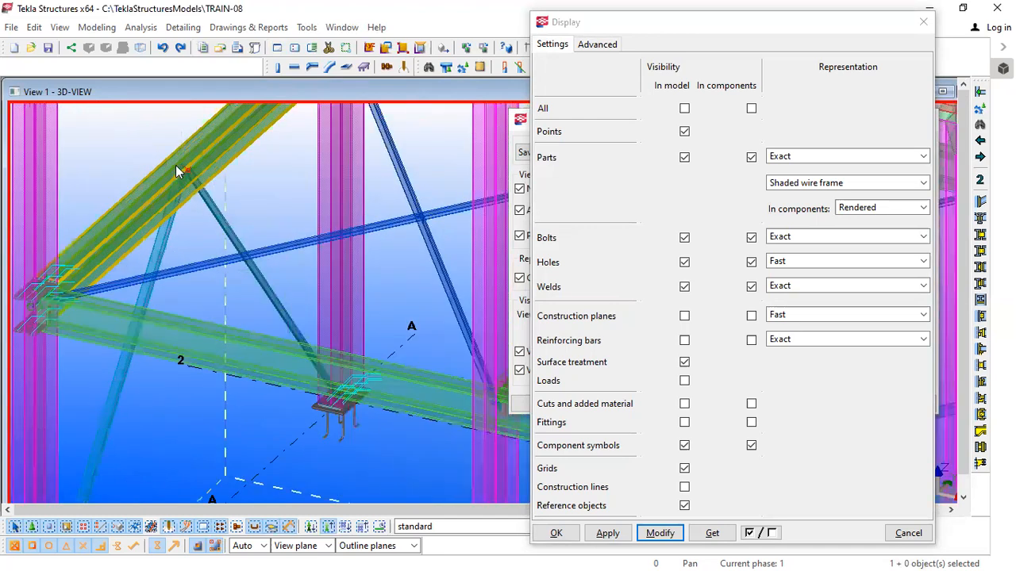
scroll(177, 169, up, 3)
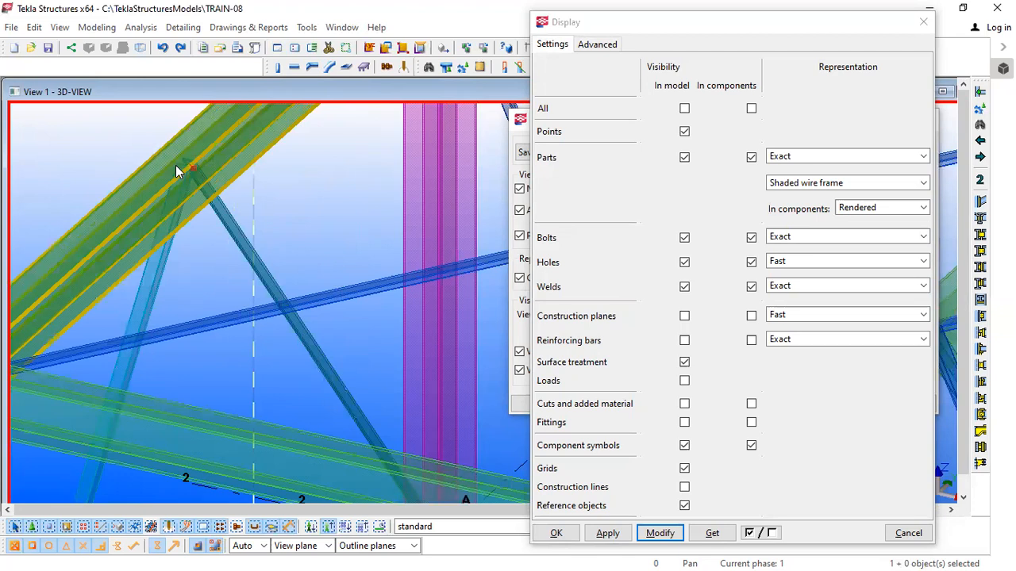
scroll(199, 150, up, 5)
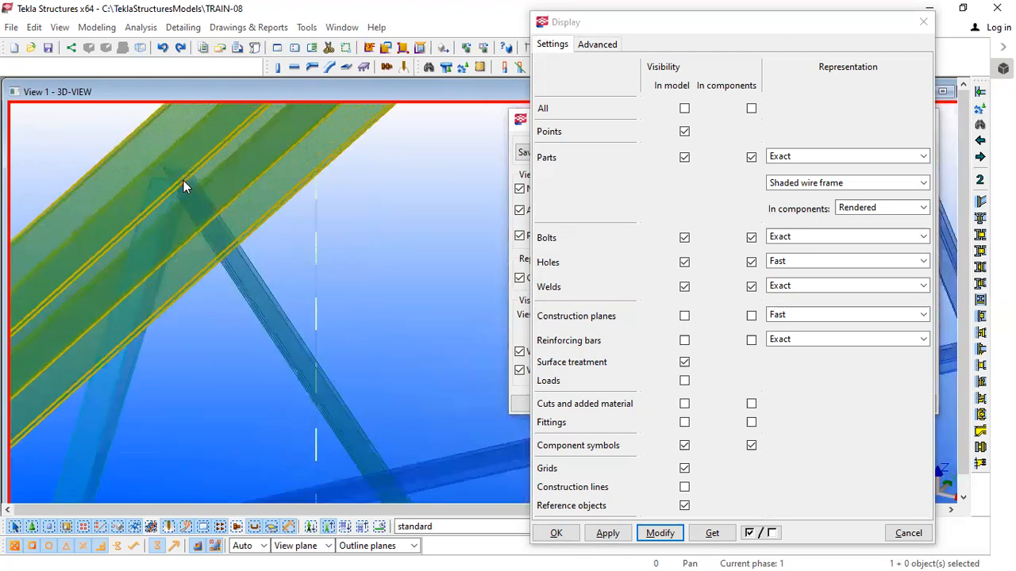
scroll(189, 198, down, 5)
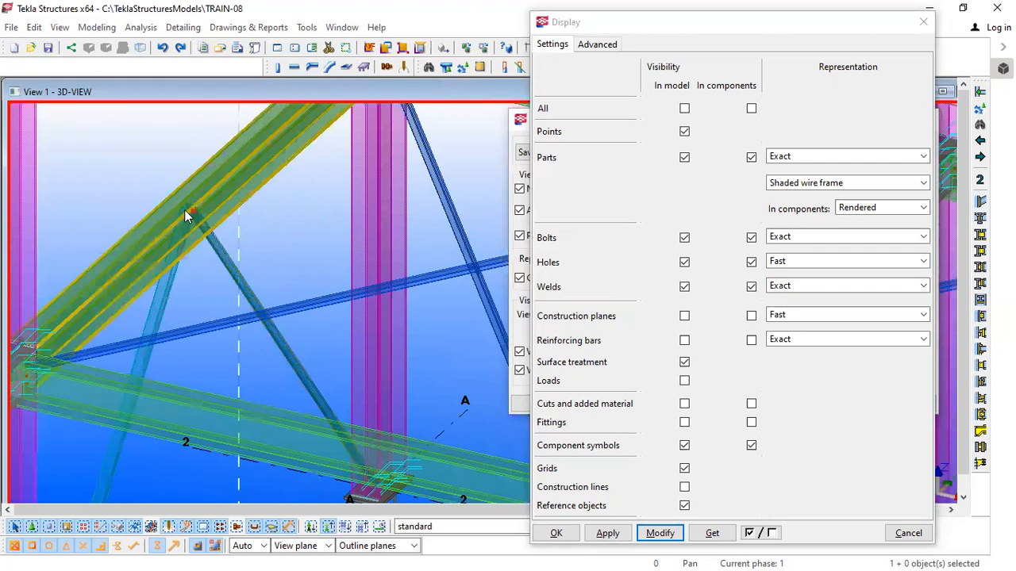
scroll(245, 226, down, 5)
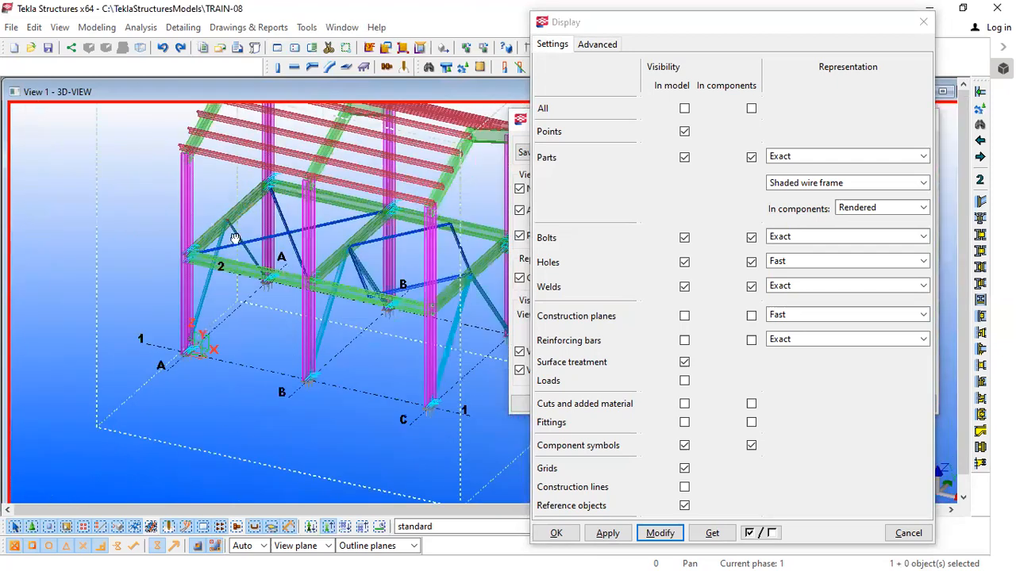
Set the point size to 1000 with the In view option, apply it to the 3D-VIEW, and check the points.
click(603, 46)
click(626, 392)
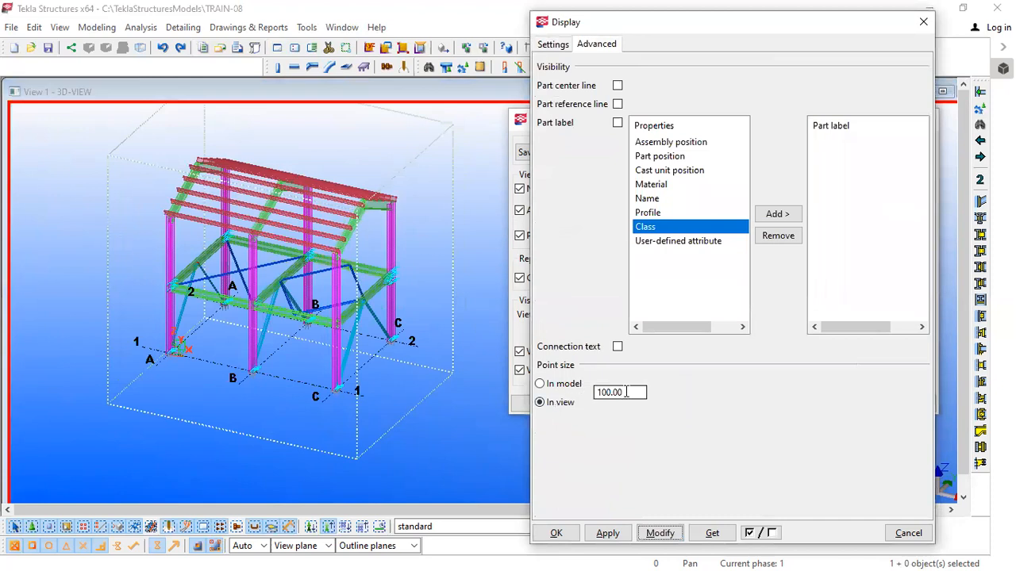
double_click(626, 392)
text(1000)
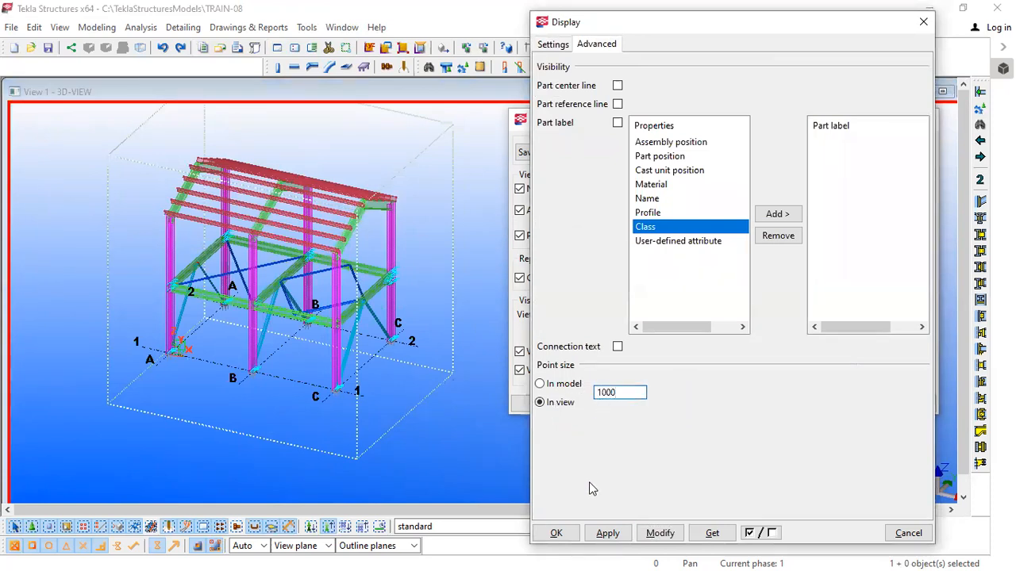
click(658, 534)
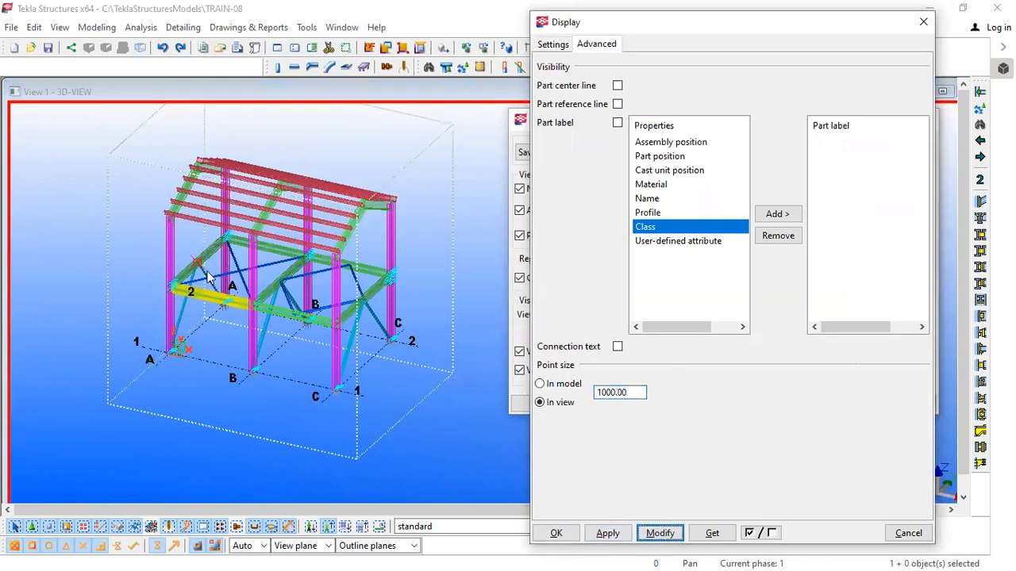
scroll(213, 319, down, 2)
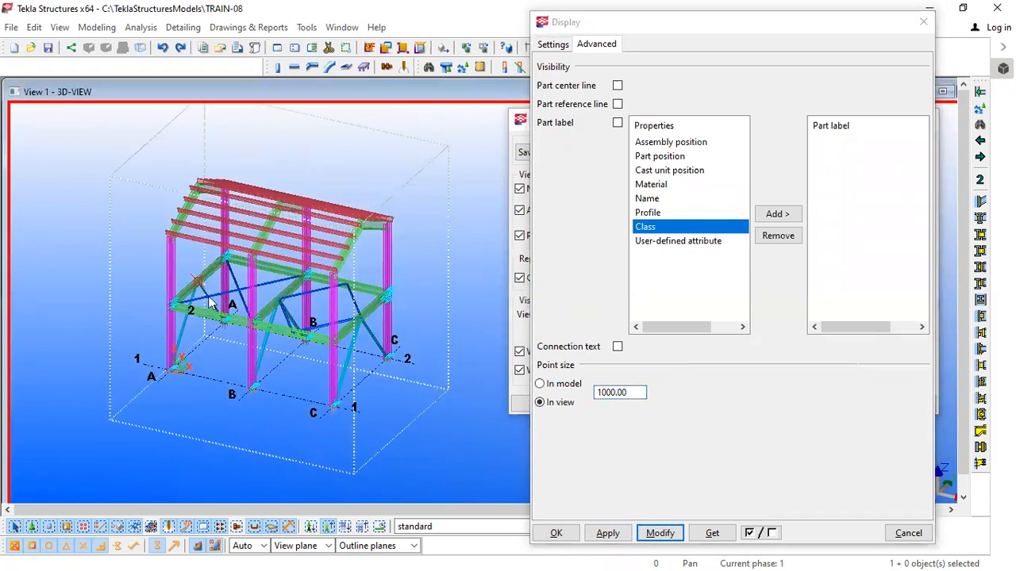
scroll(202, 293, up, 5)
scroll(282, 341, down, 6)
scroll(280, 336, down, 1)
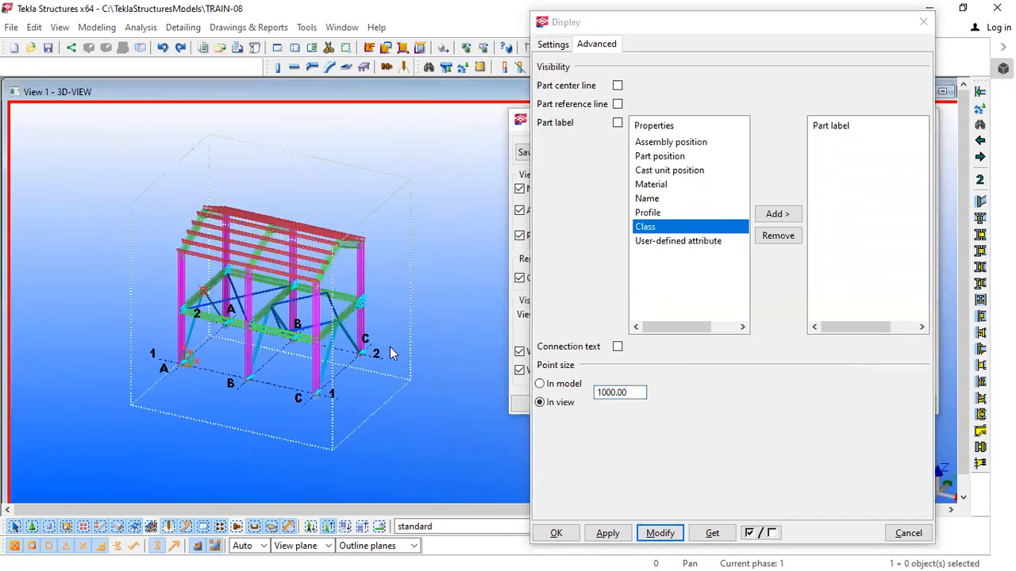
middle_drag(389, 345, 382, 327)
Set the in-view point size to 100, apply it to the 3D-VIEW, and check the points on the grid A beam.
double_click(637, 391)
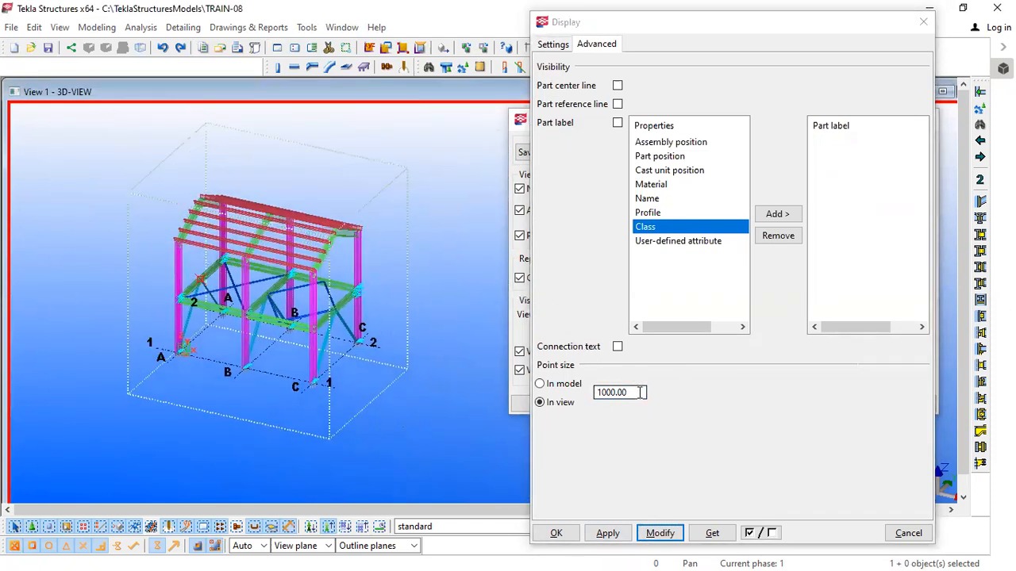
text(1000)
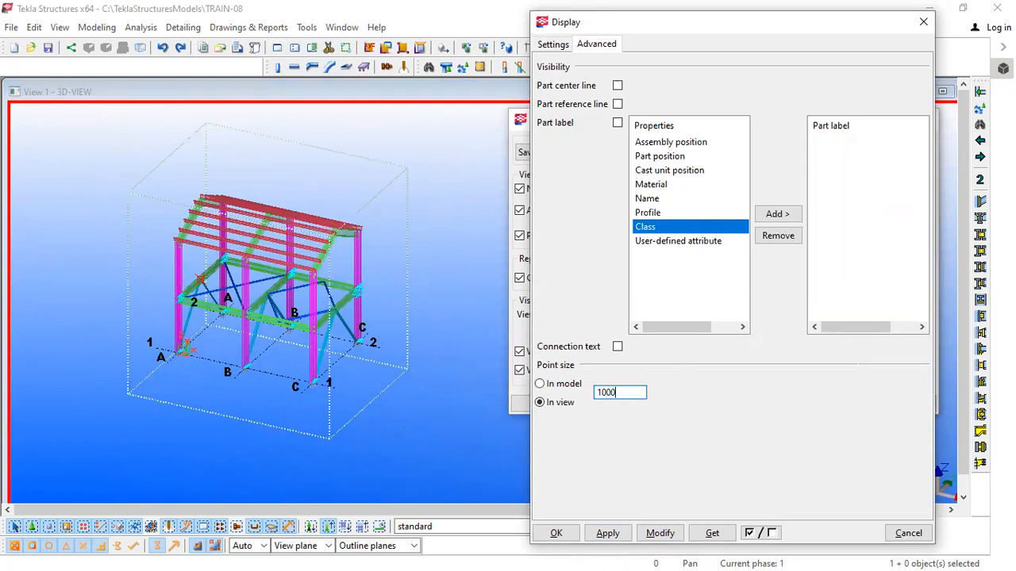
key(BackSpace)
click(659, 533)
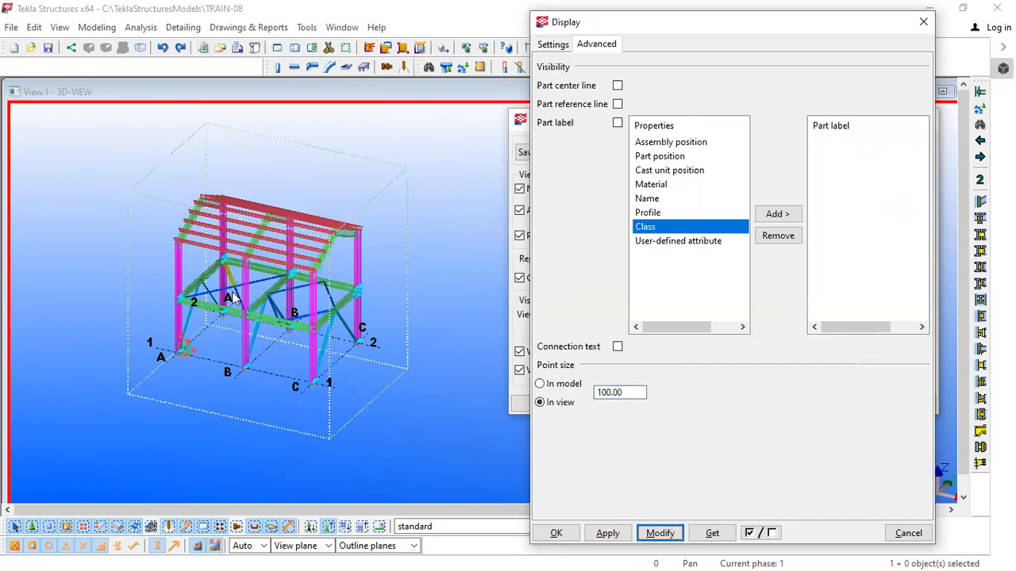
scroll(199, 292, up, 3)
scroll(196, 292, up, 6)
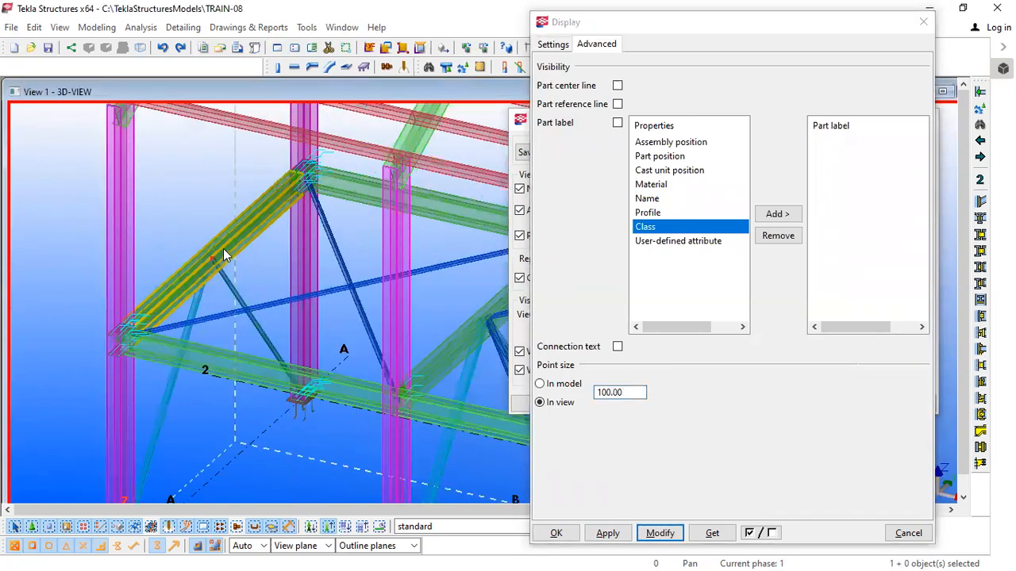
scroll(192, 309, down, 8)
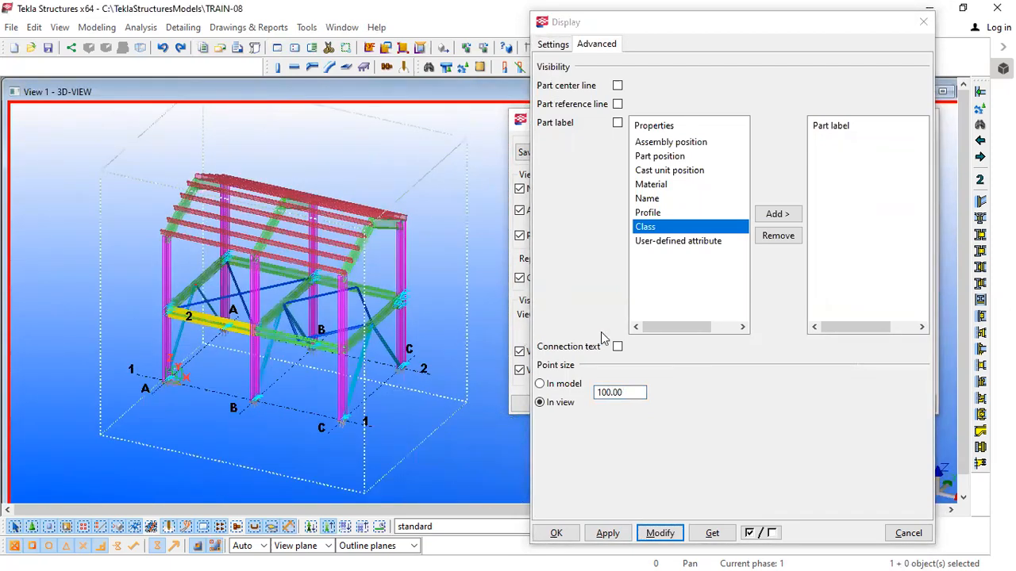
Set the in-view point size to 10000 and apply it to the 3D-VIEW.
click(614, 393)
text(00)
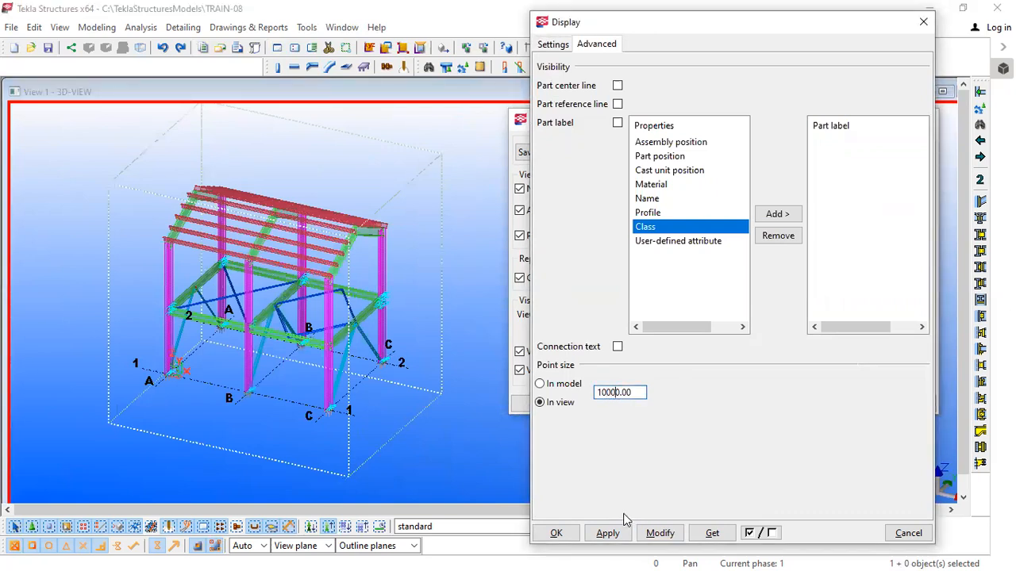
click(659, 533)
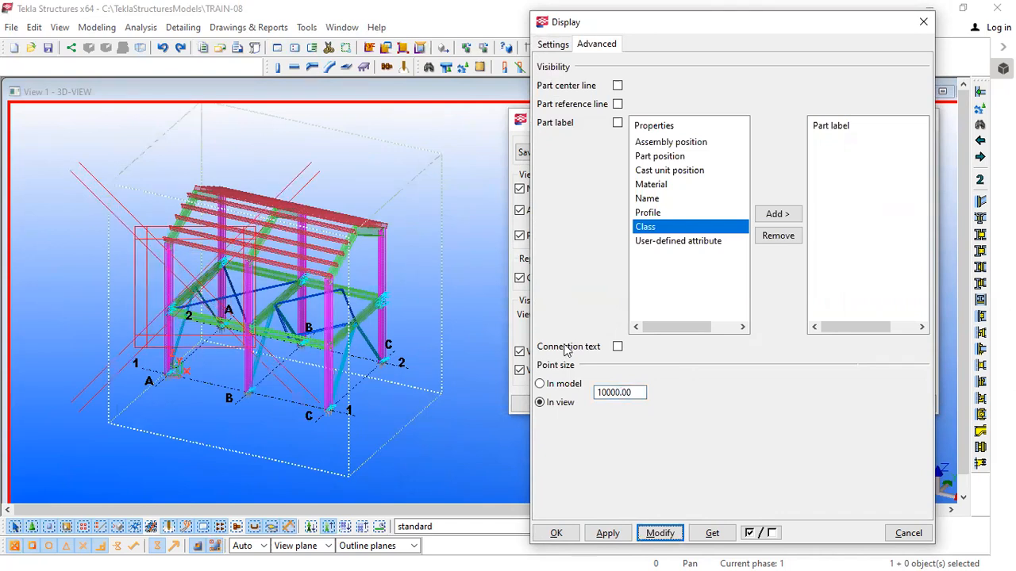
Return the point size to 100, apply it to the 3D-VIEW, and accept both the display settings and the view properties.
double_click(619, 392)
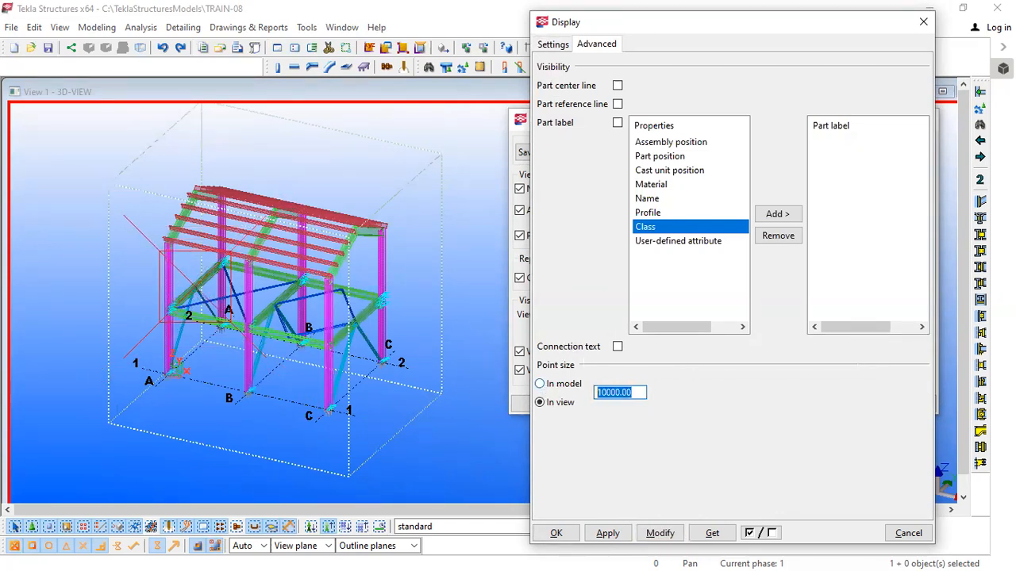
text(100)
click(659, 533)
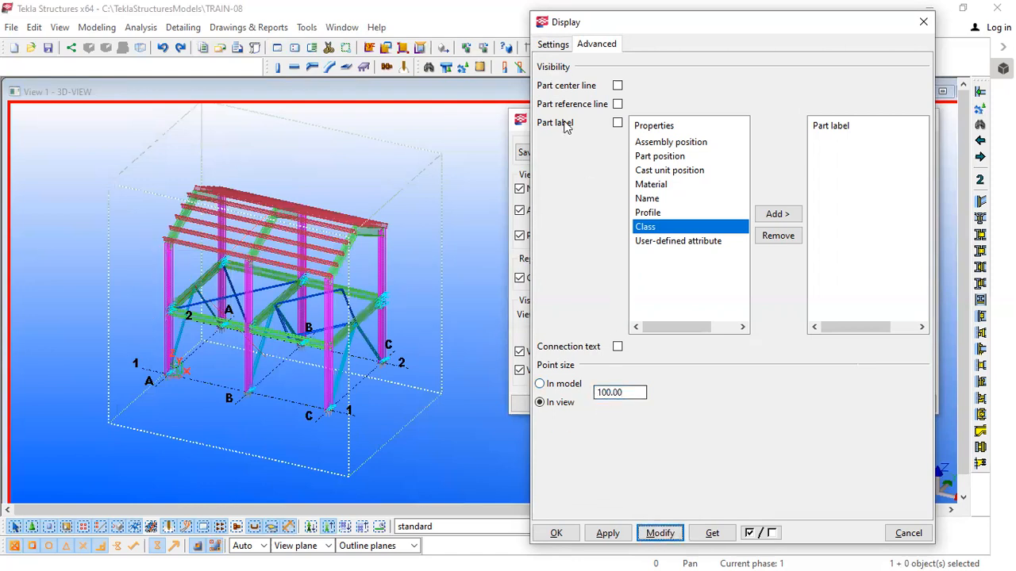
click(560, 45)
click(557, 533)
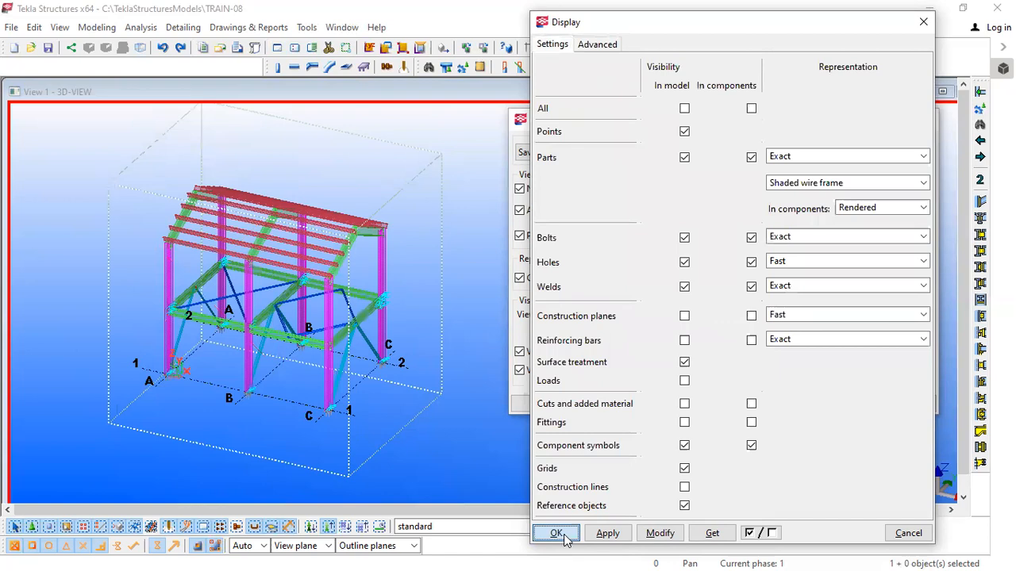
click(543, 404)
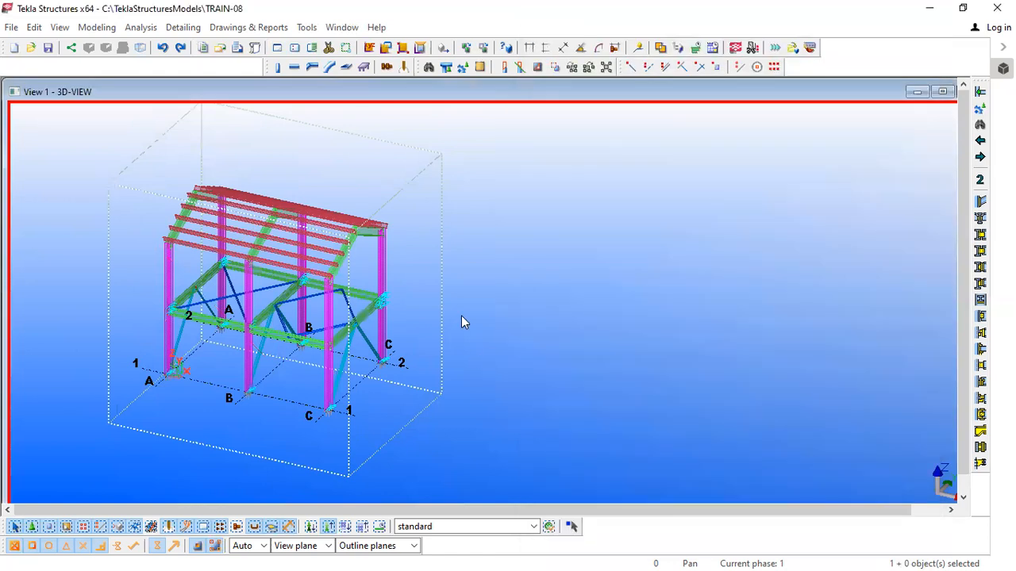
Open the model TRAIN-10 from the TeklaStructuresModels folder.
click(13, 27)
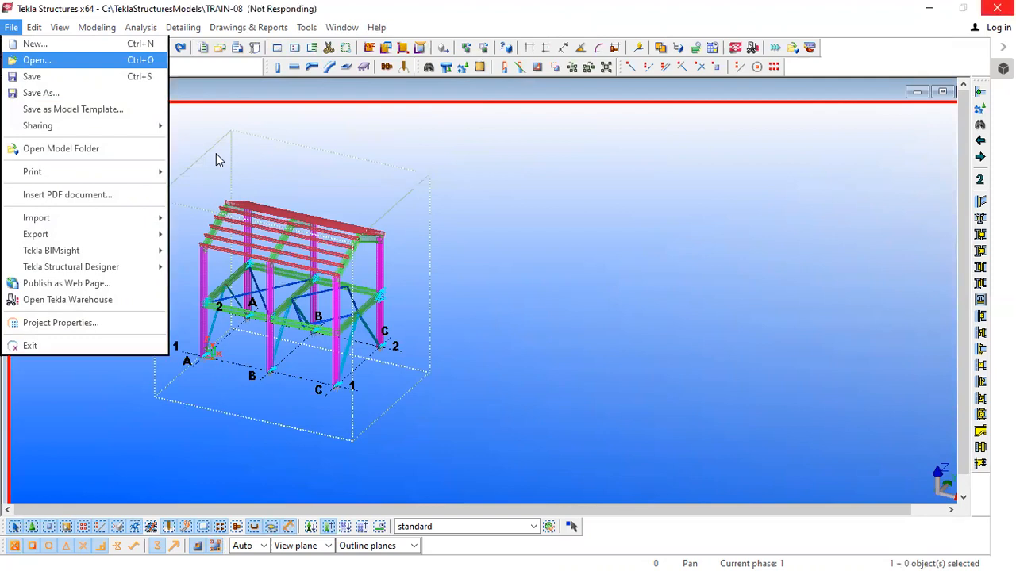
click(429, 377)
scroll(267, 337, down, 2)
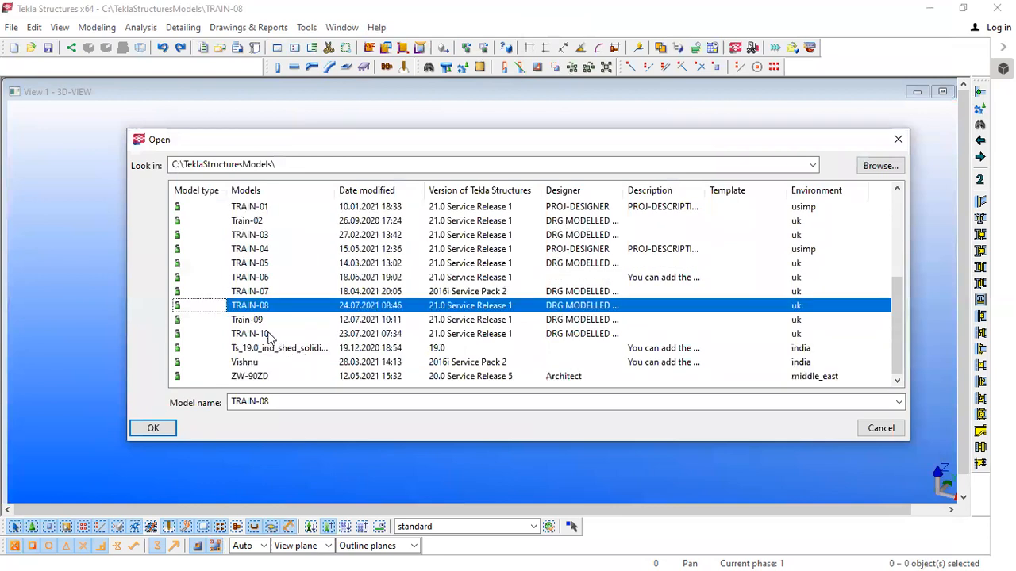
double_click(267, 334)
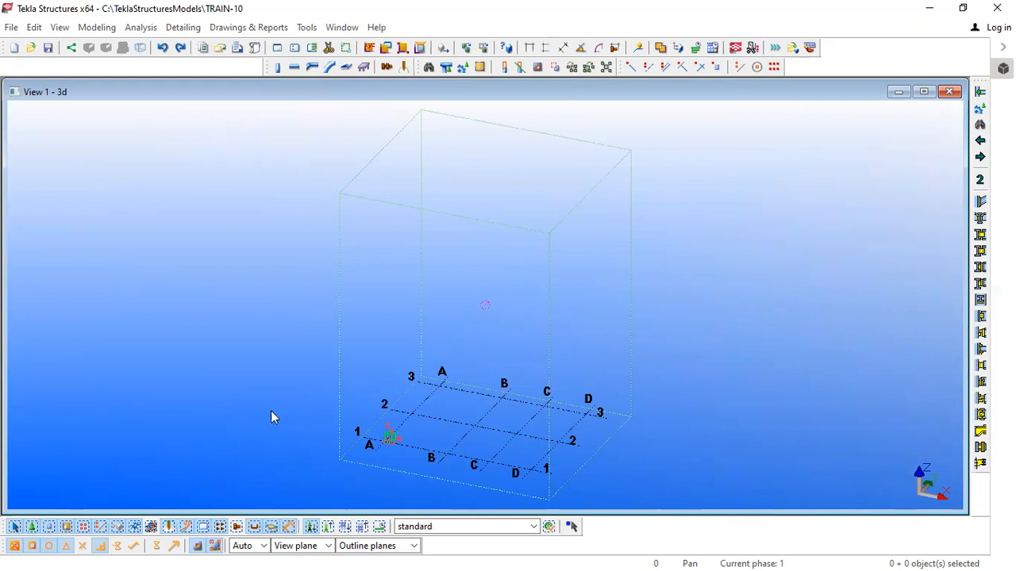
Start the Create column command, review the numbering series and attributes in Column Properties, then accept them and end the command.
middle_drag(483, 304, 445, 248)
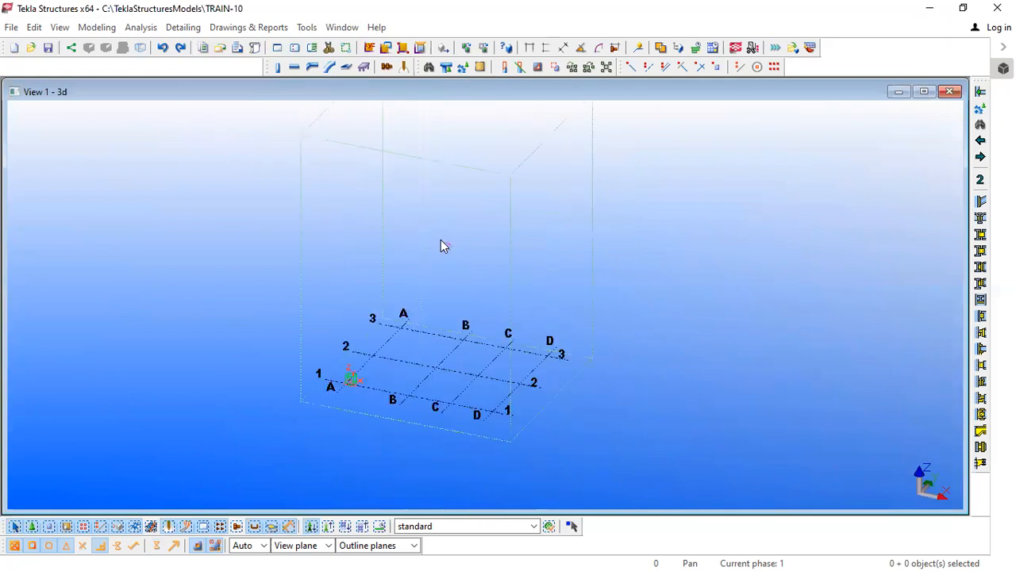
scroll(443, 247, up, 2)
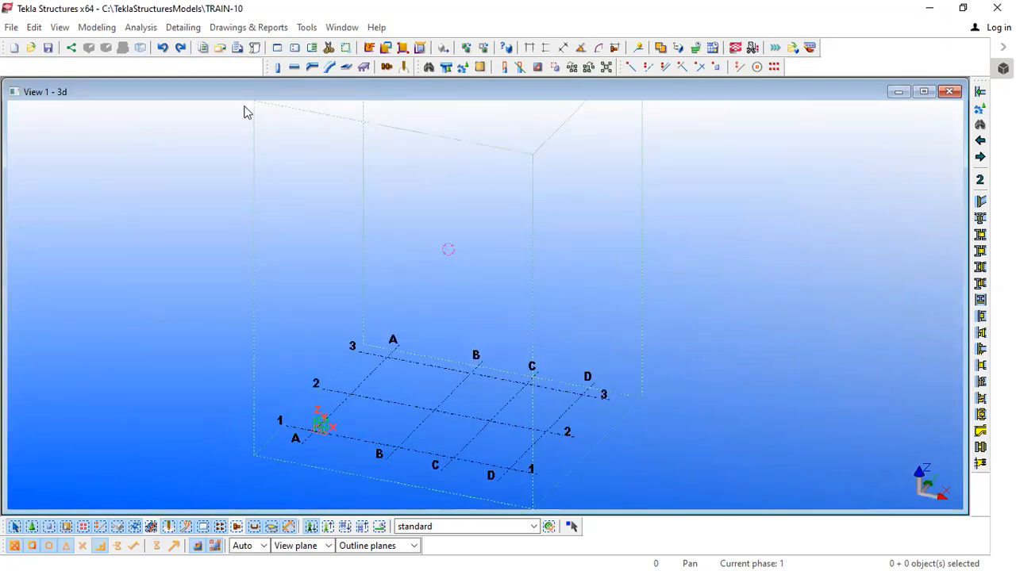
click(278, 69)
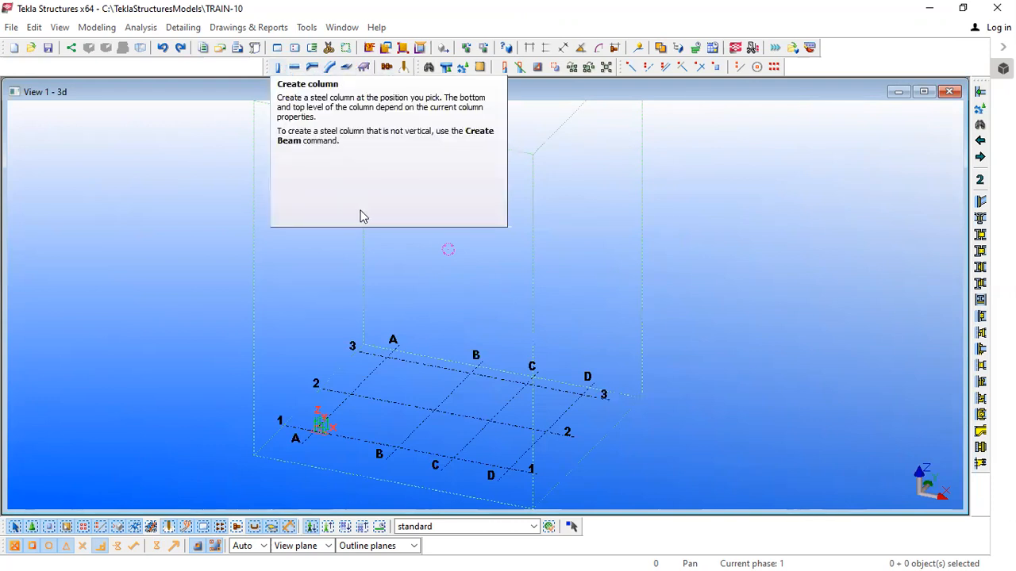
scroll(290, 255, up, 2)
middle_drag(317, 253, 340, 245)
scroll(320, 212, up, 1)
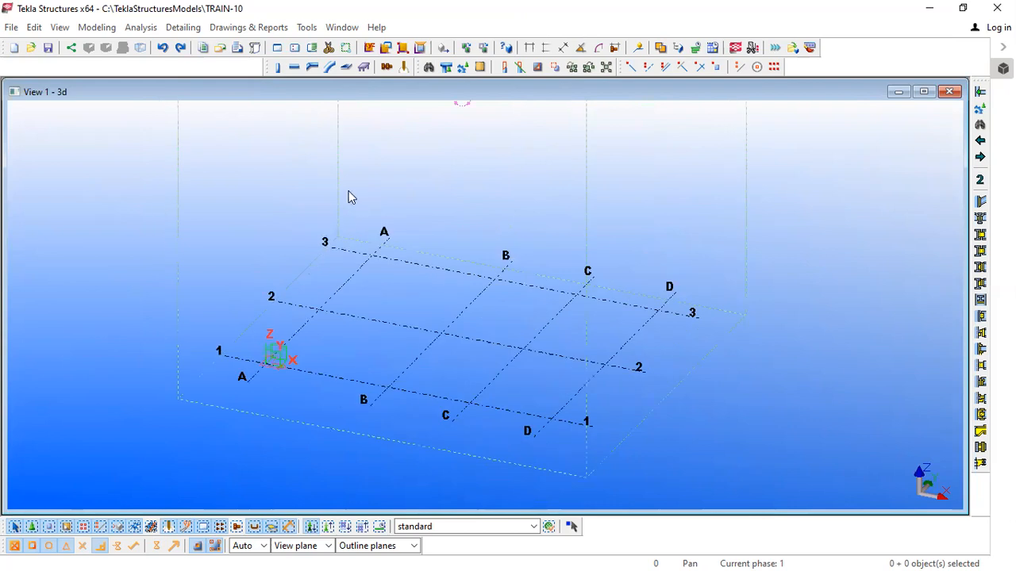
double_click(278, 67)
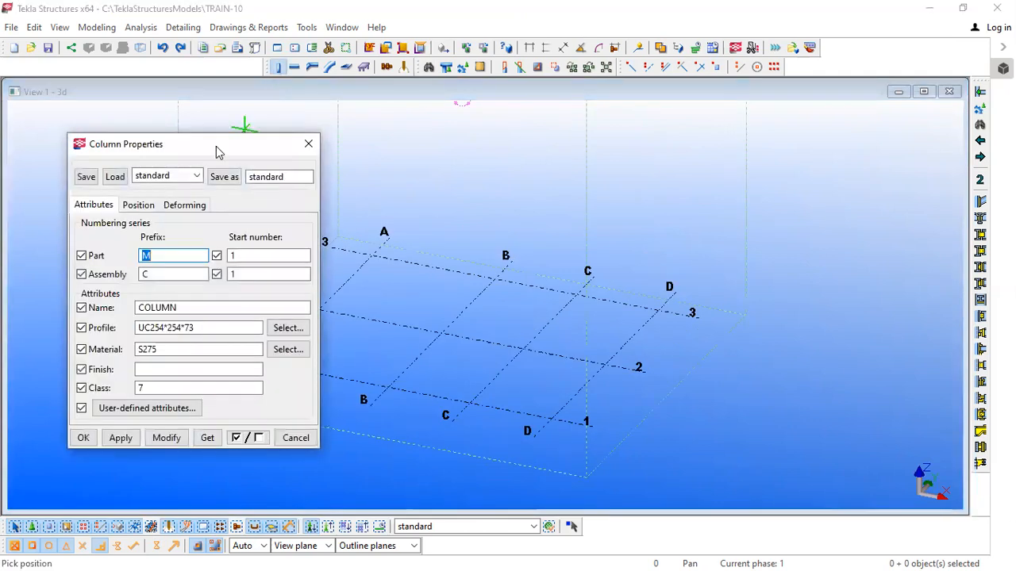
drag(216, 146, 214, 116)
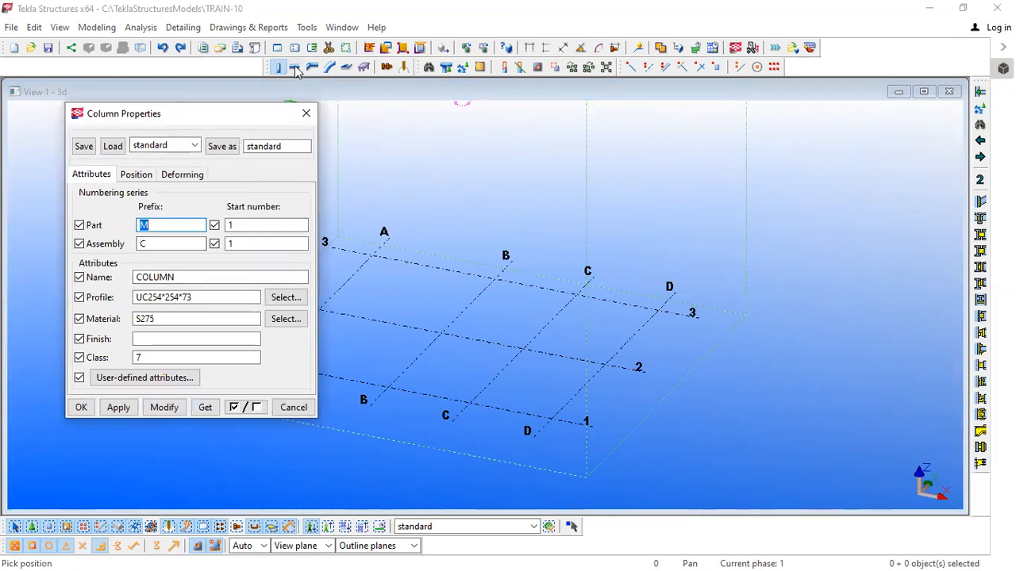
middle_drag(413, 252, 479, 225)
double_click(209, 278)
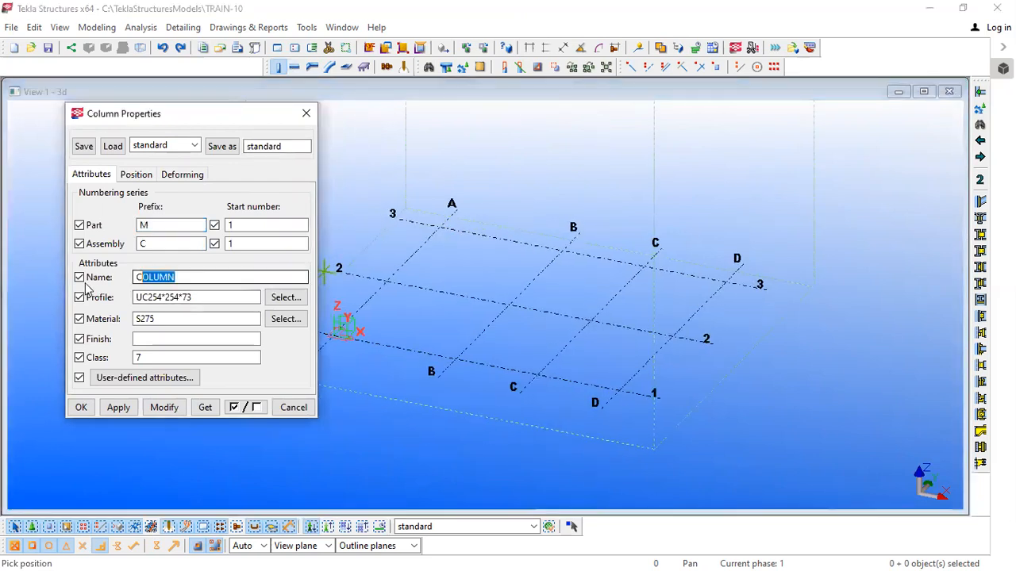
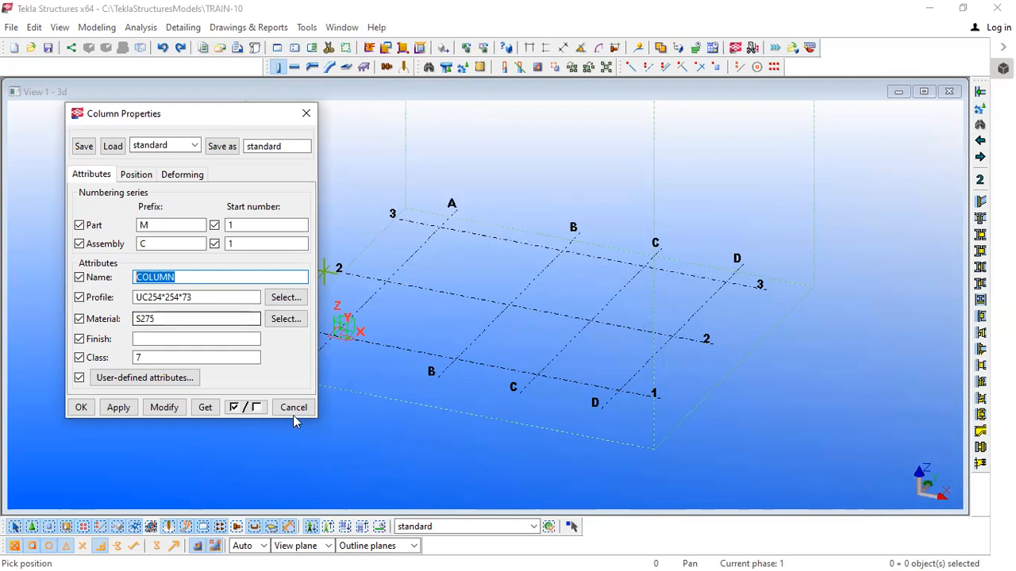
click(81, 407)
right_click(359, 217)
click(362, 221)
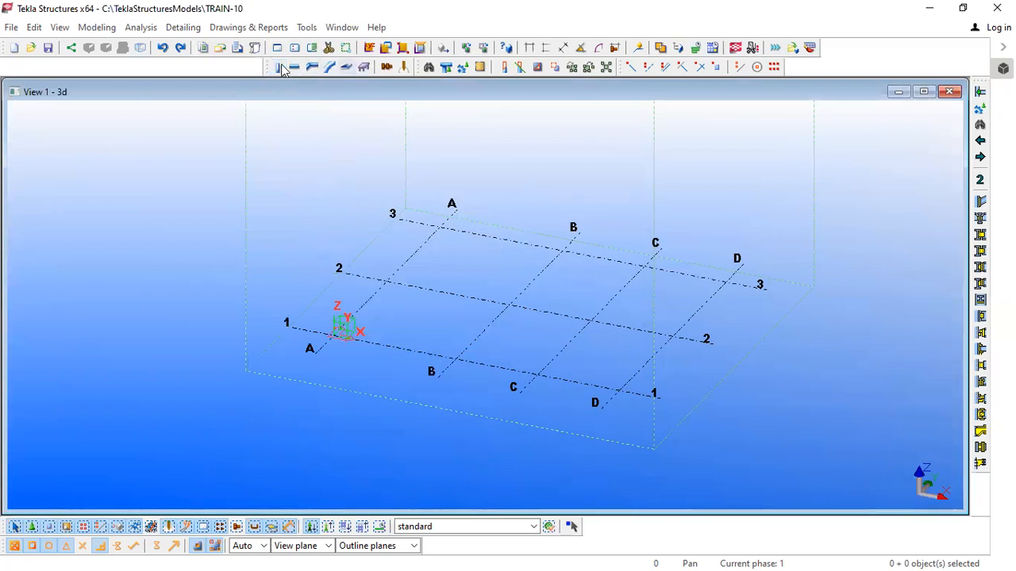
Open the steel column properties without starting the Create column command.
click(101, 30)
mouse_move(134, 318)
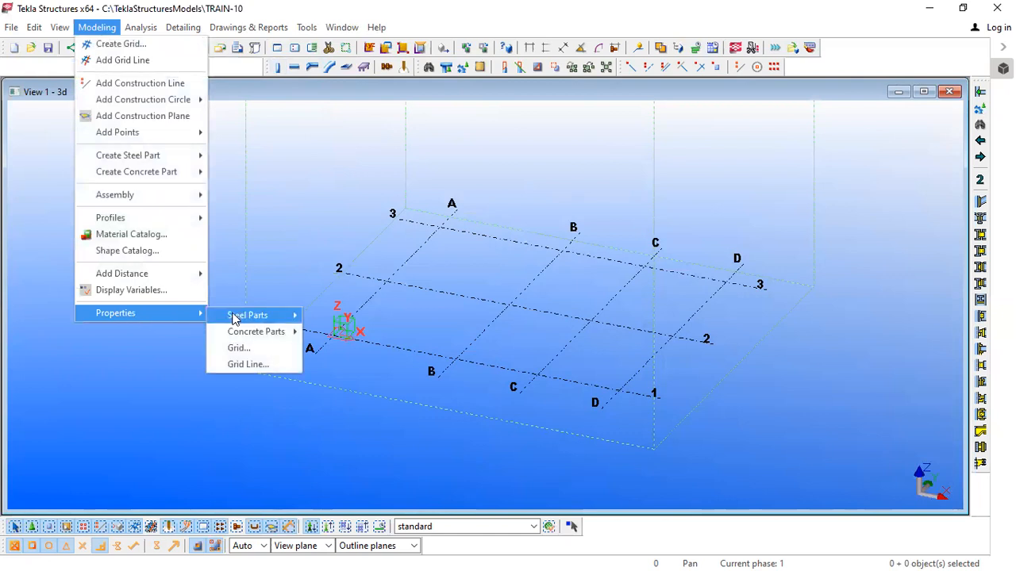
mouse_move(235, 318)
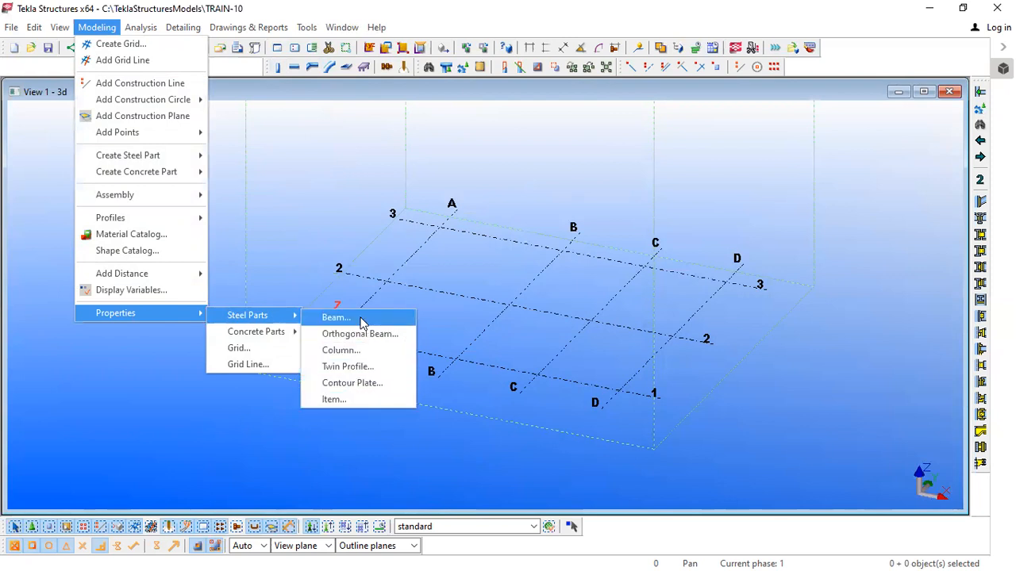
click(356, 352)
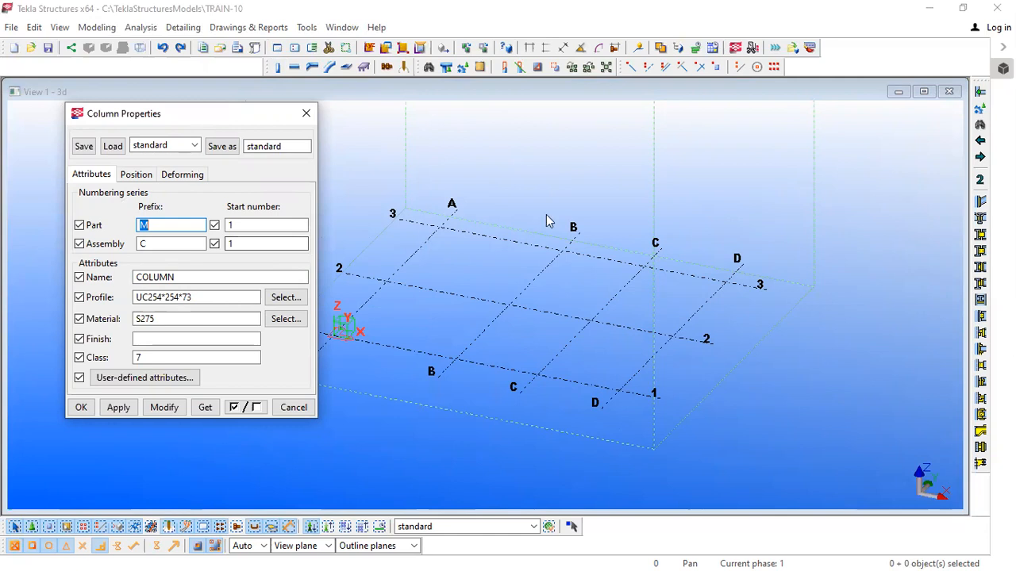
Switch to TSM-ALL.pdf in Adobe Reader to read the numbering prefix tables, then return to Tekla Structures.
ctrl+middle_drag(556, 254, 558, 256)
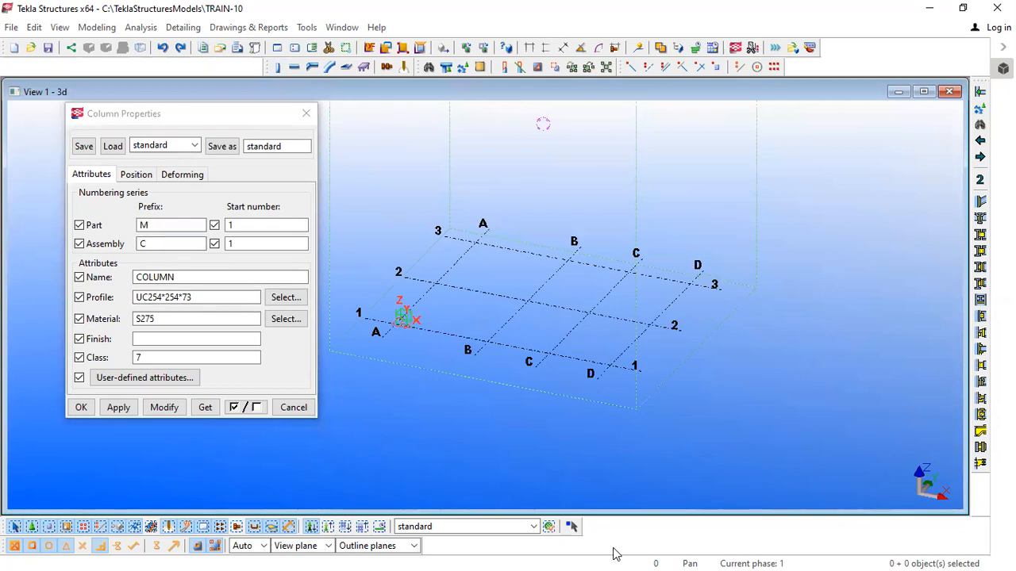
key(alt+Tab)
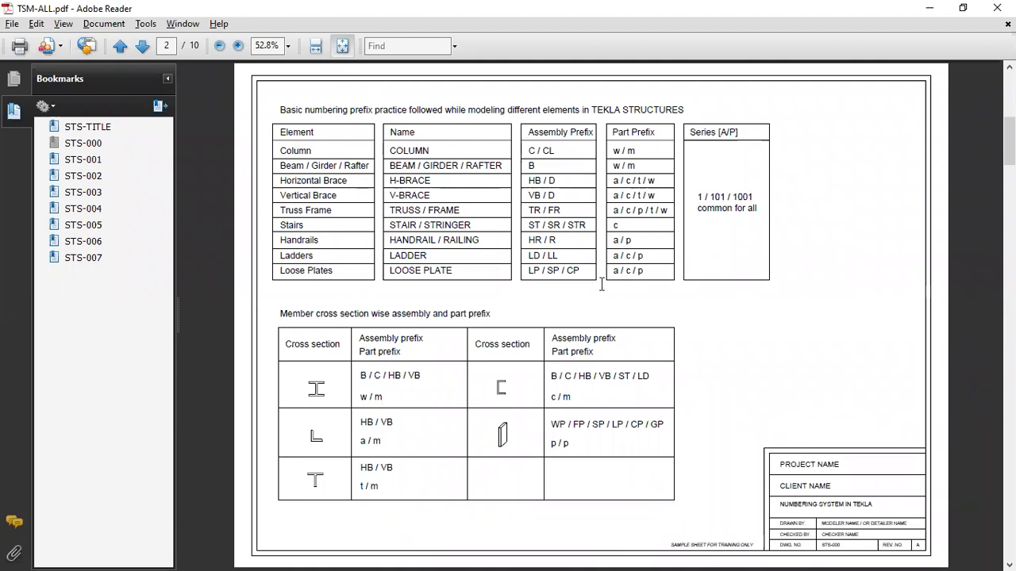
key(alt+Tab)
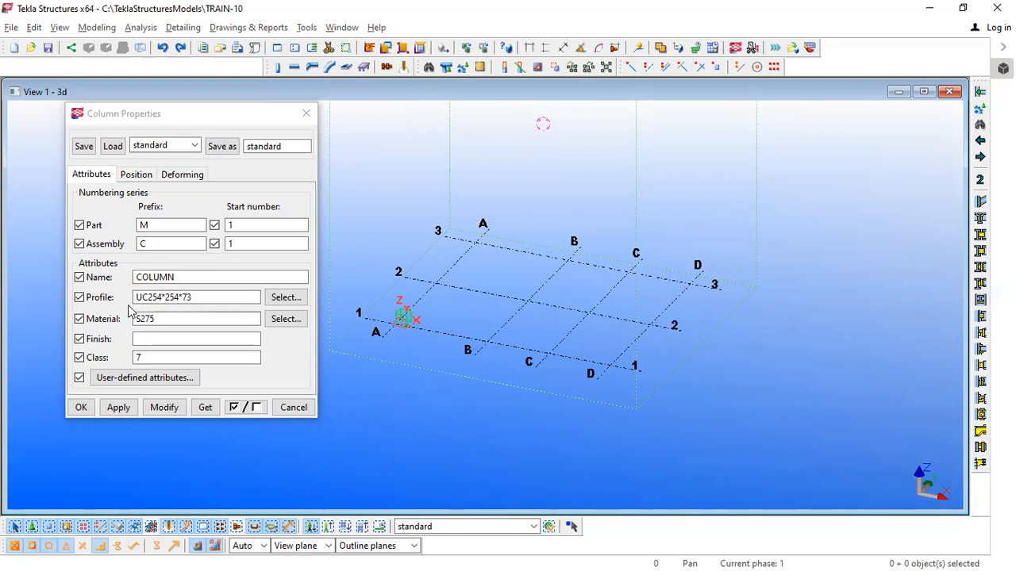
Point out the profile value in the Column Properties and open the profile catalog for it.
click(214, 297)
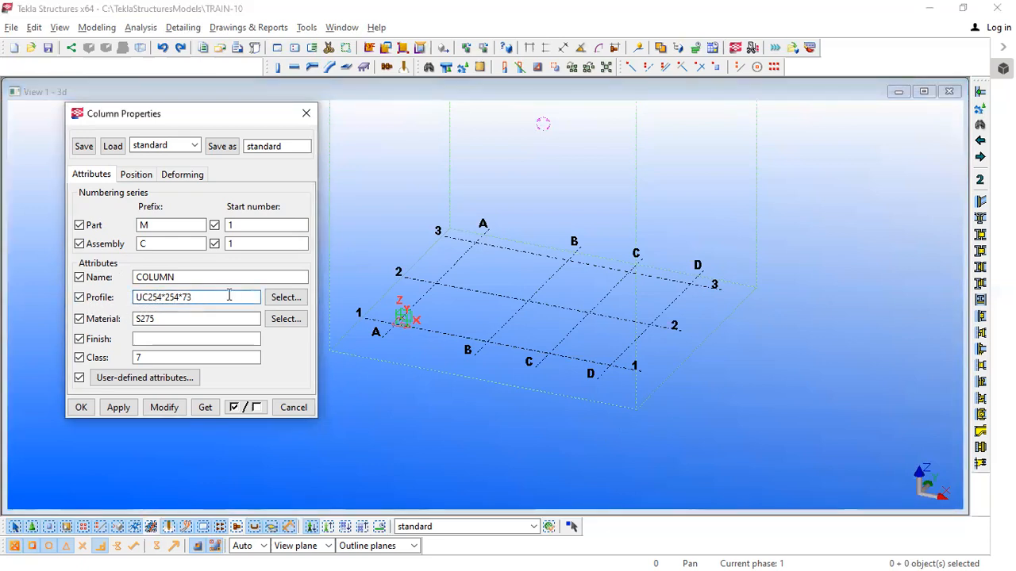
drag(230, 295, 80, 297)
click(210, 297)
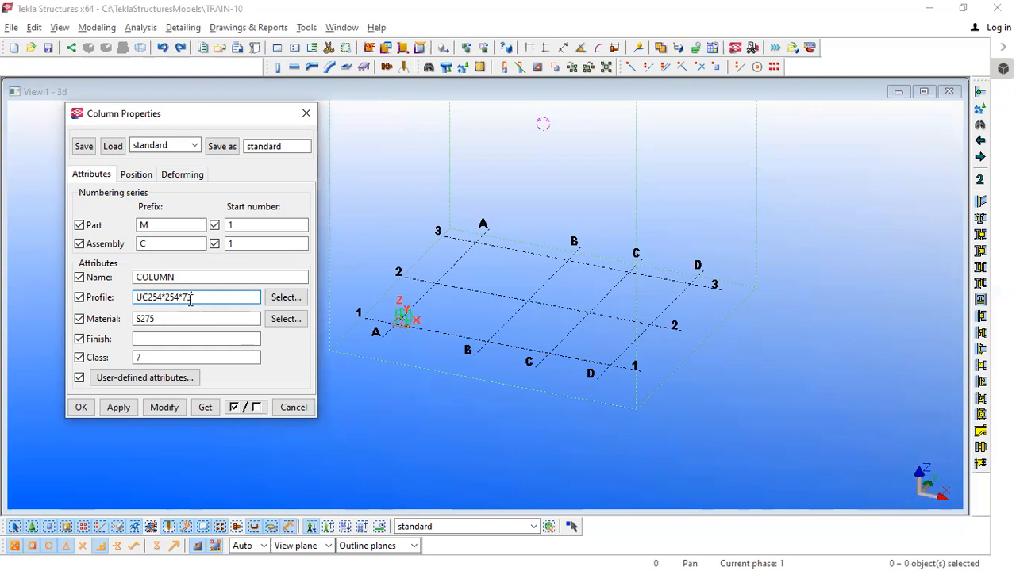
drag(214, 298, 113, 299)
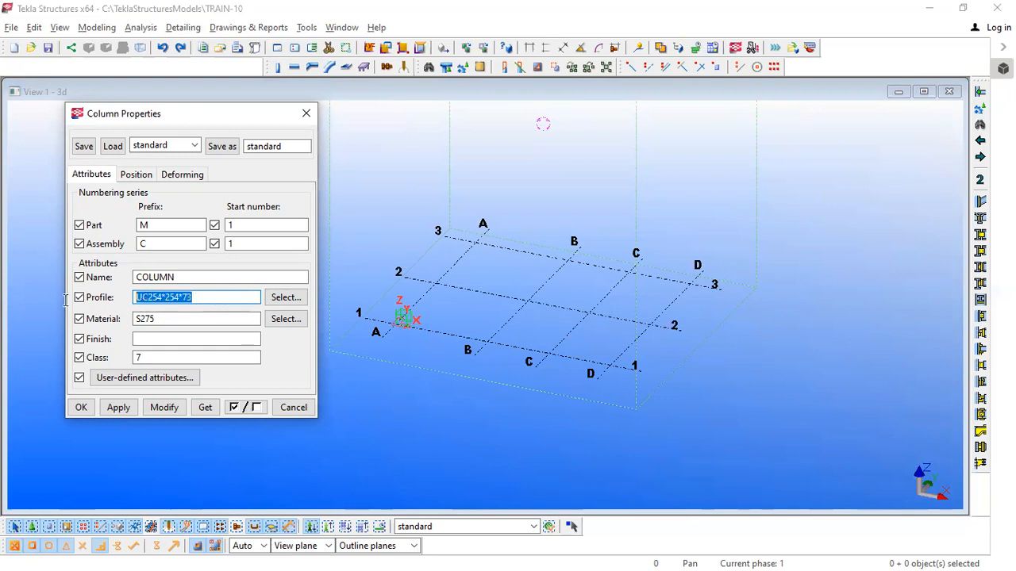
click(231, 295)
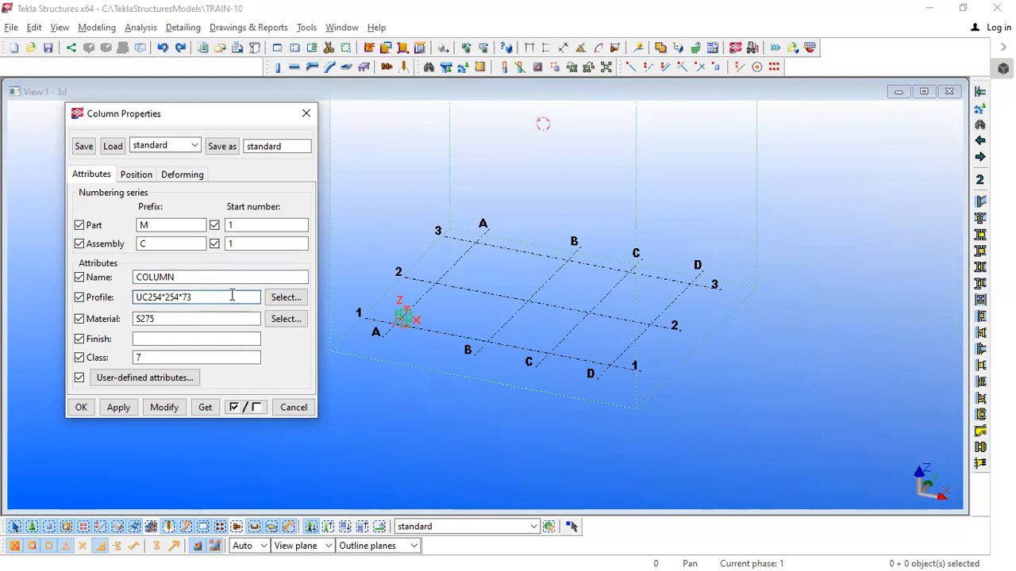
drag(232, 296, 135, 309)
drag(225, 297, 132, 306)
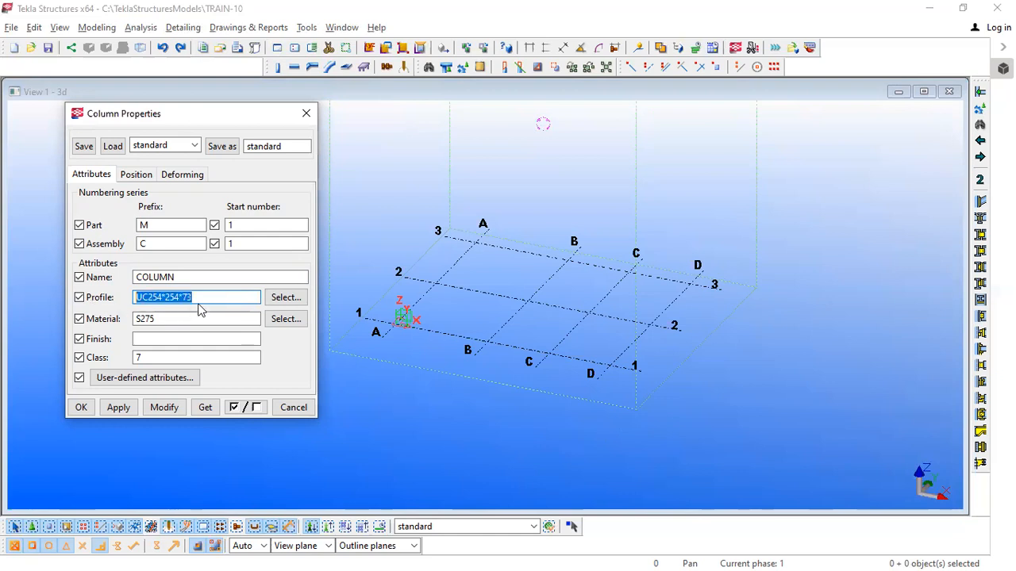
click(285, 300)
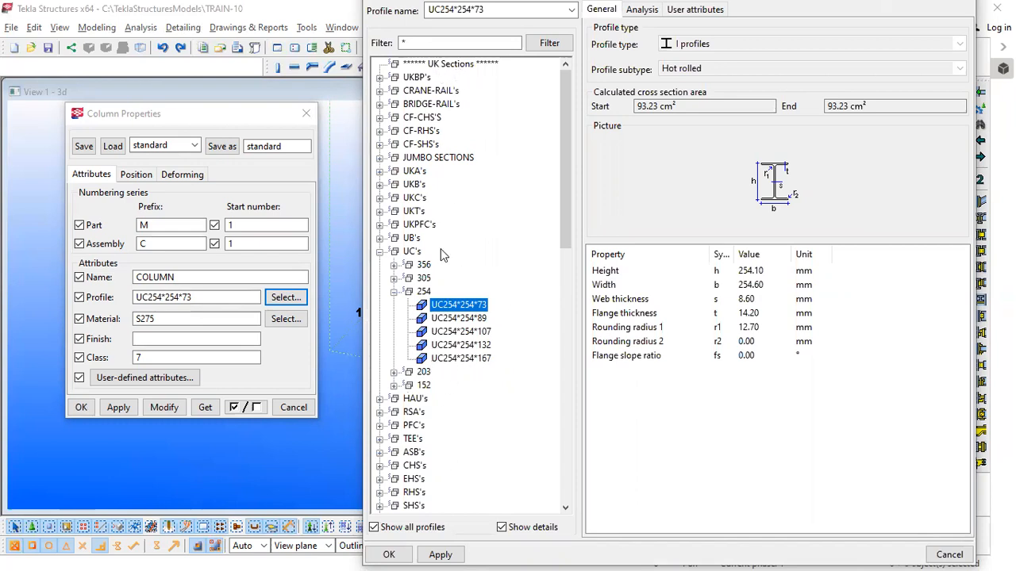
Examine the UK, European and UK cold rolled section groups in the profile catalog, returning to the UC sections.
scroll(476, 230, down, 7)
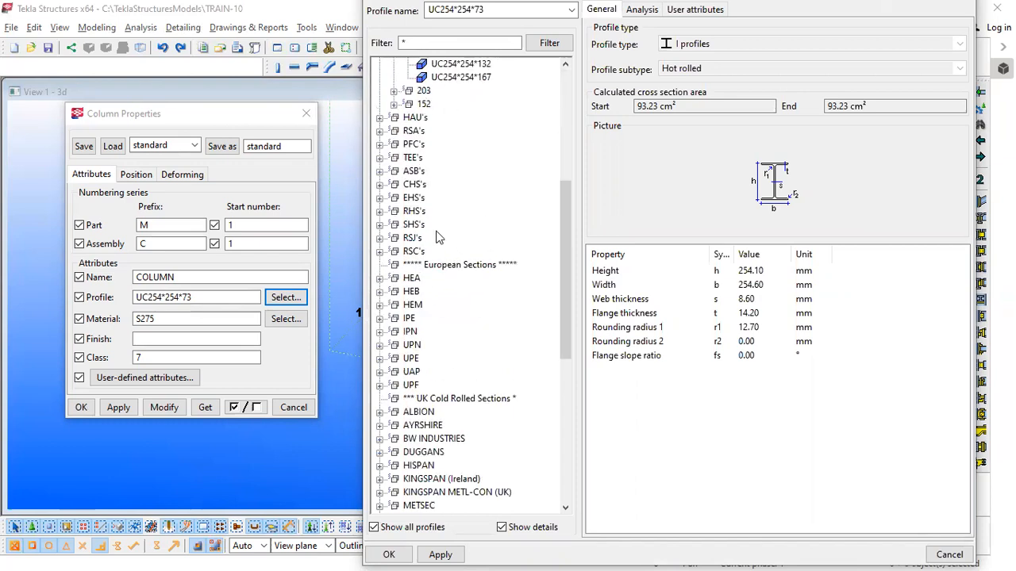
scroll(440, 238, down, 5)
scroll(429, 182, down, 4)
scroll(476, 262, up, 16)
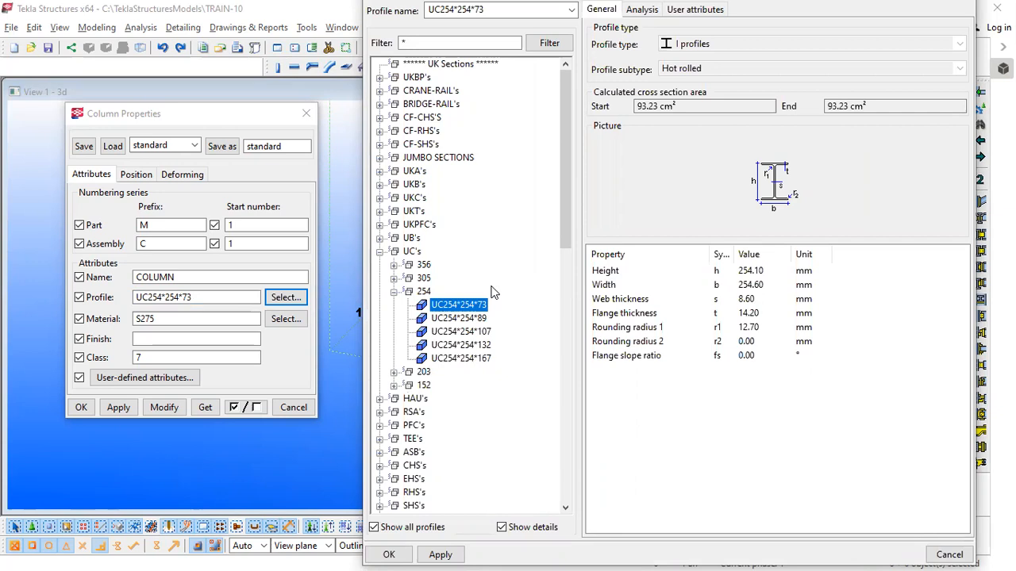
scroll(492, 293, down, 5)
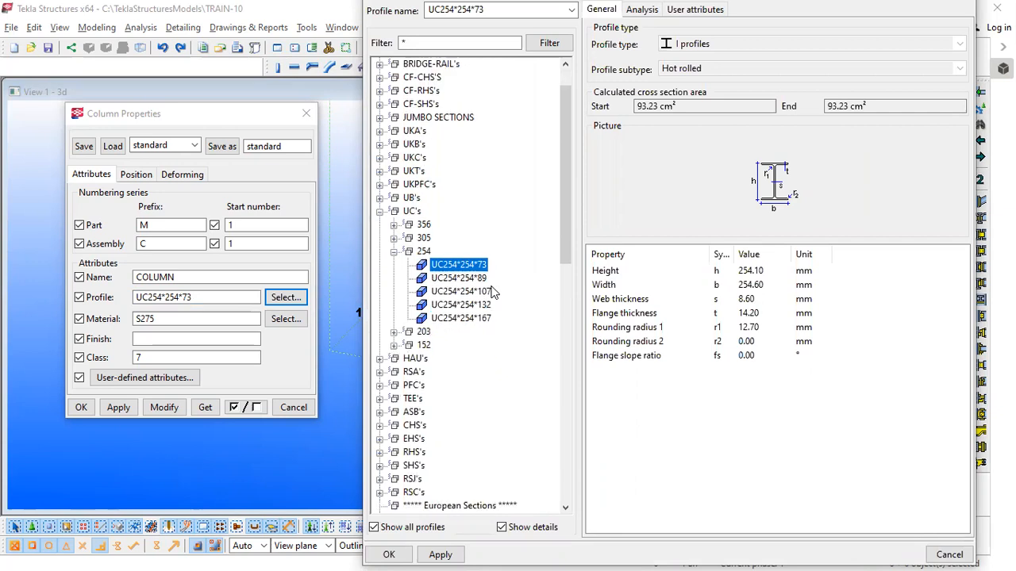
scroll(492, 294, down, 2)
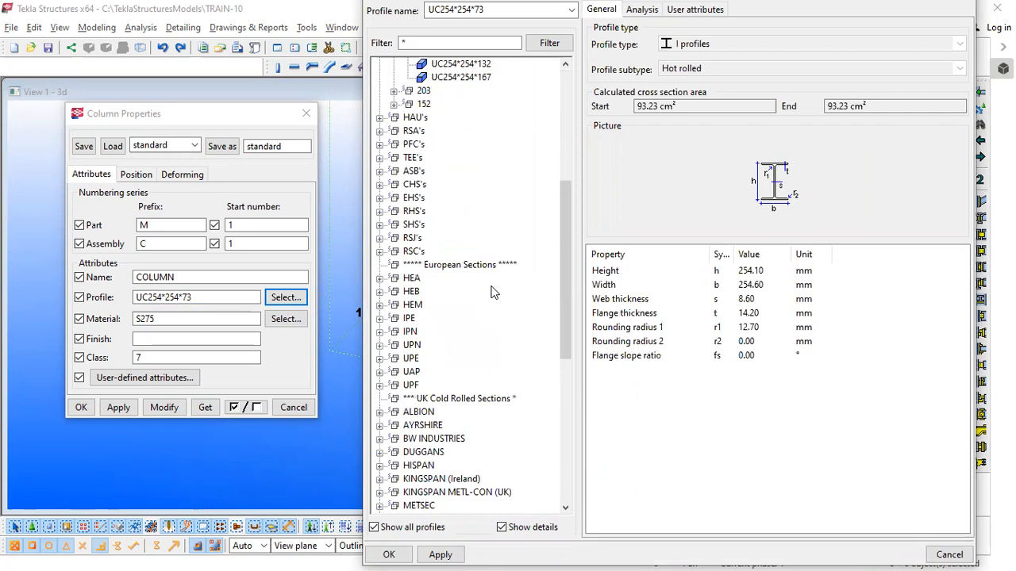
scroll(492, 293, down, 3)
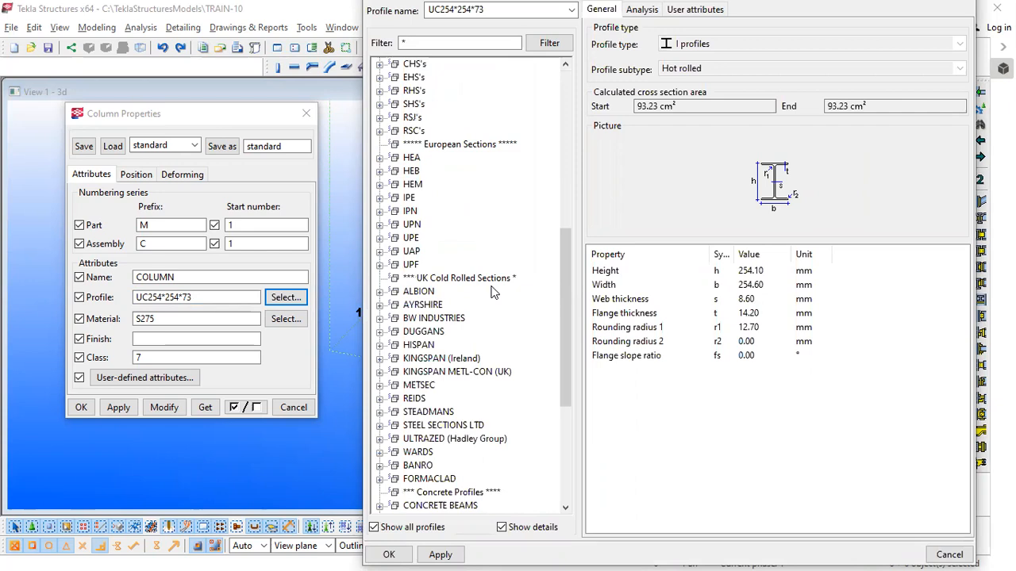
scroll(492, 294, up, 10)
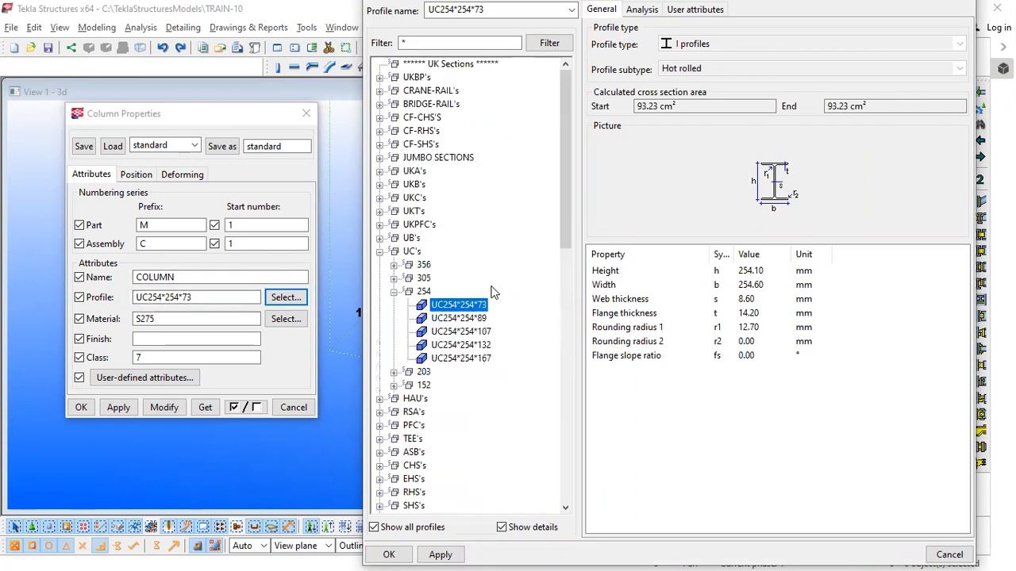
Set the column profile to UC254*254*89 from the 254 group of the UC sections and close the profile catalog.
click(476, 332)
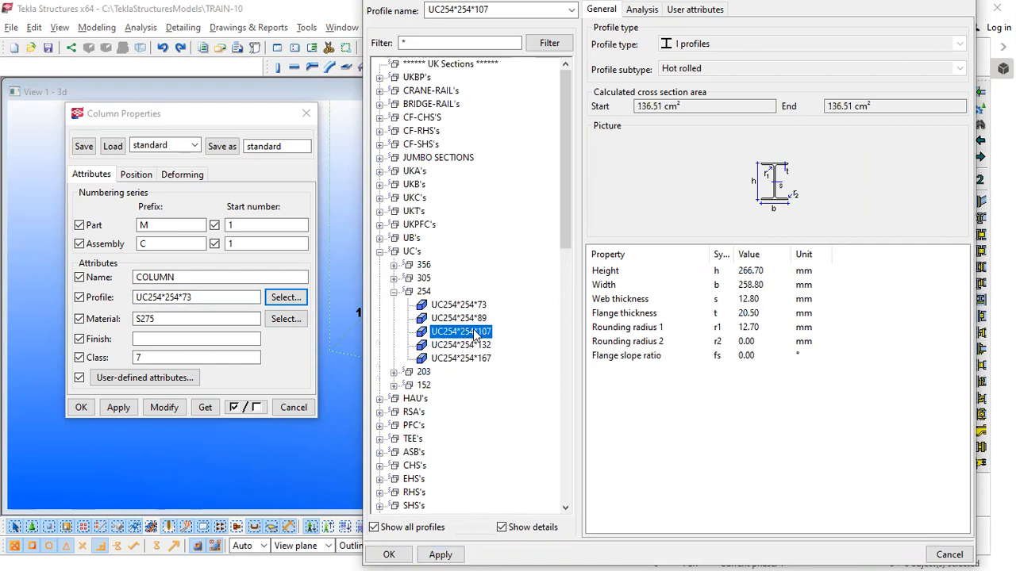
click(458, 318)
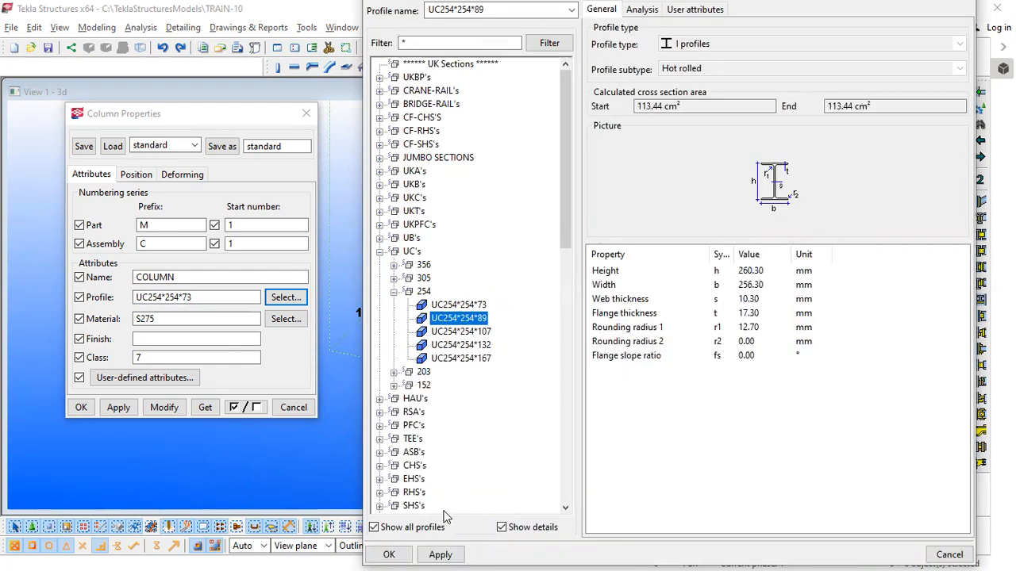
click(441, 555)
click(350, 547)
click(383, 555)
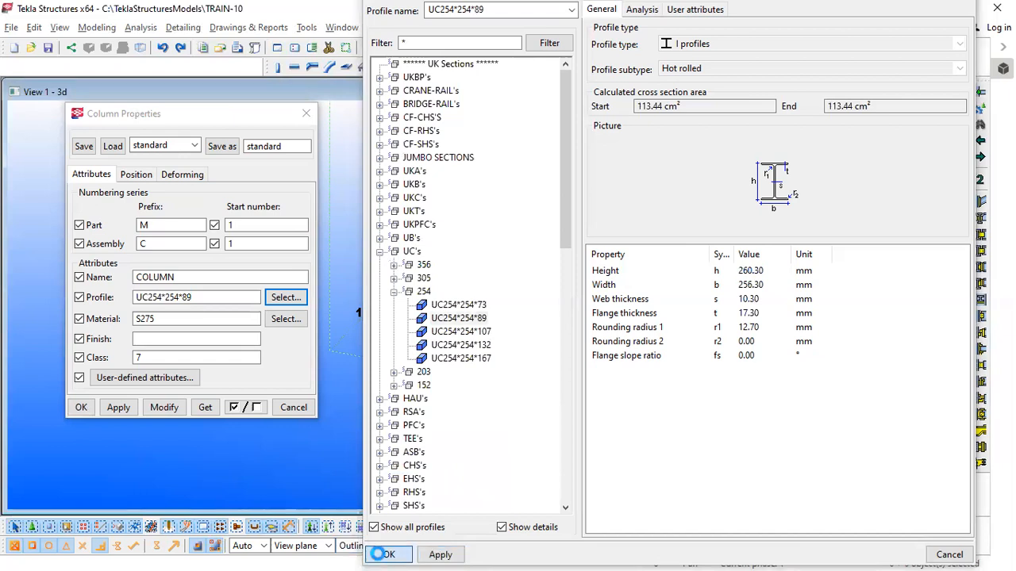
click(385, 555)
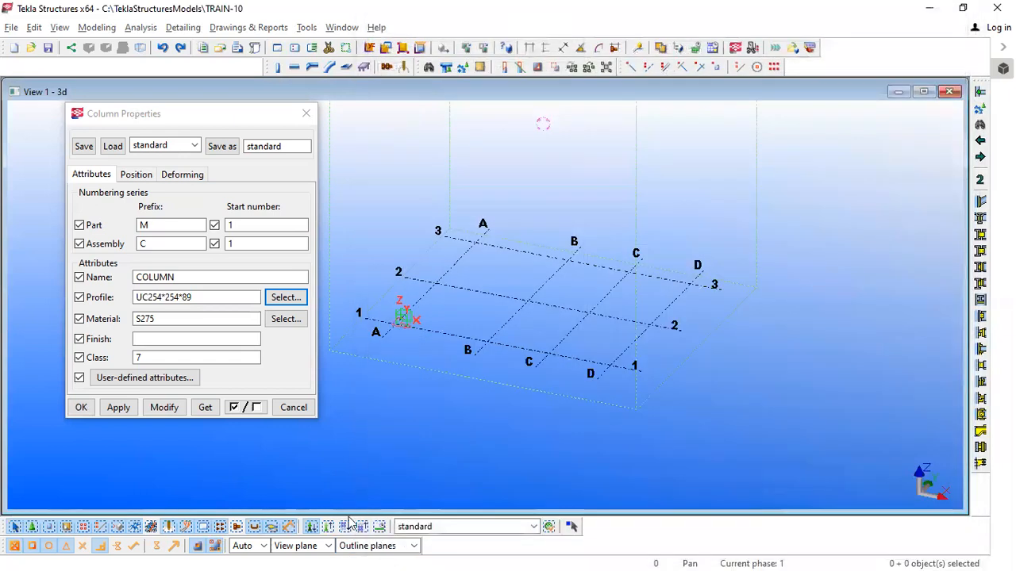
Point out the profile and material values in the Column Properties and open the material catalog.
drag(209, 297, 130, 297)
click(192, 318)
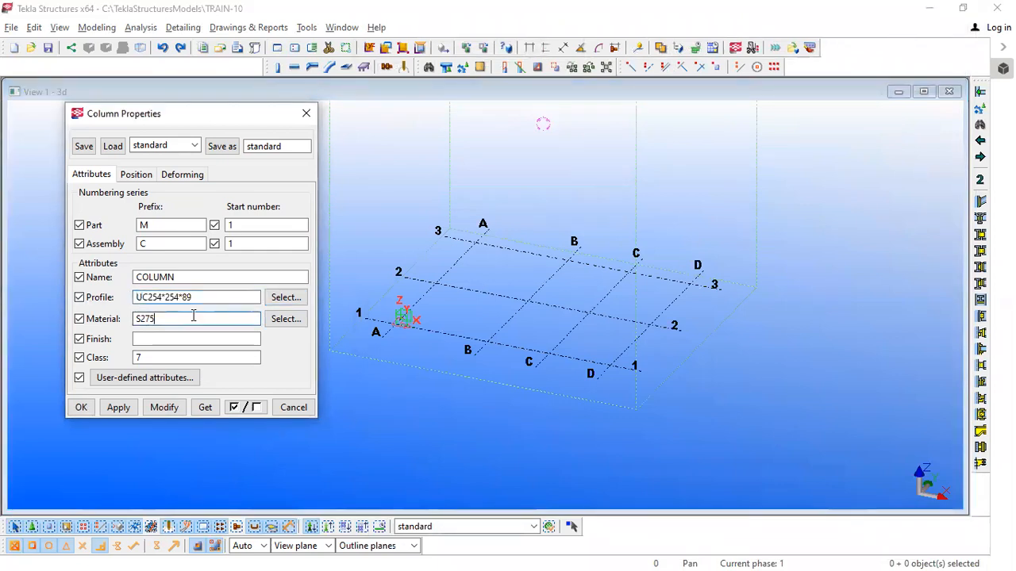
drag(208, 297, 122, 297)
click(170, 319)
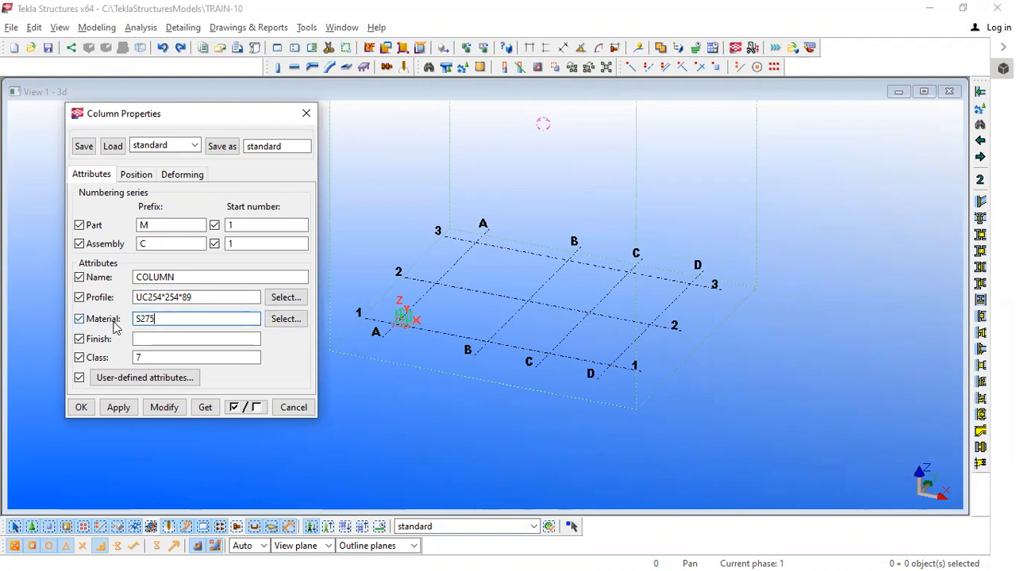
click(285, 322)
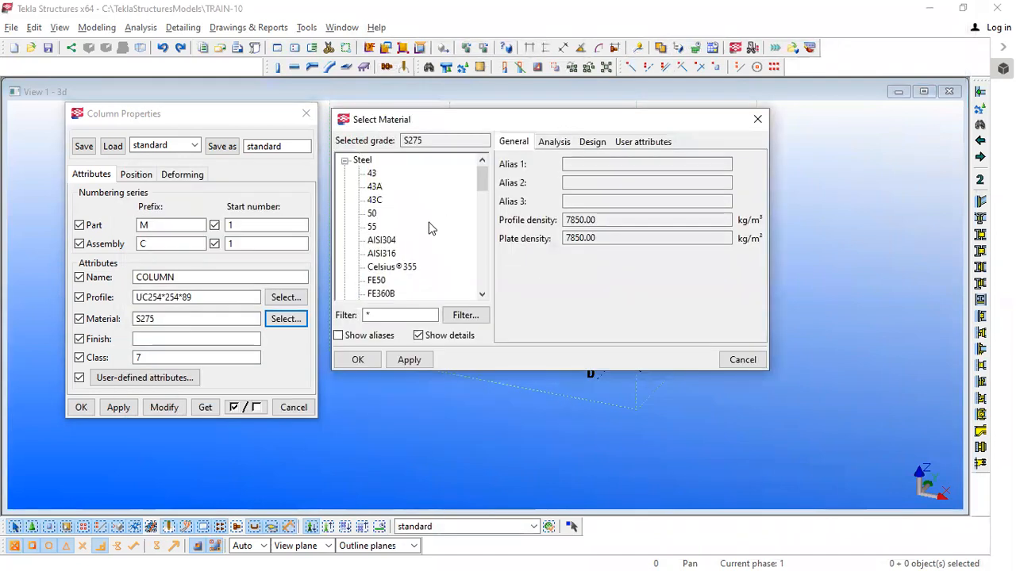
Look through the Steel and Concrete grades in the material catalog, collapsing each group after viewing it.
scroll(424, 226, down, 1)
scroll(423, 226, down, 5)
scroll(422, 230, up, 3)
scroll(420, 230, up, 10)
click(345, 161)
click(344, 174)
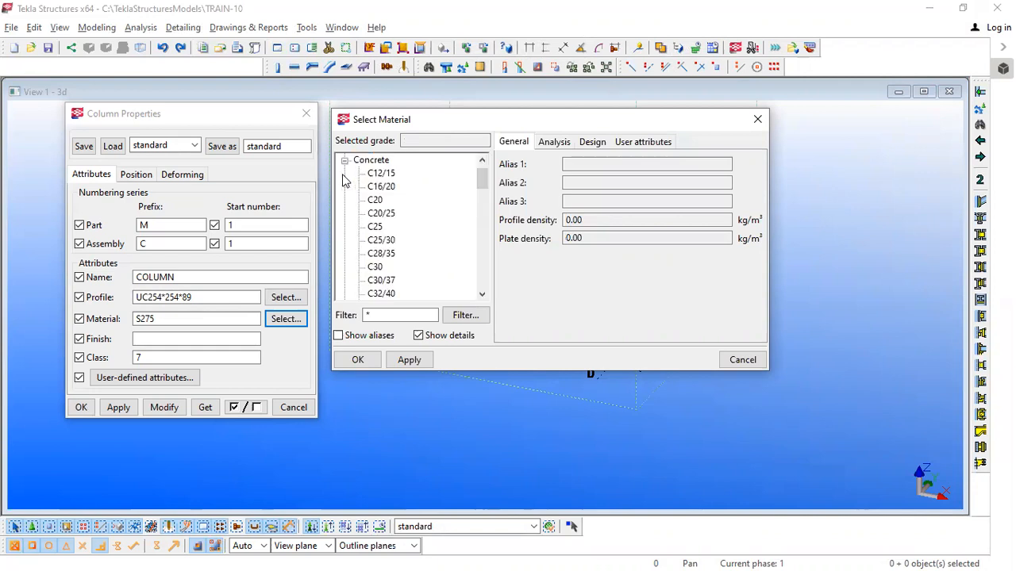
scroll(410, 231, down, 15)
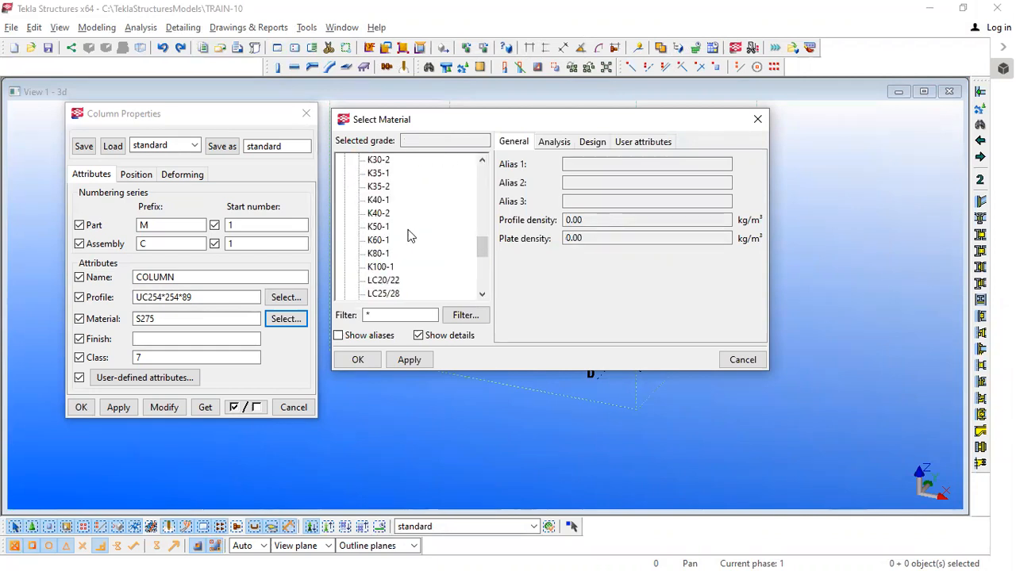
scroll(410, 238, up, 15)
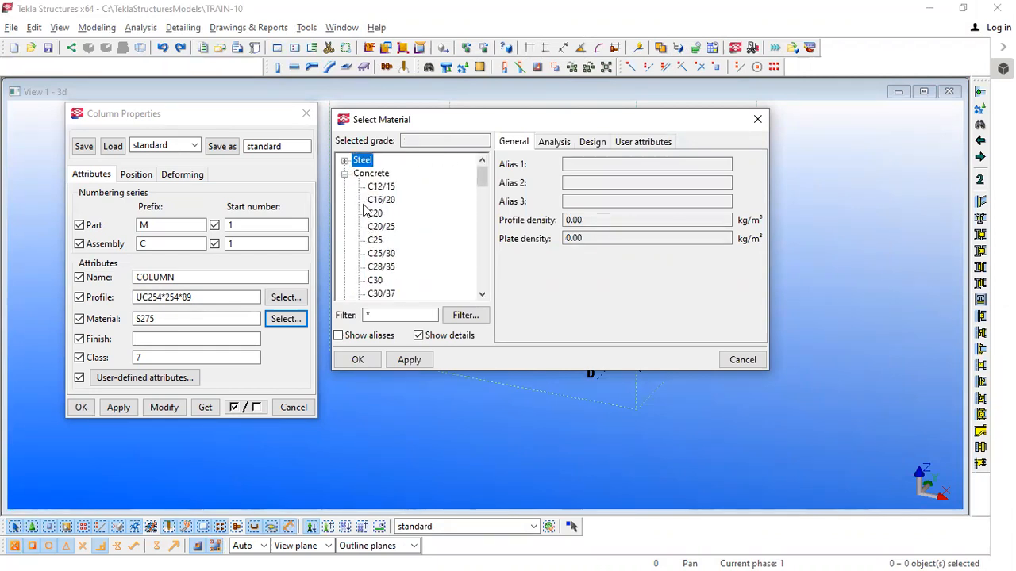
click(344, 174)
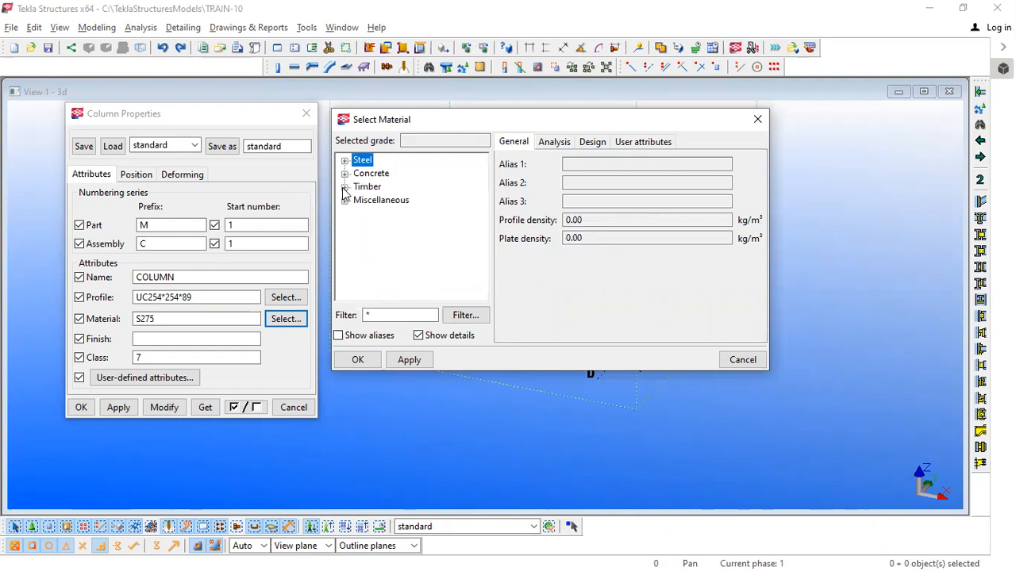
Look through the Timber and Miscellaneous materials, collapse both groups and expand the Steel grades again.
click(344, 187)
scroll(378, 222, down, 2)
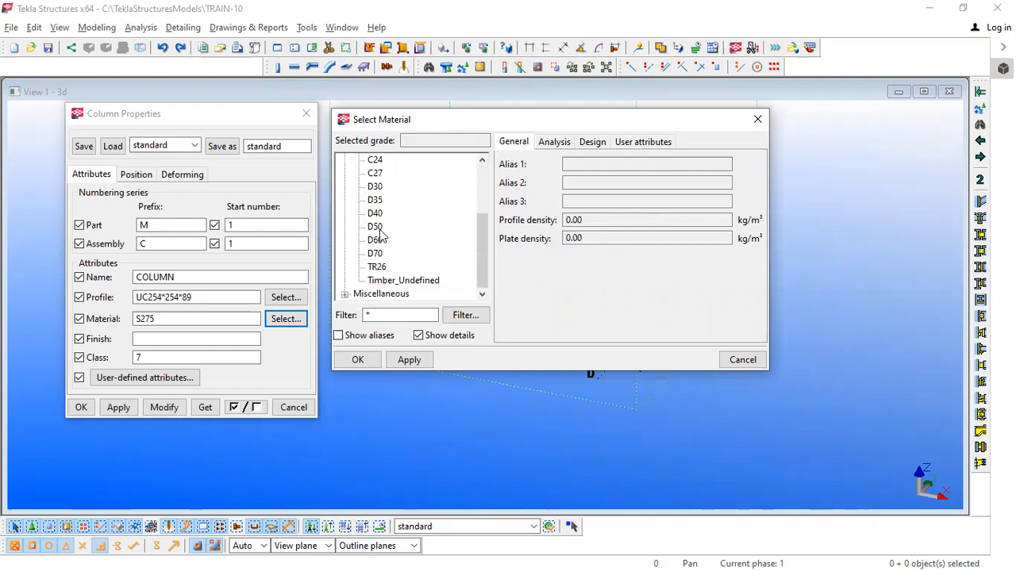
scroll(379, 234, up, 2)
click(344, 188)
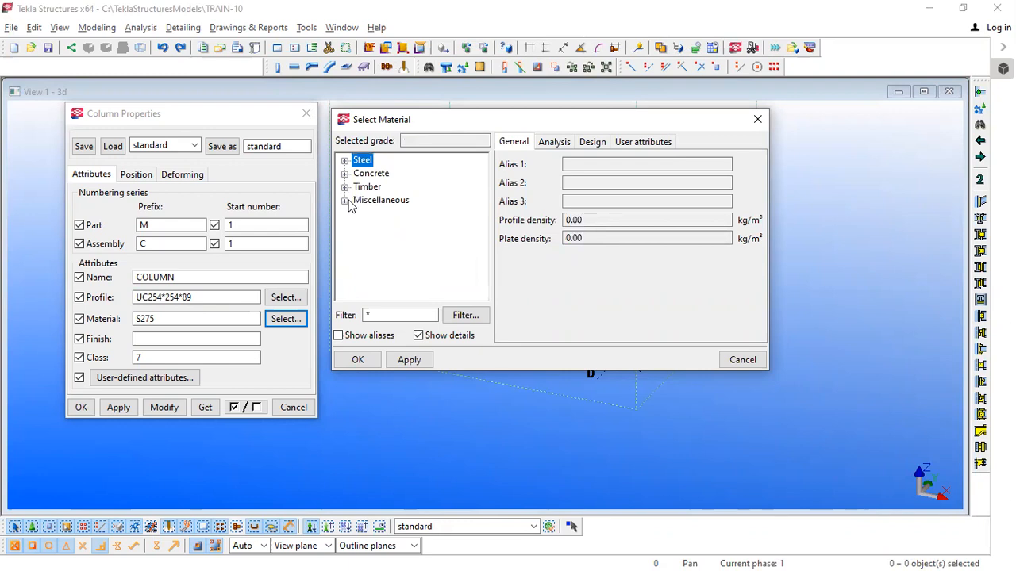
click(344, 201)
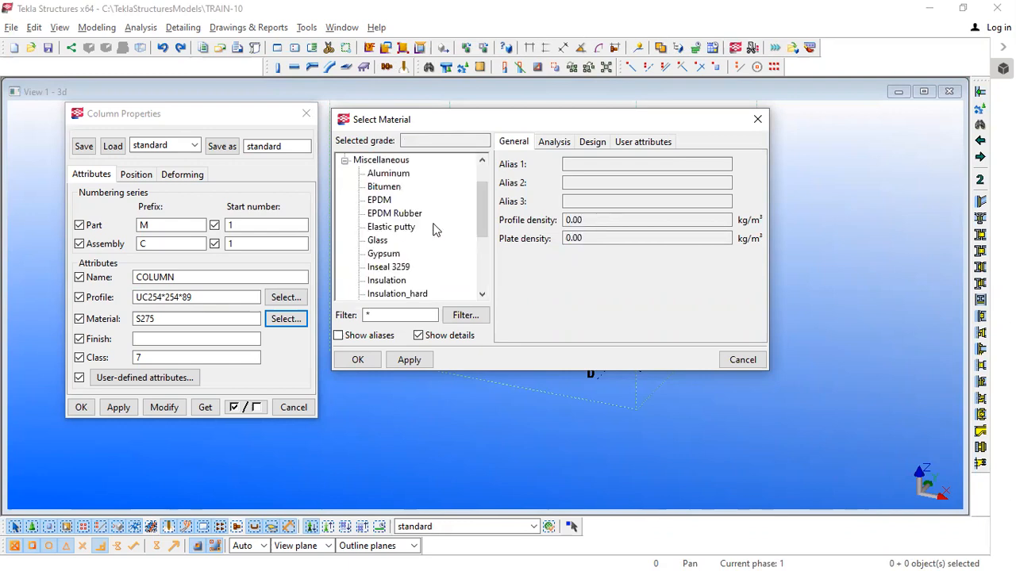
scroll(422, 270, down, 3)
scroll(422, 270, down, 1)
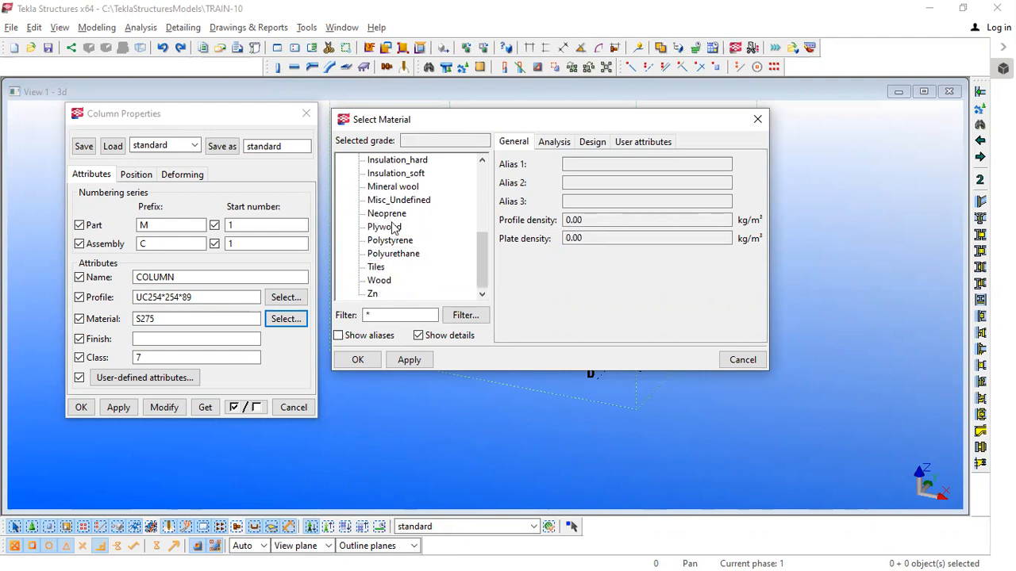
scroll(396, 229, up, 5)
click(346, 203)
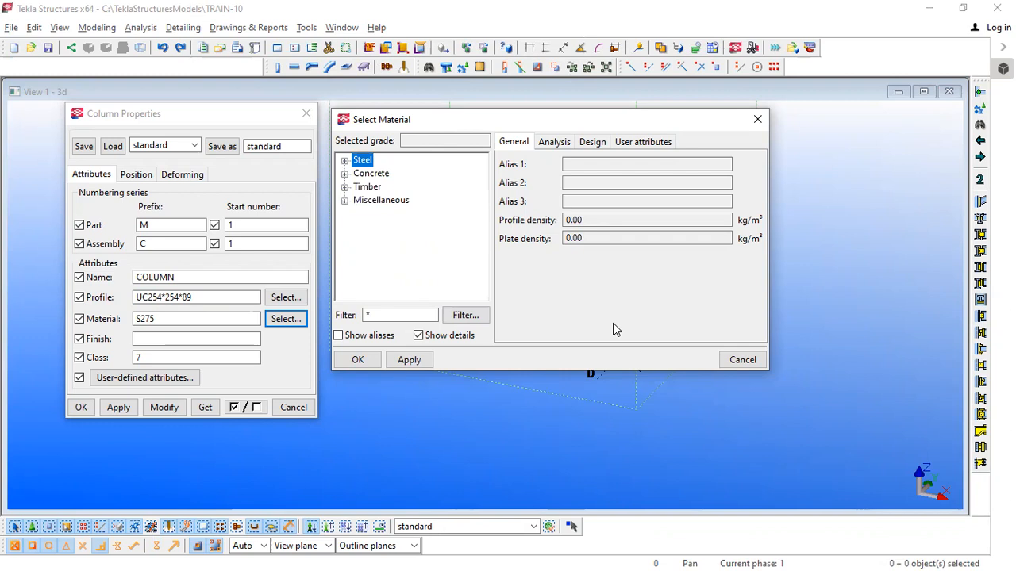
click(345, 160)
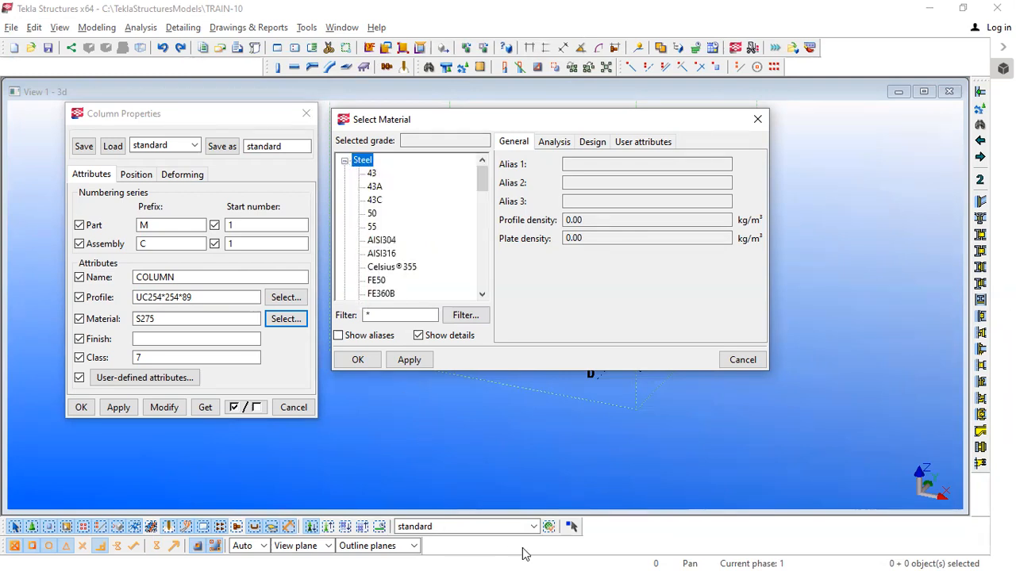
Switch to TSM-ALL.pdf in Adobe Reader and read the steel and bolt grades in the general notes of sheet STS-001.
key(alt+Tab)
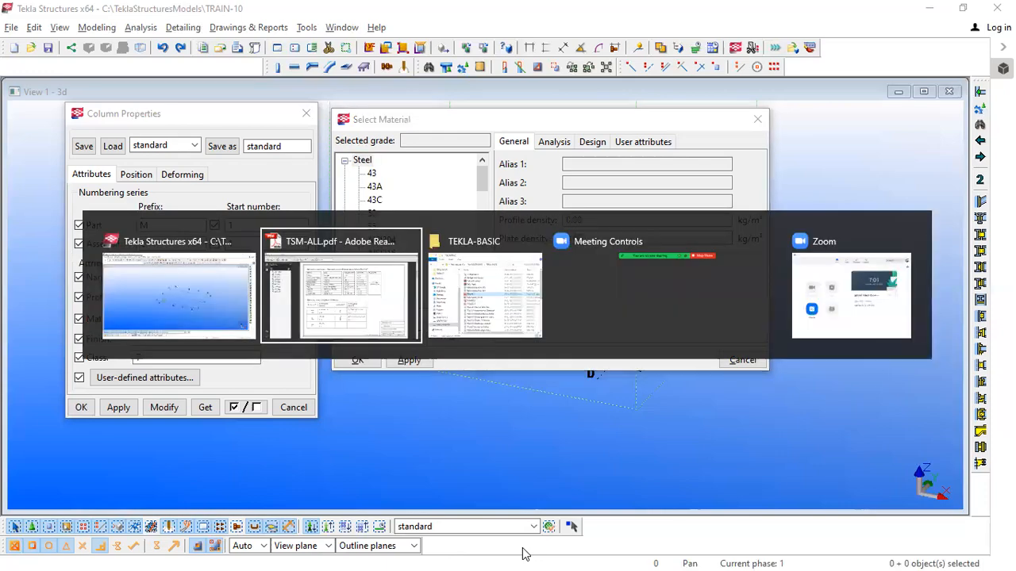
scroll(544, 410, down, 3)
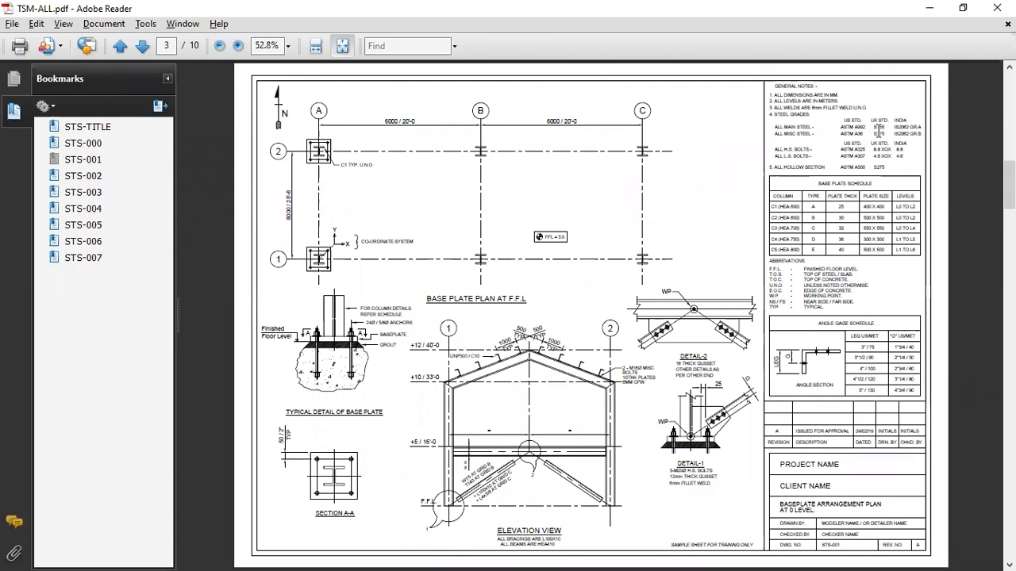
ctrl+scroll(879, 131, up, 4)
middle_drag(877, 135, 887, 137)
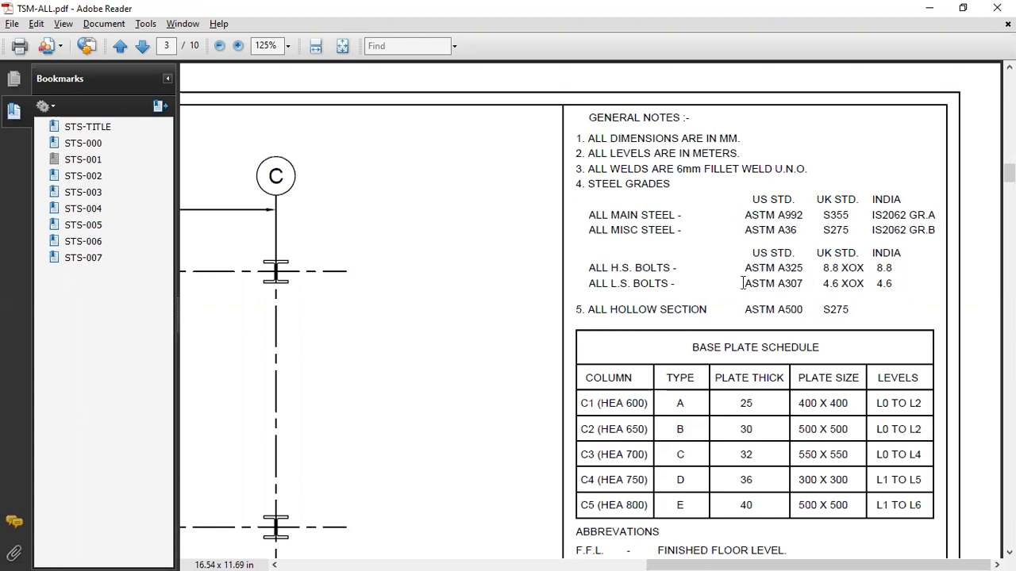
scroll(684, 254, down, 1)
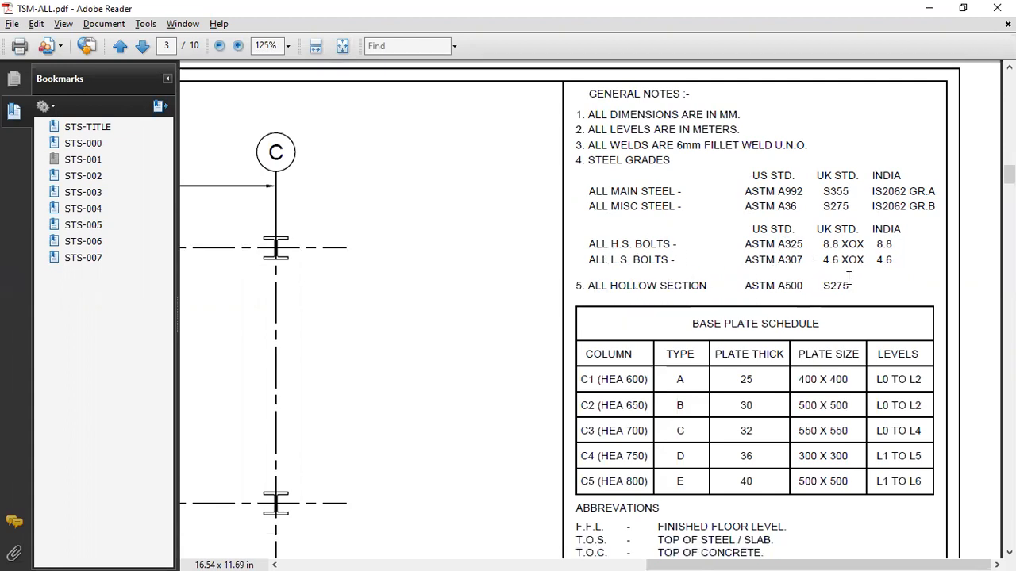
scroll(849, 262, down, 2)
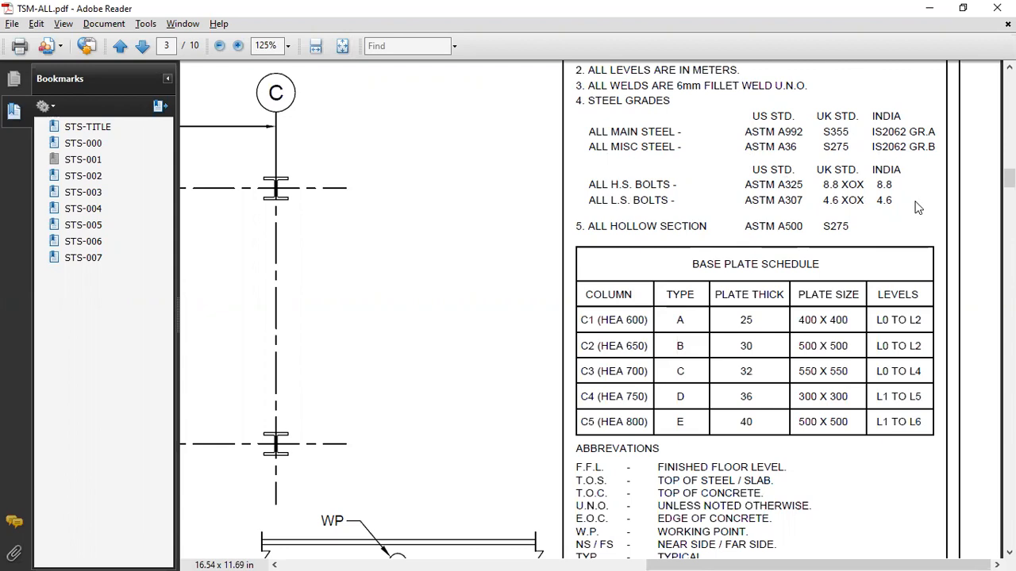
scroll(919, 208, down, 1)
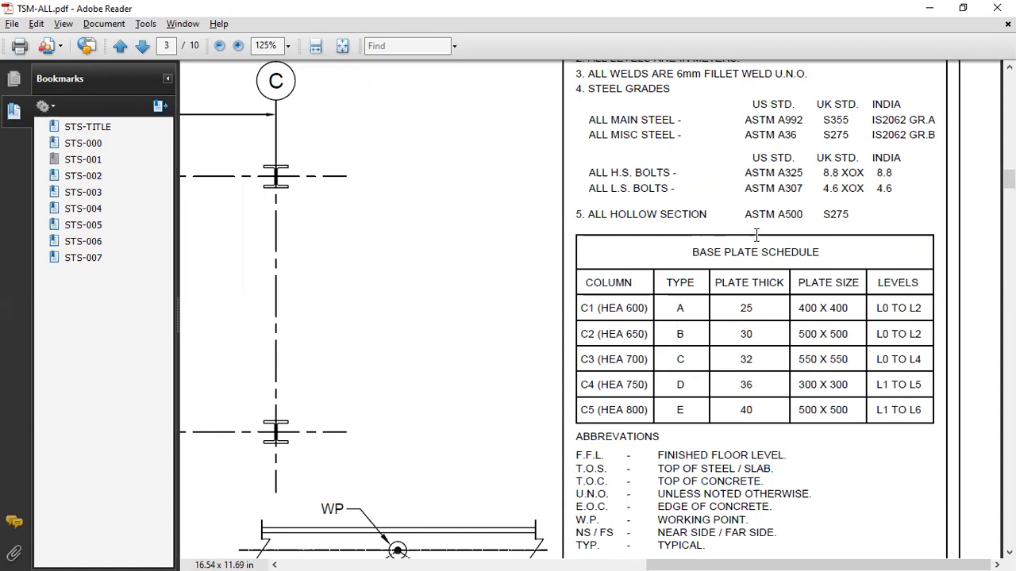
Examine the base plate schedule and abbreviations below the general notes, rechecking the steel grades for each standard.
scroll(762, 230, down, 3)
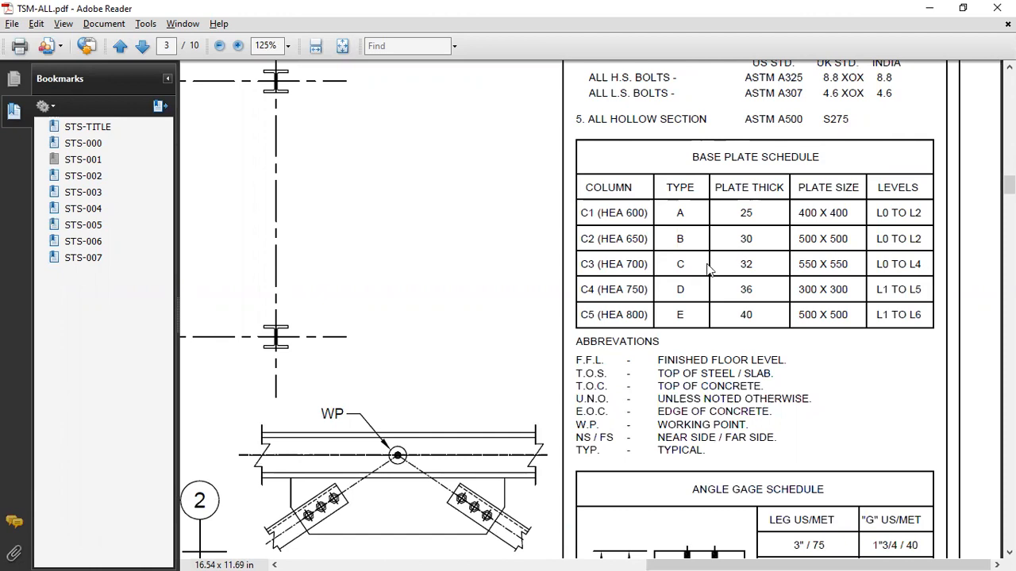
scroll(714, 214, up, 3)
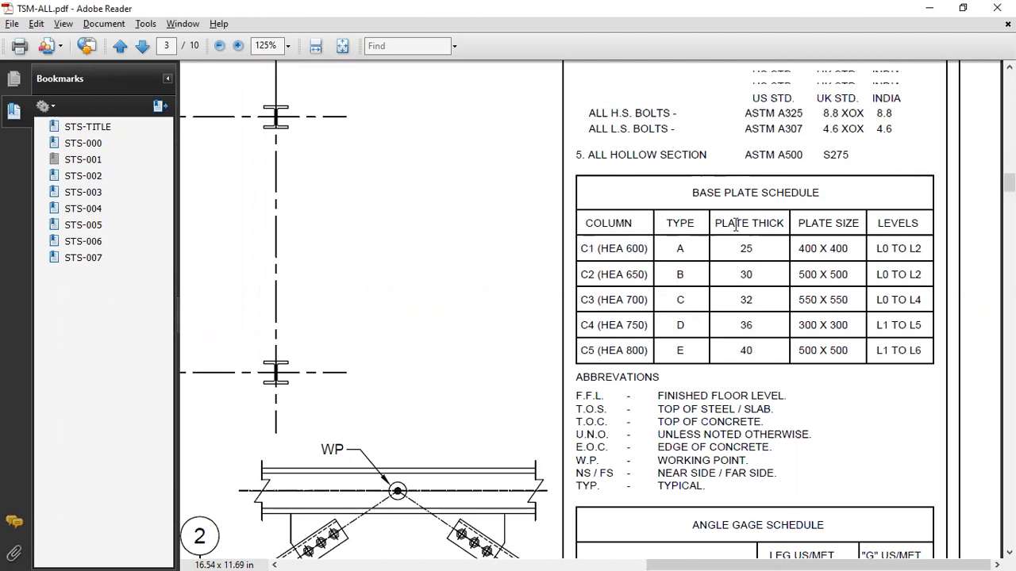
scroll(736, 225, up, 5)
scroll(736, 226, down, 5)
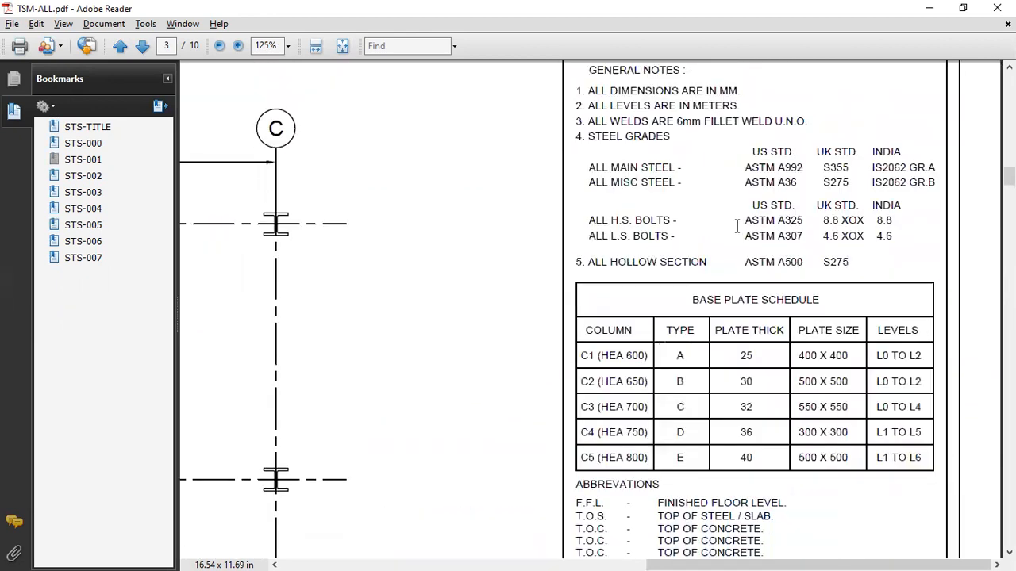
scroll(736, 230, down, 3)
scroll(735, 230, up, 3)
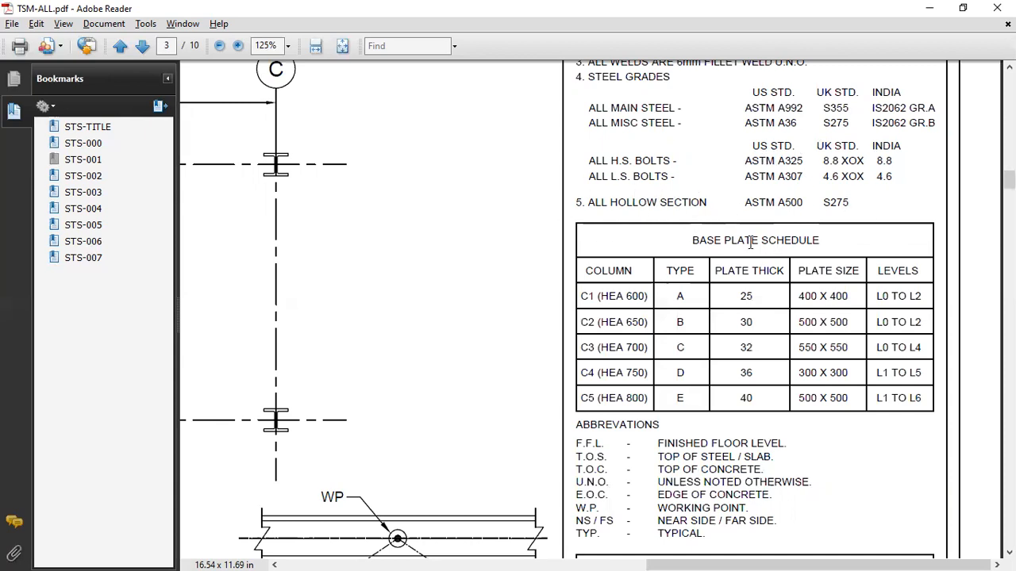
scroll(750, 243, down, 1)
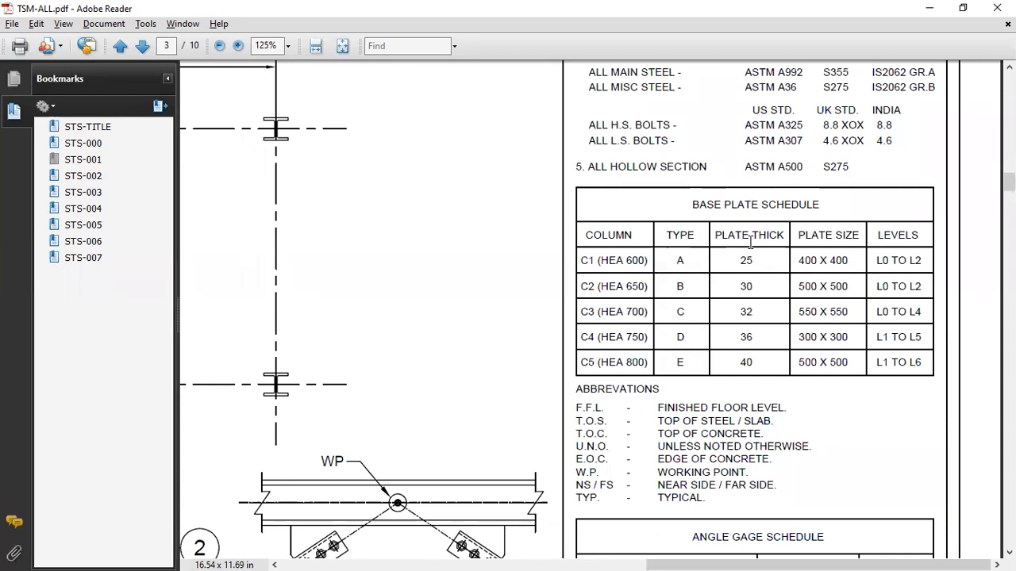
scroll(750, 243, down, 1)
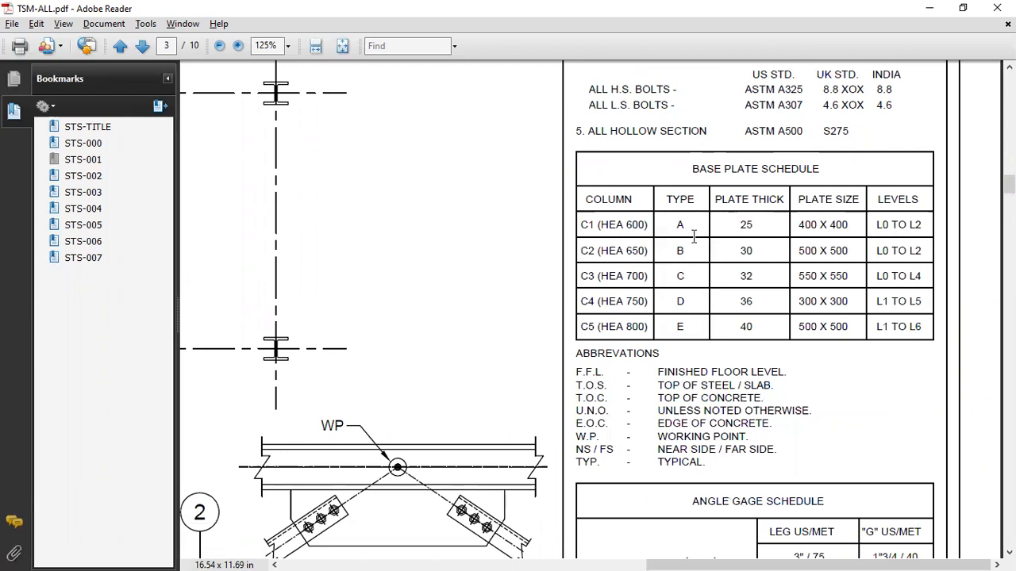
Examine the abbreviations, angle gage schedule and revision block below the base plate schedule, rechecking the general notes of sheet STS-001.
scroll(693, 235, down, 3)
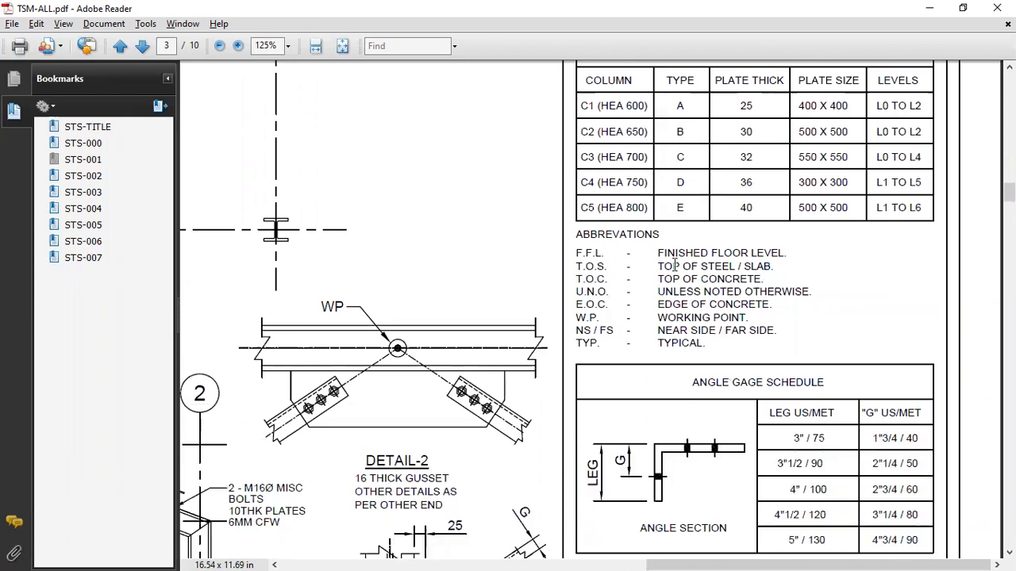
scroll(744, 270, down, 3)
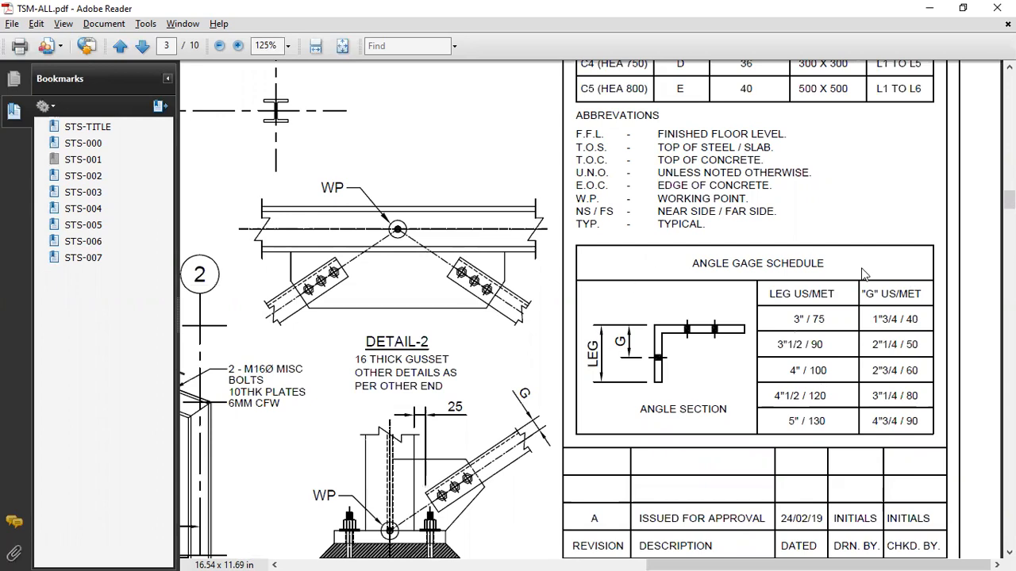
scroll(809, 341, up, 6)
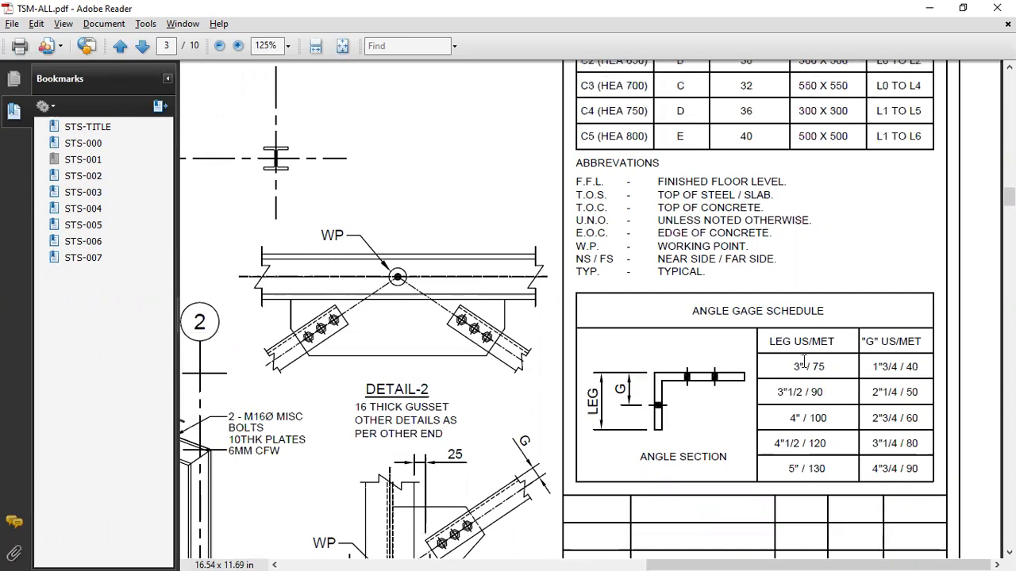
middle_drag(807, 336, 787, 310)
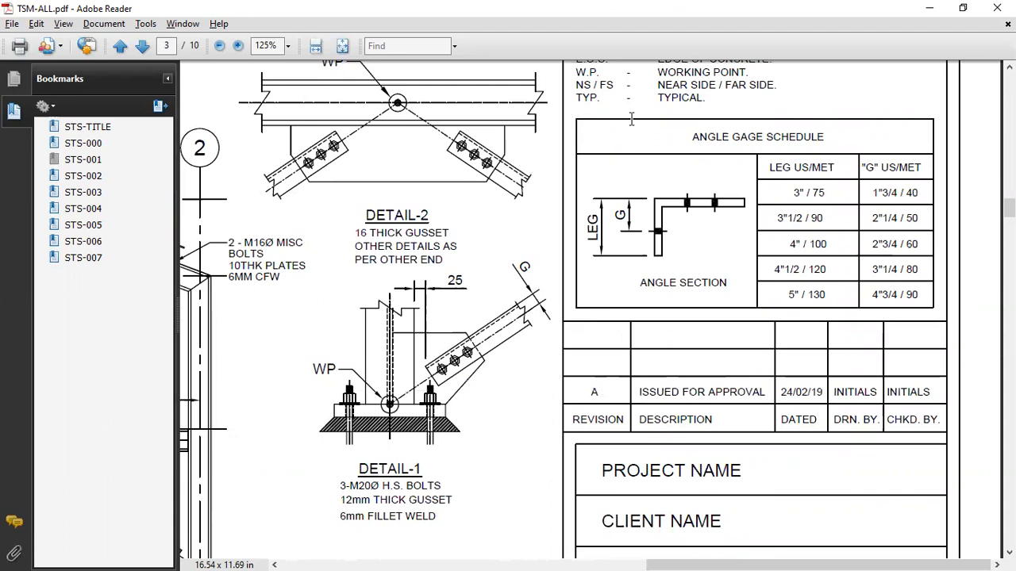
scroll(737, 253, up, 10)
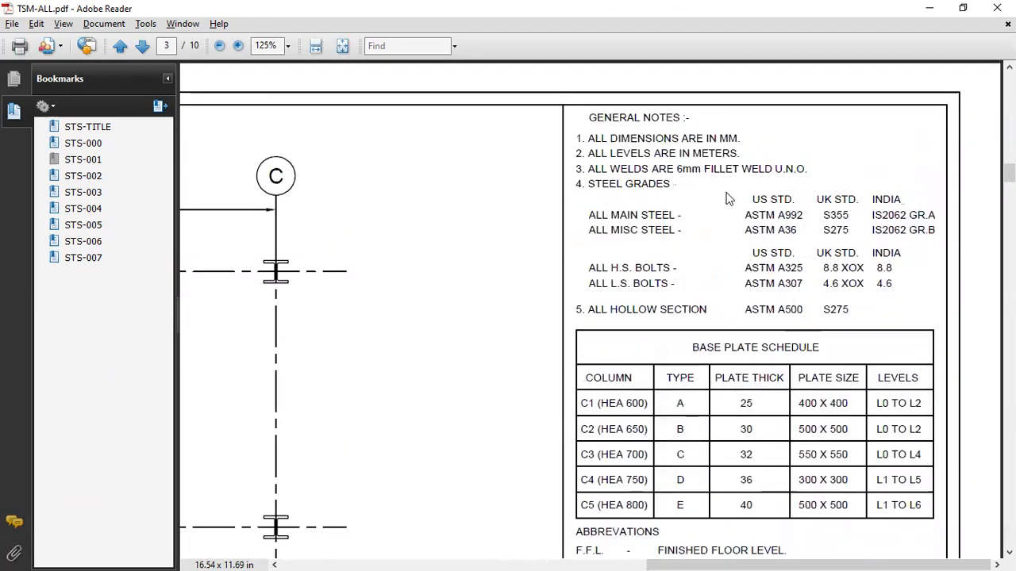
scroll(720, 238, down, 4)
scroll(719, 242, down, 4)
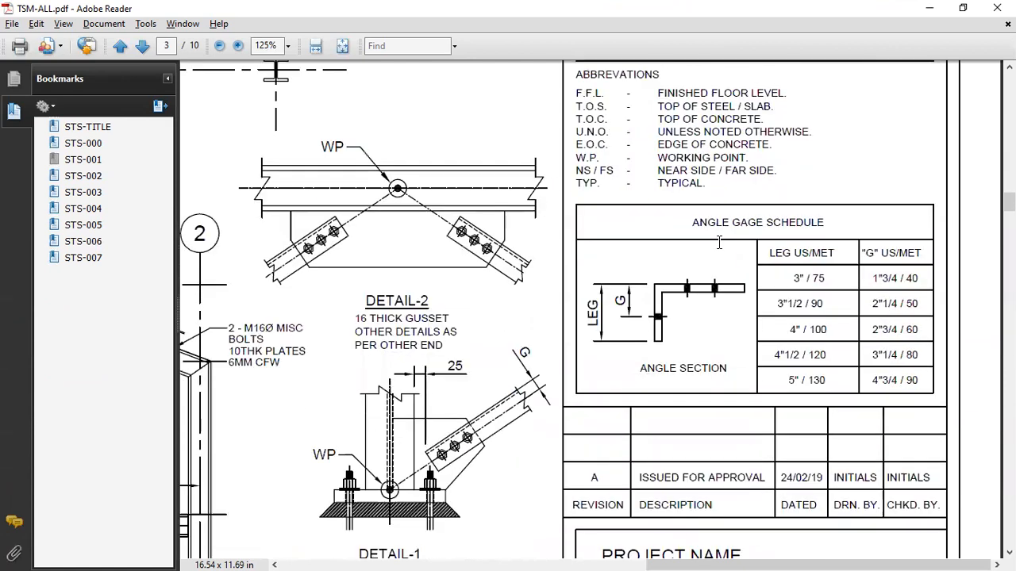
scroll(719, 242, down, 3)
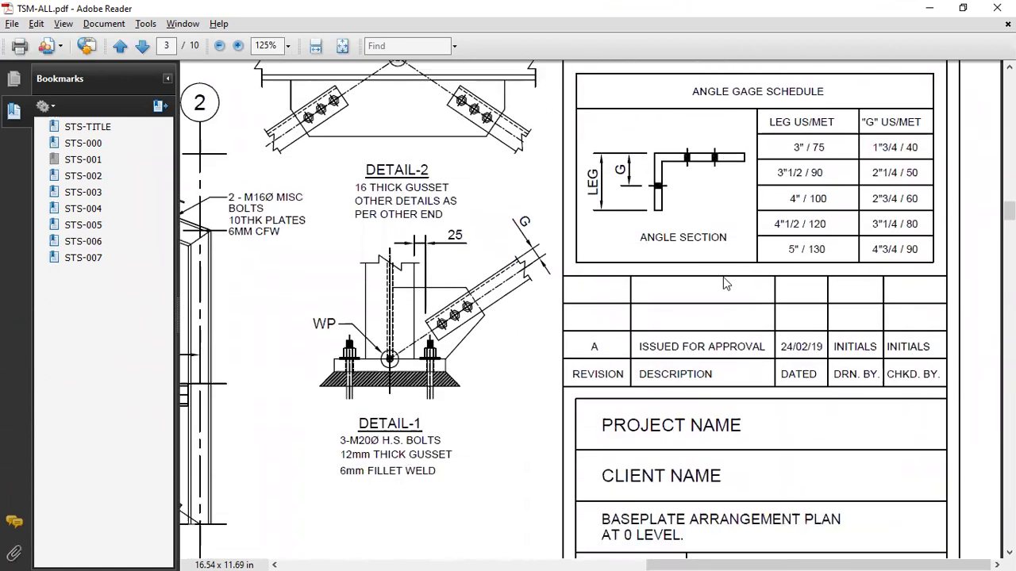
scroll(752, 232, up, 1)
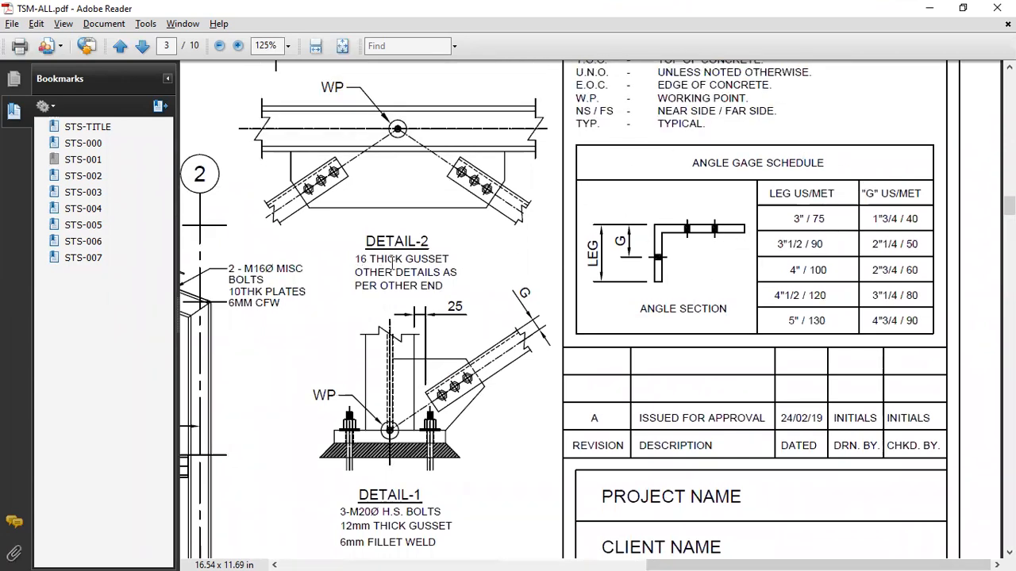
Examine the gusset connections in Detail-1 and Detail-2, the elevation view and the base plate plan on the sheet.
scroll(446, 270, left, 2)
scroll(446, 270, down, 1)
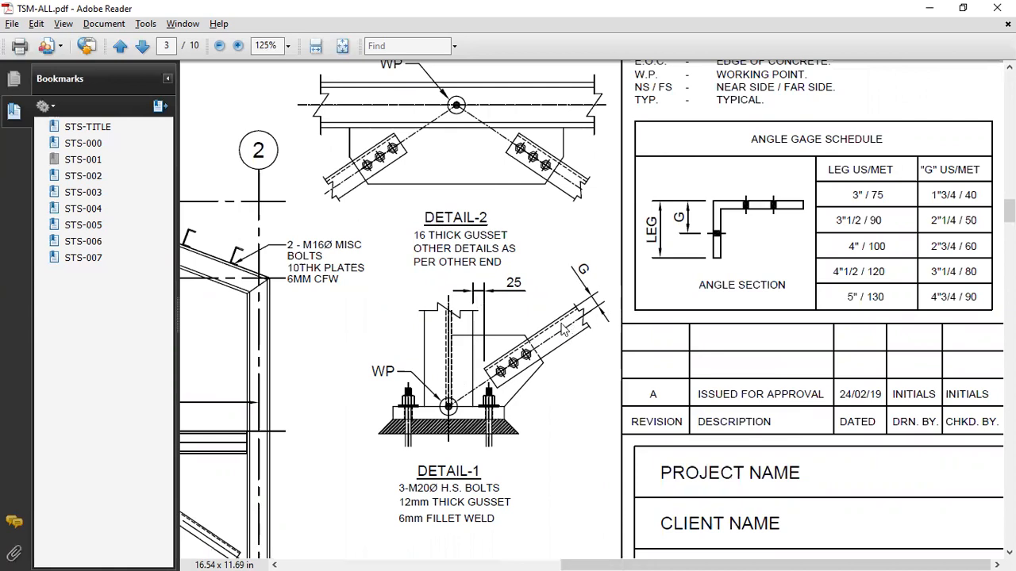
ctrl+scroll(565, 327, down, 3)
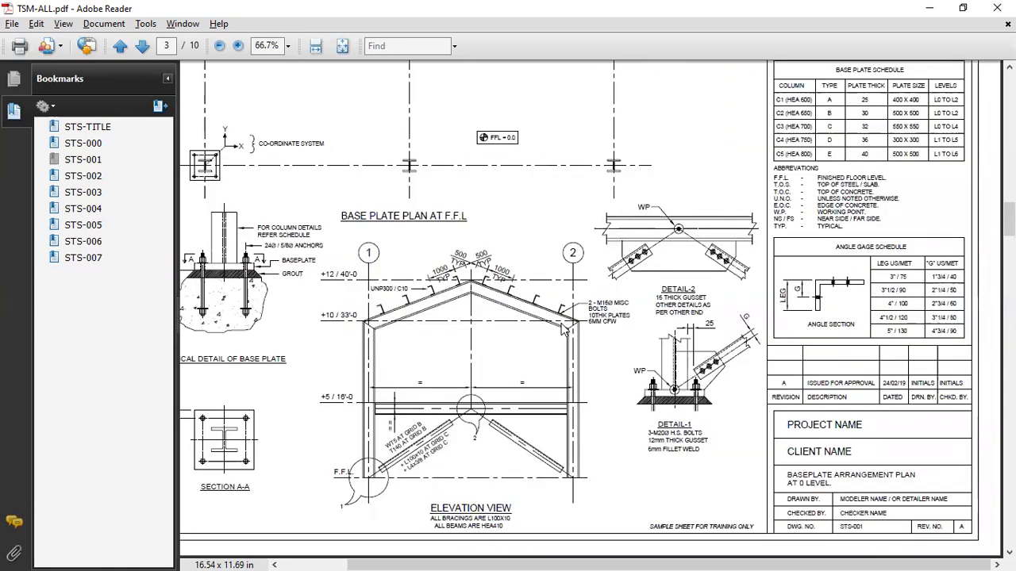
scroll(564, 327, down, 1)
scroll(562, 319, up, 2)
middle_drag(549, 345, 474, 330)
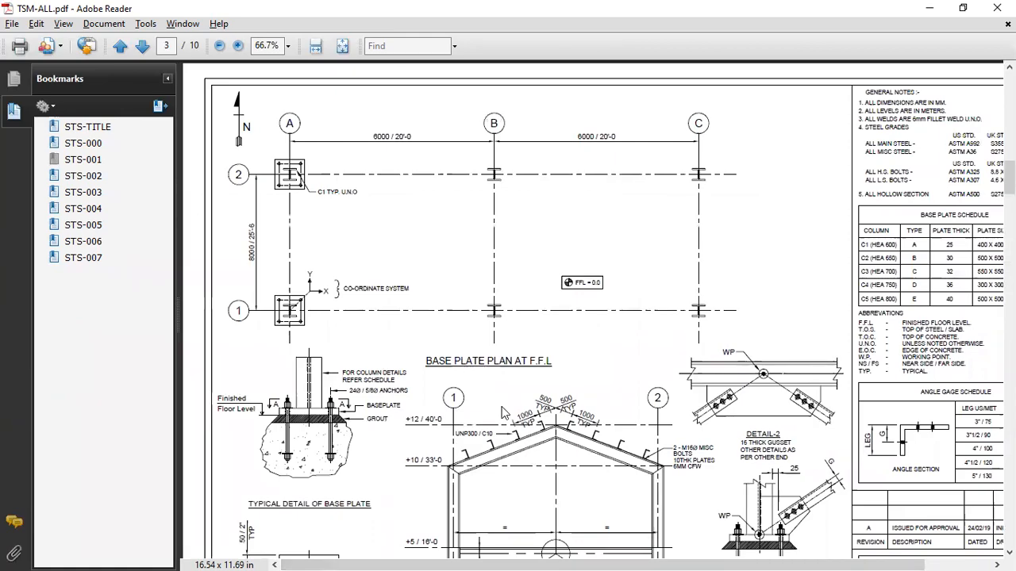
Switch back to Tekla Structures and set the column's material to grade S355 from the steel catalog.
key(alt+Tab)
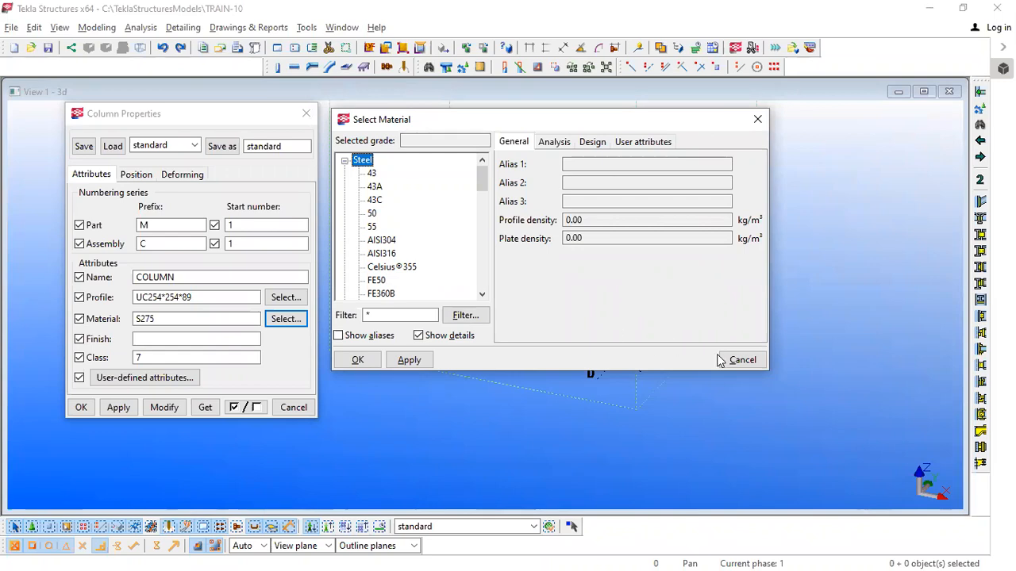
scroll(424, 226, down, 12)
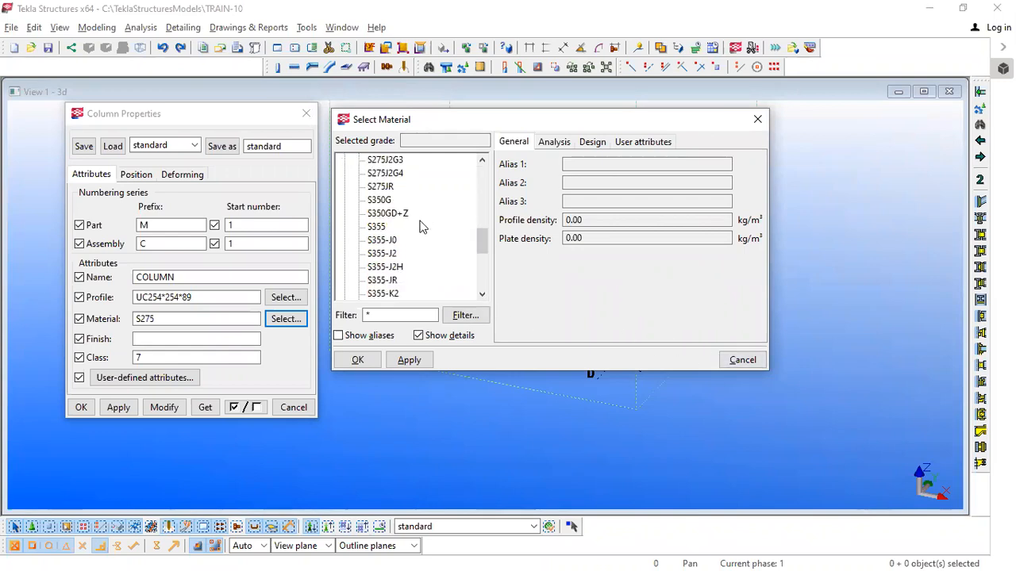
click(389, 229)
click(408, 360)
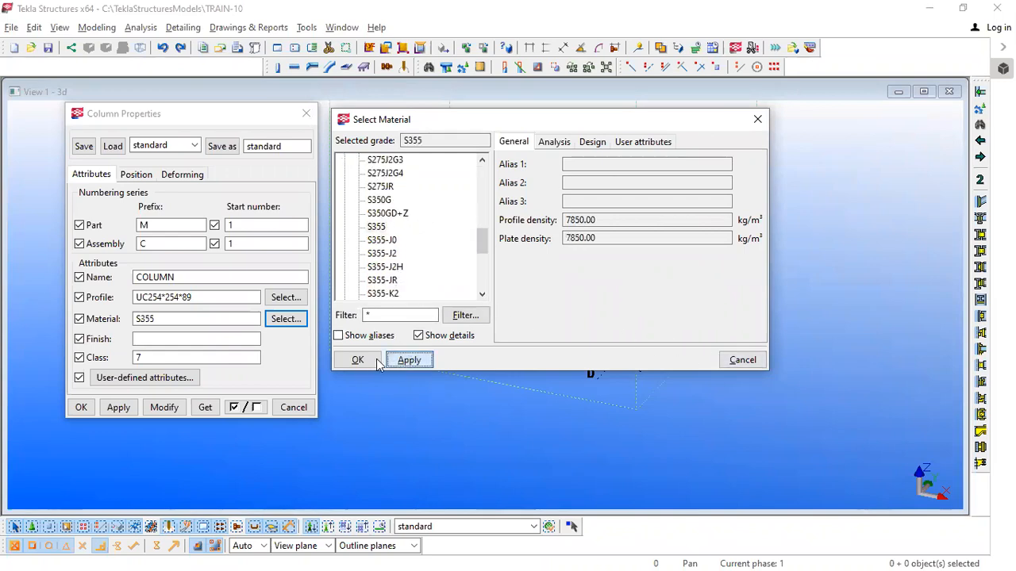
click(373, 361)
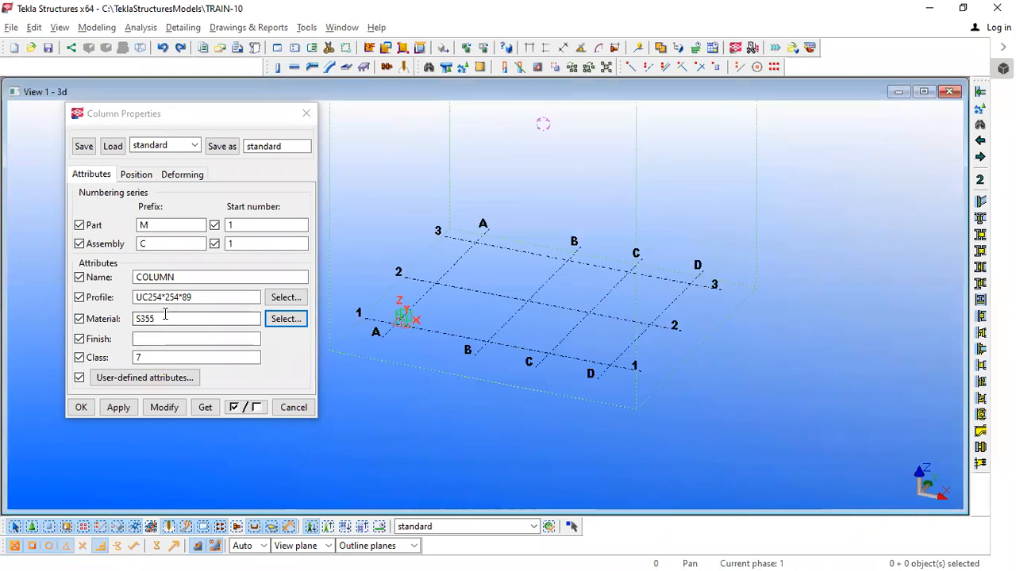
drag(163, 319, 112, 314)
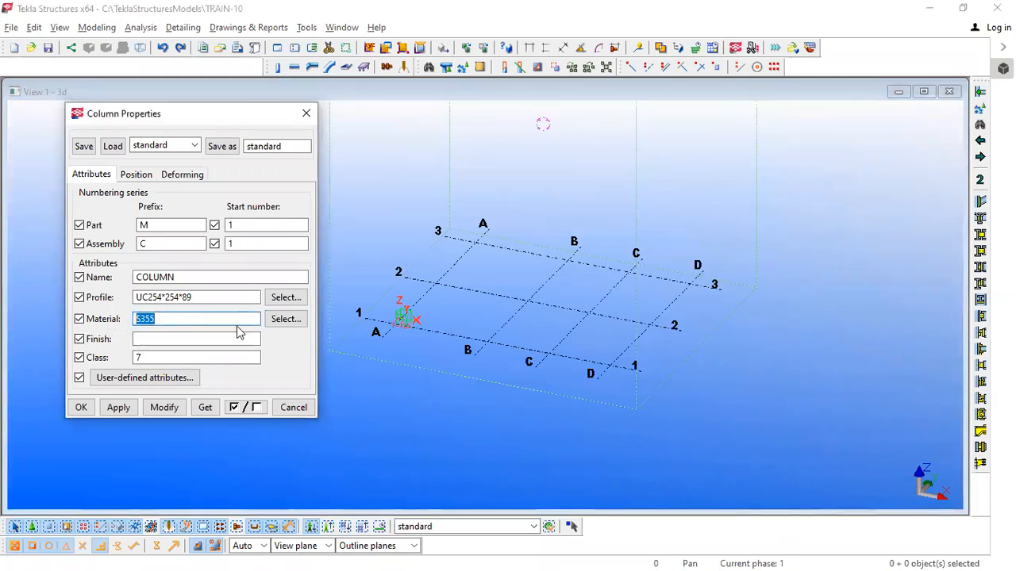
click(136, 340)
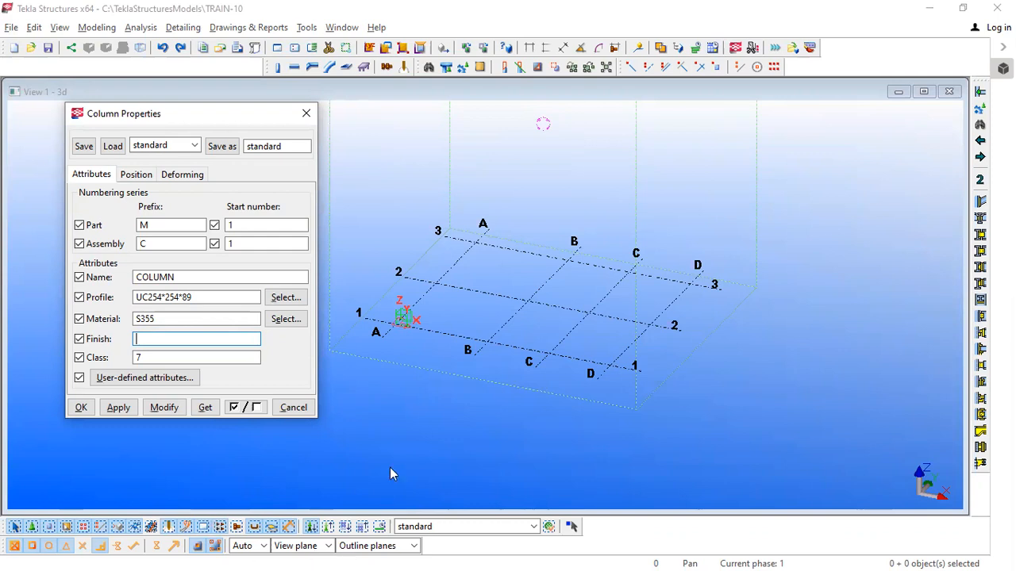
Switch to TSM-ALL.pdf in Adobe Reader and check the general notes, base plate schedule and abbreviations on sheet STS-001.
key(alt+Tab)
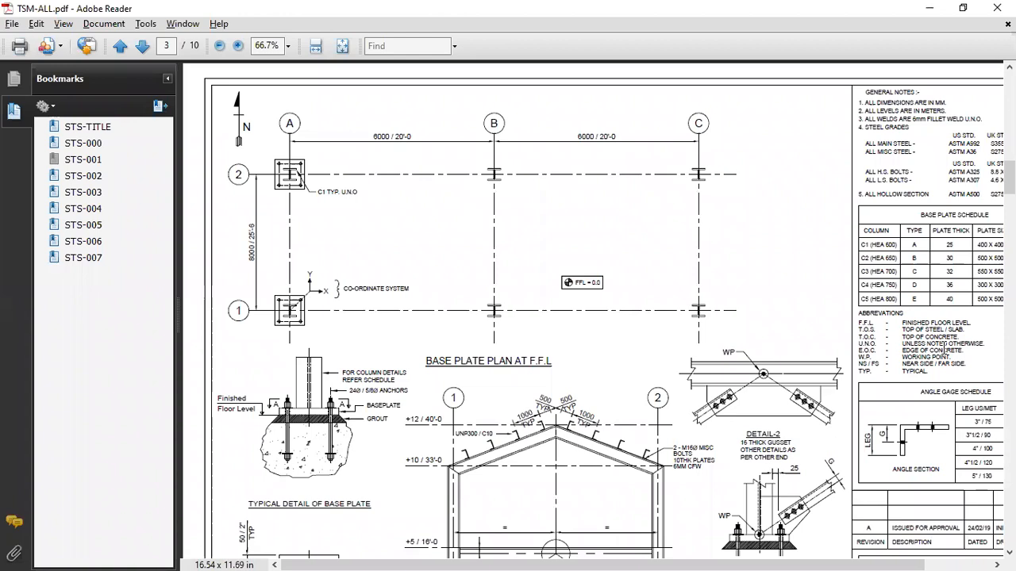
ctrl+scroll(942, 351, up, 4)
scroll(939, 352, right, 5)
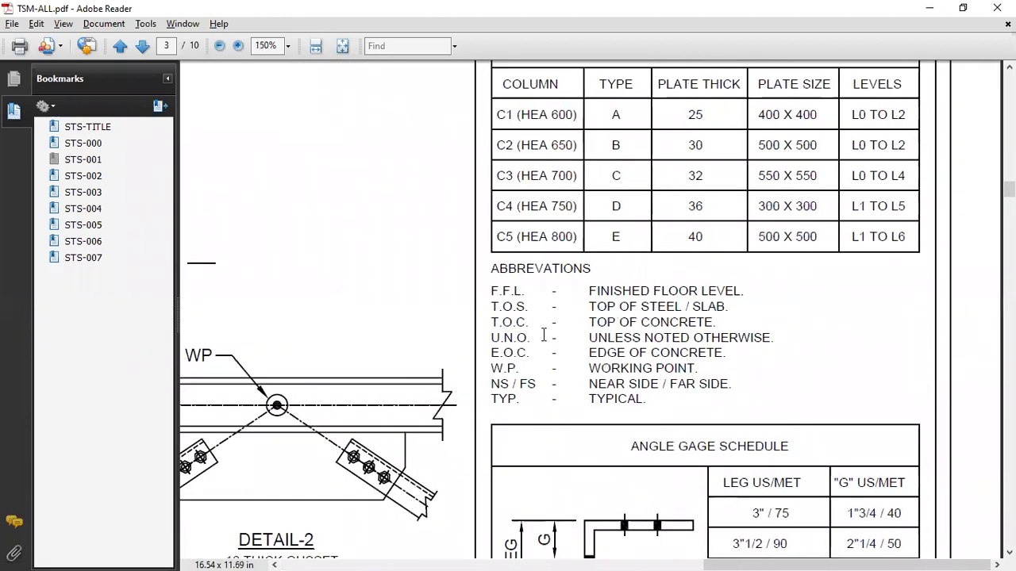
ctrl+scroll(662, 335, down, 1)
ctrl+scroll(666, 333, down, 1)
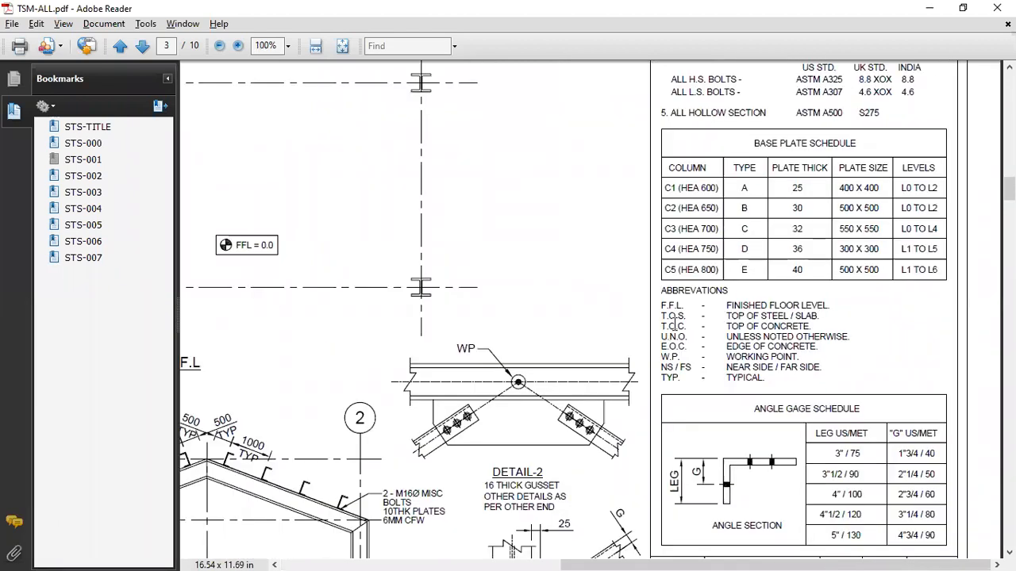
scroll(696, 308, up, 3)
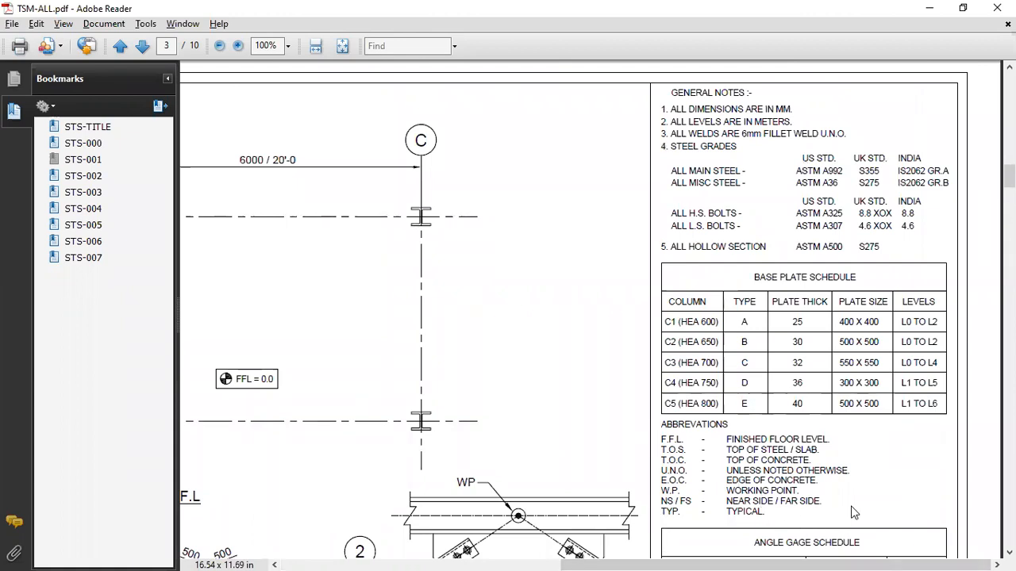
ctrl+scroll(857, 500, up, 2)
scroll(873, 468, down, 1)
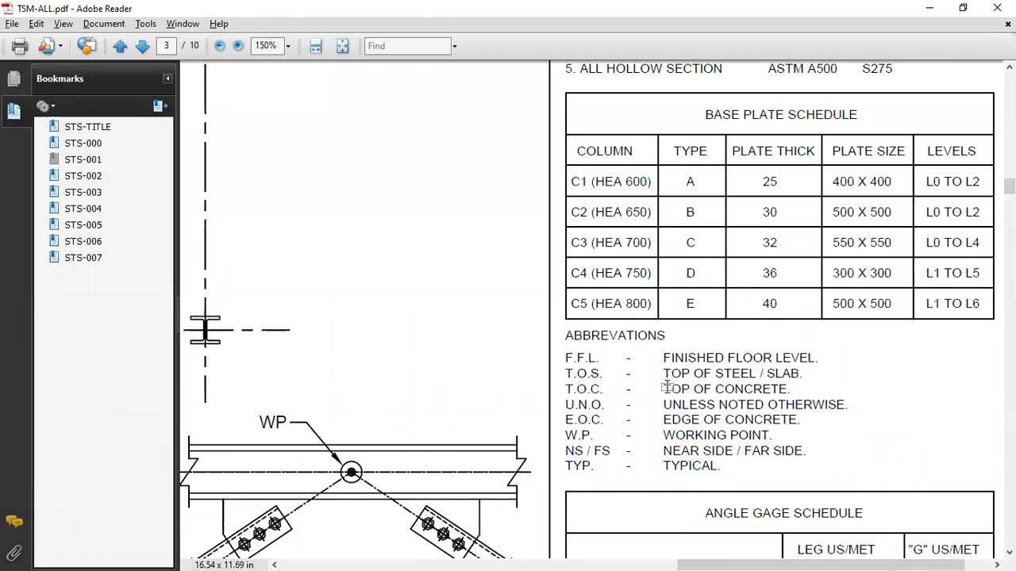
Return to Tekla Structures and review the class, profile and finish entries in the column properties.
key(alt+Tab)
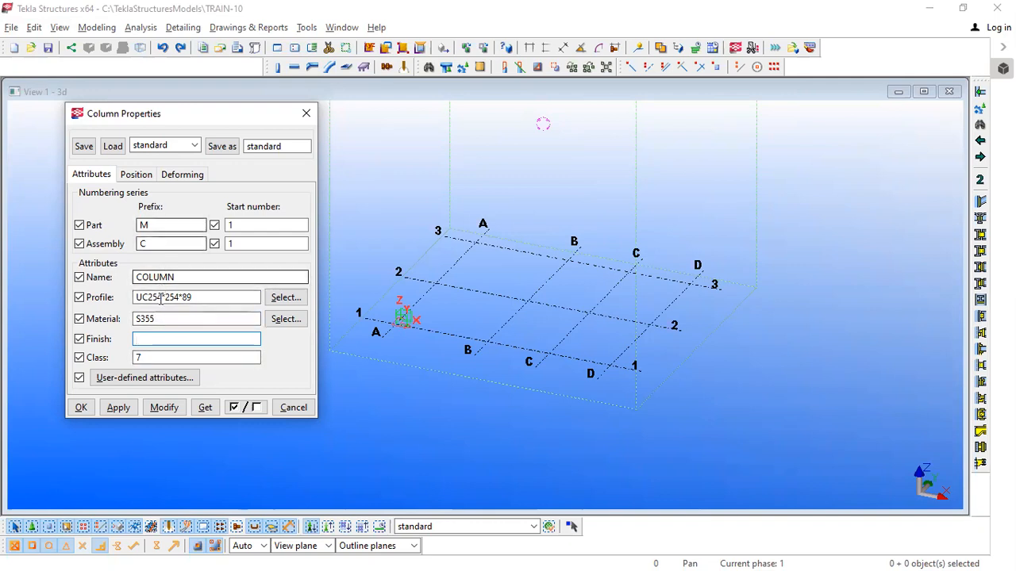
click(167, 360)
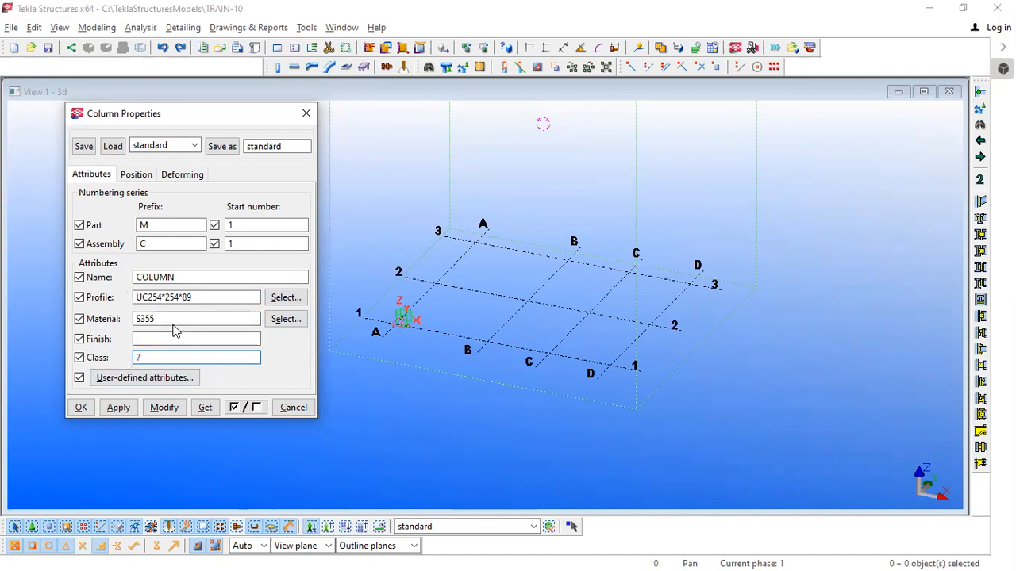
double_click(199, 297)
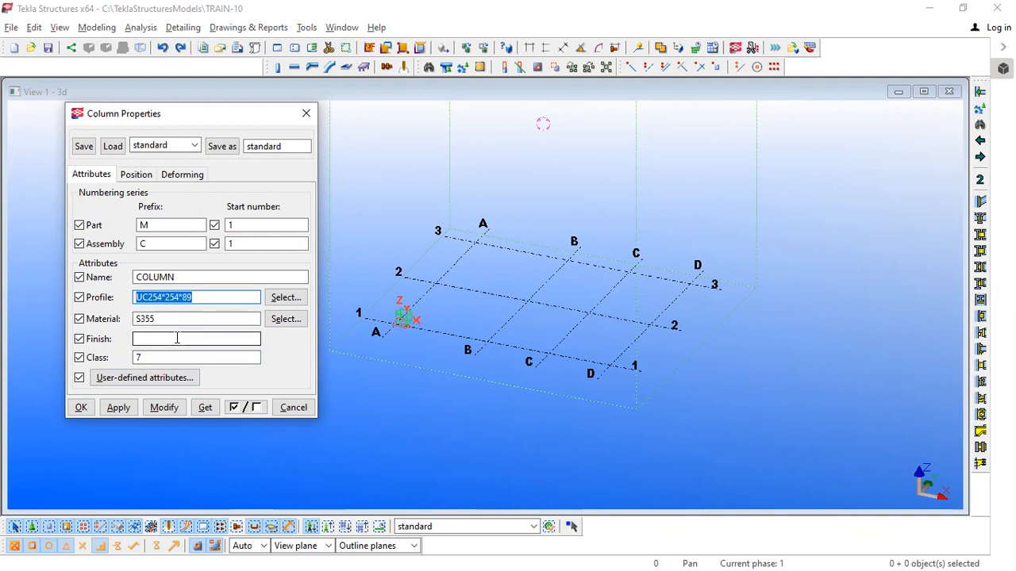
click(138, 339)
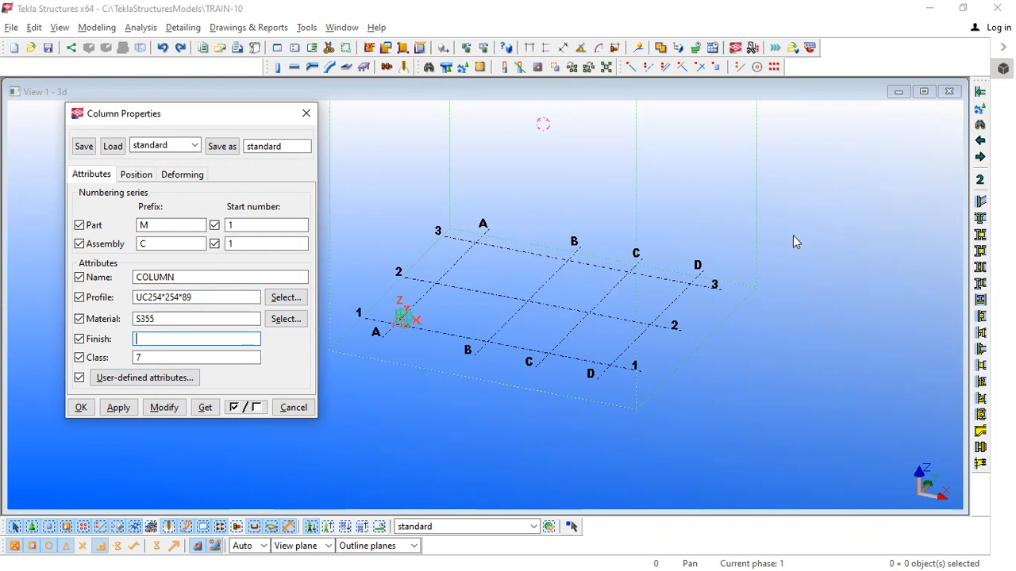
click(155, 338)
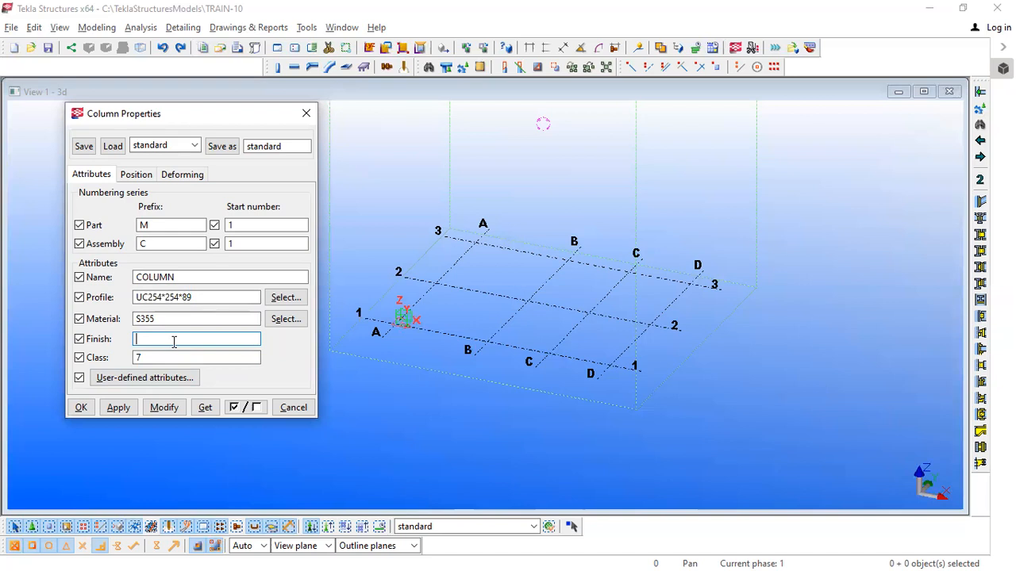
Choose Middle as the column's vertical position, then apply and accept the column properties.
click(137, 177)
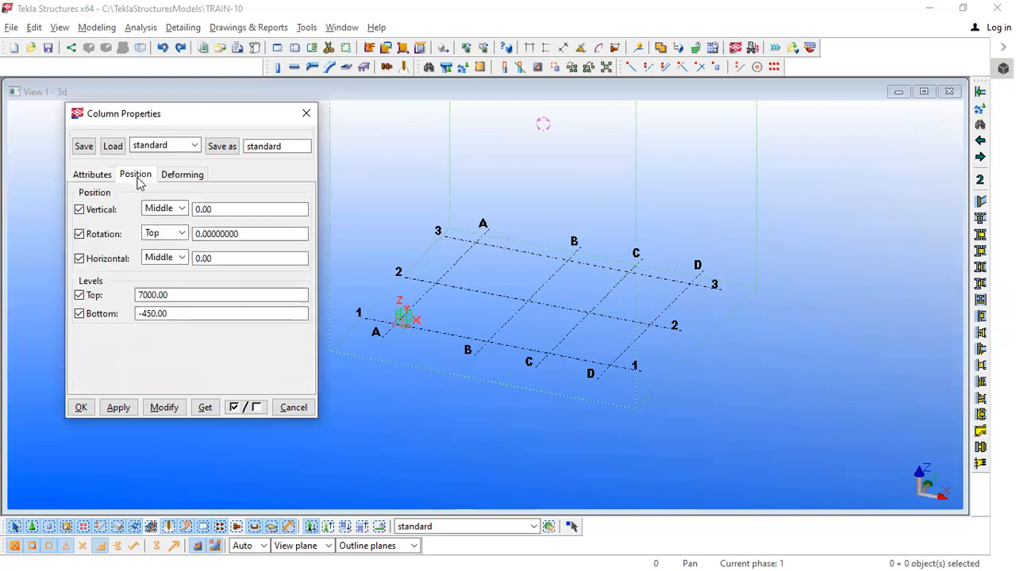
click(98, 176)
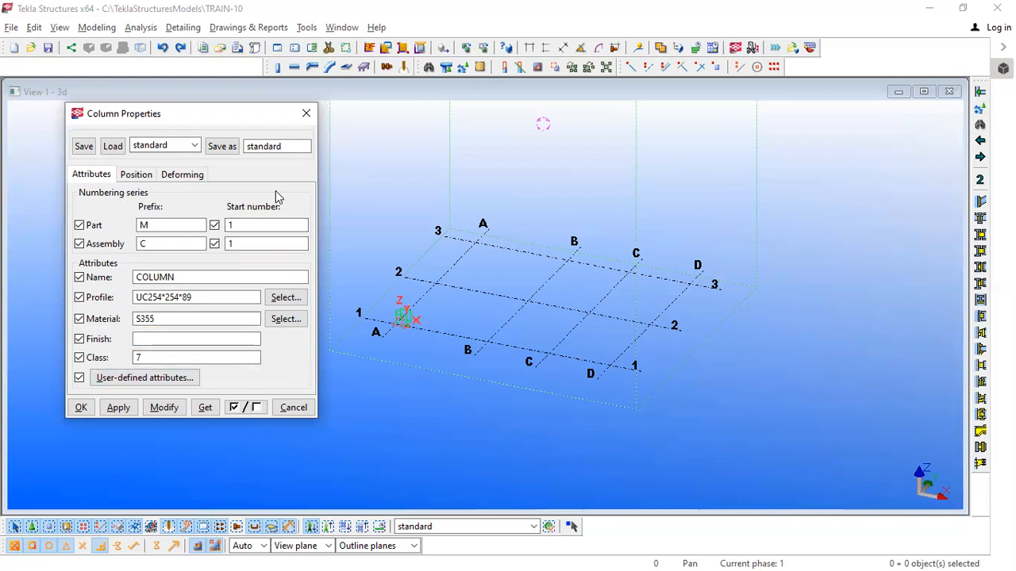
click(137, 176)
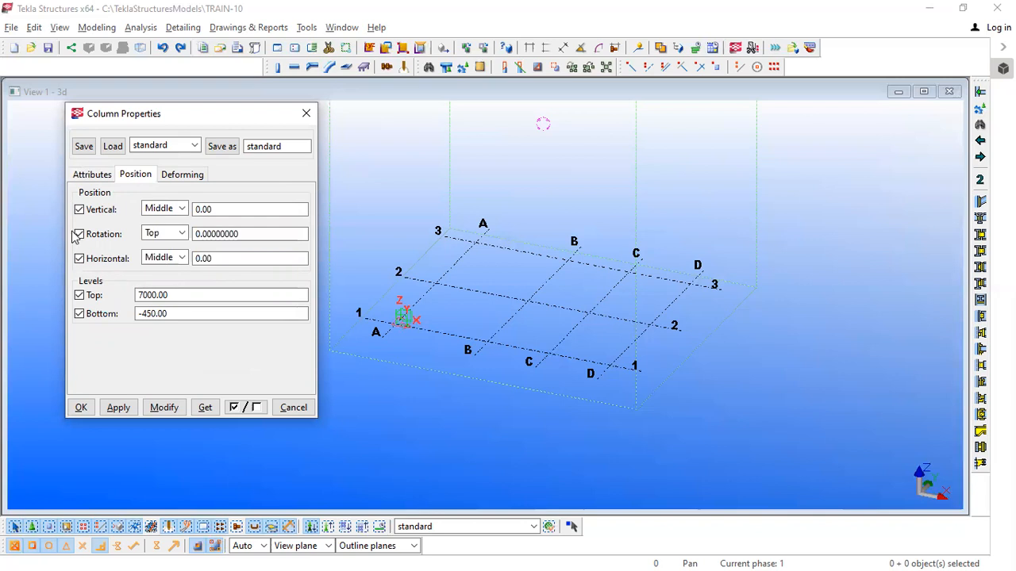
click(180, 210)
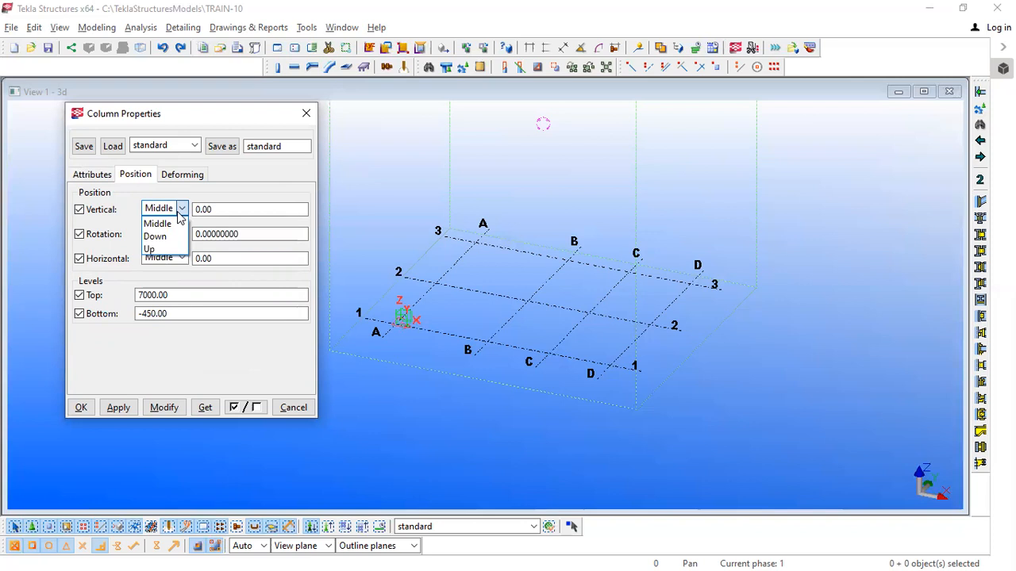
click(159, 224)
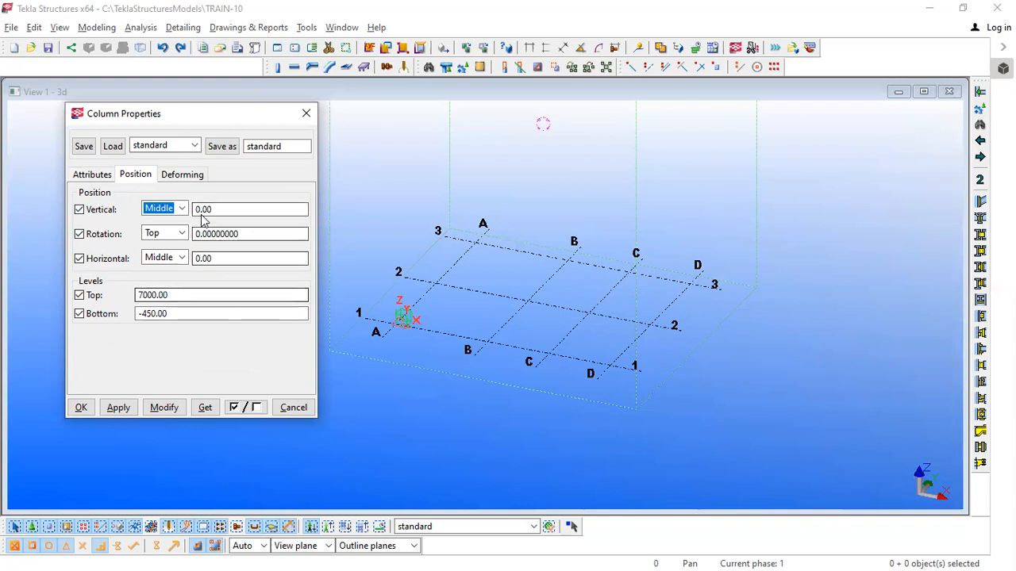
click(118, 407)
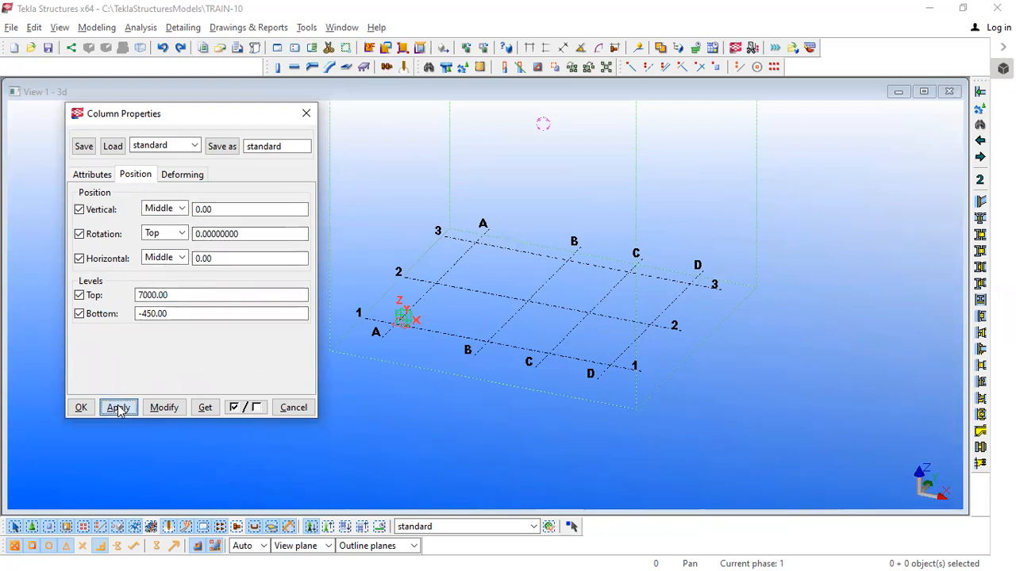
click(81, 407)
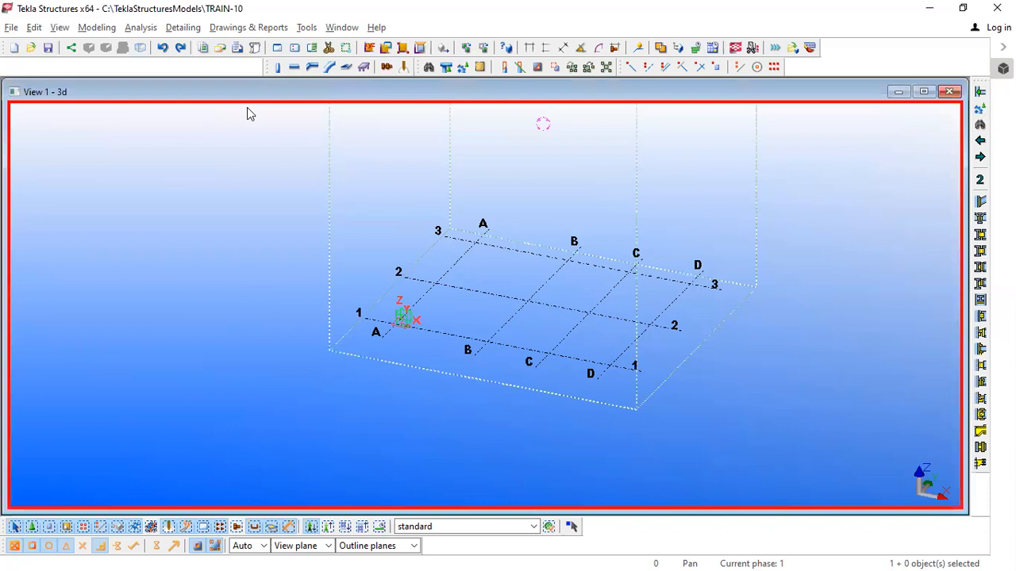
Place a column at grid intersection A-1 and end the column command.
scroll(333, 270, up, 5)
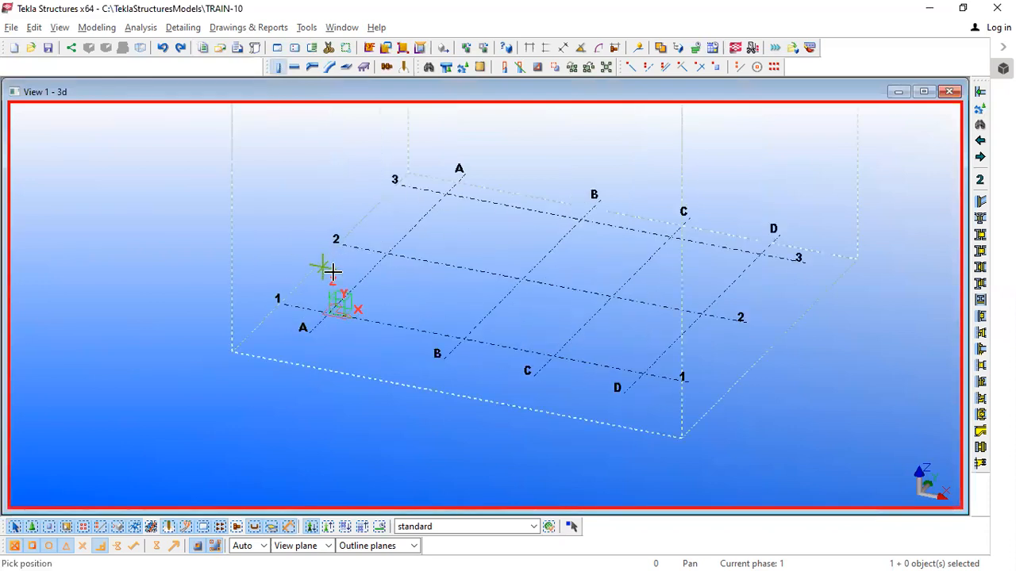
scroll(336, 327, up, 2)
click(321, 354)
right_click(270, 262)
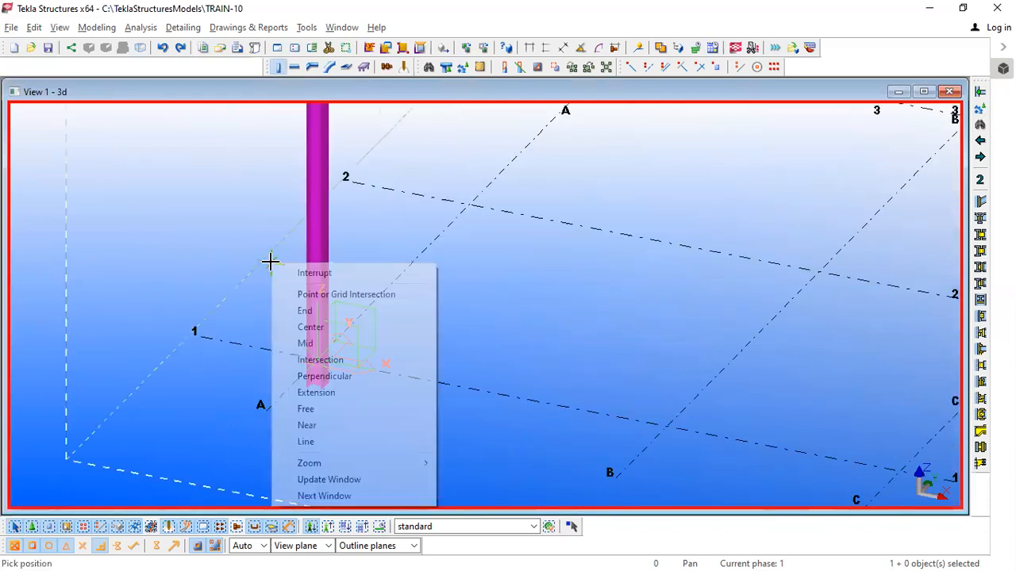
click(322, 274)
Check the placed column's position and level settings in its properties, then close them without changes.
double_click(326, 275)
middle_drag(381, 292, 545, 269)
scroll(496, 341, up, 4)
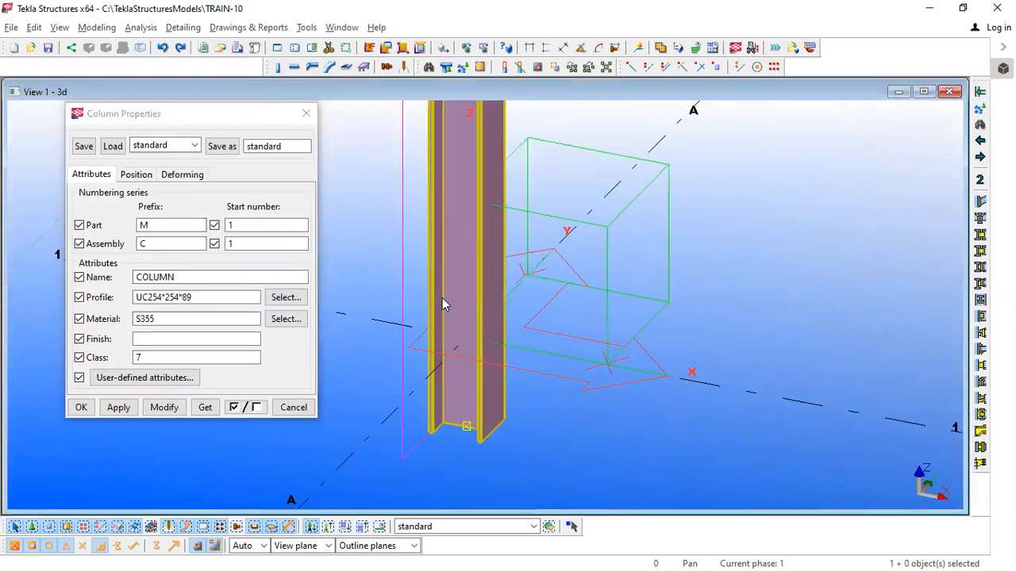
click(135, 174)
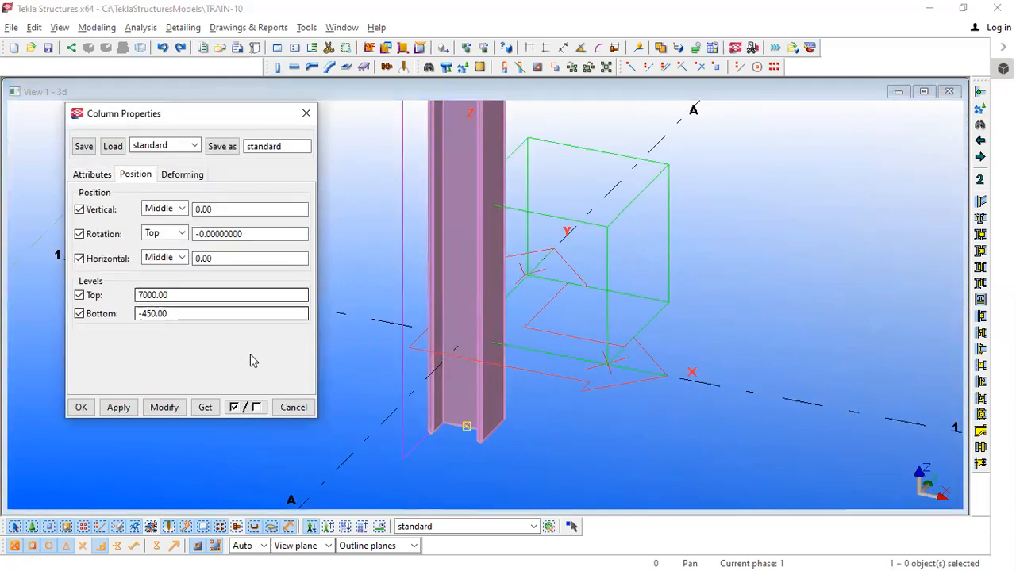
click(287, 408)
Delete the column at grid intersection A-1.
scroll(356, 227, down, 2)
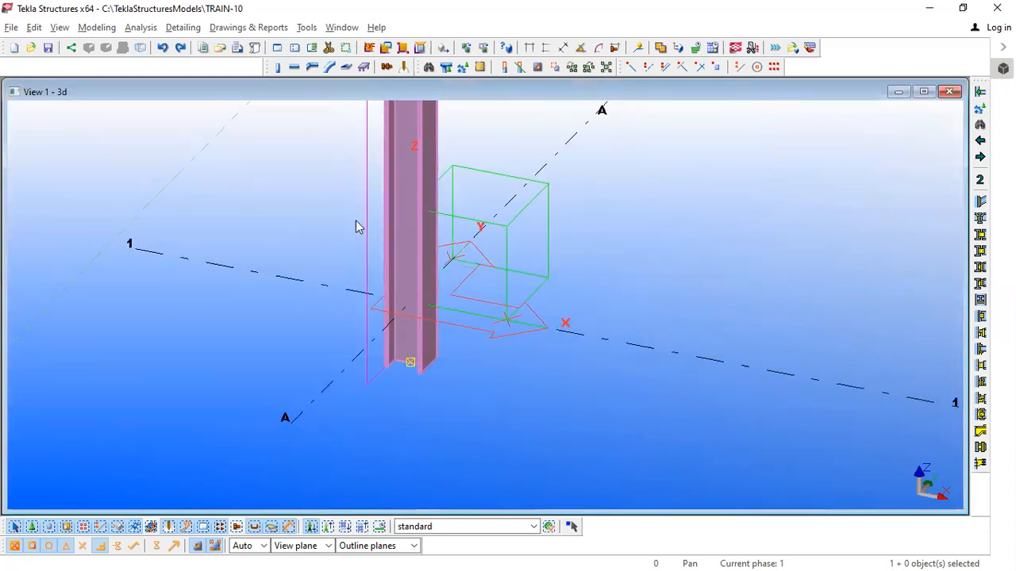
key(Delete)
scroll(311, 299, down, 5)
middle_drag(310, 298, 261, 417)
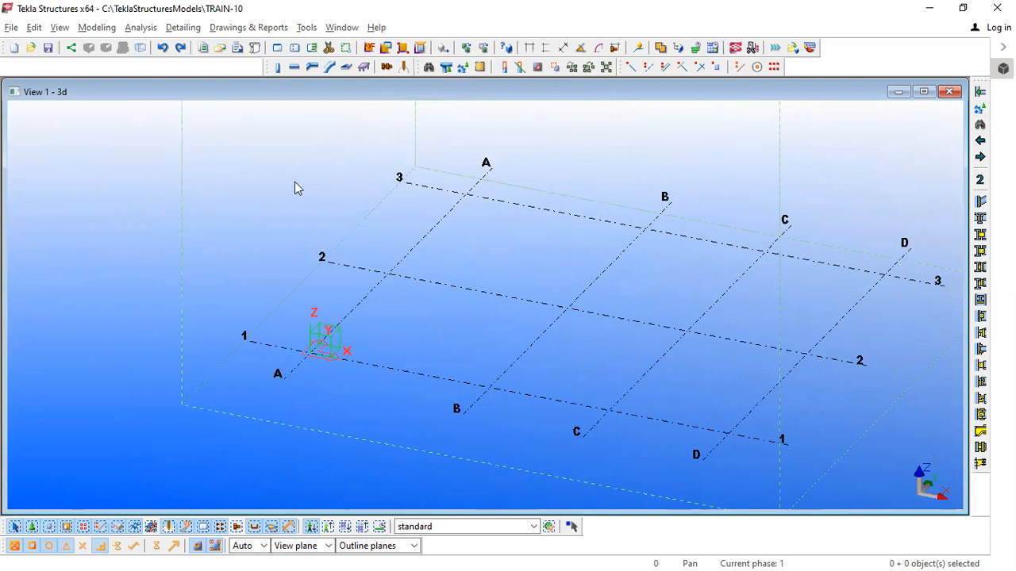
Place a new column at grid intersection A-1 with the same properties and end the command.
click(278, 67)
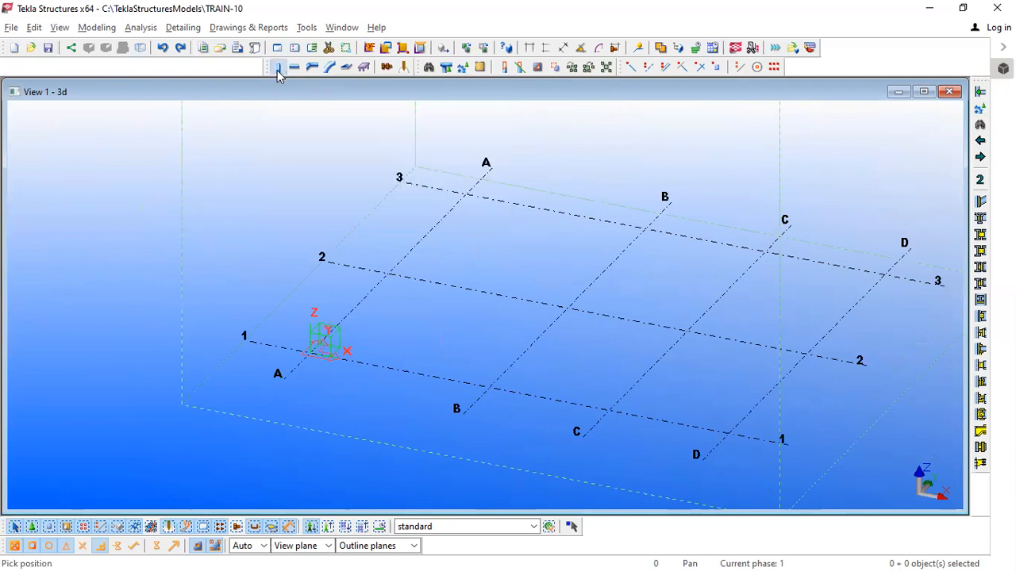
click(307, 352)
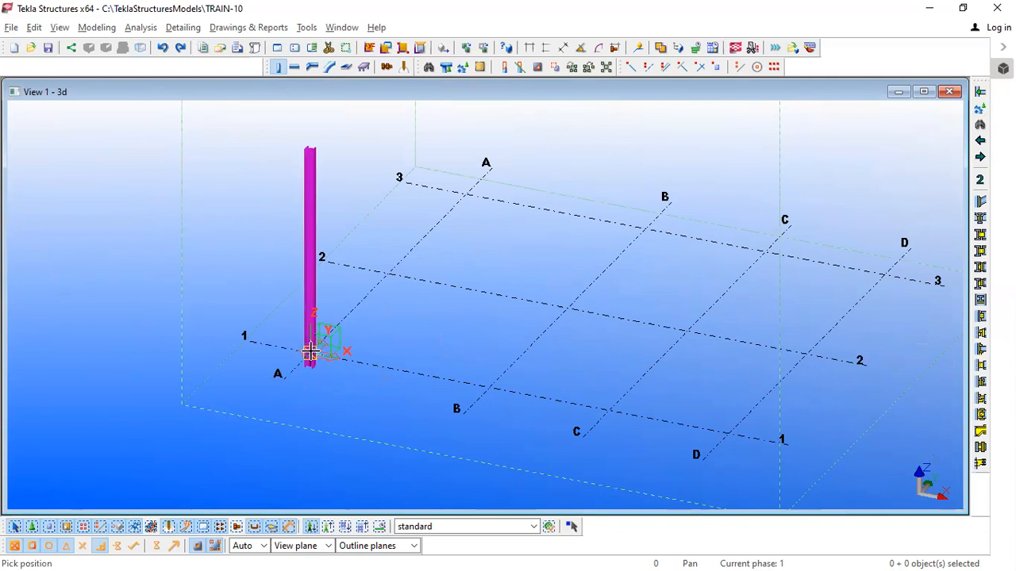
scroll(310, 353, up, 2)
scroll(311, 351, up, 3)
right_click(358, 243)
click(379, 251)
scroll(365, 287, down, 2)
middle_drag(364, 304, 335, 288)
scroll(327, 365, down, 2)
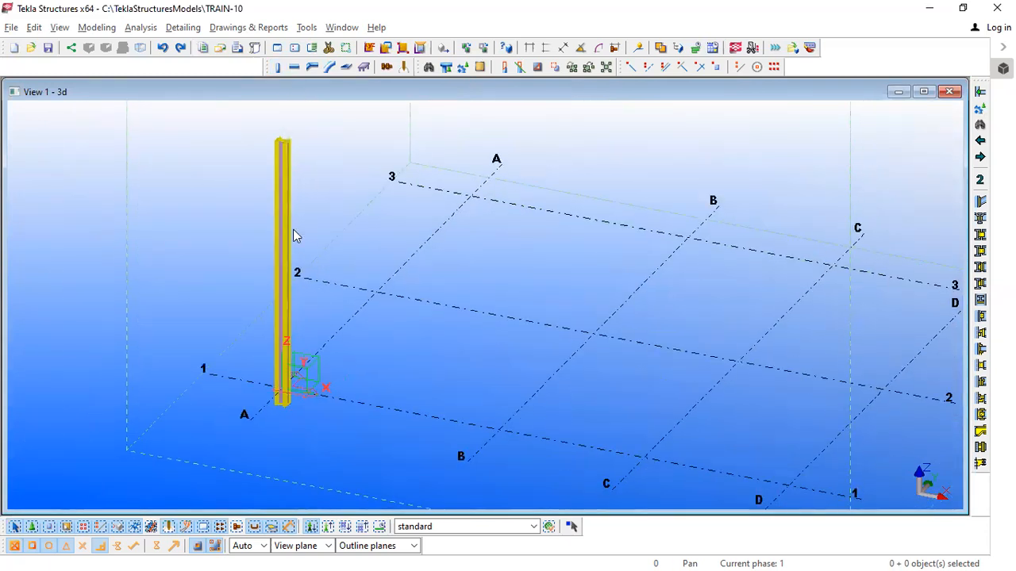
Check the length of the column at A-1 and the top and bottom levels in its properties.
click(294, 230)
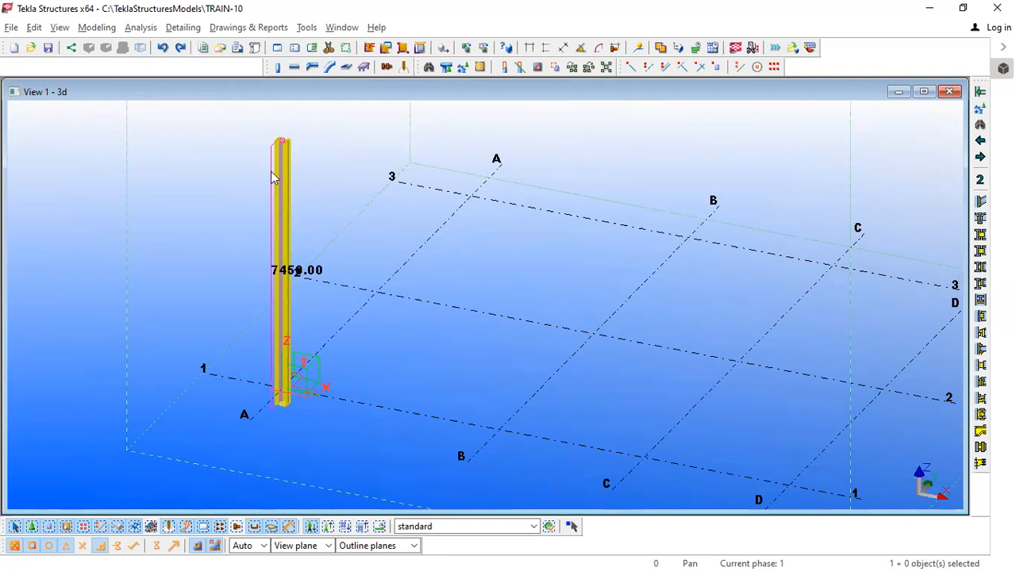
scroll(308, 287, up, 5)
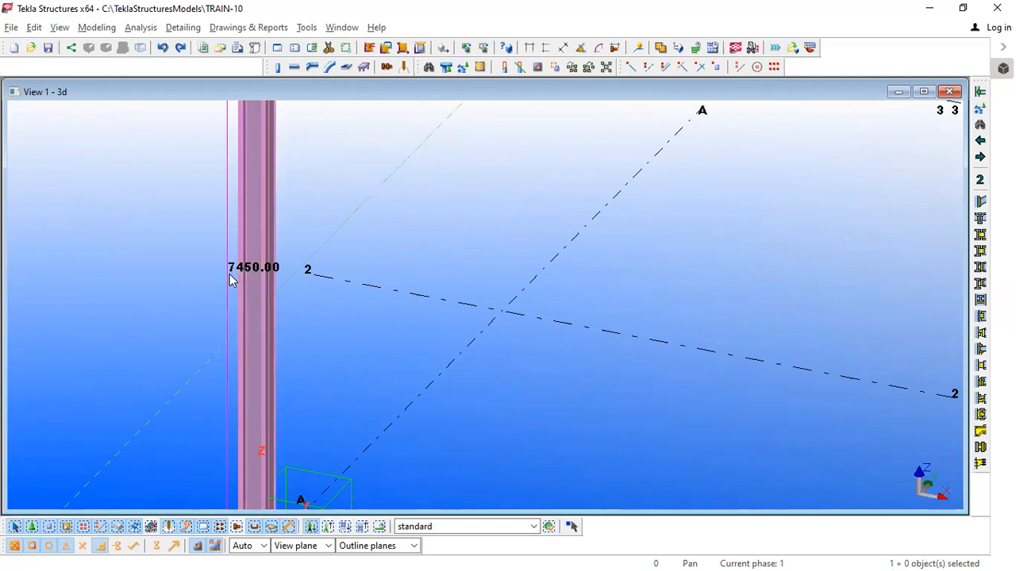
scroll(274, 278, down, 4)
scroll(288, 303, down, 3)
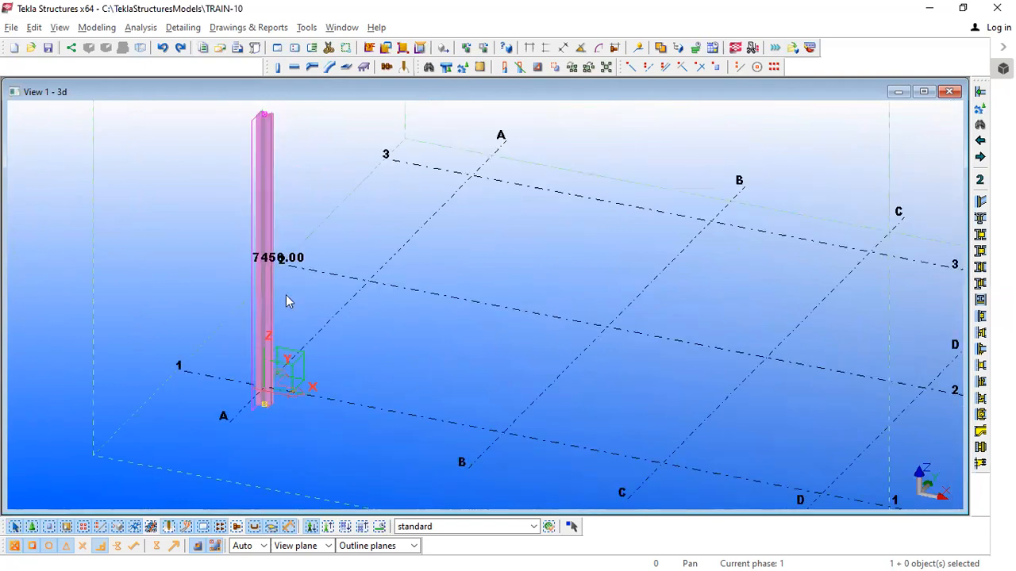
double_click(262, 232)
click(136, 174)
drag(178, 314, 131, 314)
drag(187, 294, 104, 298)
drag(179, 314, 113, 294)
Examine the column's displayed length up close and compare it with its top and bottom levels.
middle_drag(564, 299, 710, 286)
scroll(489, 305, down, 2)
scroll(433, 300, up, 4)
scroll(429, 279, up, 3)
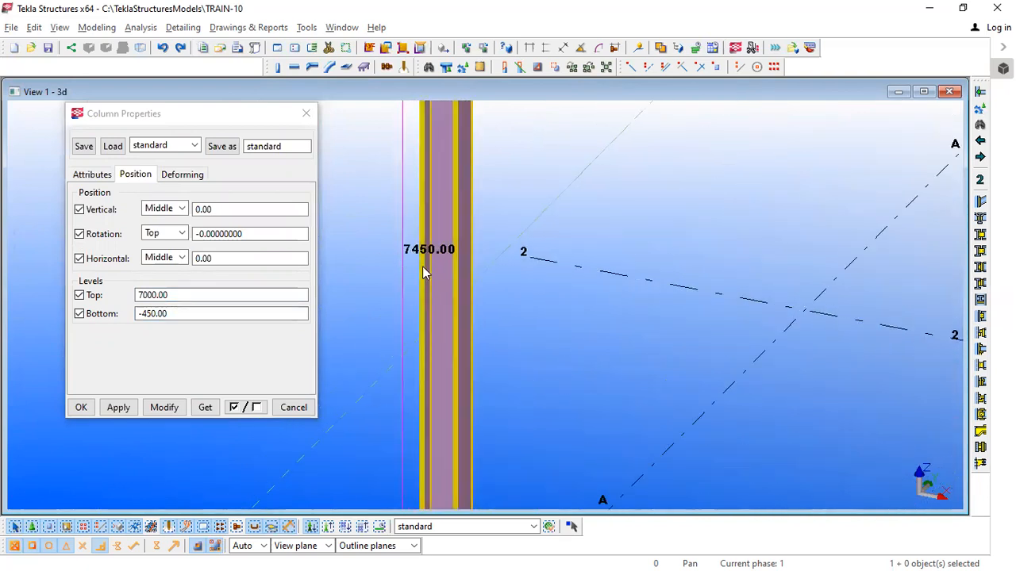
scroll(423, 272, down, 4)
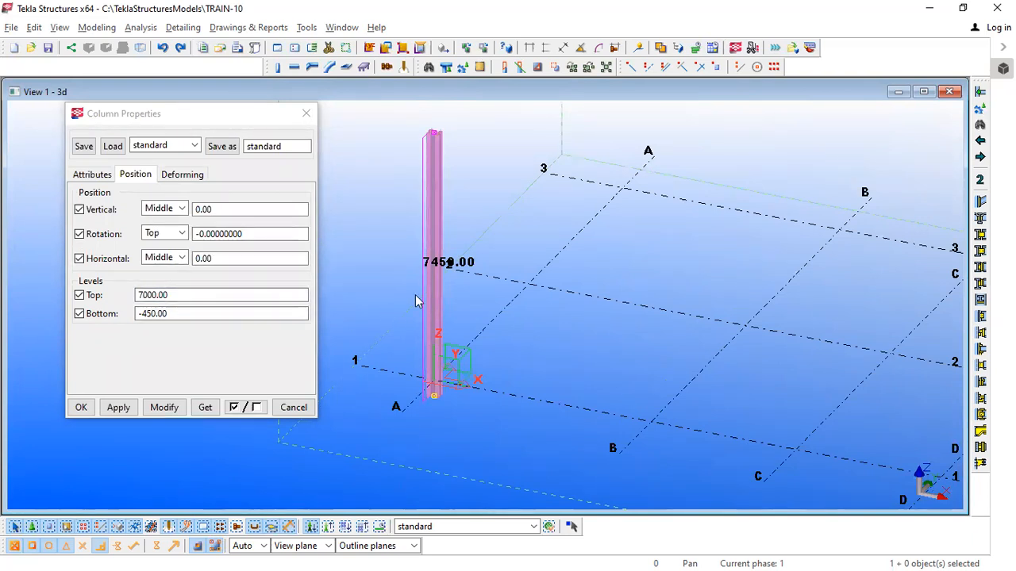
scroll(419, 238, up, 5)
scroll(425, 290, up, 1)
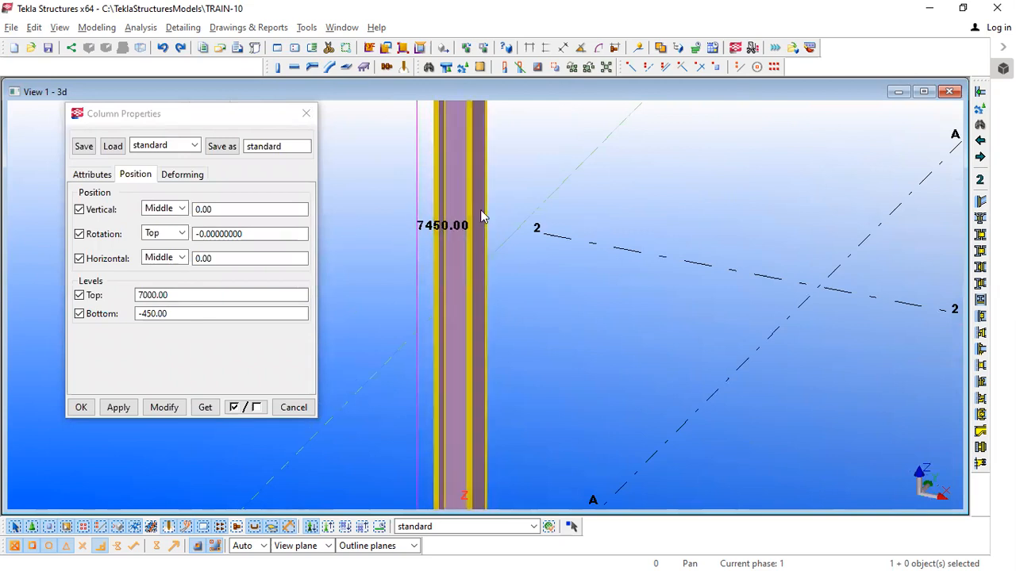
ctrl+middle_drag(501, 261, 580, 286)
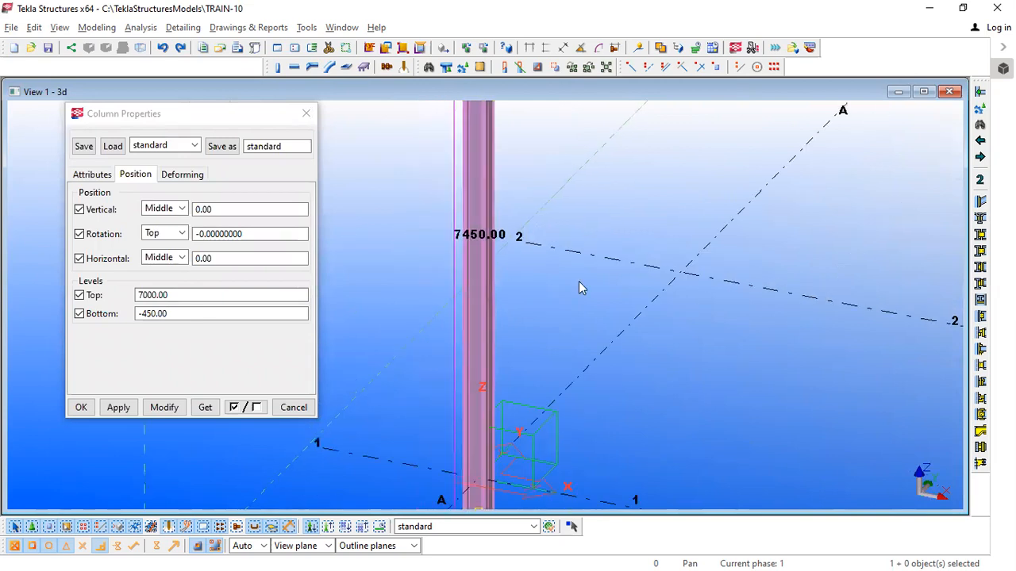
ctrl+middle_drag(491, 277, 462, 279)
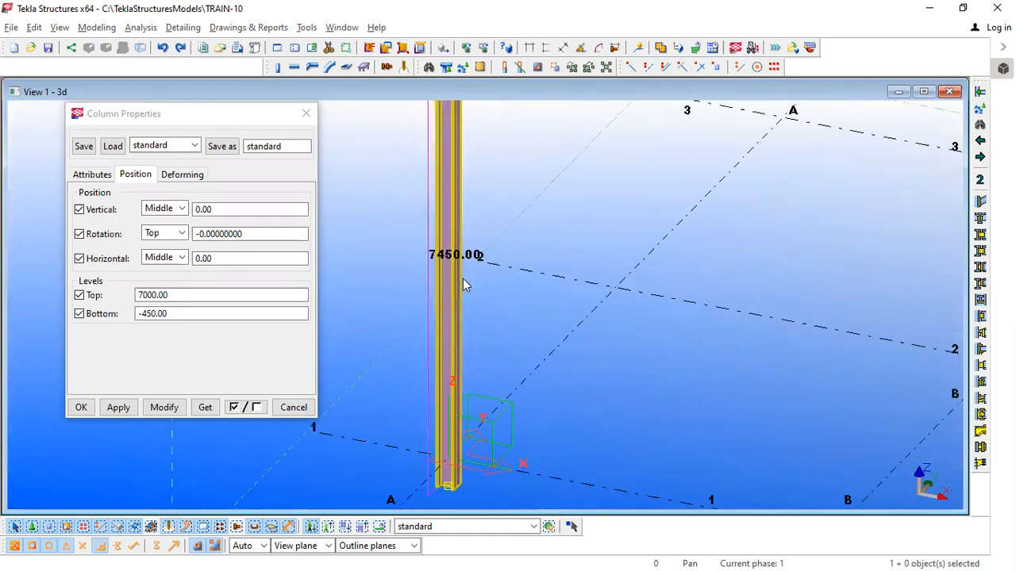
Inspect where the column's base sits relative to the grid and compare it with the bottom level setting.
double_click(182, 312)
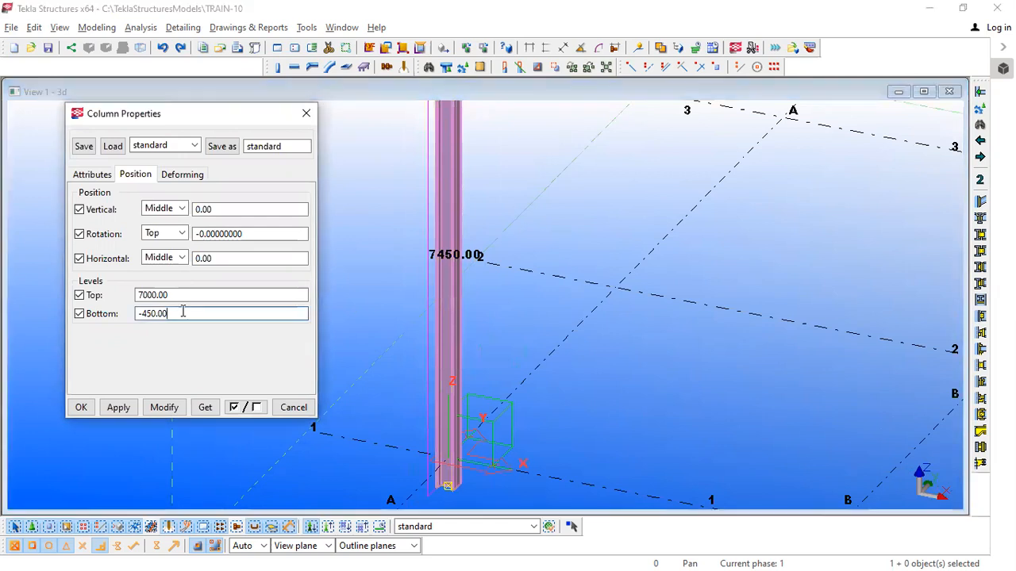
drag(184, 311, 108, 311)
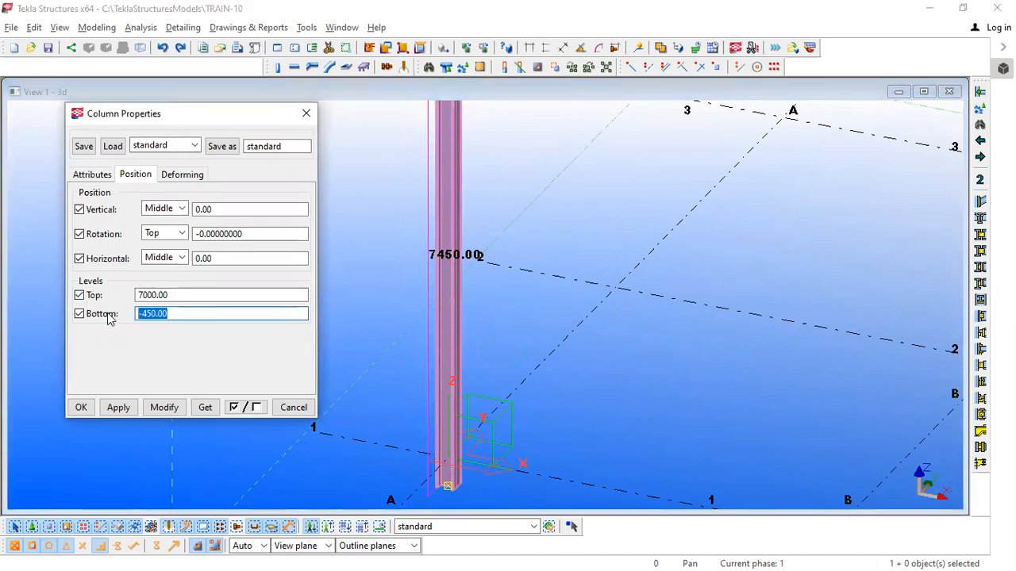
ctrl+middle_drag(477, 342, 512, 244)
scroll(469, 342, up, 5)
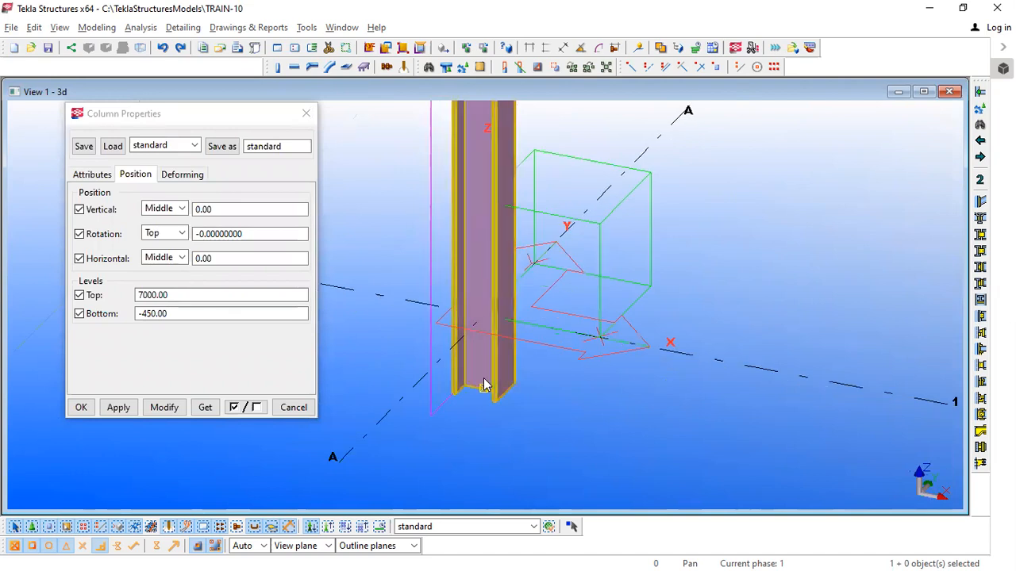
scroll(483, 381, down, 4)
scroll(484, 382, down, 2)
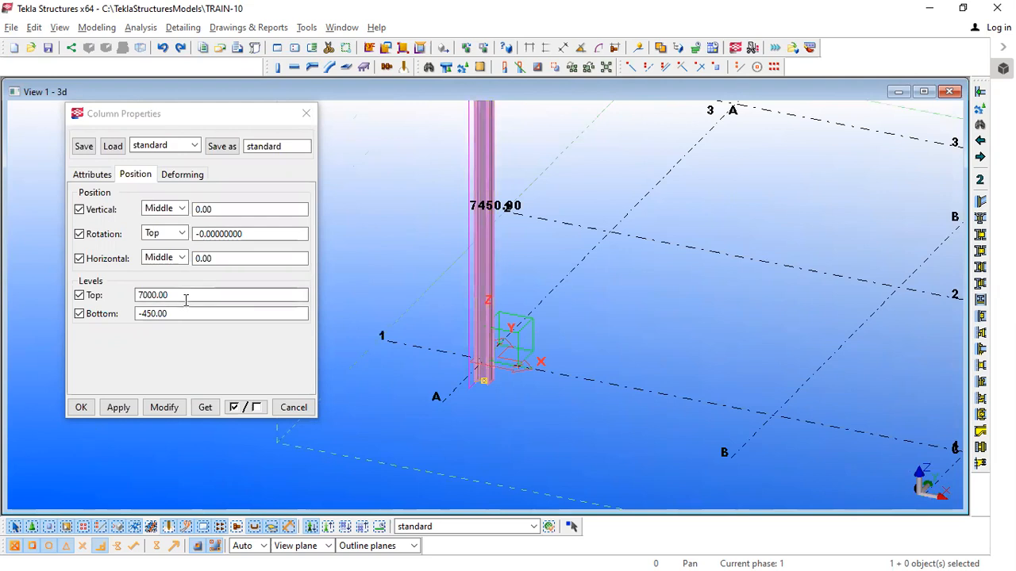
scroll(498, 298, down, 3)
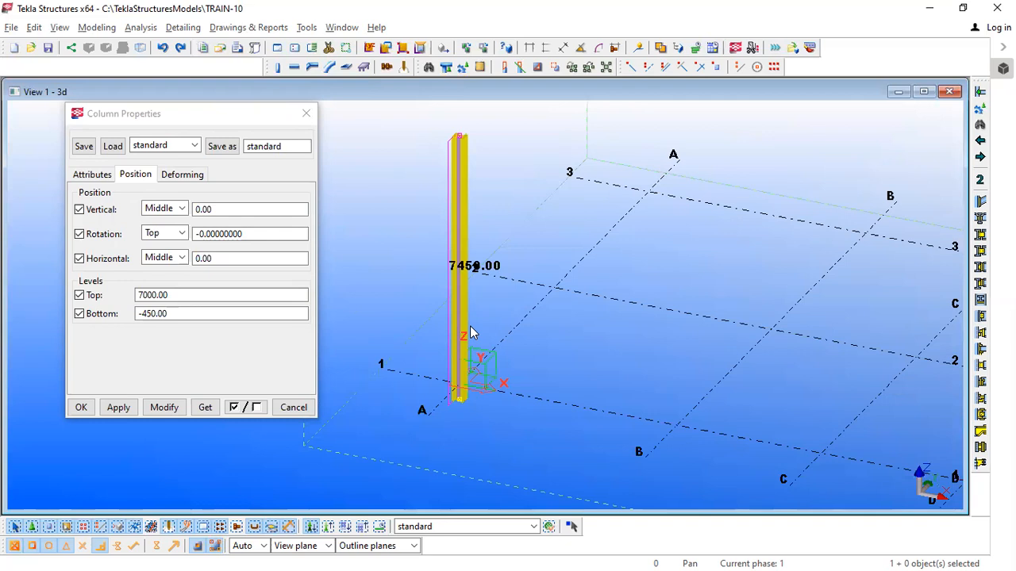
Modify the column's bottom level to 450 and inspect its base and overall length.
drag(179, 314, 116, 311)
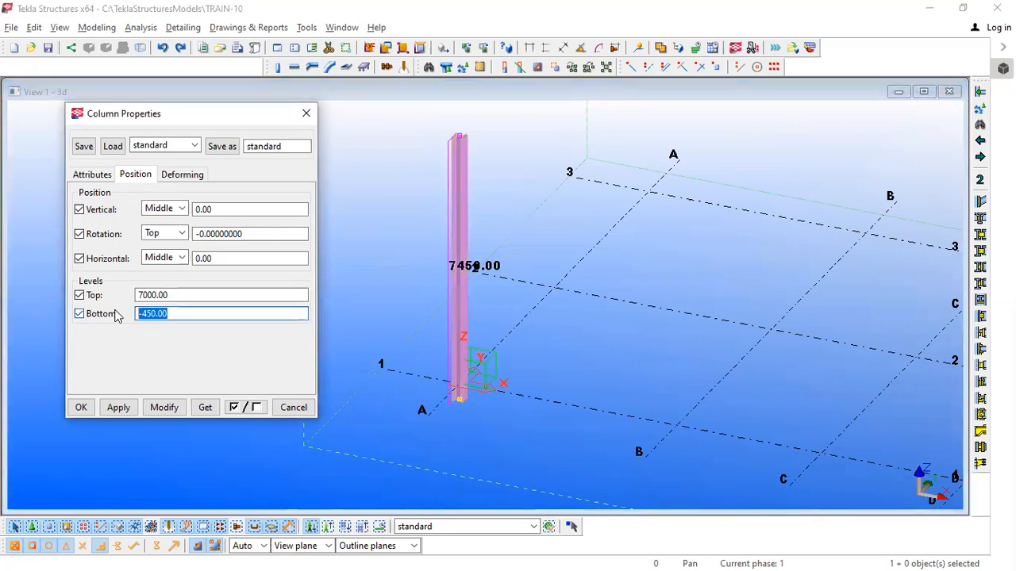
text(450)
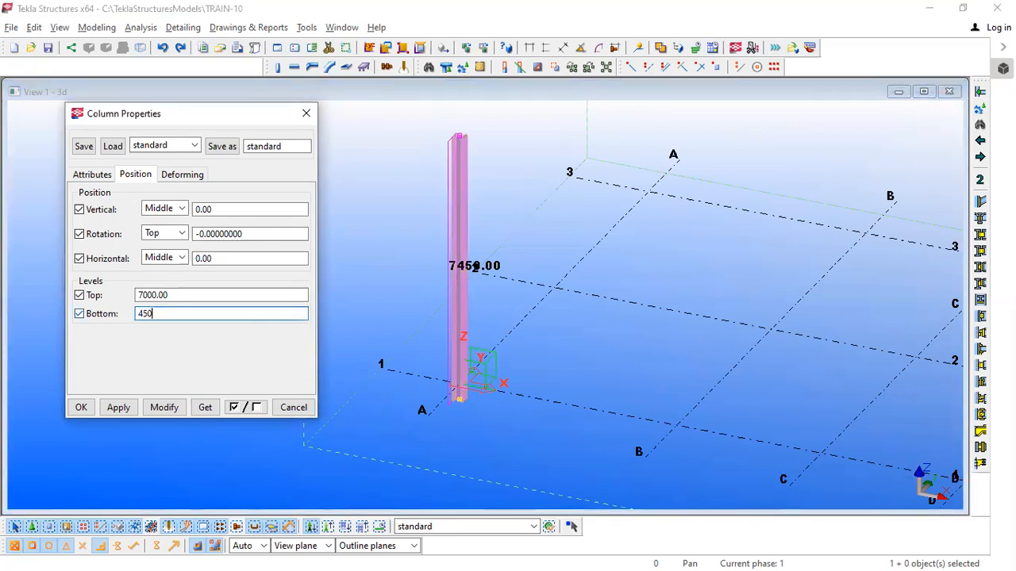
click(168, 408)
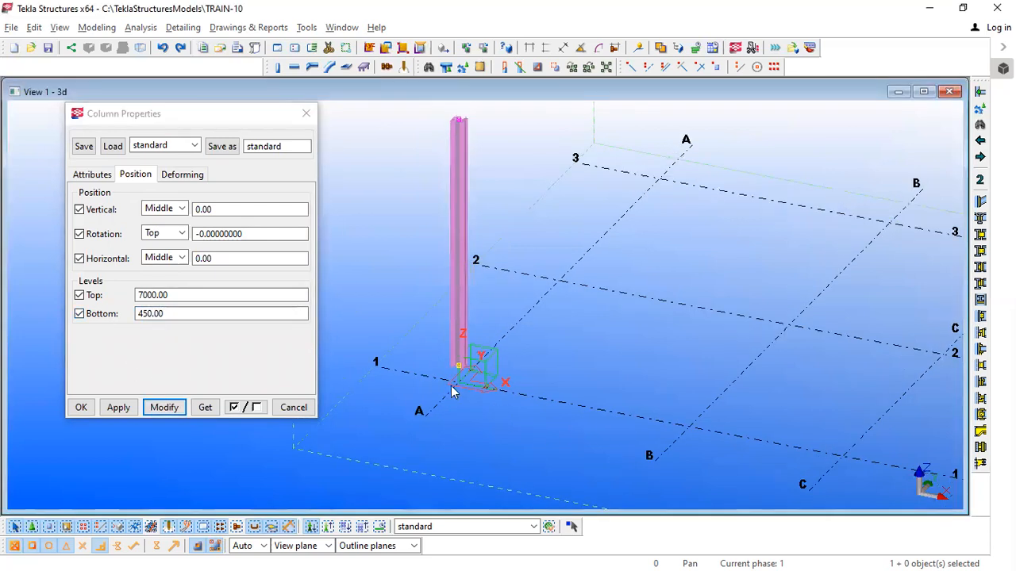
scroll(454, 389, up, 4)
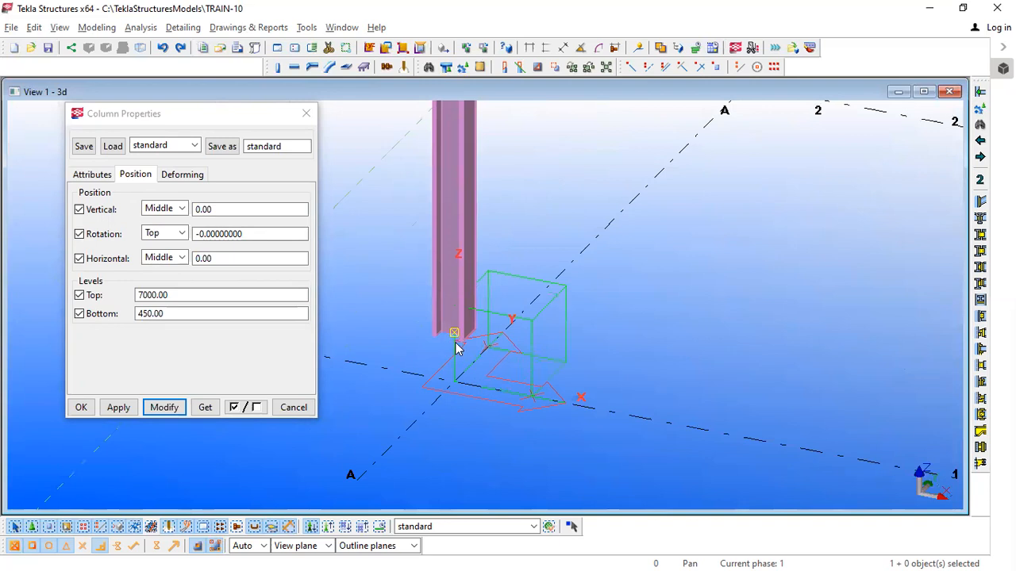
scroll(455, 397, down, 5)
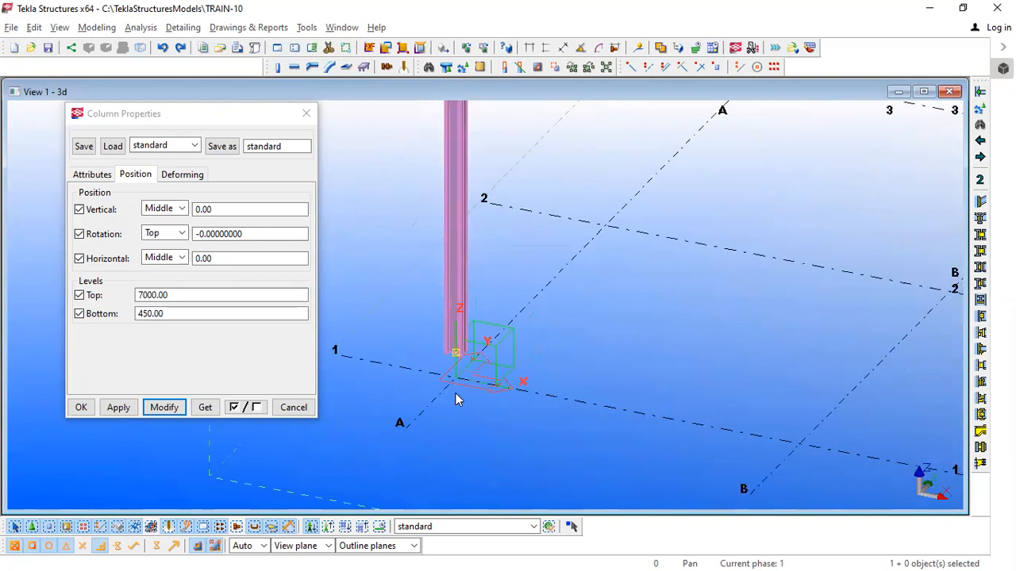
scroll(463, 295, up, 5)
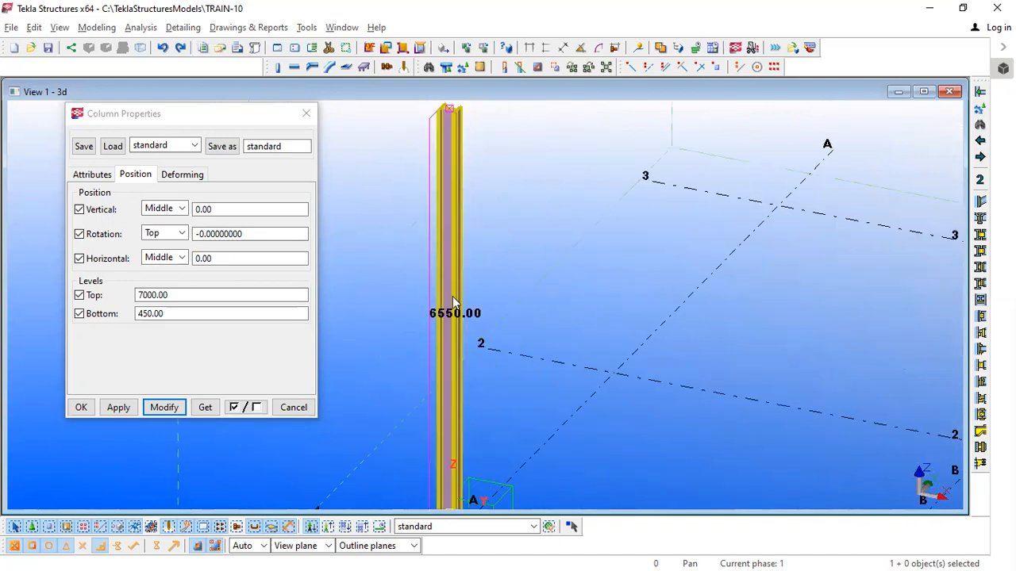
scroll(453, 331, down, 3)
scroll(491, 292, up, 2)
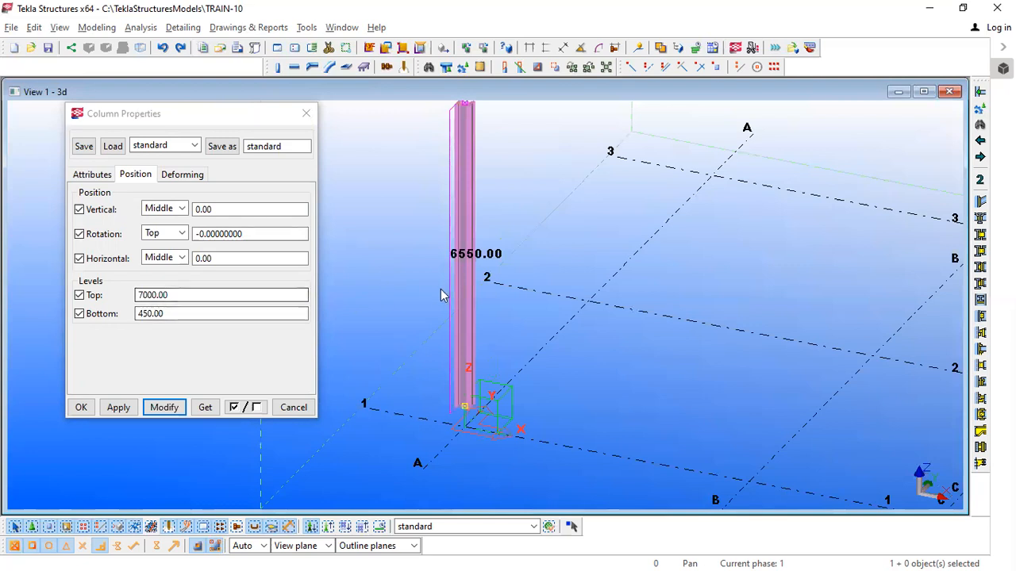
scroll(453, 313, down, 1)
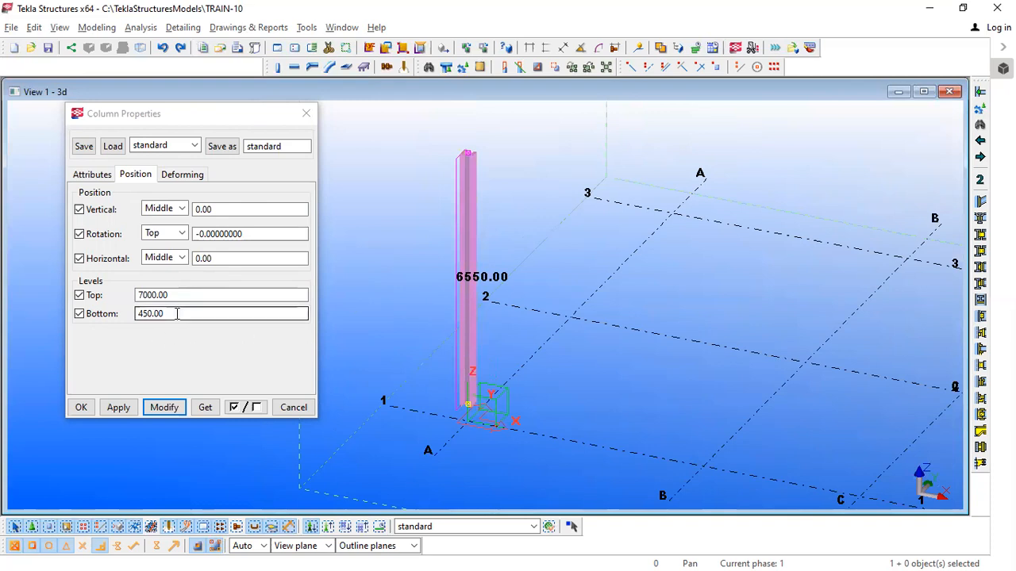
Enter 100000 as the bottom level and 107000 as the top level in the column properties.
drag(176, 313, 115, 317)
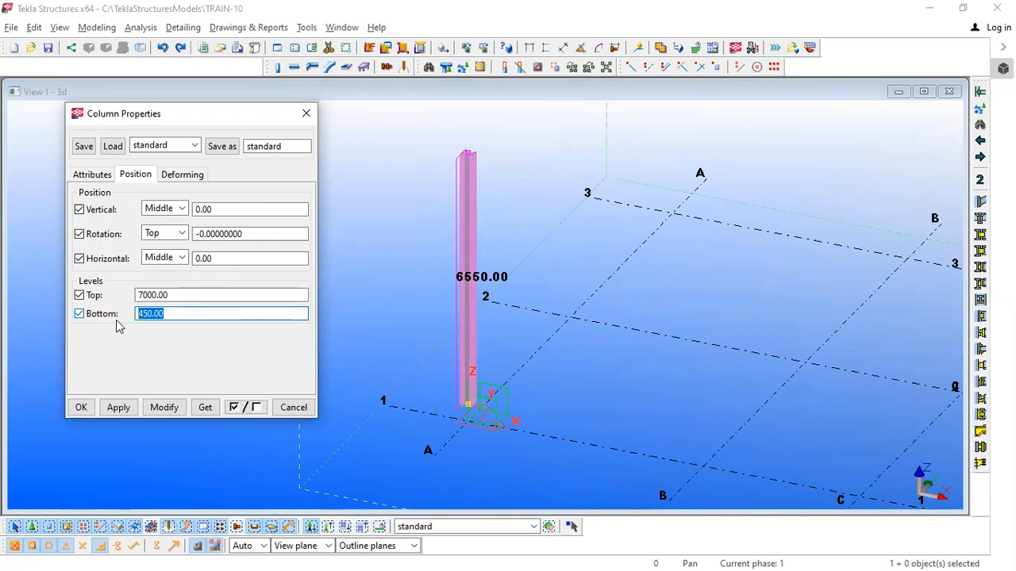
text(100000)
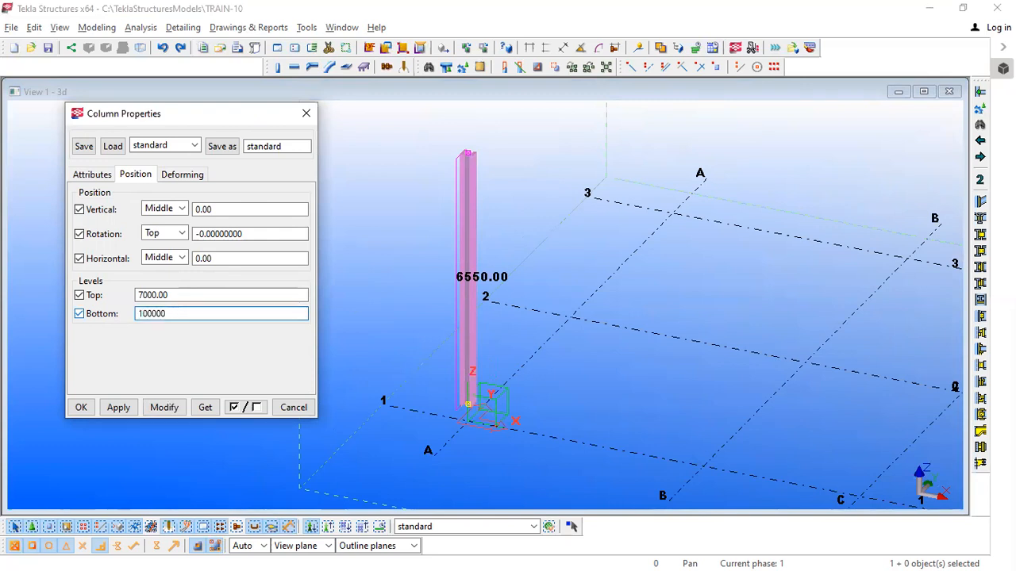
drag(173, 311, 123, 319)
text(100)
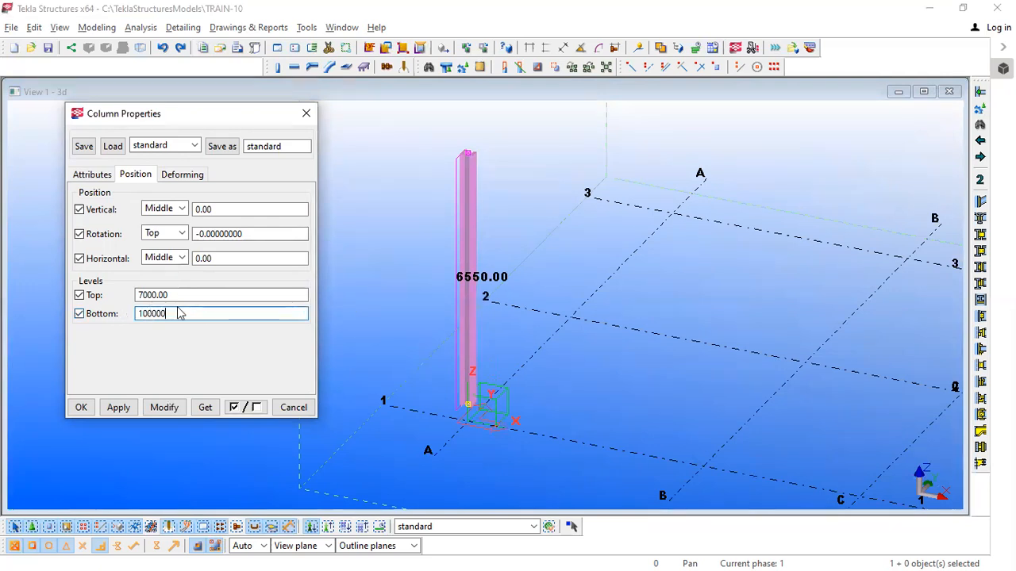
drag(181, 294, 119, 294)
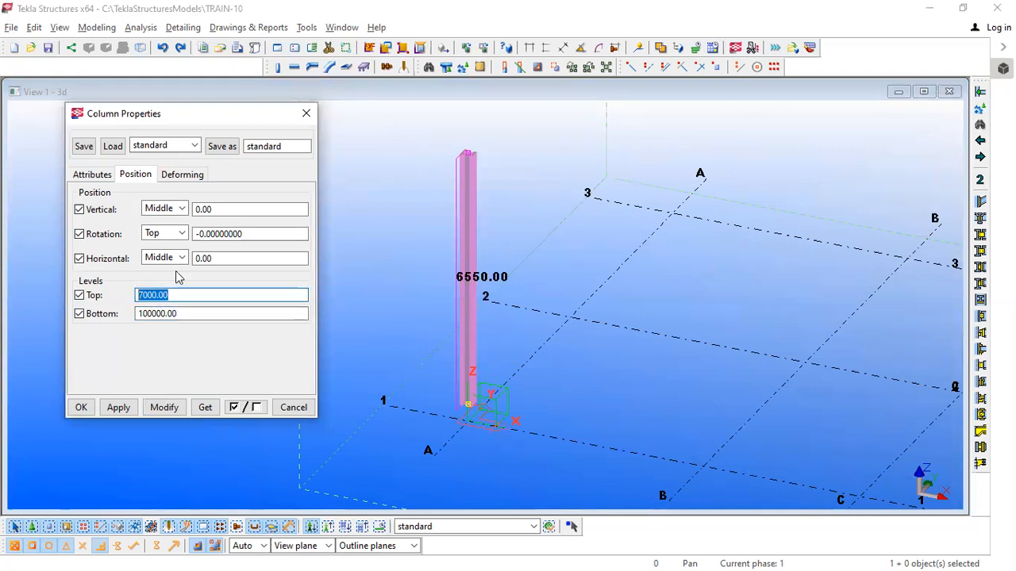
text(100)
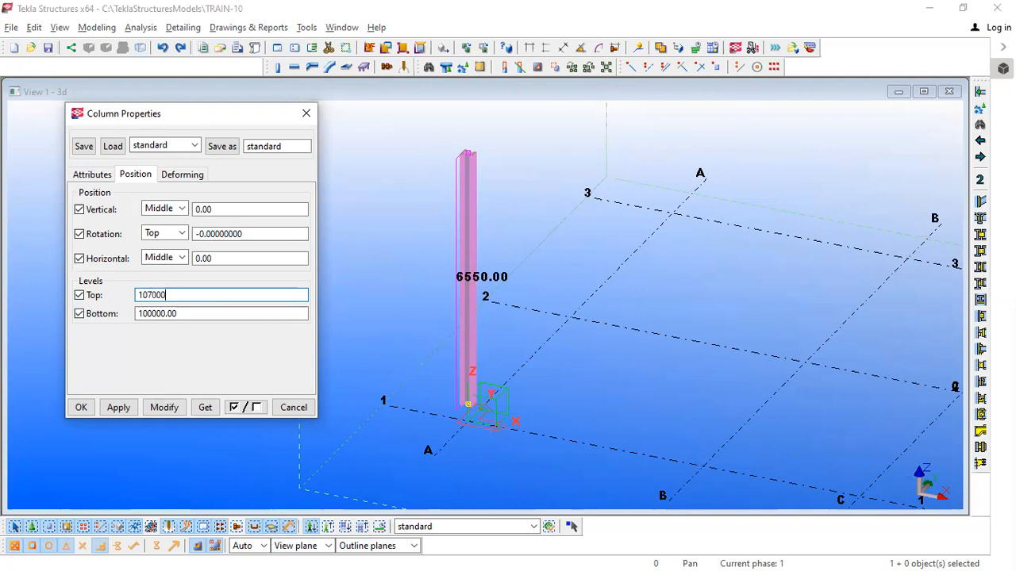
click(215, 314)
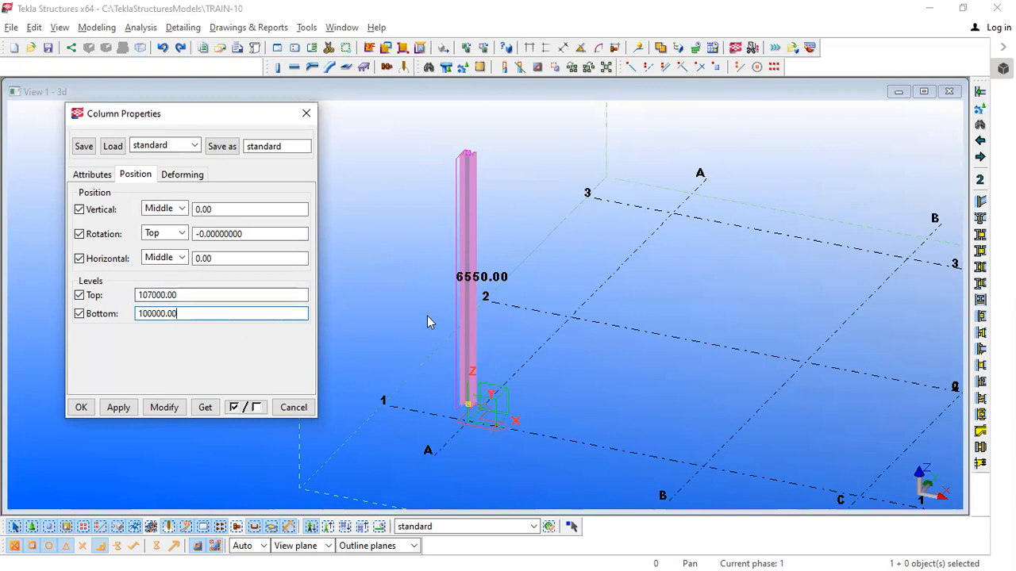
Check the 3D view's upward and downward view depth settings against the extent of the work area.
scroll(453, 342, down, 3)
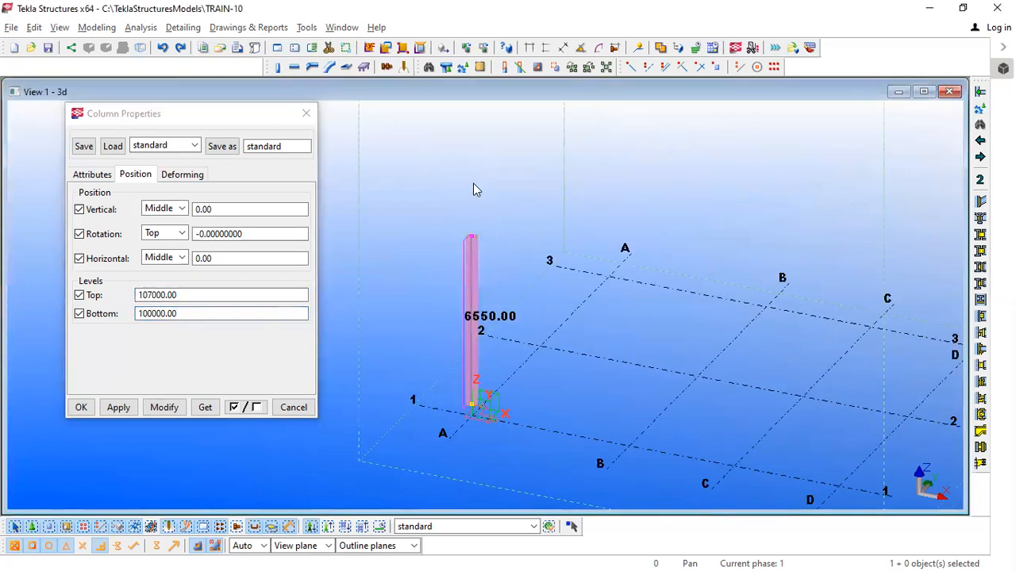
scroll(454, 243, down, 5)
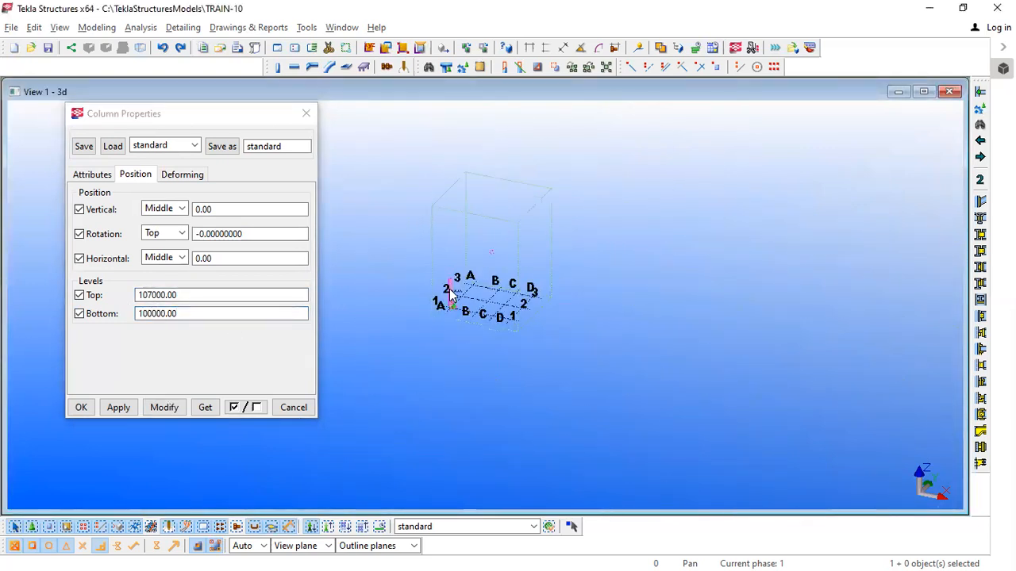
scroll(463, 330, down, 2)
scroll(451, 287, up, 3)
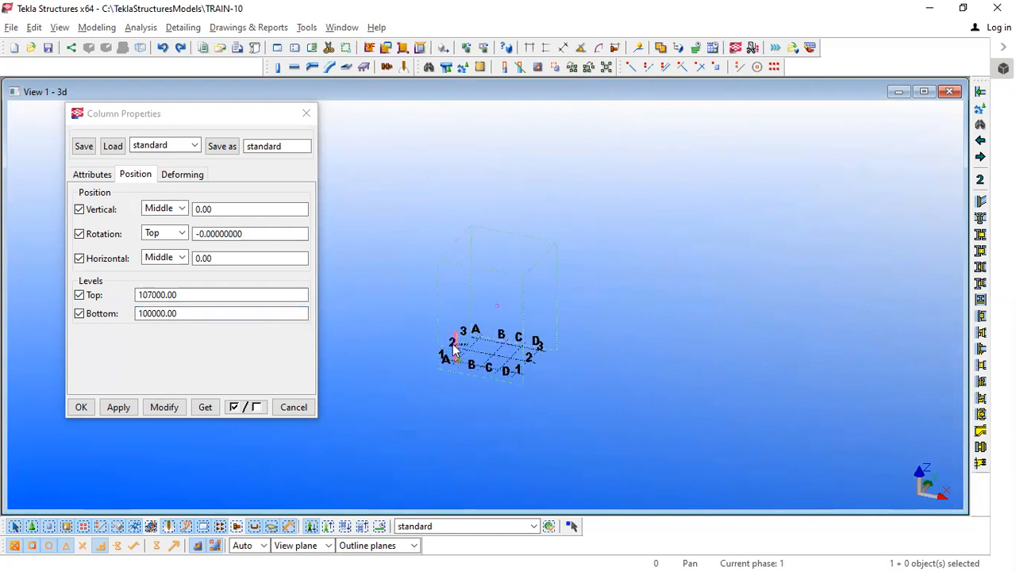
scroll(451, 287, up, 3)
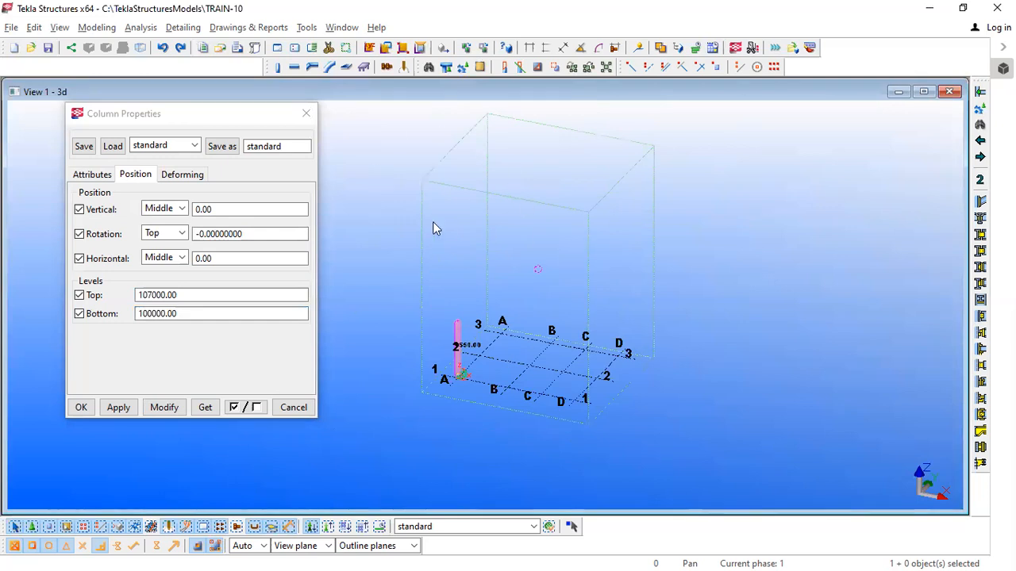
double_click(414, 262)
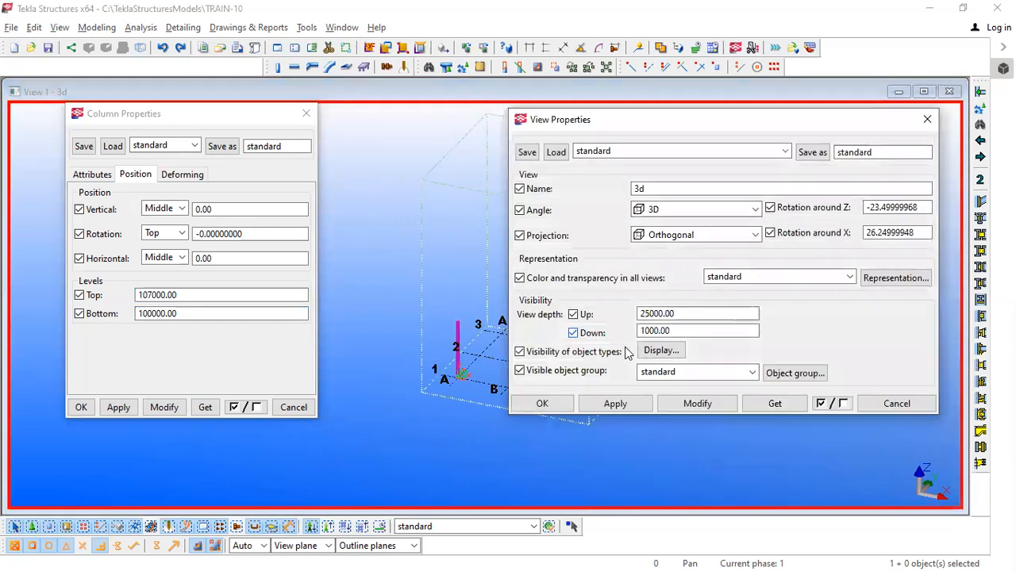
double_click(685, 332)
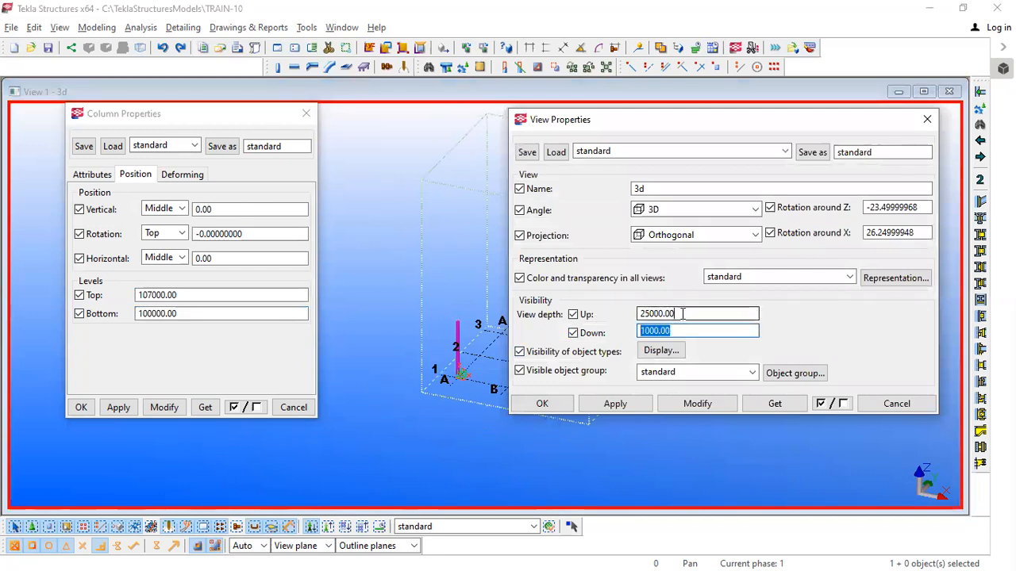
drag(682, 314, 605, 319)
drag(693, 332, 642, 330)
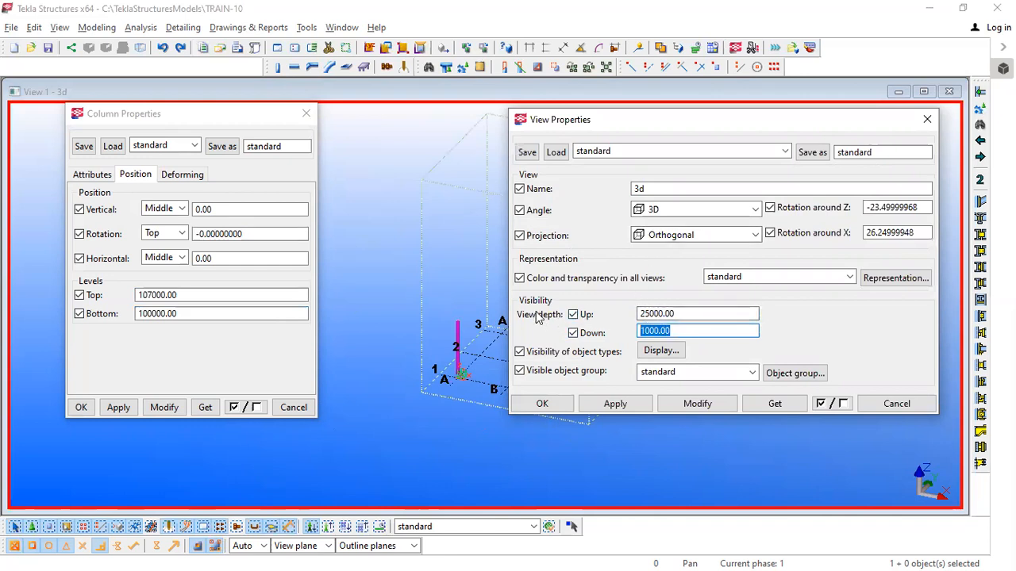
click(882, 407)
scroll(520, 346, down, 2)
Select the column at A-1 and modify it with the top level 107000 and bottom level 100000.
click(475, 344)
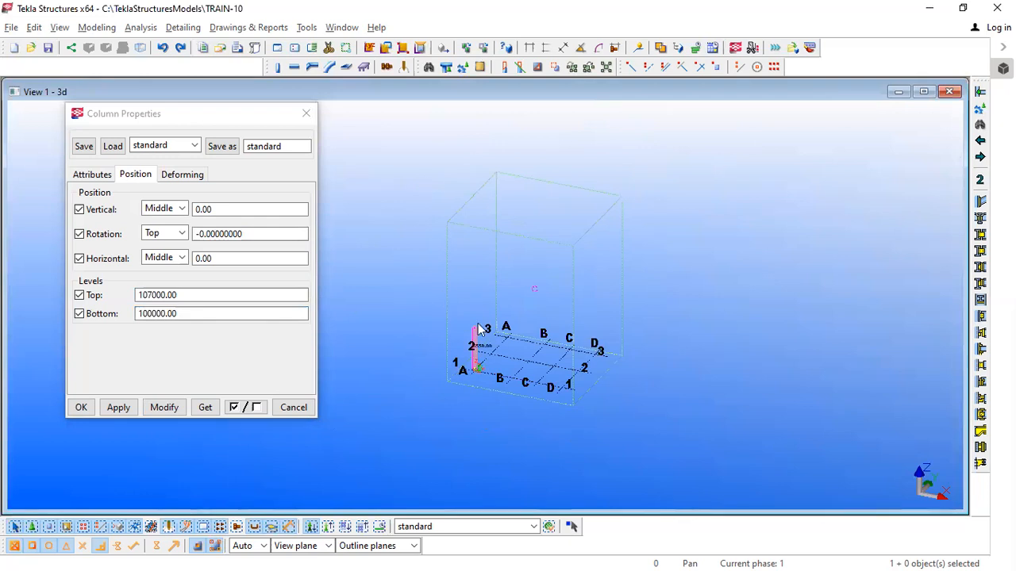
scroll(479, 291, down, 2)
middle_drag(478, 291, 479, 329)
double_click(191, 314)
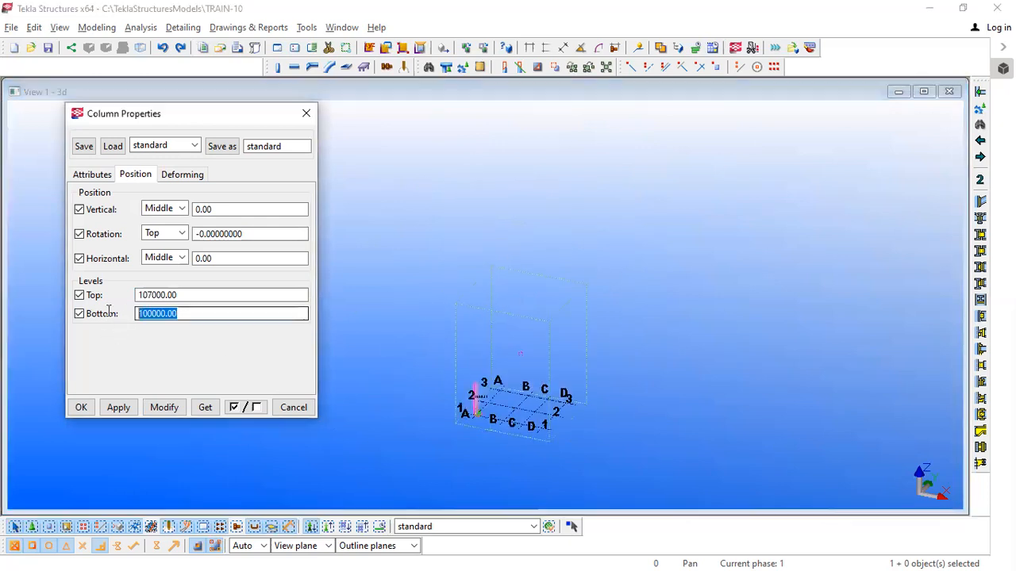
click(203, 313)
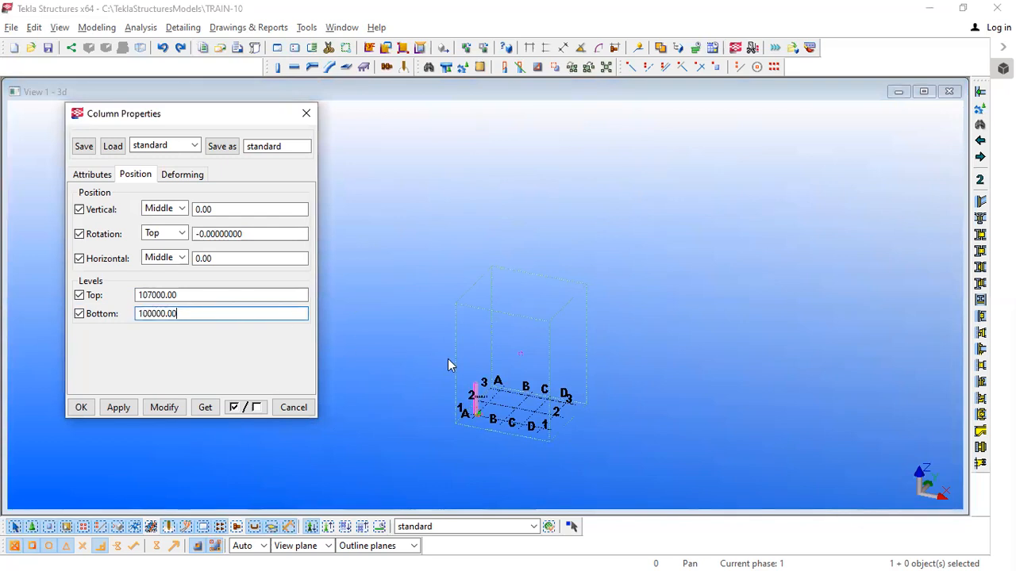
scroll(474, 393, up, 5)
scroll(473, 384, down, 5)
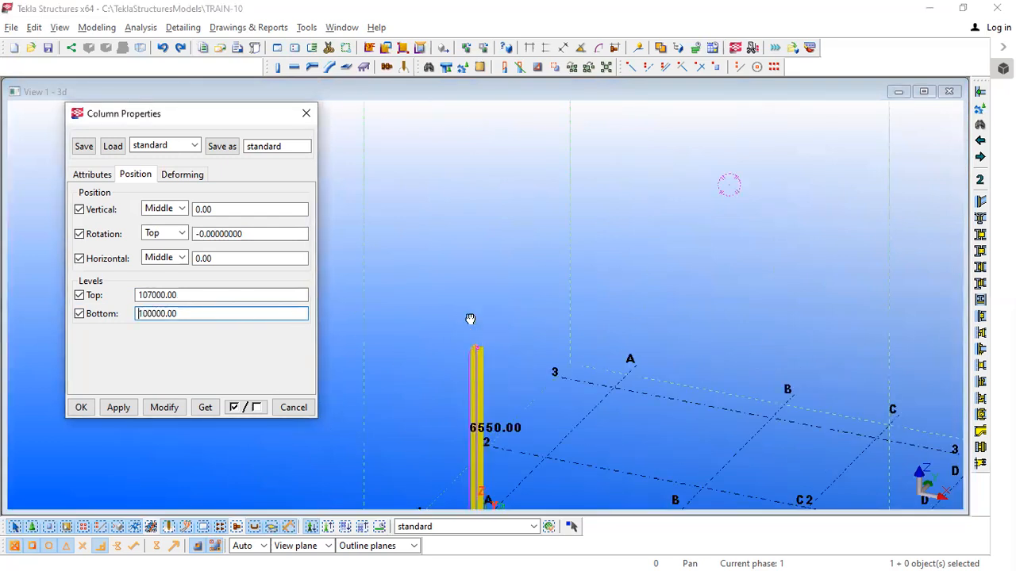
click(164, 408)
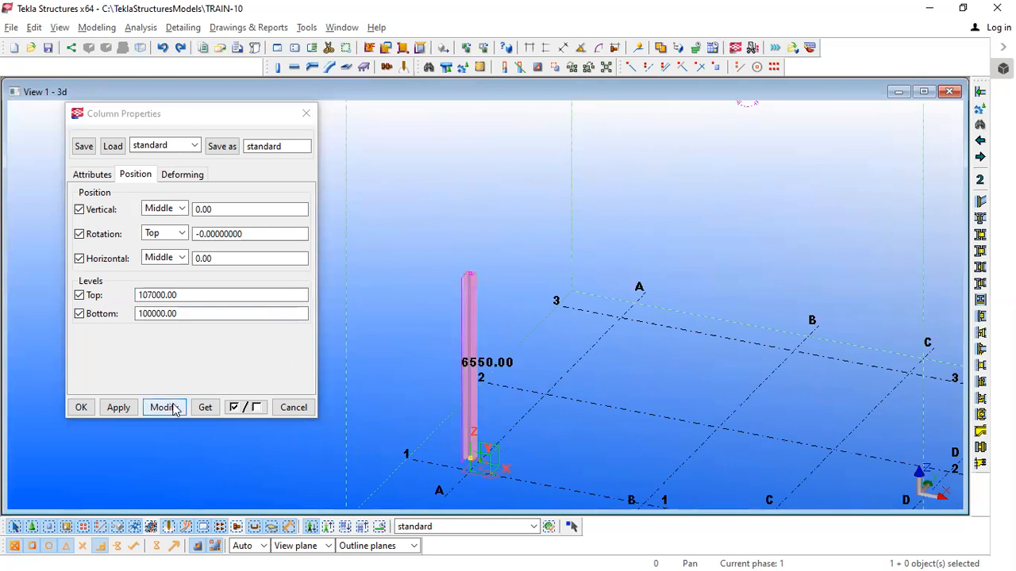
Set the 3D view's upward view depth to 10000000 and apply it to the view.
scroll(505, 347, down, 5)
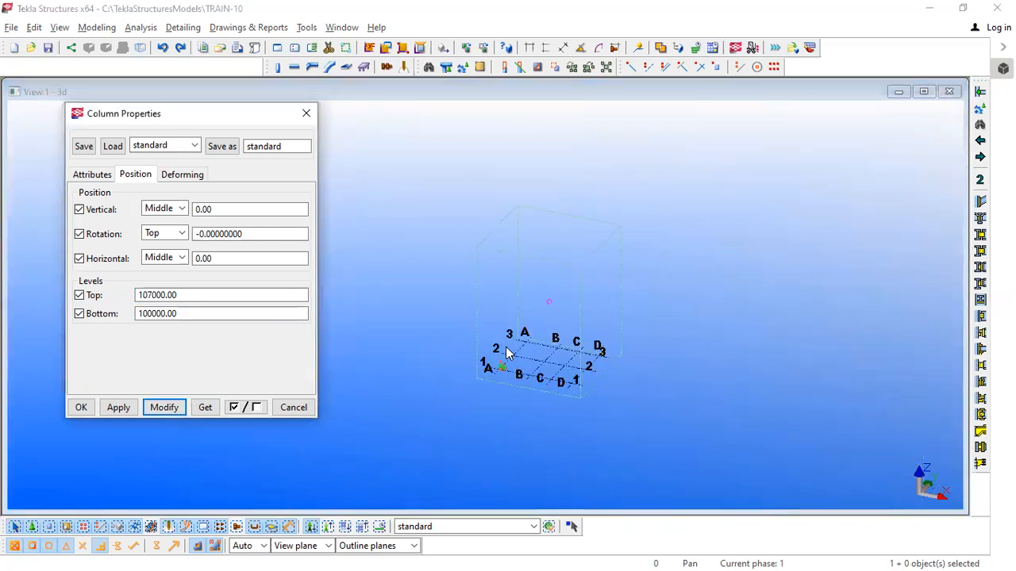
scroll(508, 353, up, 2)
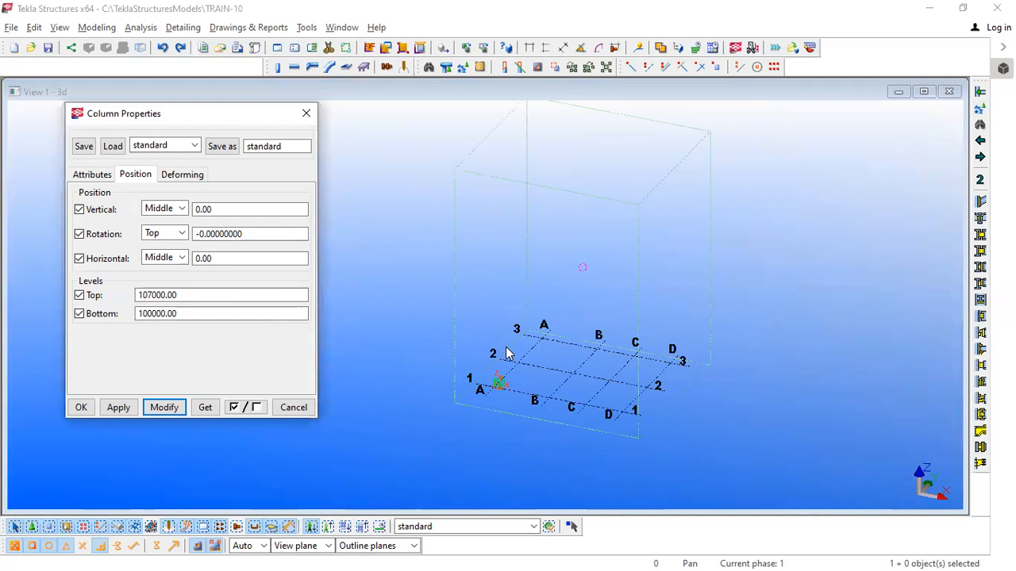
scroll(504, 357, down, 5)
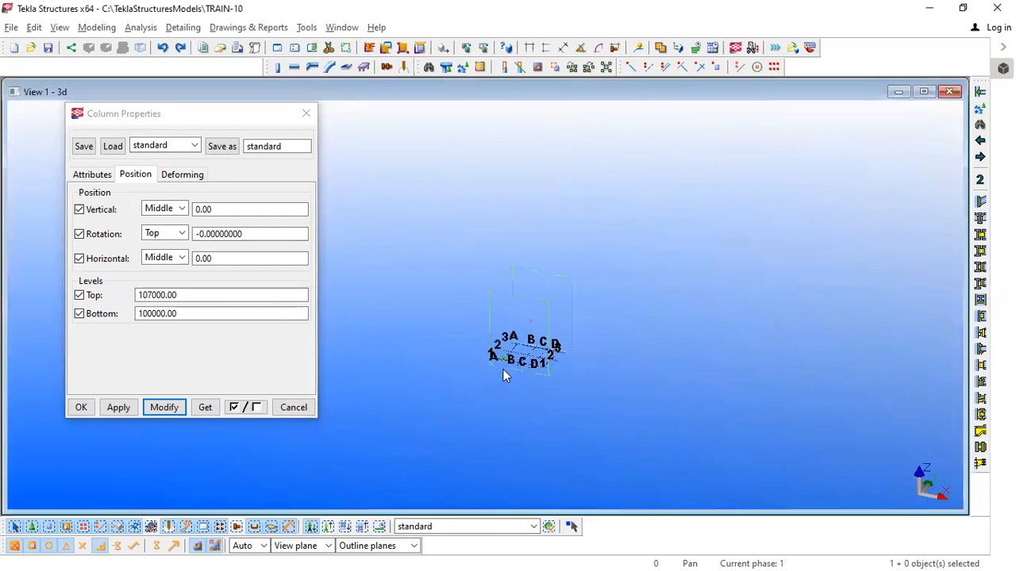
scroll(508, 369, up, 5)
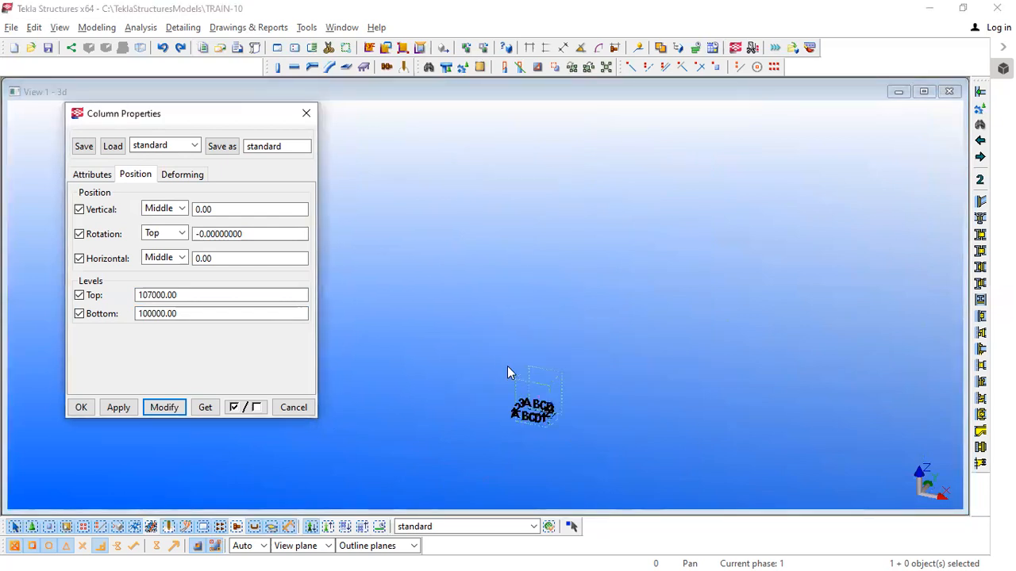
scroll(555, 329, down, 2)
double_click(605, 331)
click(646, 315)
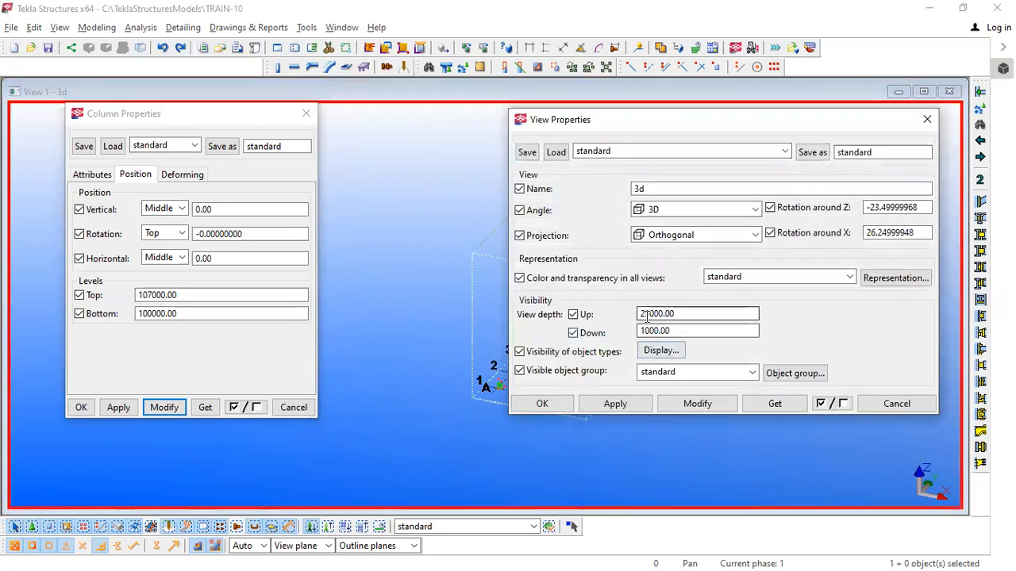
double_click(646, 315)
text(10000)
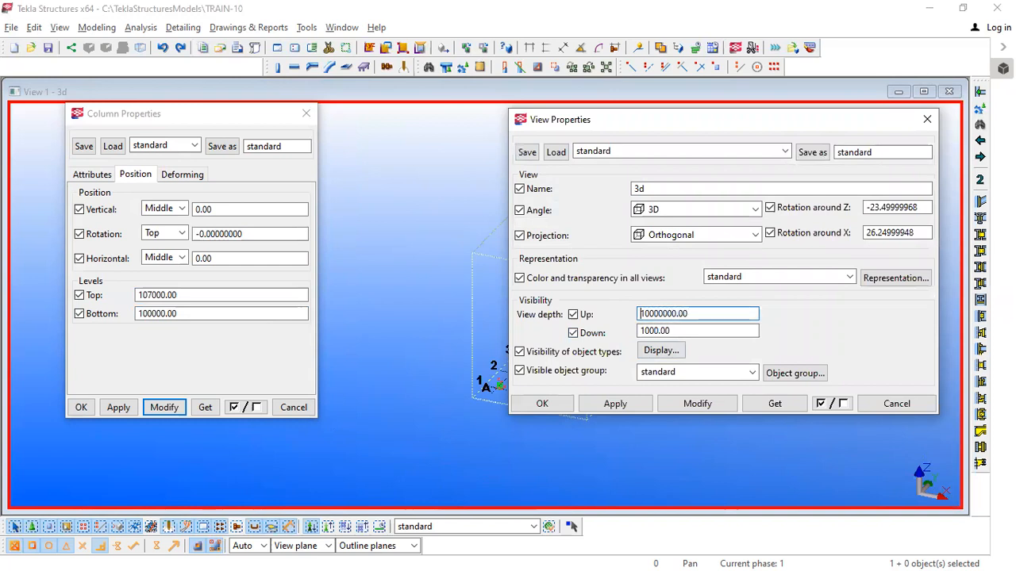
click(681, 403)
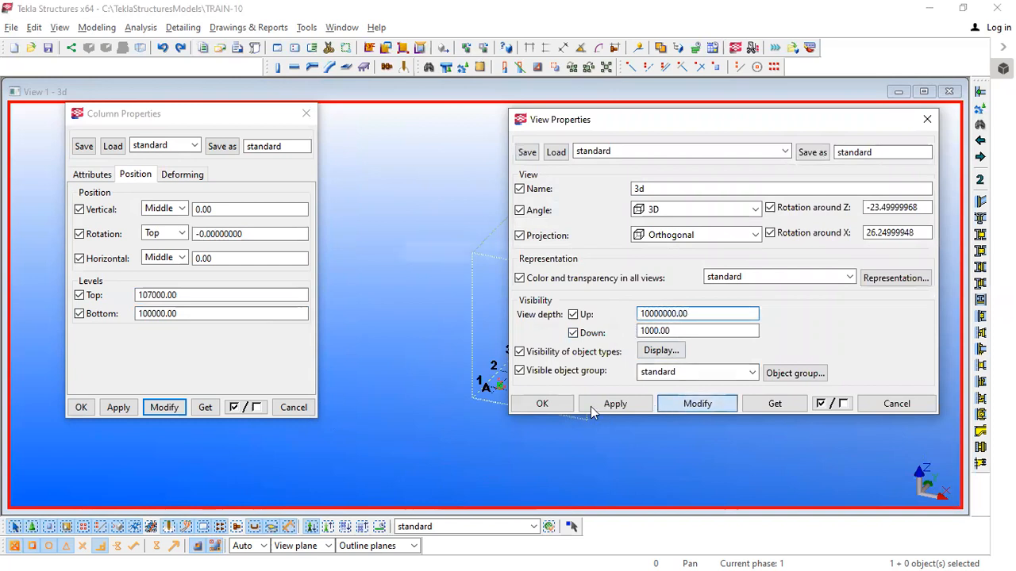
click(563, 405)
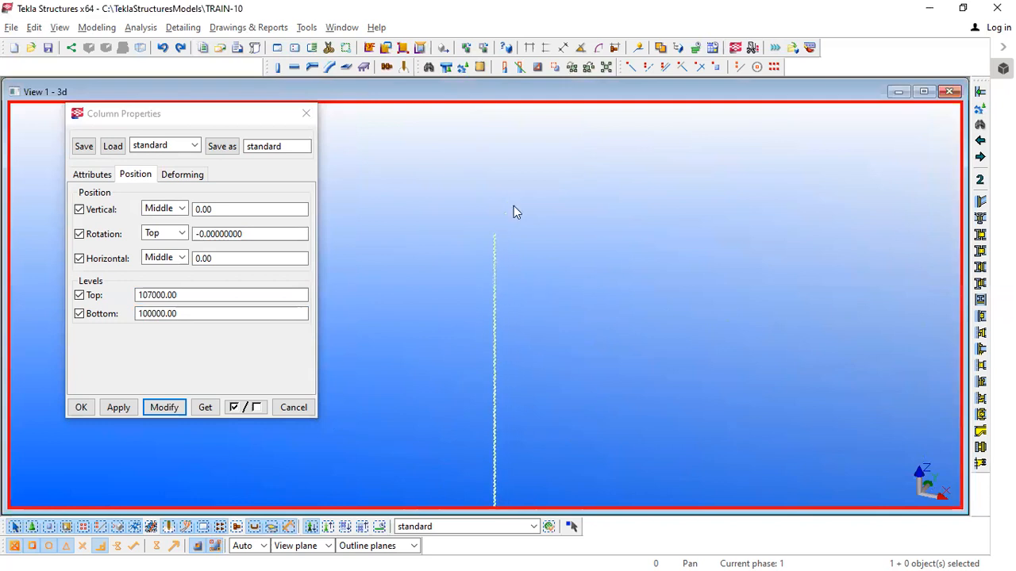
Fit the work area of the 3D view to the entire model.
ctrl+middle_drag(472, 258, 554, 236)
right_click(643, 242)
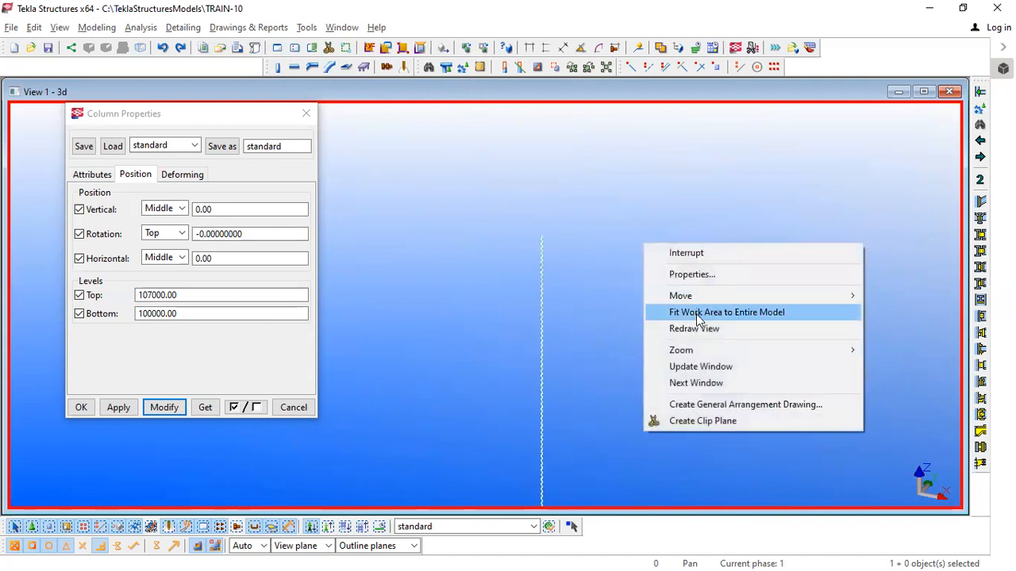
click(696, 314)
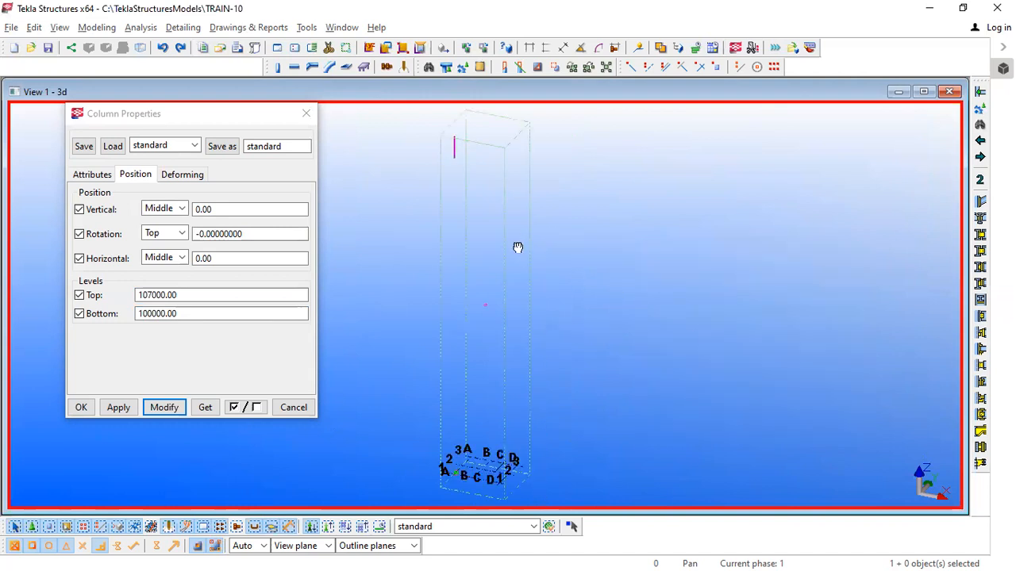
Examine the column's height above the grid and compare its position with the bottom level in its properties.
scroll(456, 213, up, 6)
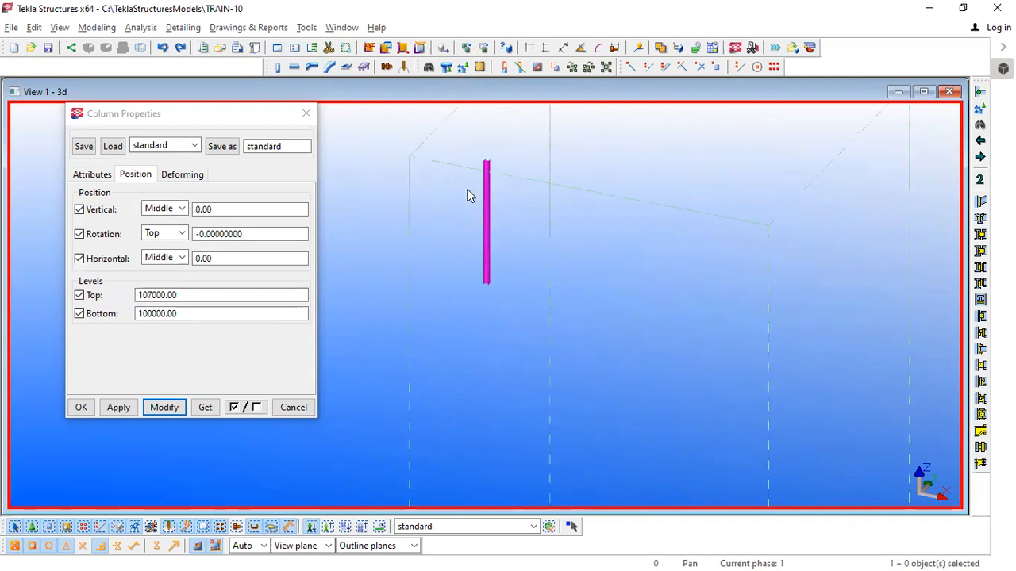
scroll(468, 195, up, 3)
scroll(555, 239, down, 4)
scroll(566, 238, down, 5)
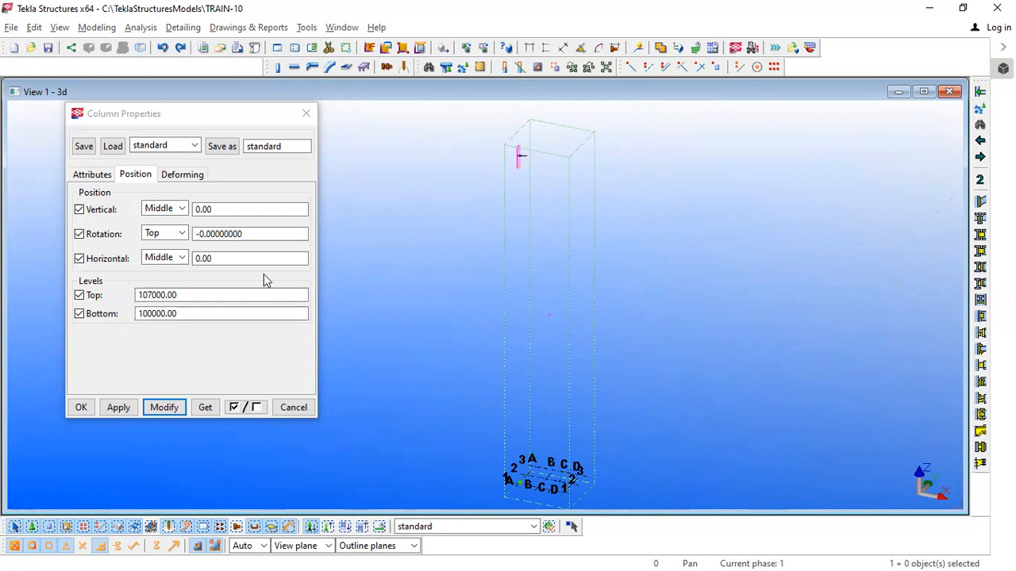
click(141, 314)
double_click(142, 315)
click(528, 271)
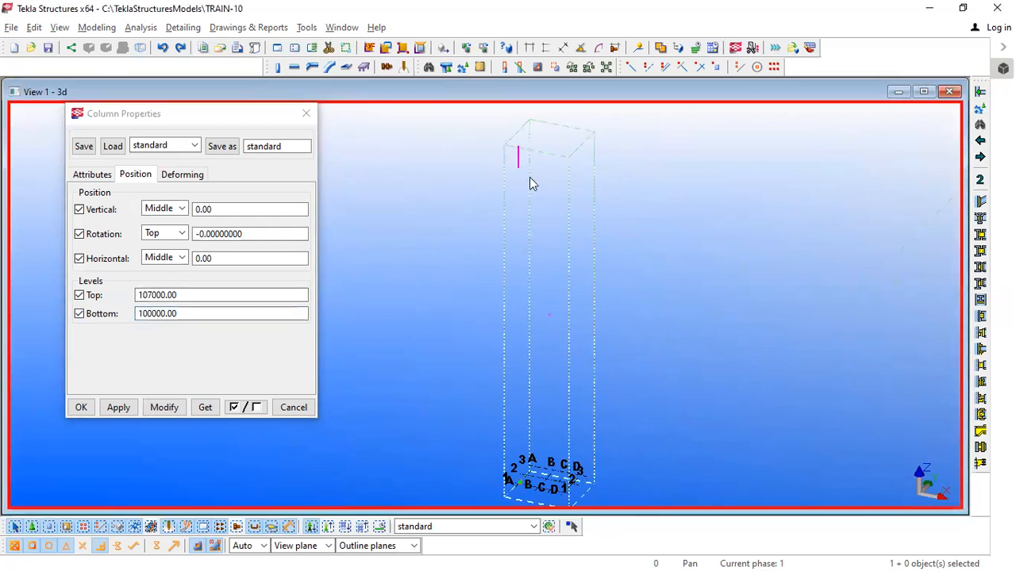
scroll(524, 165, up, 5)
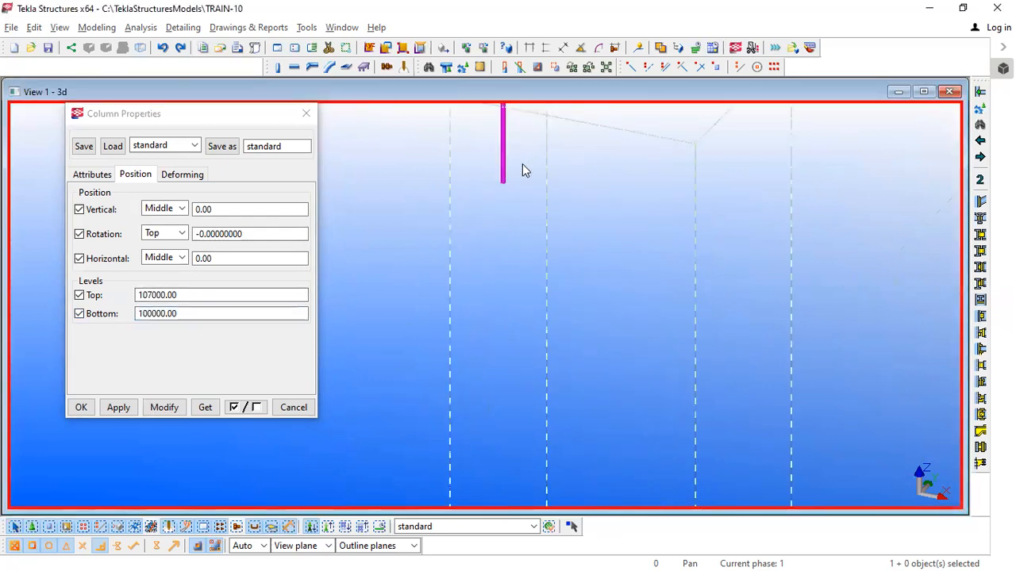
scroll(495, 168, down, 4)
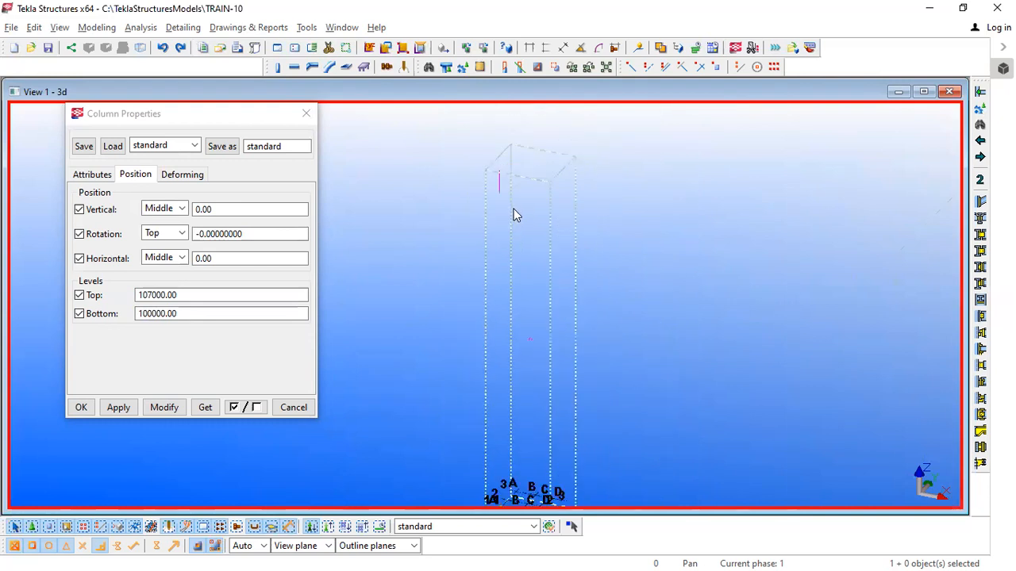
scroll(531, 238, down, 2)
scroll(511, 187, up, 5)
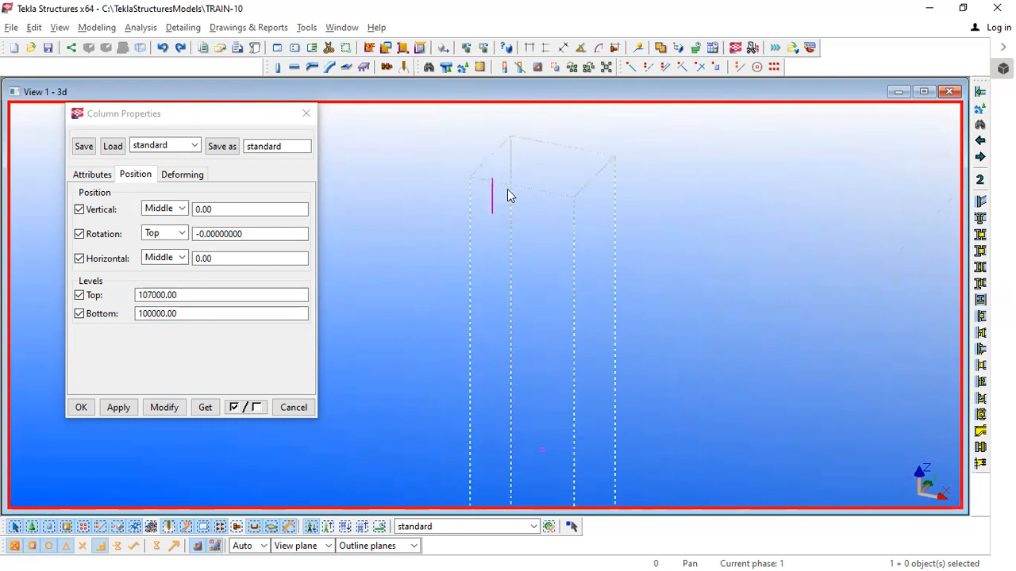